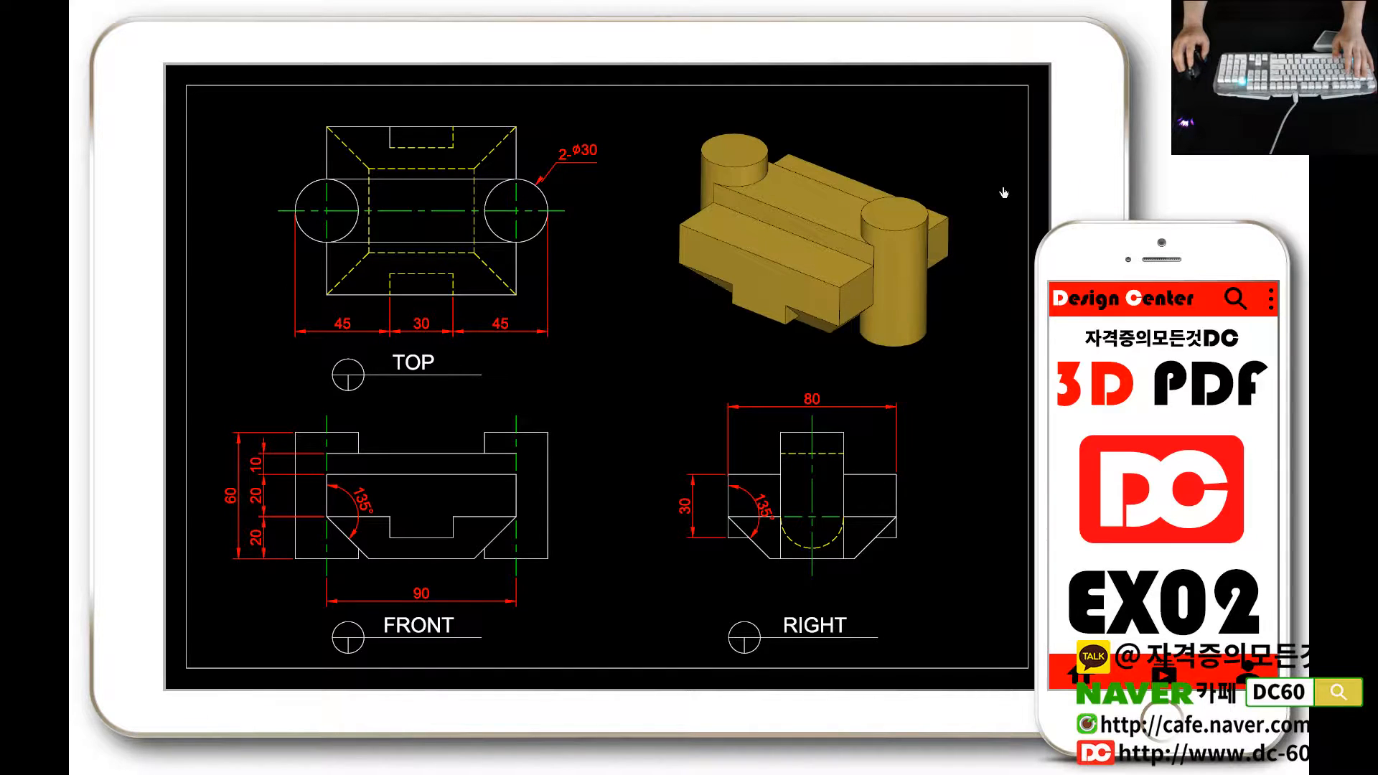
Examine the EX02 part in the 3D PDF by activating and orbiting the model and showing its front and right views
{"action": "left_click", "coordinate": [748, 210]}
{"action": "left_click_drag", "start_coordinate": [756, 215], "coordinate": [842, 152]}
{"action": "mouse_move", "coordinate": [777, 228]}
{"action": "left_mouse_down"}
{"action": "mouse_move", "coordinate": [850, 188]}
{"action": "mouse_move", "coordinate": [728, 290]}
{"action": "mouse_move", "coordinate": [773, 248]}
{"action": "mouse_move", "coordinate": [842, 238]}
{"action": "mouse_move", "coordinate": [841, 188]}
{"action": "mouse_move", "coordinate": [780, 188]}
{"action": "mouse_move", "coordinate": [740, 216]}
{"action": "mouse_move", "coordinate": [790, 269]}
{"action": "mouse_move", "coordinate": [812, 265]}
{"action": "mouse_move", "coordinate": [813, 195]}
{"action": "mouse_move", "coordinate": [739, 225]}
{"action": "mouse_move", "coordinate": [751, 257]}
{"action": "mouse_move", "coordinate": [776, 204]}
{"action": "mouse_move", "coordinate": [920, 201]}
{"action": "mouse_move", "coordinate": [799, 200]}
{"action": "mouse_move", "coordinate": [756, 230]}
{"action": "mouse_move", "coordinate": [819, 269]}
{"action": "mouse_move", "coordinate": [750, 270]}
{"action": "mouse_move", "coordinate": [851, 181]}
{"action": "mouse_move", "coordinate": [779, 280]}
{"action": "mouse_move", "coordinate": [824, 225]}
{"action": "mouse_move", "coordinate": [826, 257]}
{"action": "mouse_move", "coordinate": [797, 216]}
{"action": "left_mouse_up"}
{"action": "left_click", "coordinate": [680, 71]}
{"action": "left_click", "coordinate": [682, 103]}
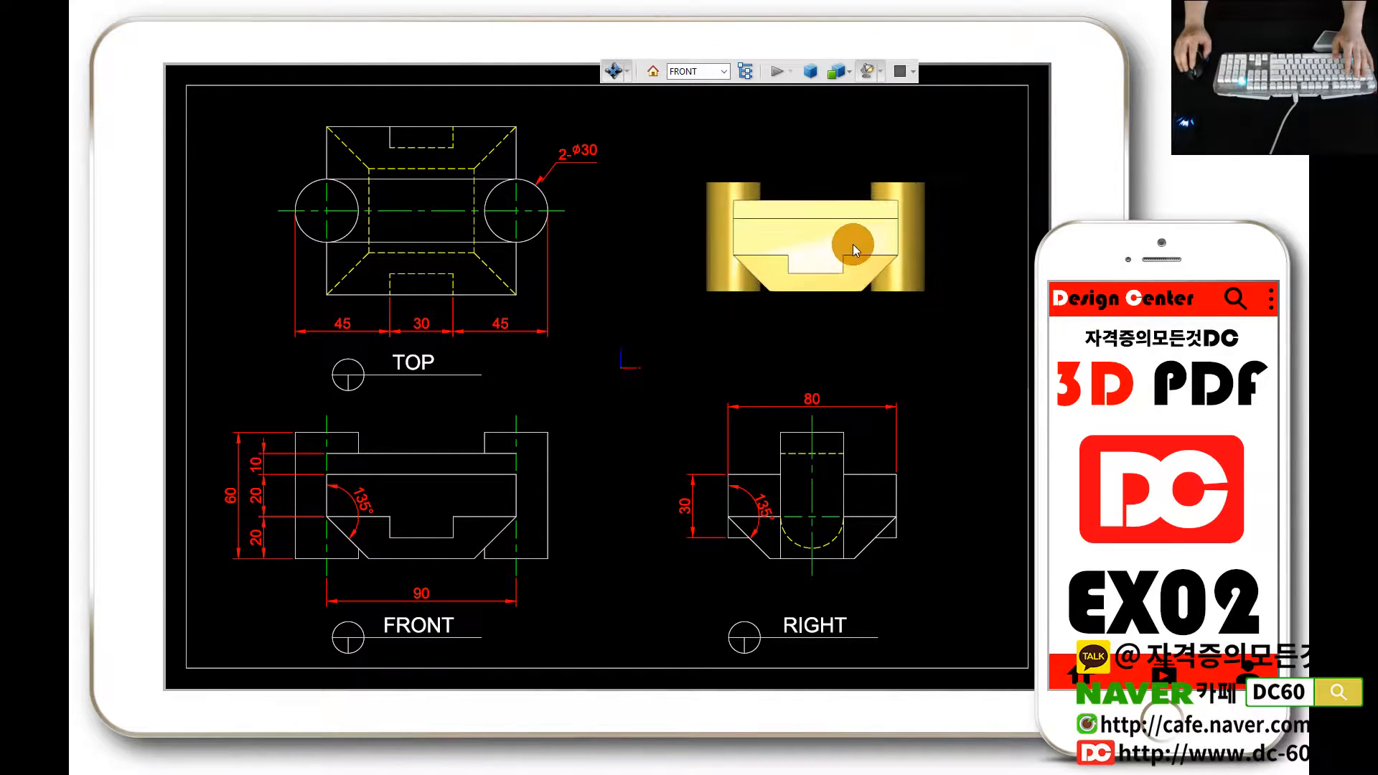
{"action": "scroll", "coordinate": [852, 248], "scroll_direction": "up", "scroll_amount": 2}
{"action": "left_click", "coordinate": [680, 71]}
{"action": "left_click", "coordinate": [693, 86]}
{"action": "left_click", "coordinate": [696, 72]}
{"action": "left_click", "coordinate": [695, 133]}
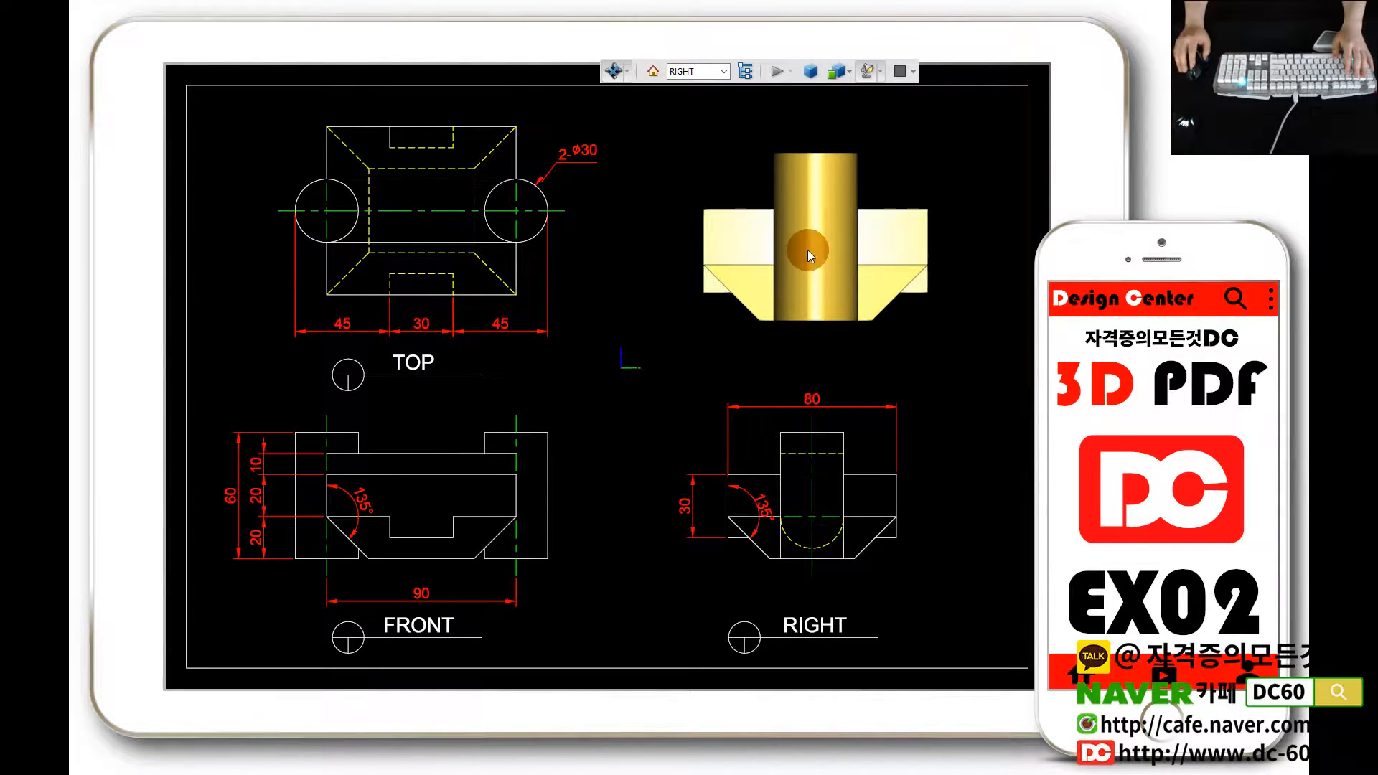
{"action": "left_click_drag", "start_coordinate": [808, 250], "coordinate": [791, 234]}
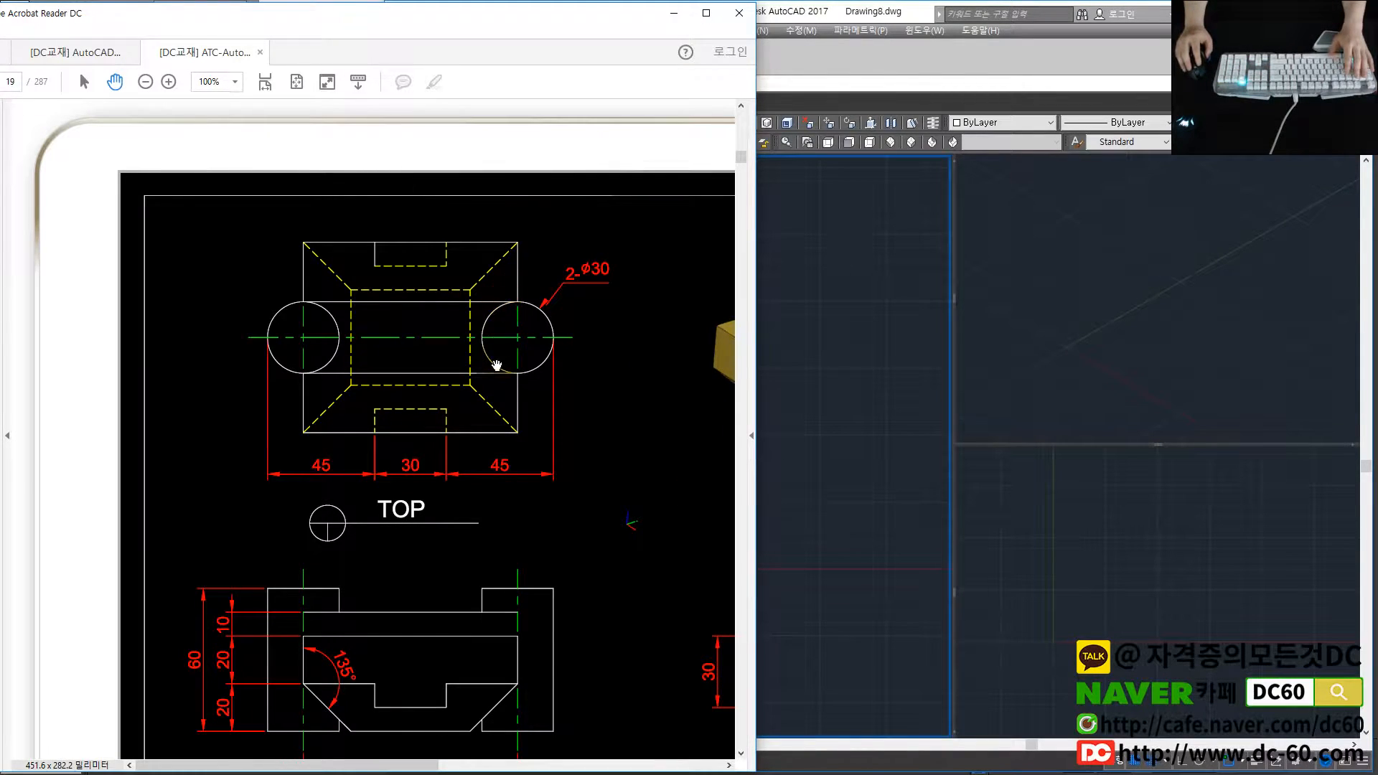
Zoom the reference PDF to 75% with its top and front views beside the drawing area, and switch to AutoCAD
{"action": "left_click_drag", "start_coordinate": [423, 384], "coordinate": [303, 313]}
{"action": "left_click", "coordinate": [828, 371]}
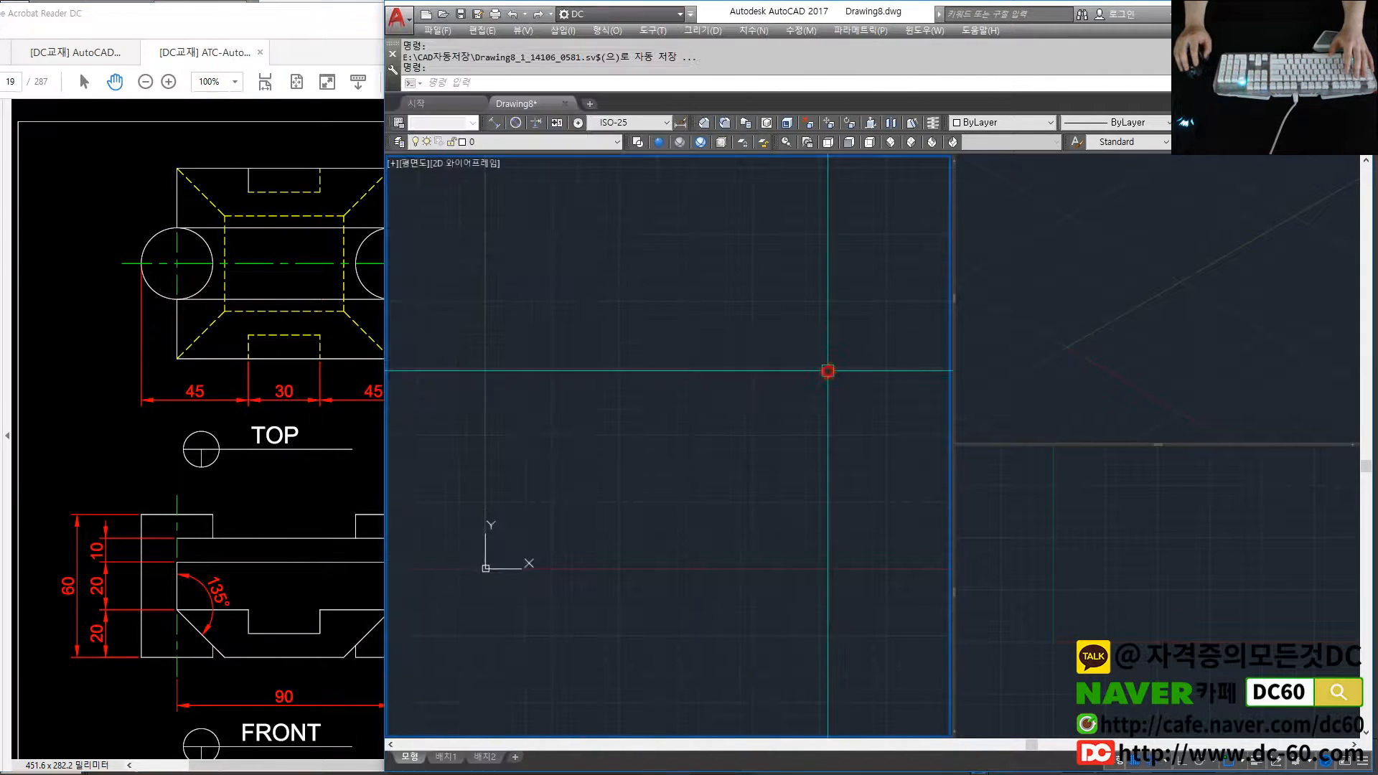
{"action": "left_click", "coordinate": [206, 359]}
{"action": "scroll", "coordinate": [219, 358], "scroll_direction": "down", "scroll_amount": 1, "text": "ctrl"}
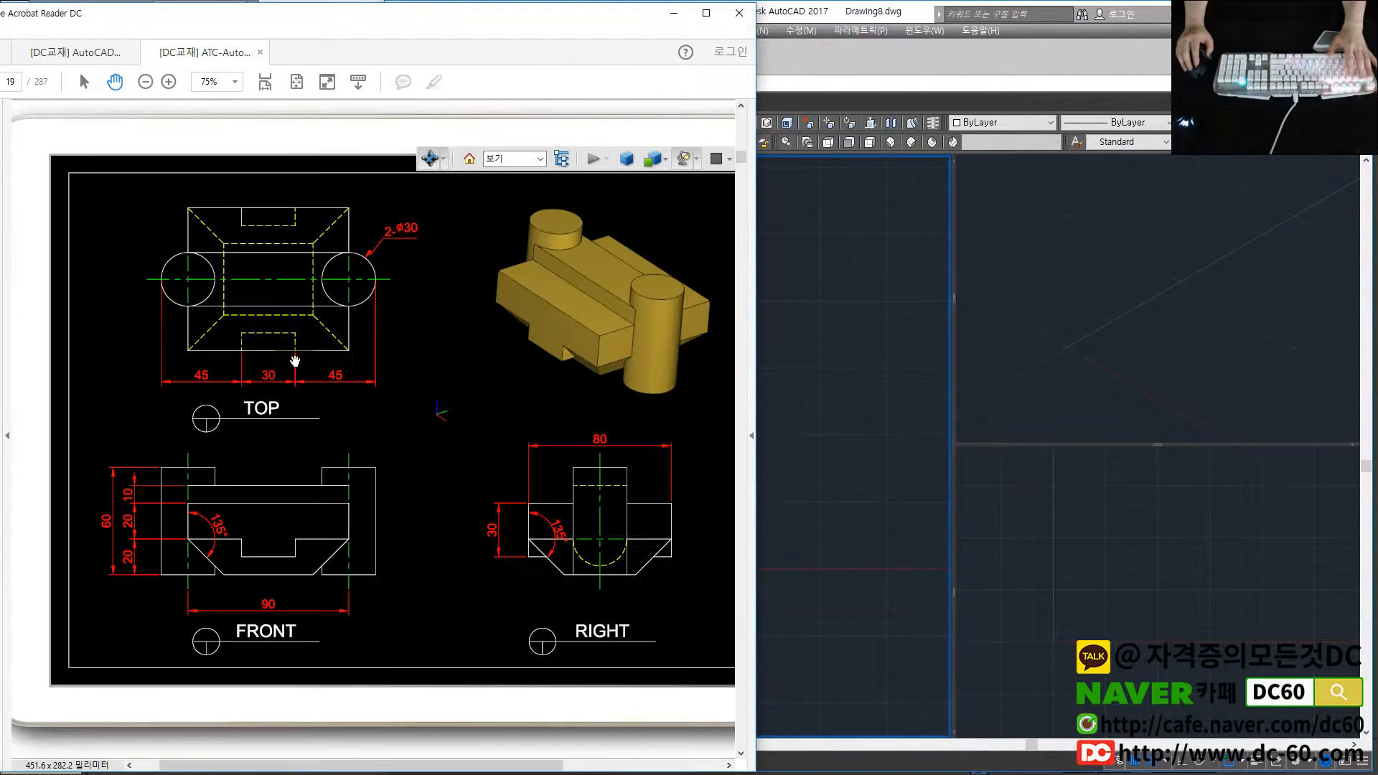
{"action": "left_click_drag", "start_coordinate": [290, 361], "coordinate": [249, 362]}
{"action": "left_click", "coordinate": [837, 381]}
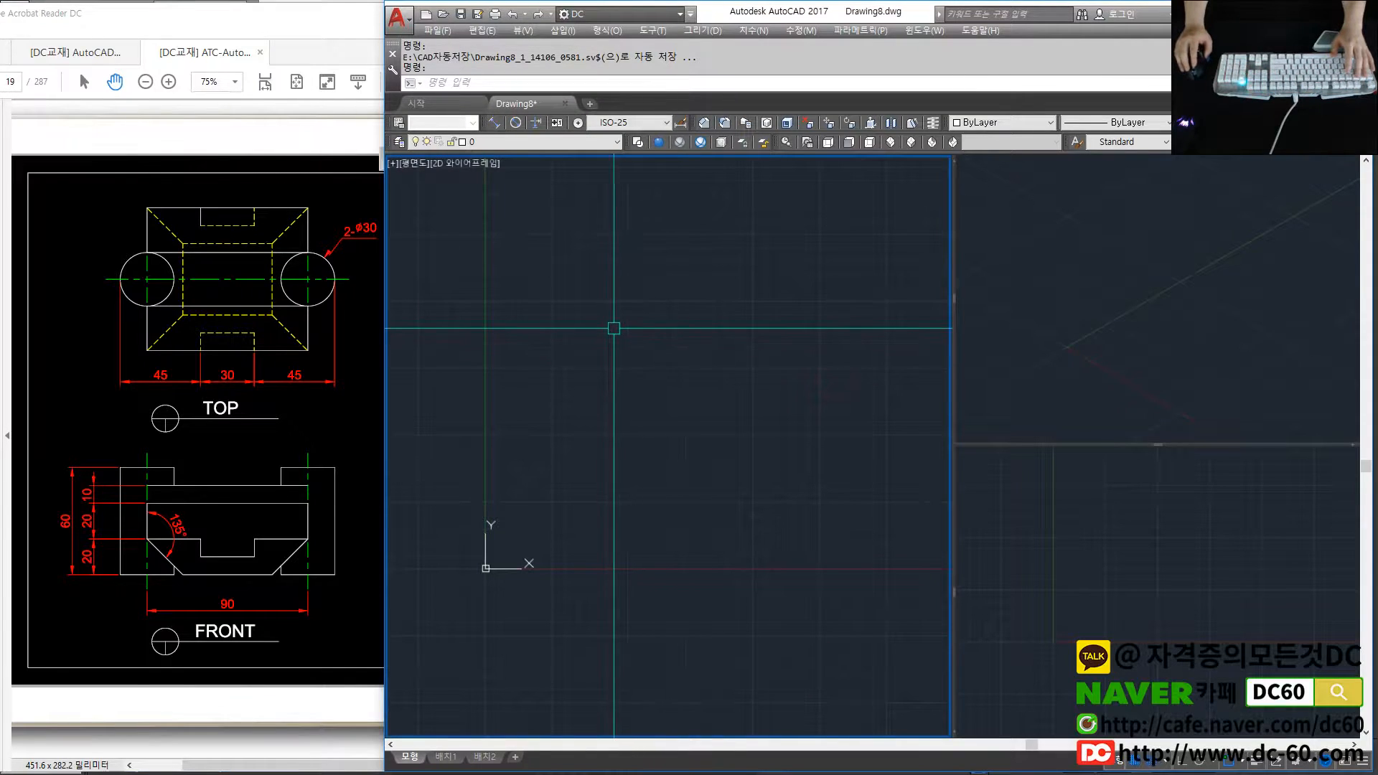
{"action": "middle_click_drag", "start_coordinate": [538, 441], "coordinate": [619, 462]}
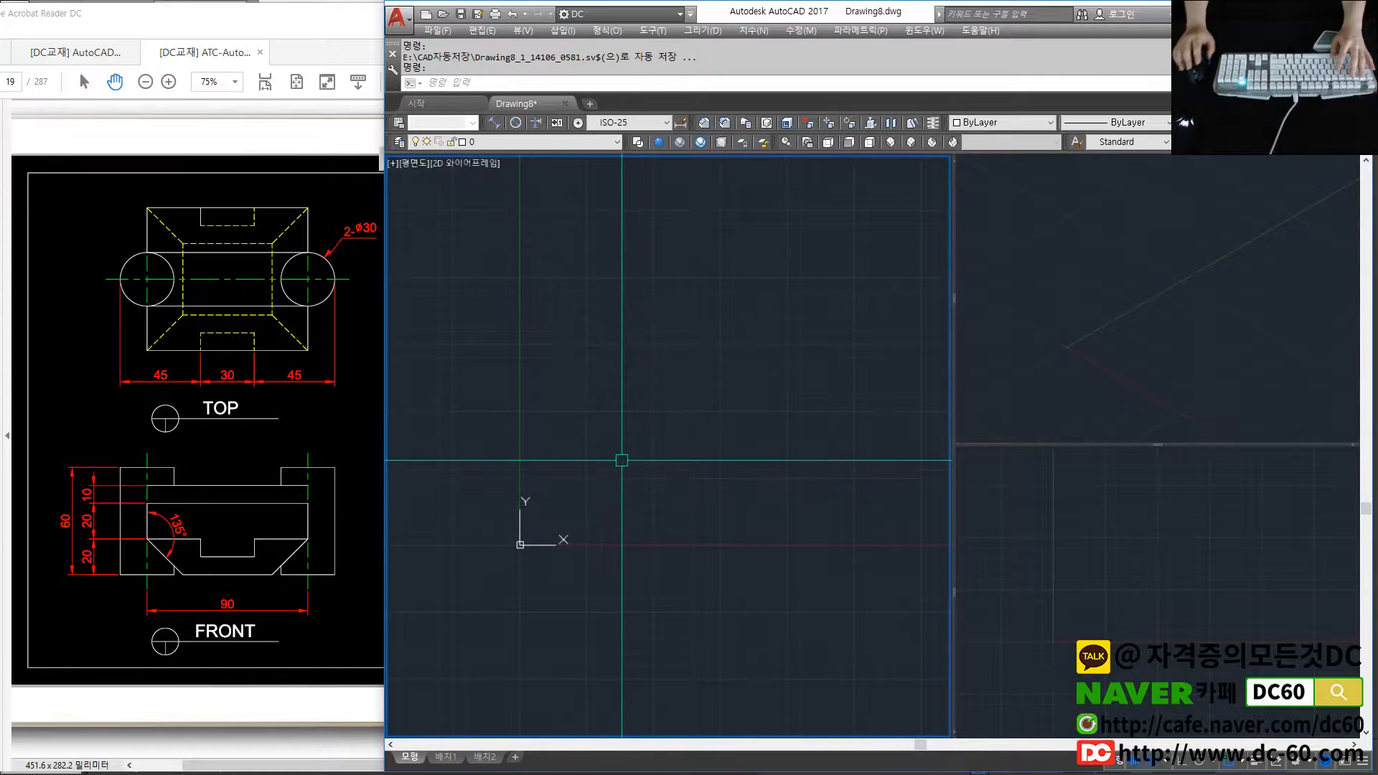
{"action": "type", "text": "re"}
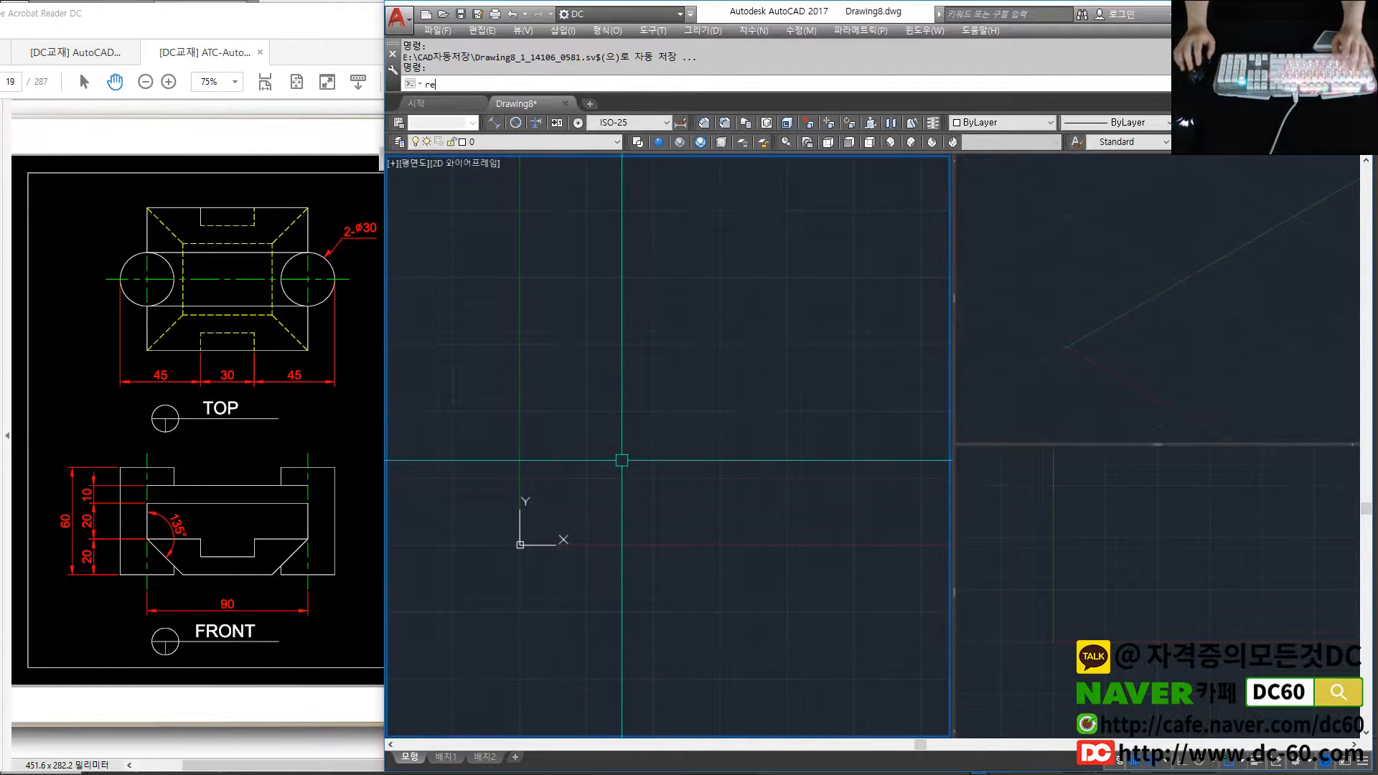
{"action": "type", "text": "c"}
{"action": "key", "text": "Return"}
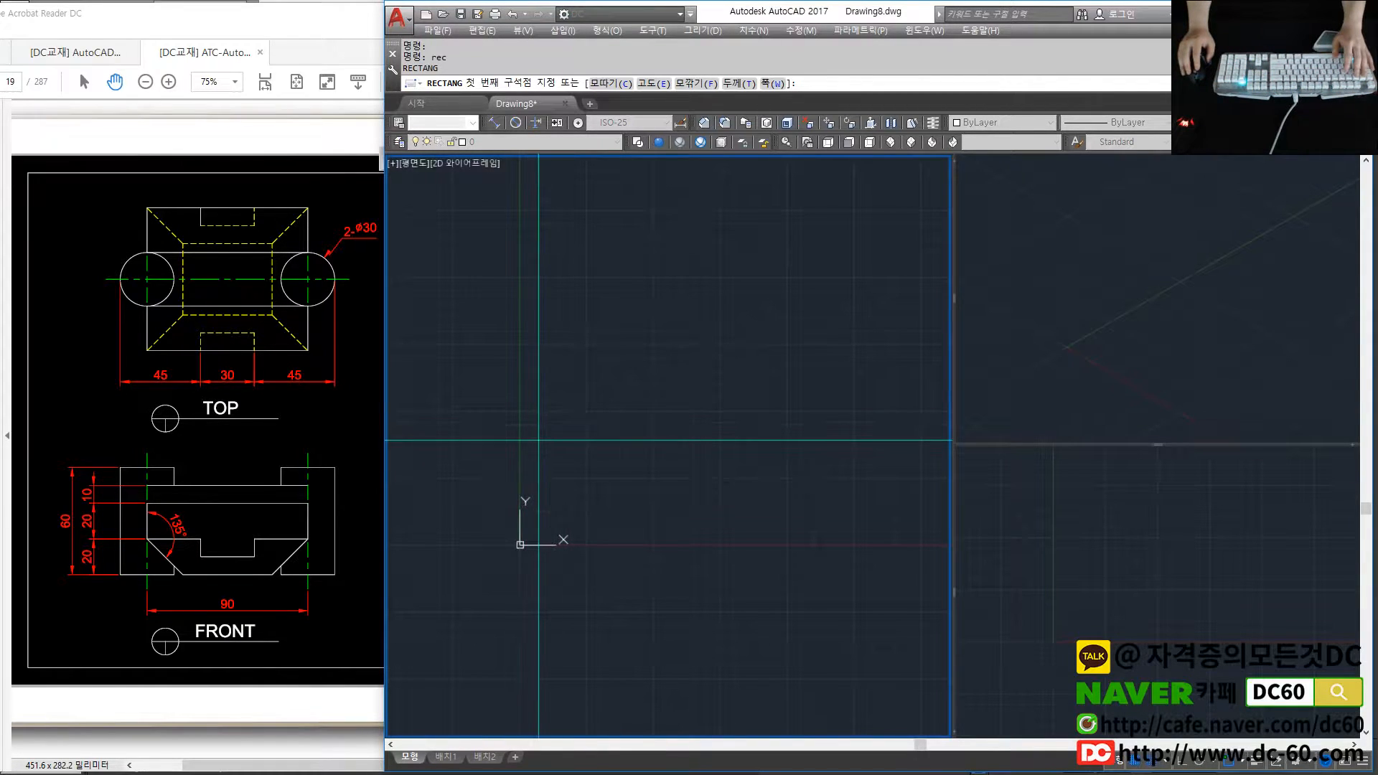
{"action": "left_click", "coordinate": [284, 443]}
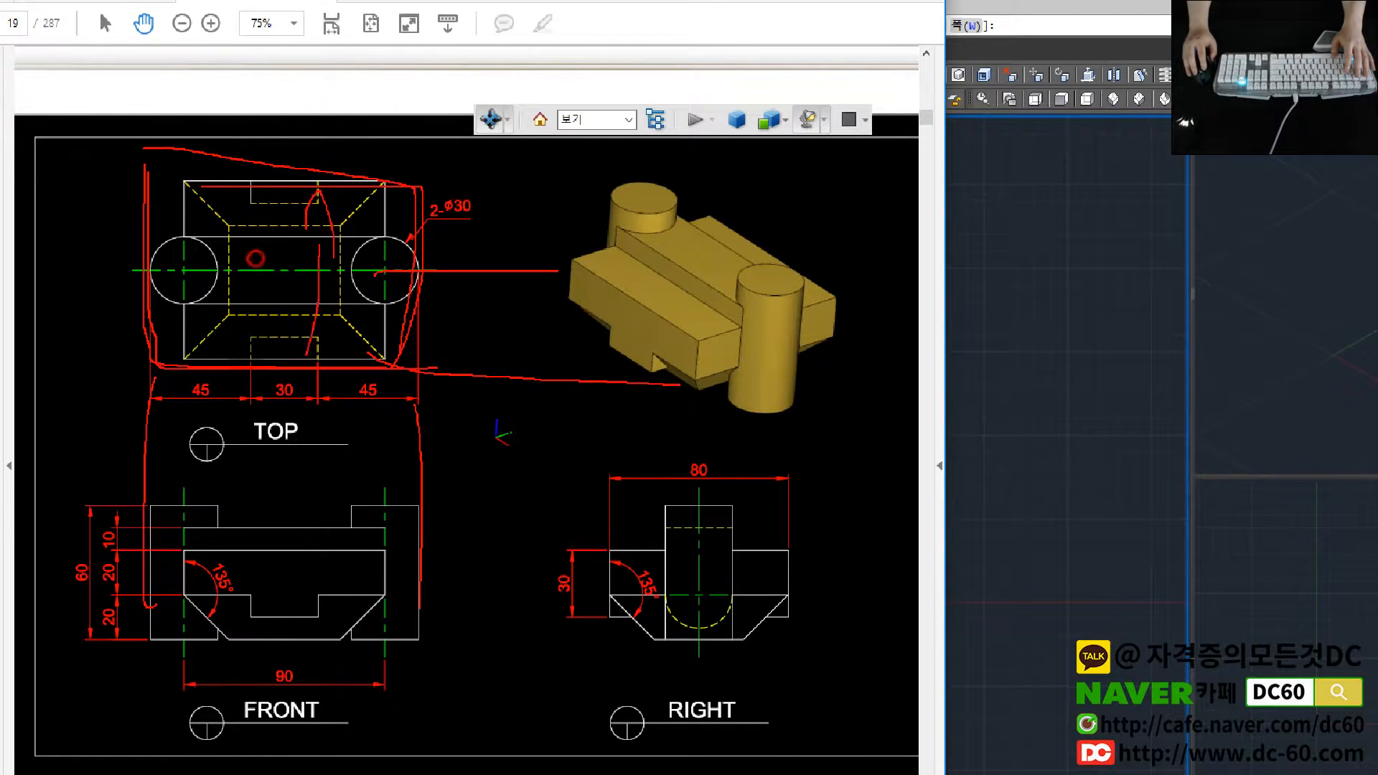
{"action": "key", "text": "Escape"}
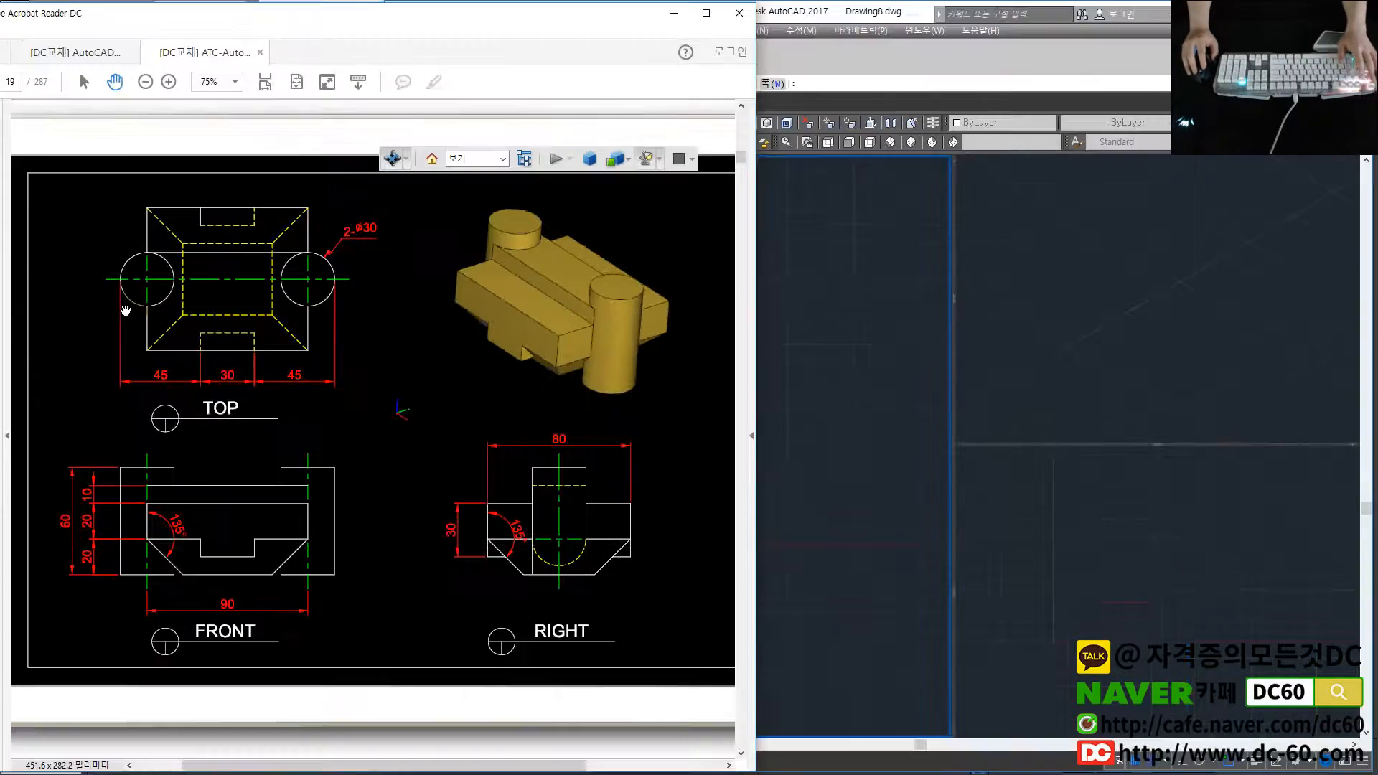
{"action": "left_click", "coordinate": [1015, 437]}
{"action": "key", "text": "Escape"}
{"action": "key", "text": "Escape"}
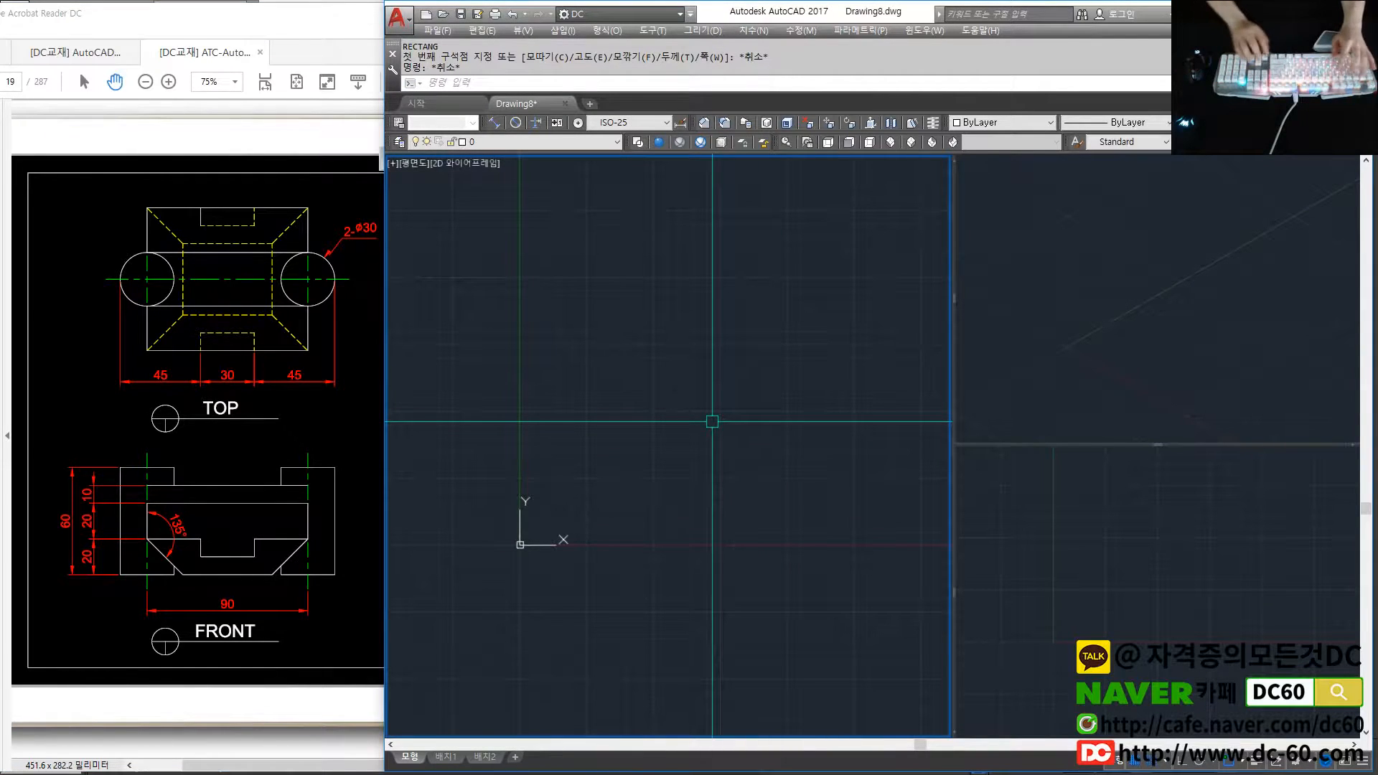
{"action": "key", "text": "Return"}
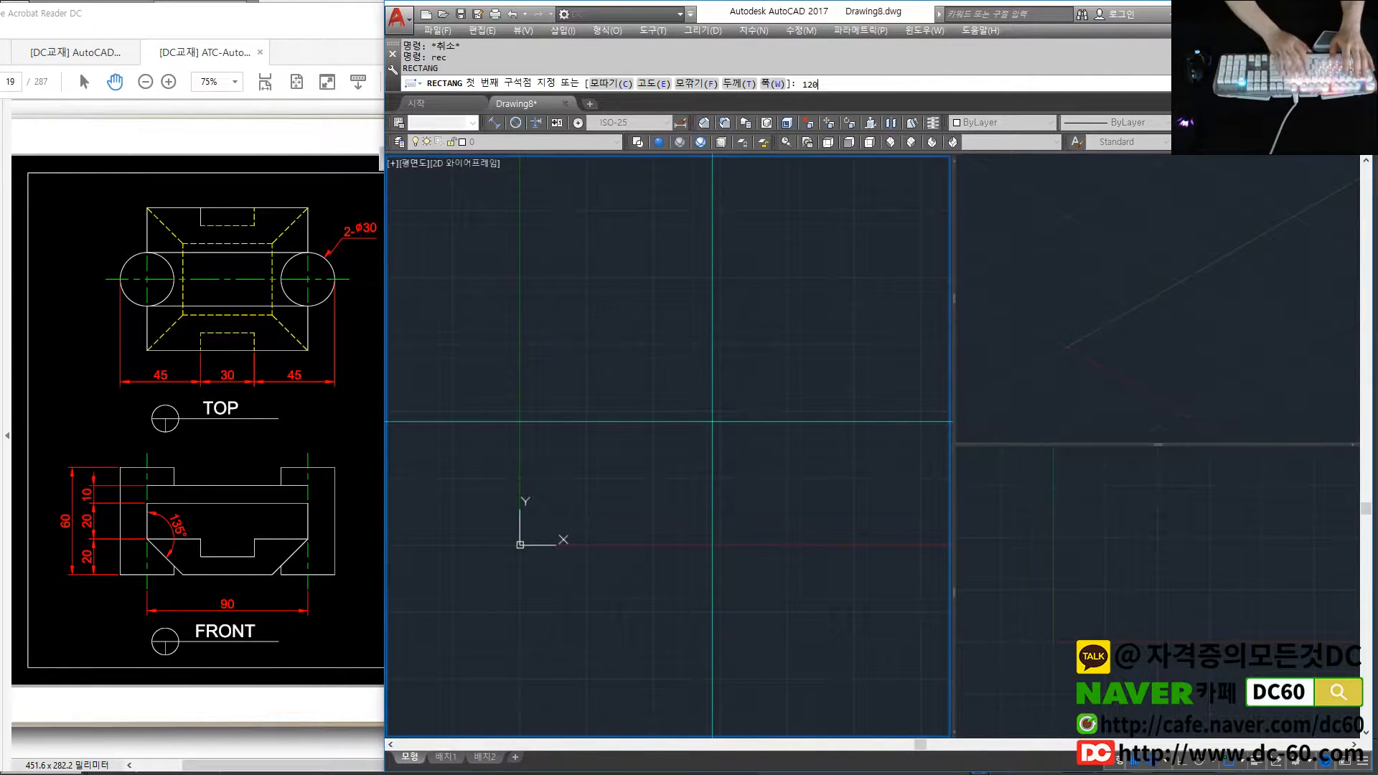
{"action": "key", "text": "Return"}
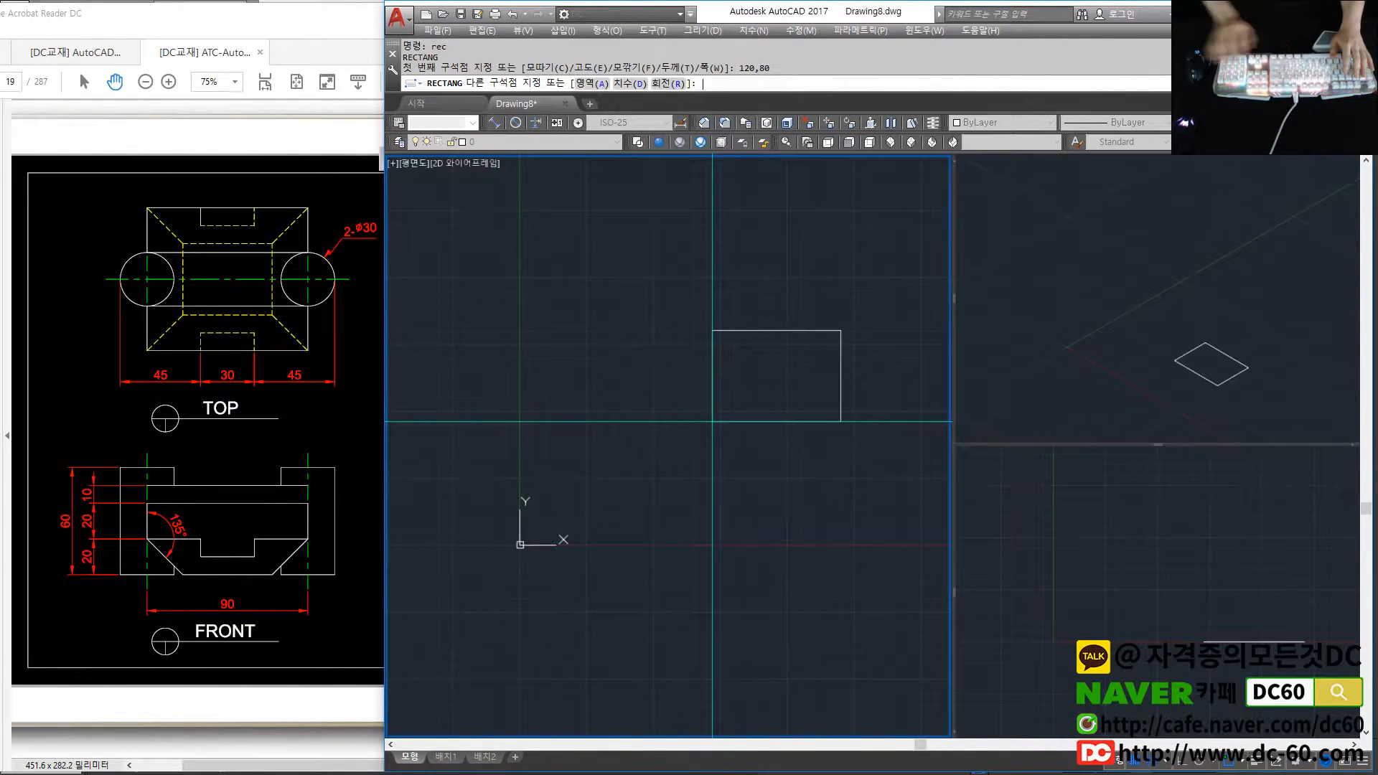
{"action": "key", "text": "Escape"}
Draw a 120 by 80 rectangle from the origin 0,0 to the opposite corner 120,80
{"action": "type", "text": "re"}
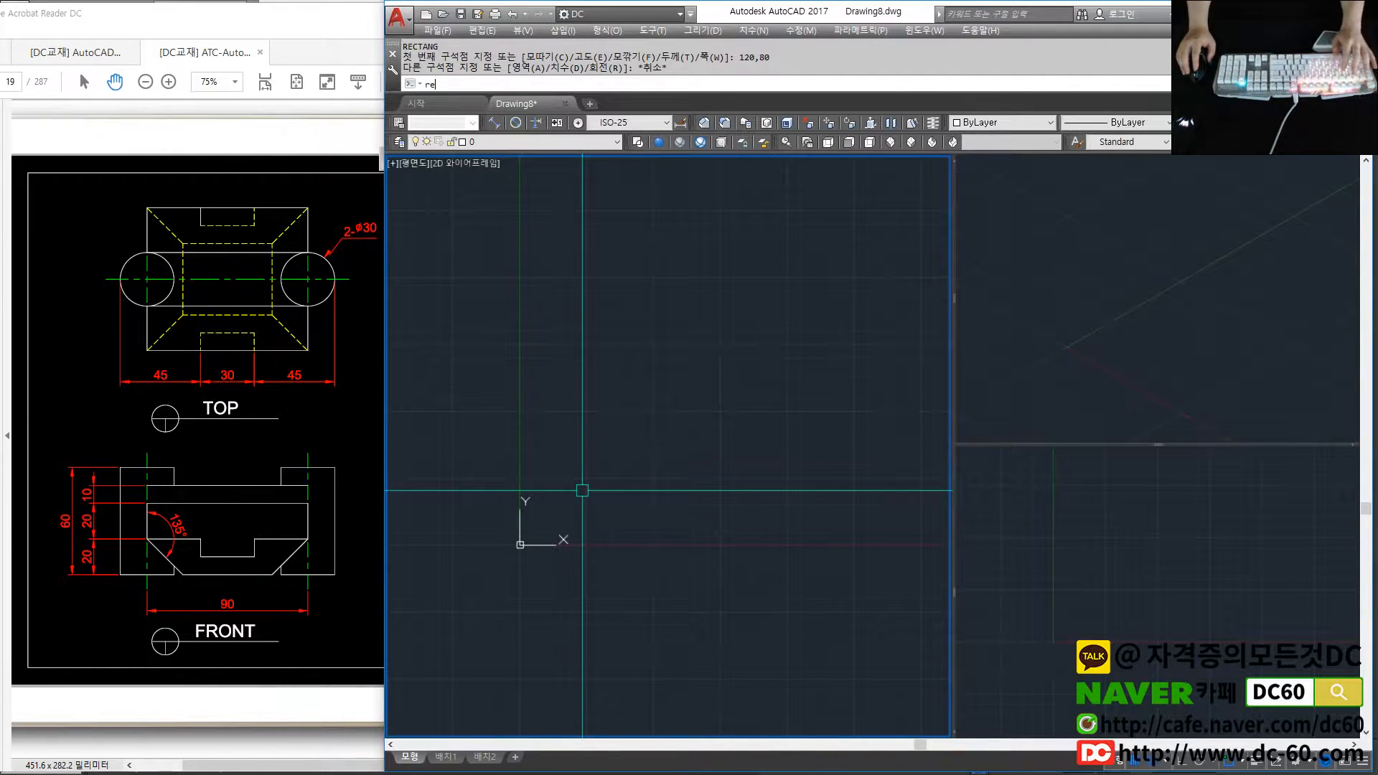
{"action": "type", "text": "c"}
{"action": "key", "text": "Return"}
{"action": "type", "text": "0,0"}
{"action": "key", "text": "Return"}
{"action": "type", "text": "120,80"}
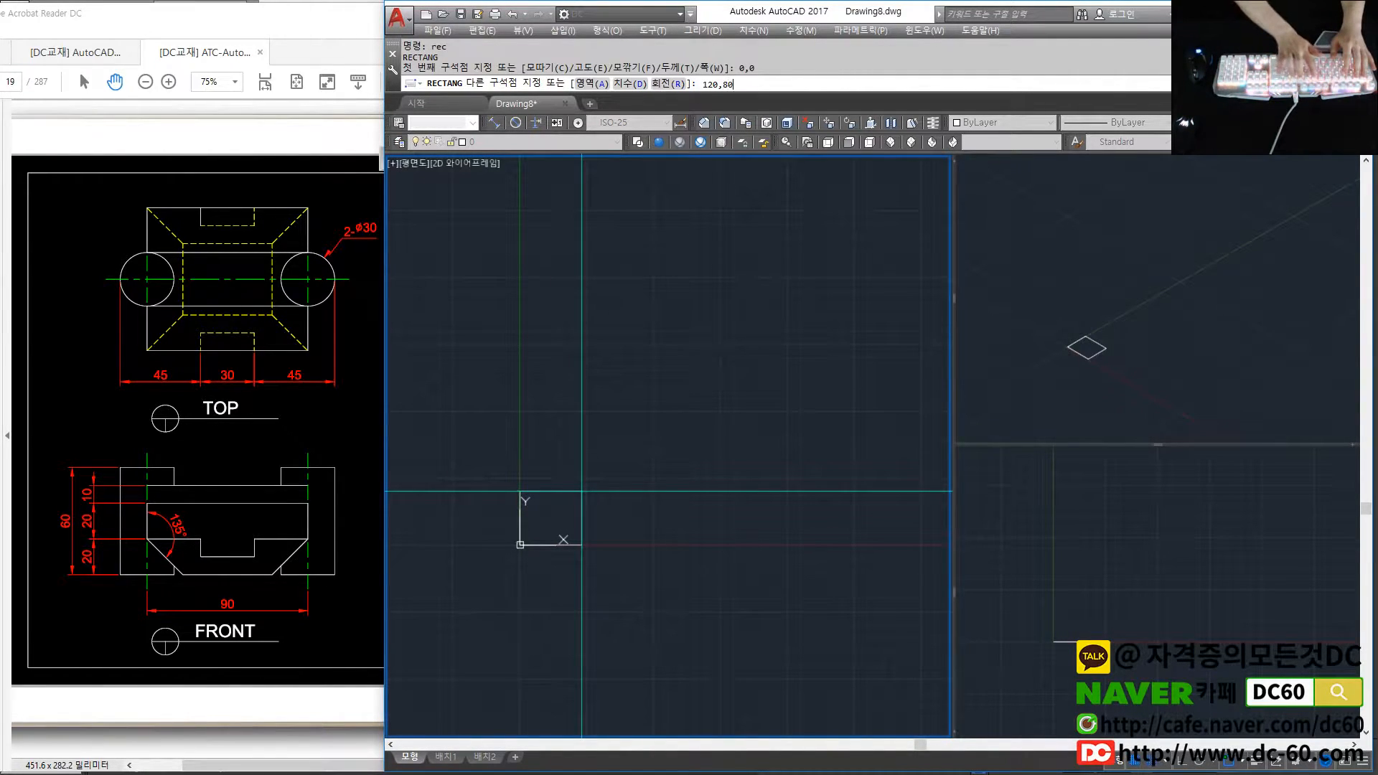
{"action": "key", "text": "Return"}
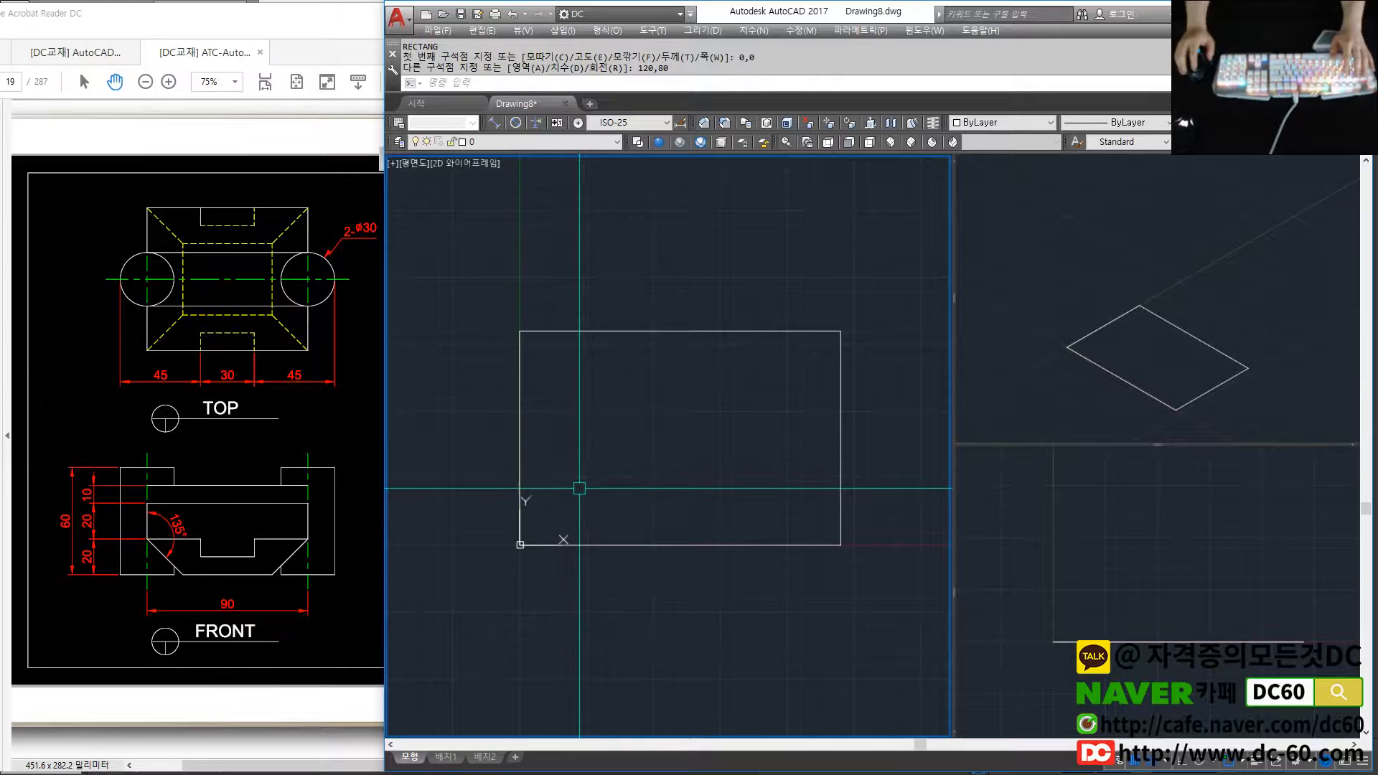
Draw a horizontal centre line joining the midpoints of the rectangle's left and right sides
{"action": "type", "text": "l"}
{"action": "key", "text": "Return"}
{"action": "right_click", "coordinate": [535, 450], "text": "shift"}
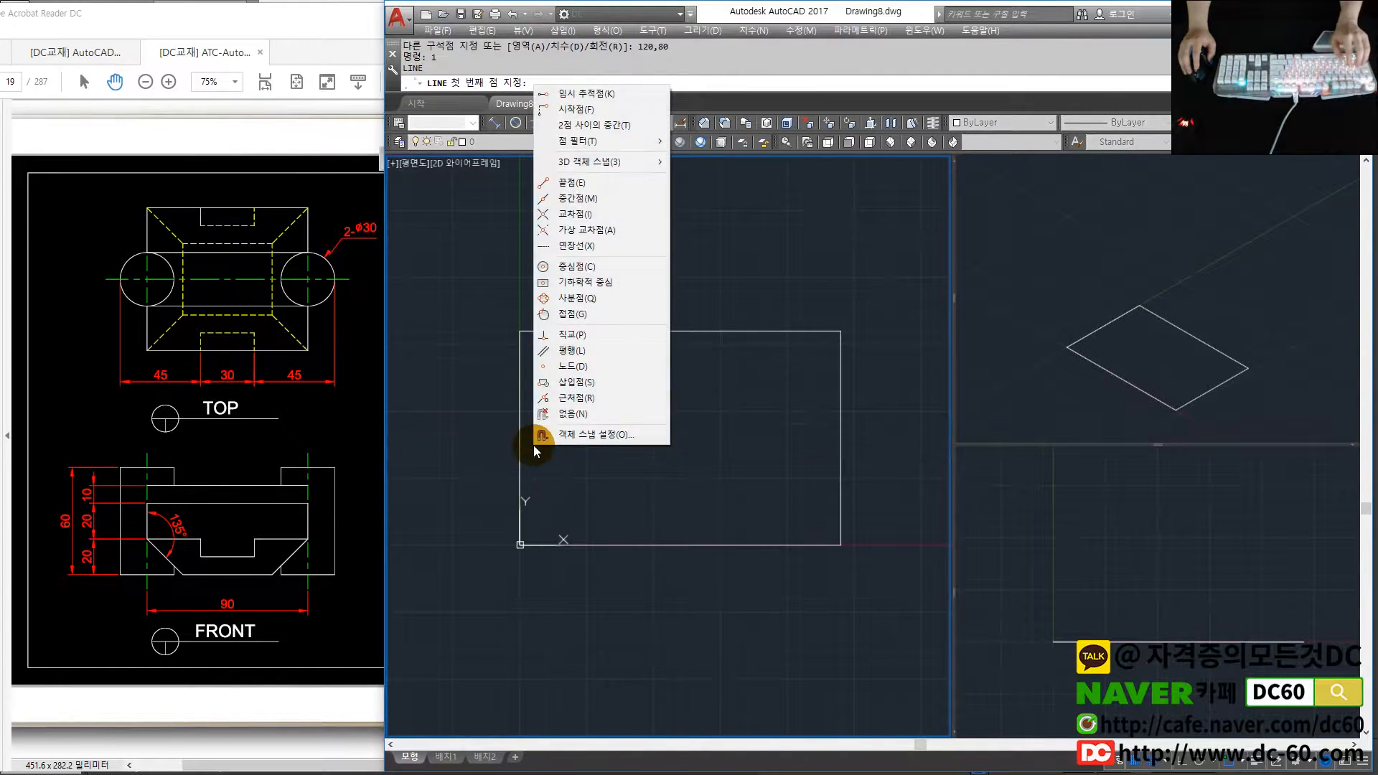
{"action": "left_click", "coordinate": [578, 198]}
{"action": "left_click", "coordinate": [520, 438]}
{"action": "right_click", "coordinate": [804, 455], "text": "shift"}
{"action": "key", "text": "m"}
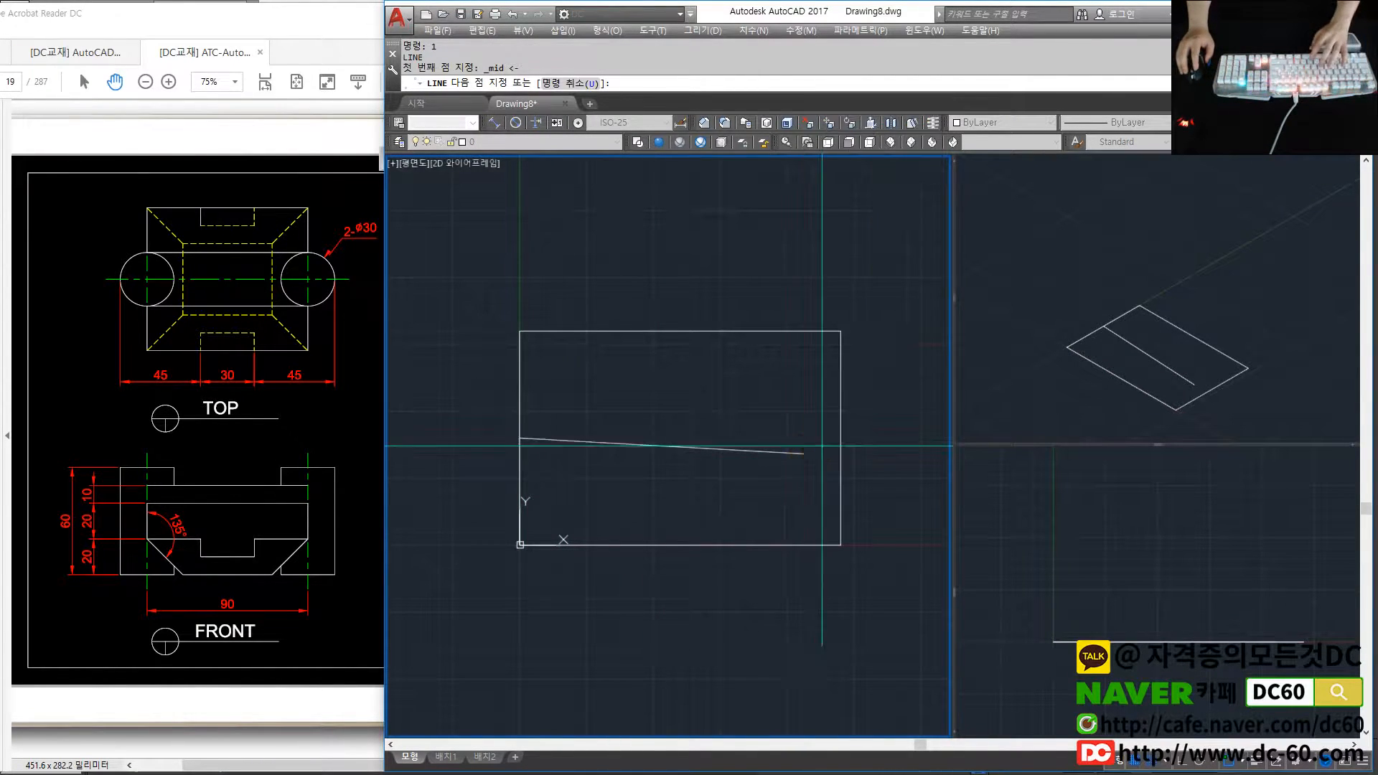
{"action": "left_click", "coordinate": [841, 438]}
{"action": "key", "text": "space"}
Explode the rectangle into separate lines
{"action": "type", "text": "x"}
{"action": "key", "text": "space"}
{"action": "left_click", "coordinate": [837, 399]}
{"action": "key", "text": "space"}
Offset the rectangle's left and right edges inward by 15
{"action": "type", "text": "3"}
{"action": "key", "text": "space"}
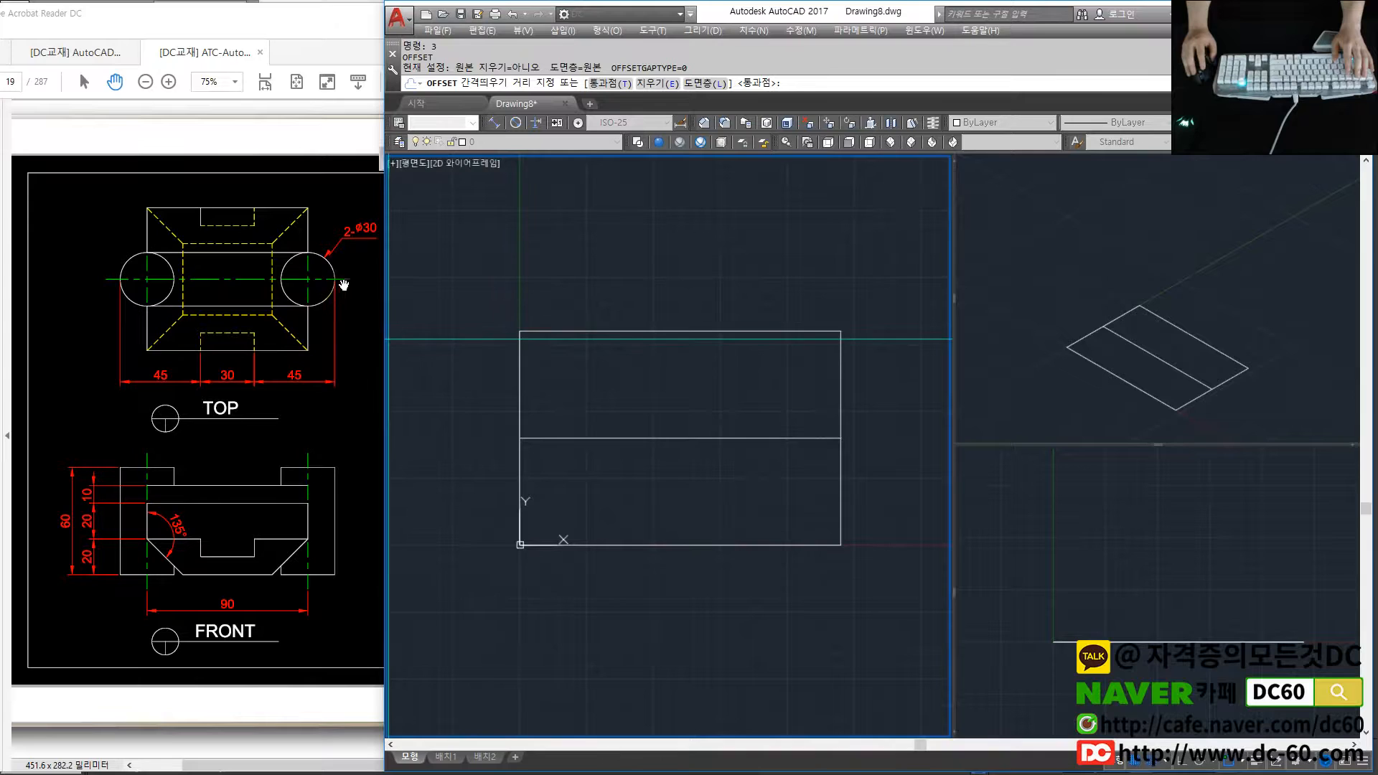
{"action": "key", "text": "Return"}
{"action": "left_click", "coordinate": [521, 388]}
{"action": "left_click", "coordinate": [884, 394]}
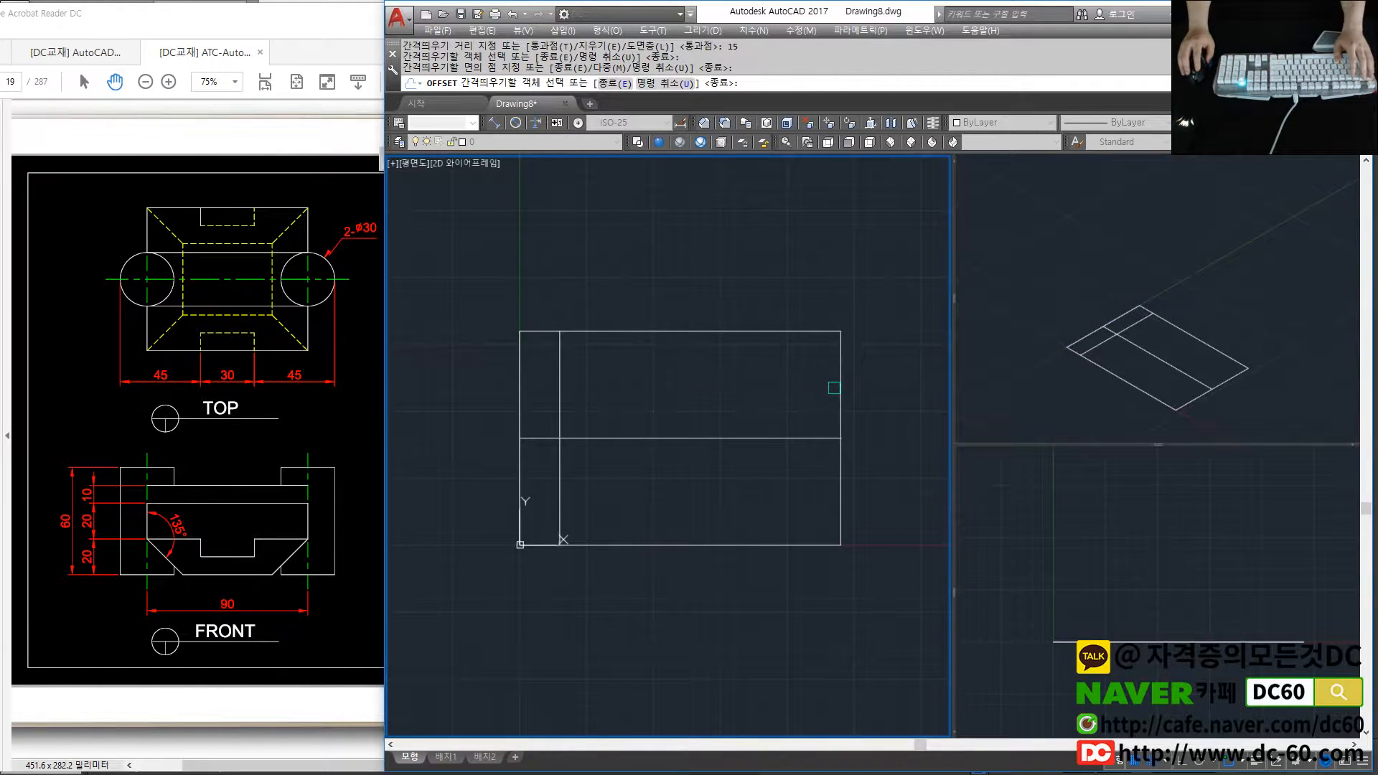
{"action": "left_click", "coordinate": [841, 391]}
{"action": "left_click", "coordinate": [761, 391]}
{"action": "key", "text": "Escape"}
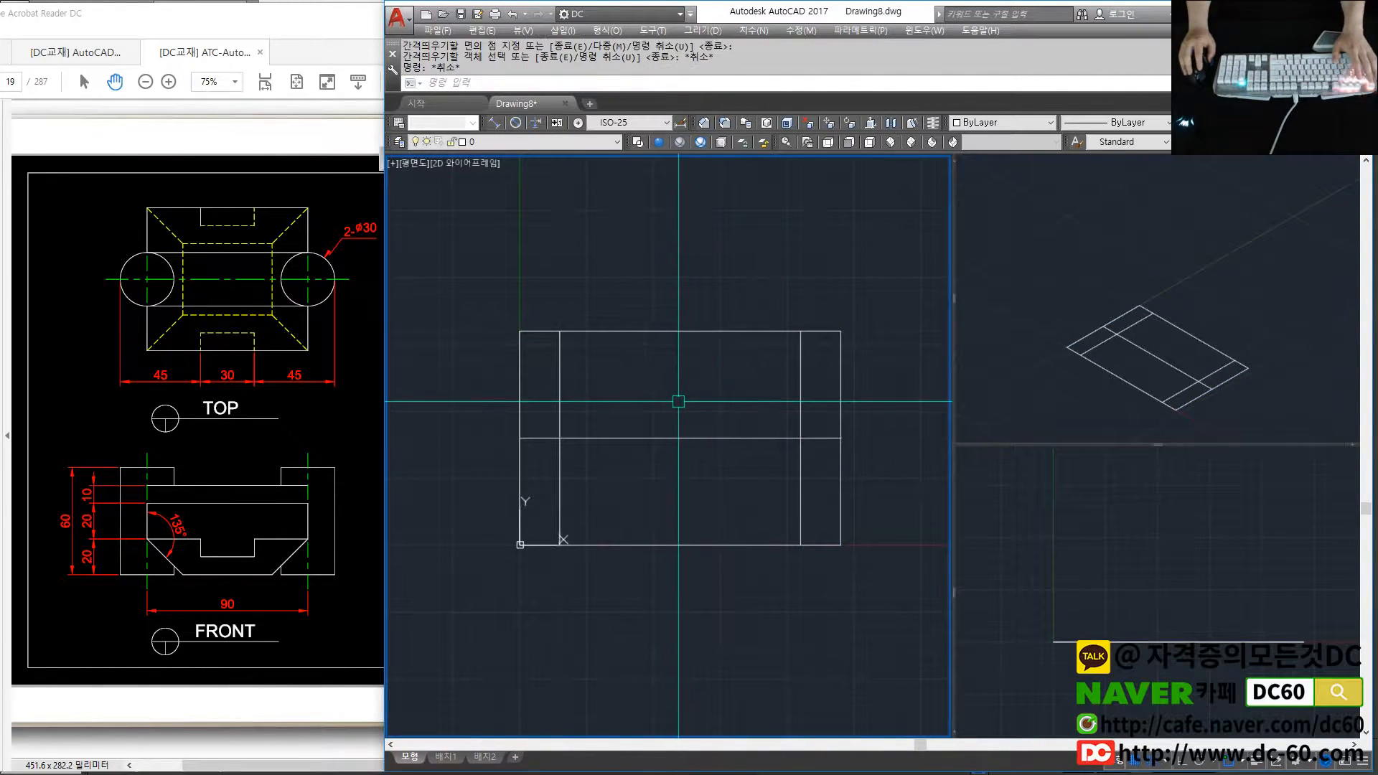
Move the whole line layout so that the left end of the horizontal centre line lies at the origin 0,0
{"action": "type", "text": "m"}
{"action": "key", "text": "Return"}
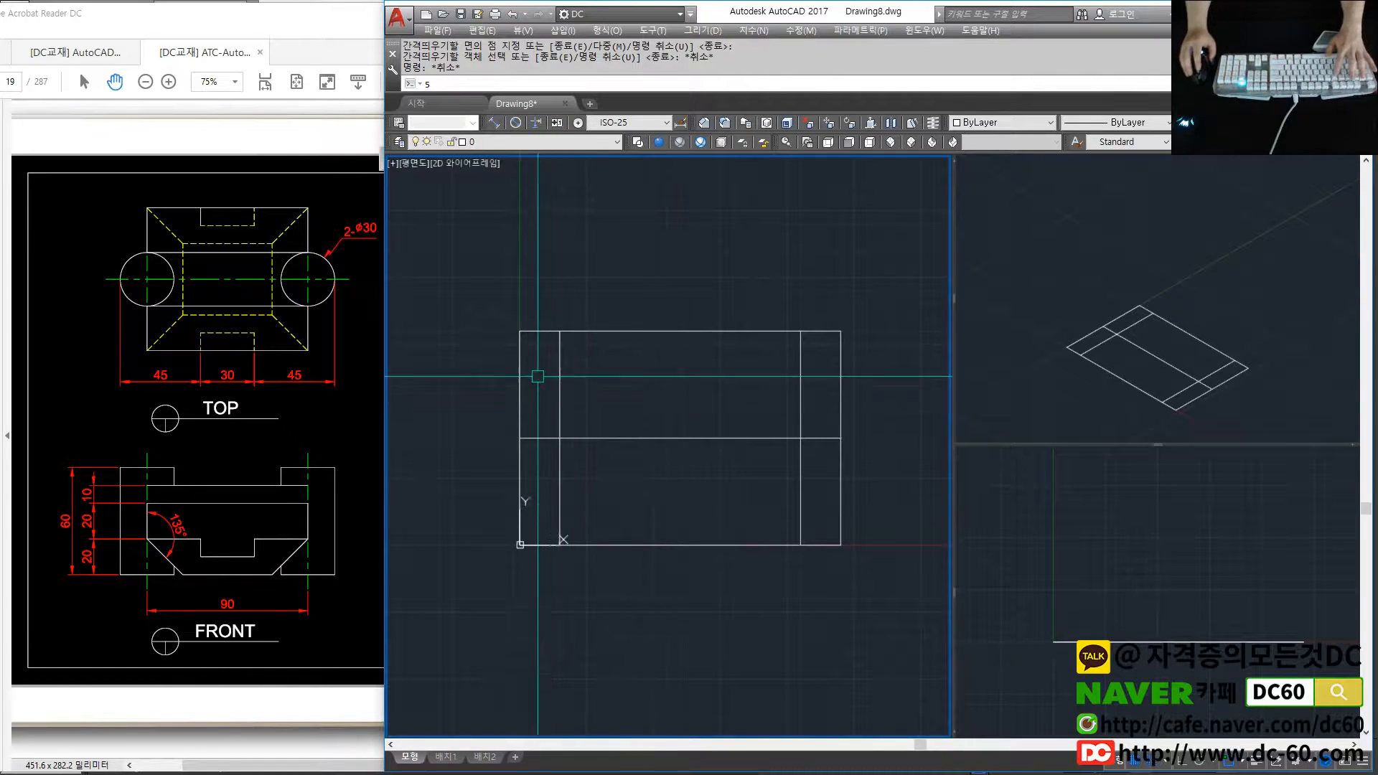
{"action": "left_click", "coordinate": [493, 319]}
{"action": "left_click", "coordinate": [875, 579]}
{"action": "key", "text": "Return"}
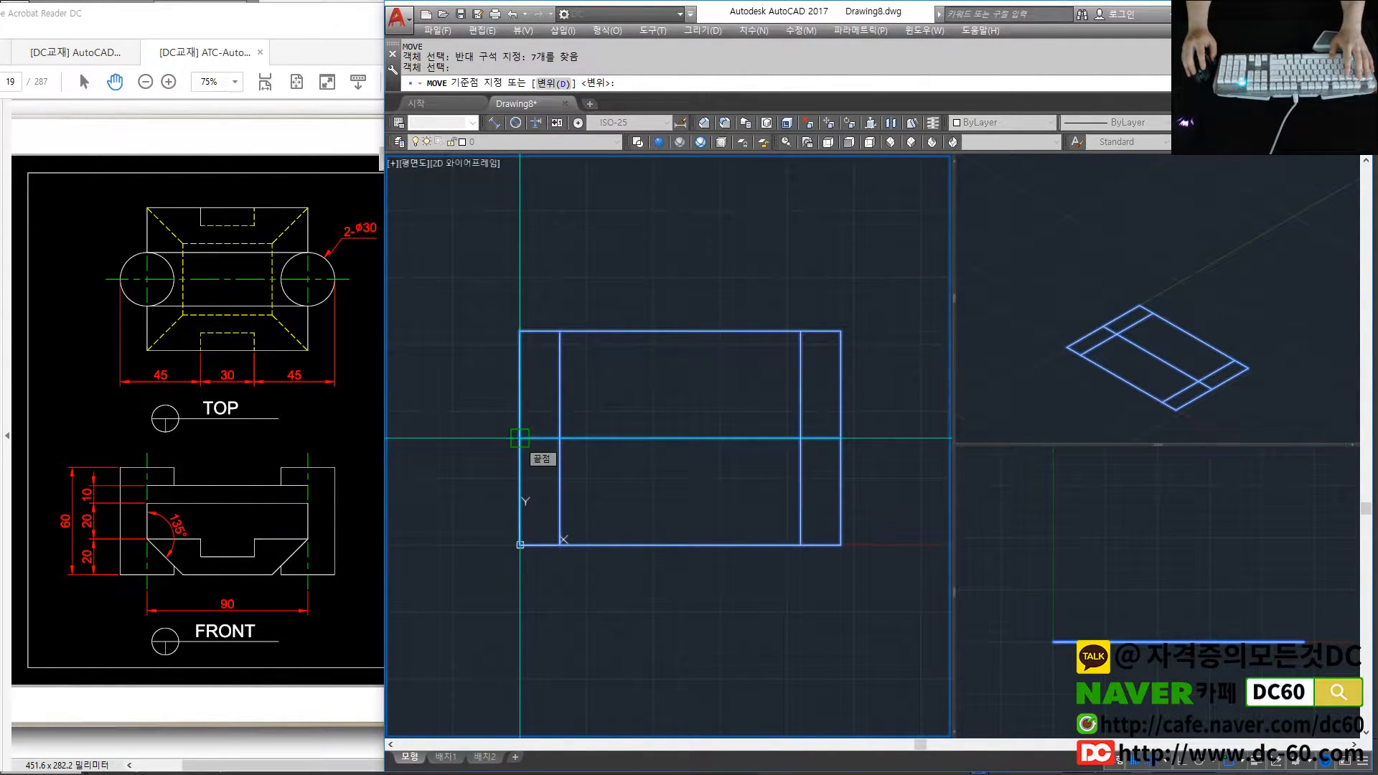
{"action": "left_click", "coordinate": [519, 438]}
{"action": "type", "text": "0,0"}
{"action": "key", "text": "Return"}
{"action": "middle_click_drag", "start_coordinate": [535, 563], "coordinate": [538, 482]}
{"action": "left_click_drag", "start_coordinate": [516, 465], "coordinate": [814, 464]}
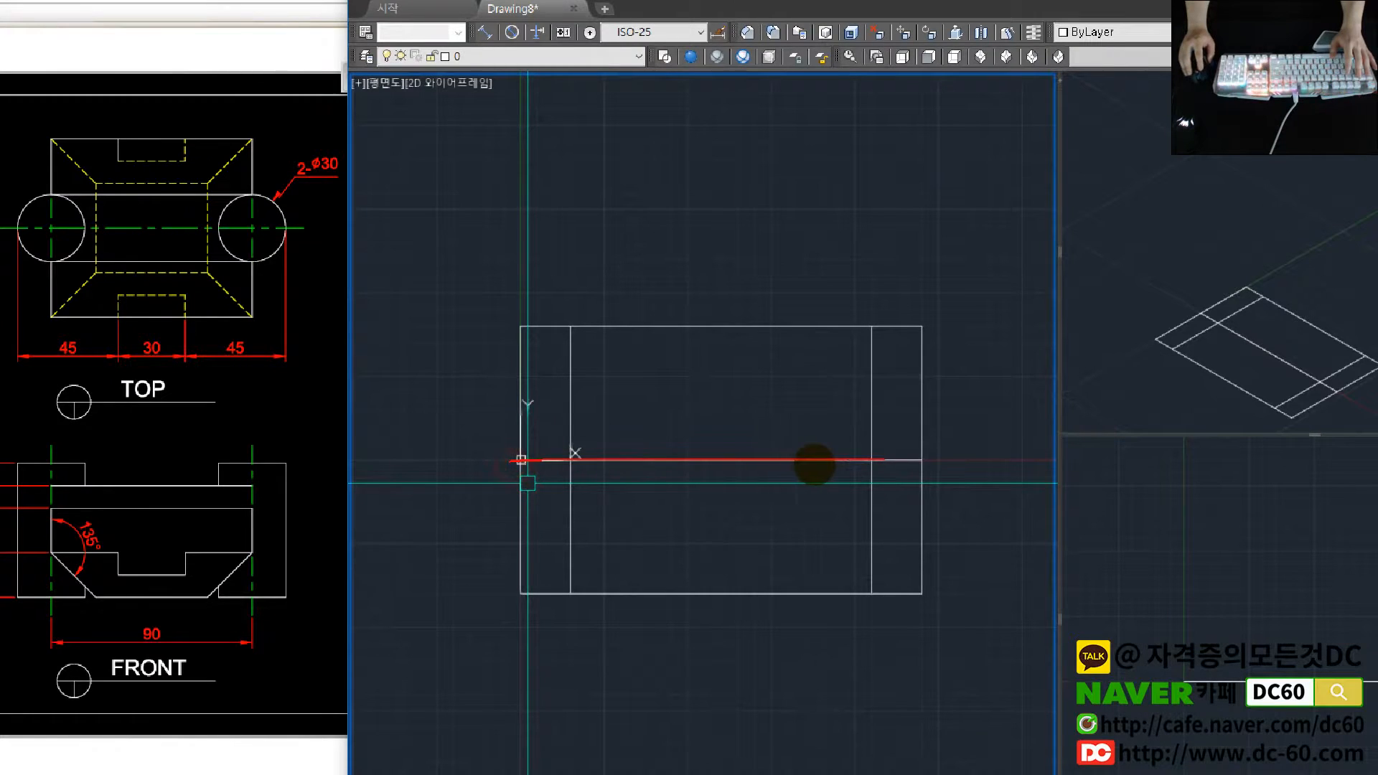
{"action": "key", "text": "Escape"}
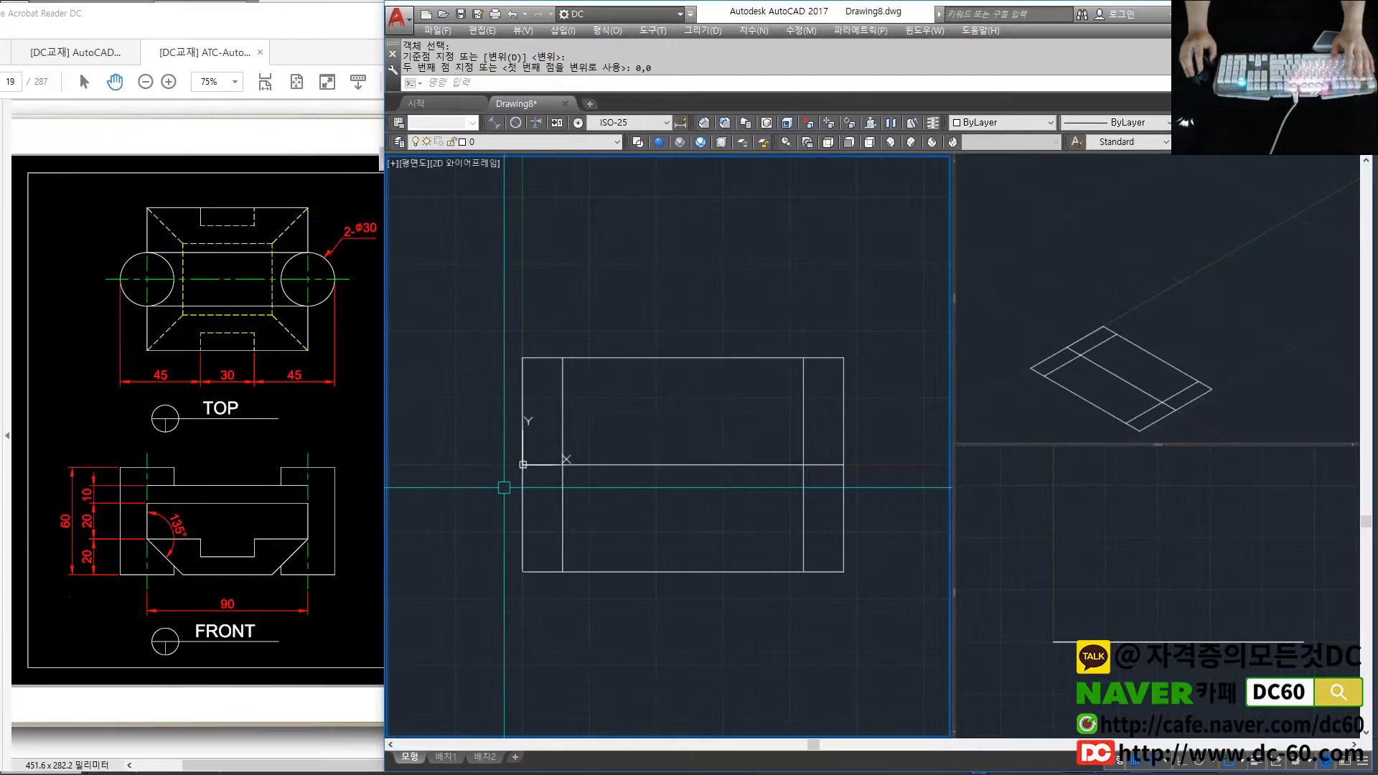
{"action": "scroll", "coordinate": [523, 463], "scroll_direction": "up", "scroll_amount": 2}
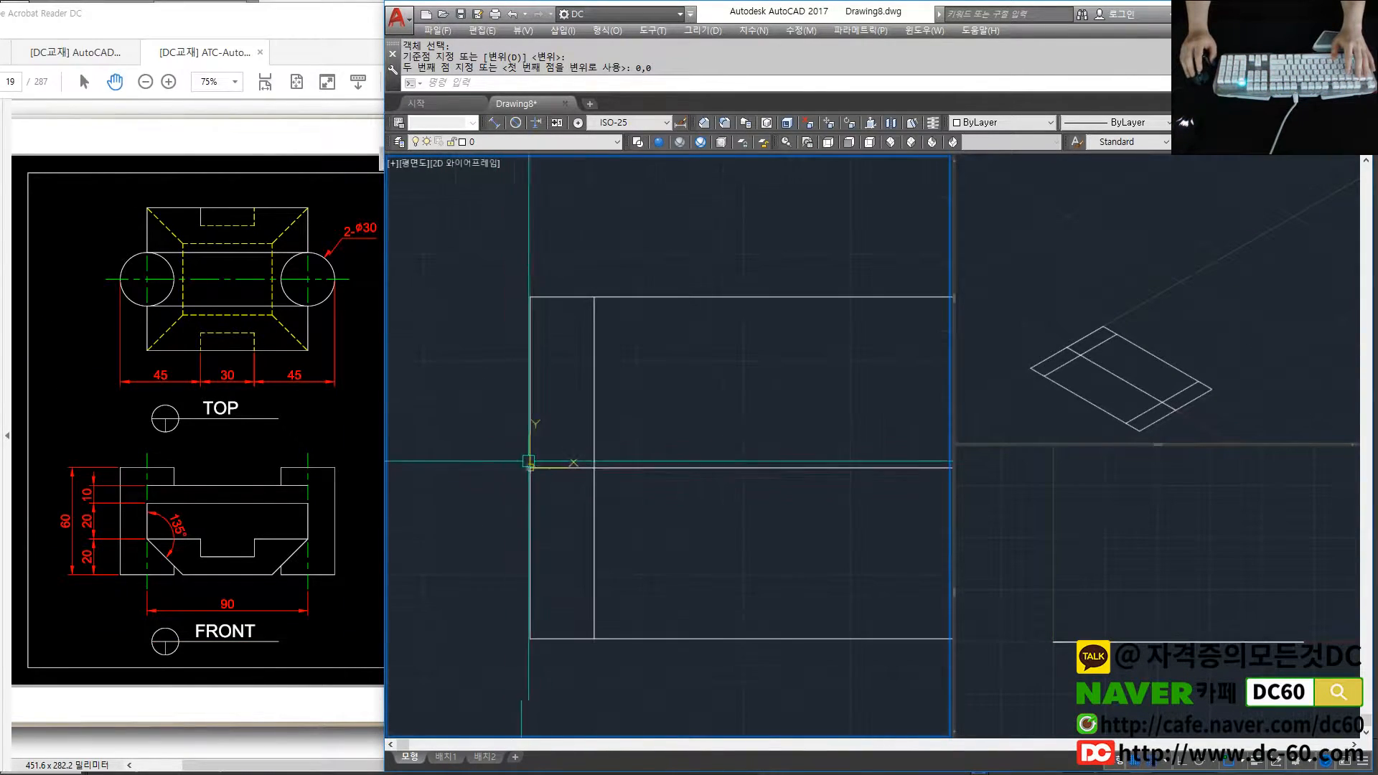
{"action": "scroll", "coordinate": [527, 476], "scroll_direction": "down", "scroll_amount": 3}
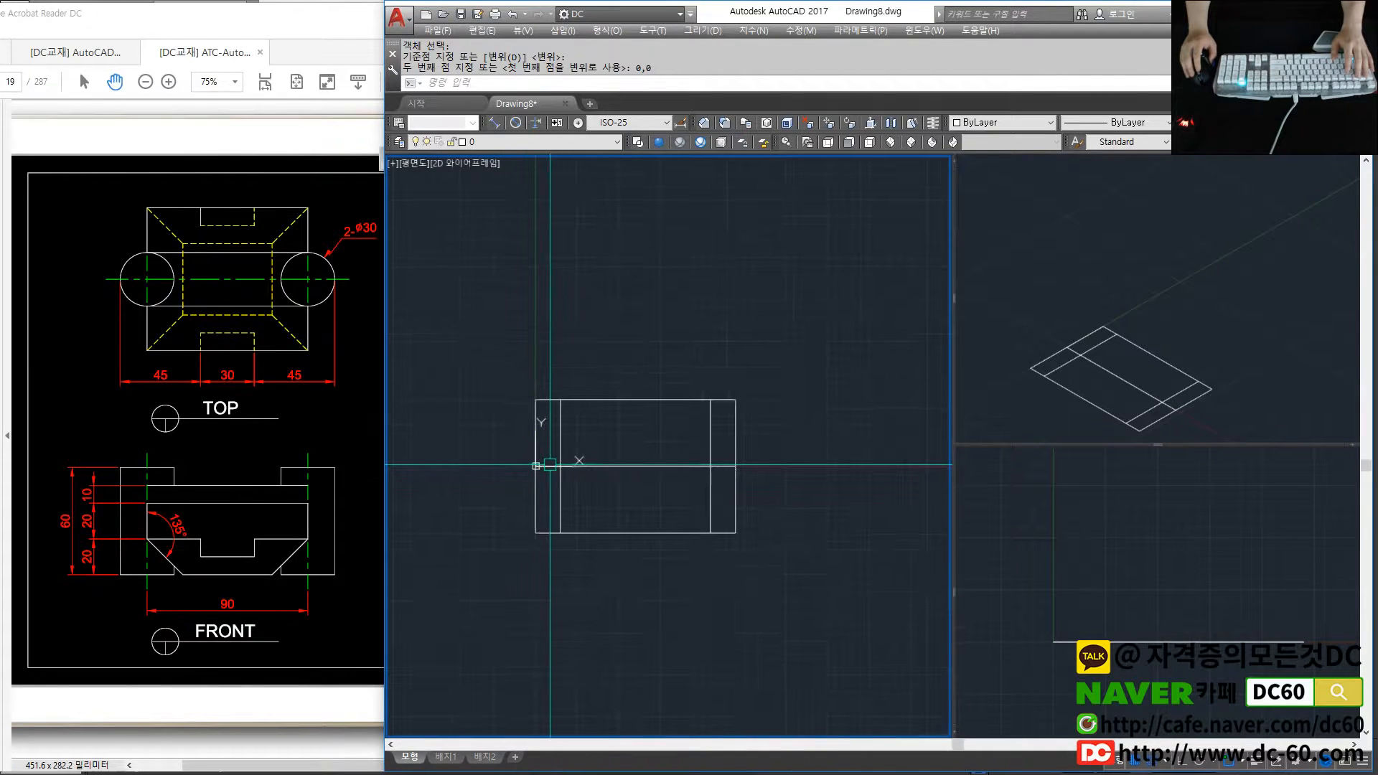
{"action": "scroll", "coordinate": [608, 481], "scroll_direction": "up", "scroll_amount": 2}
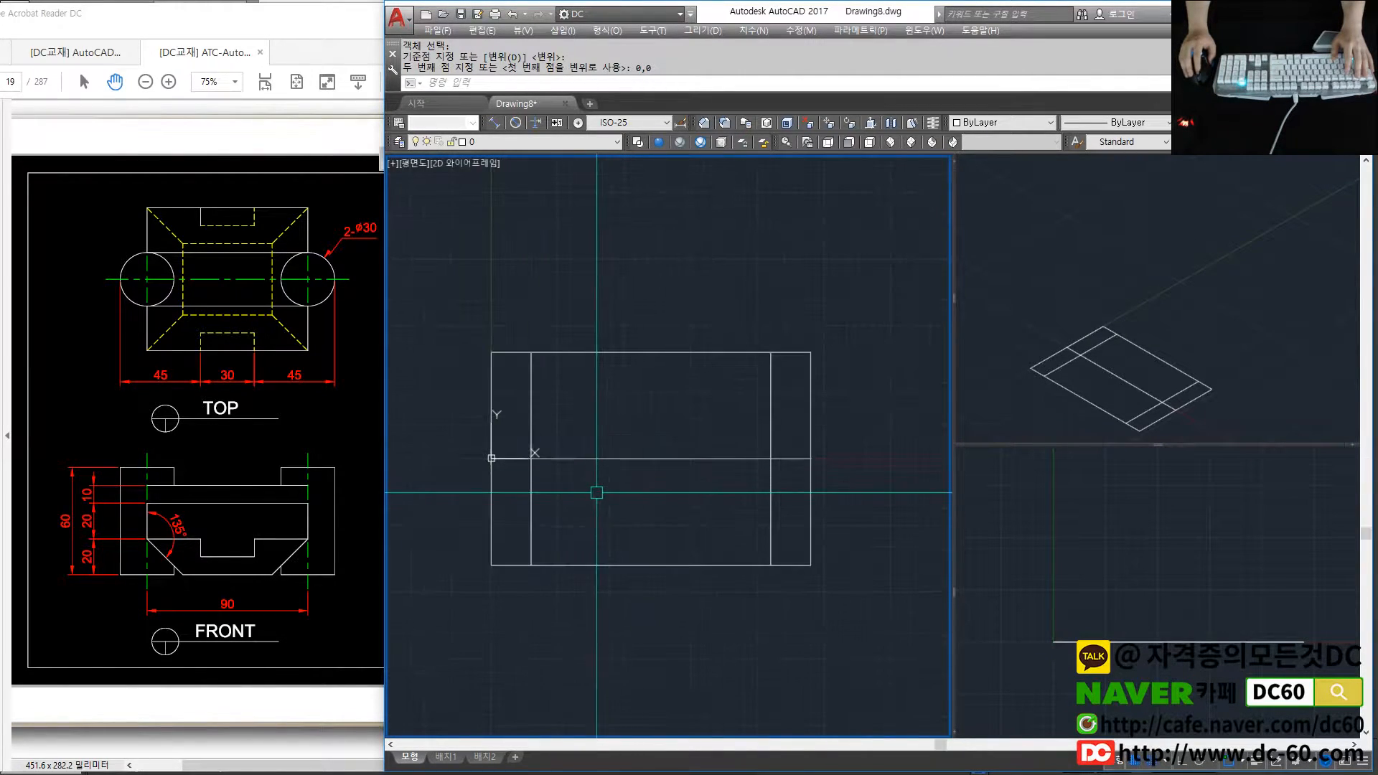
{"action": "left_click", "coordinate": [506, 141]}
{"action": "left_click", "coordinate": [451, 153]}
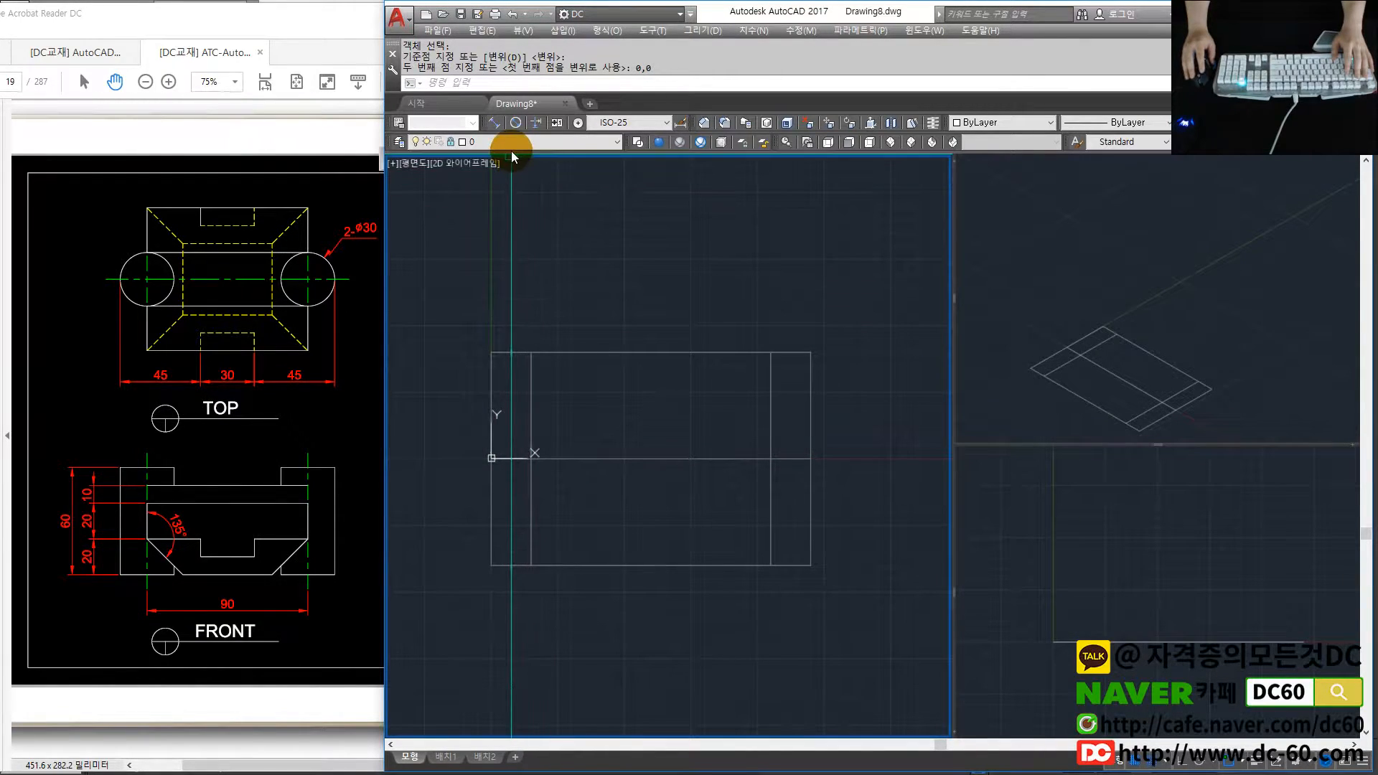
Look through the dimensioned example pages in the other textbook PDF and return to the EX02 drawing
{"action": "left_click", "coordinate": [101, 49]}
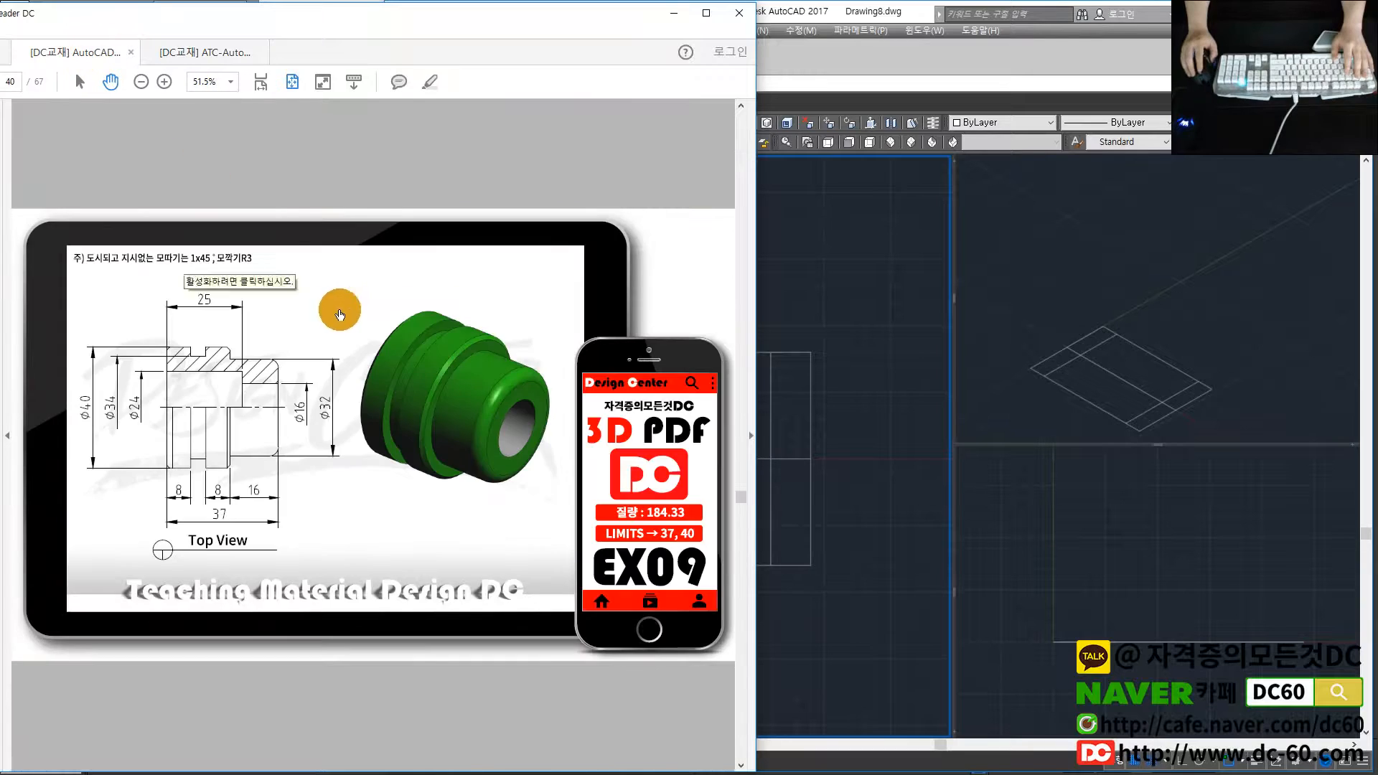
{"action": "scroll", "coordinate": [311, 320], "scroll_direction": "down", "scroll_amount": 1}
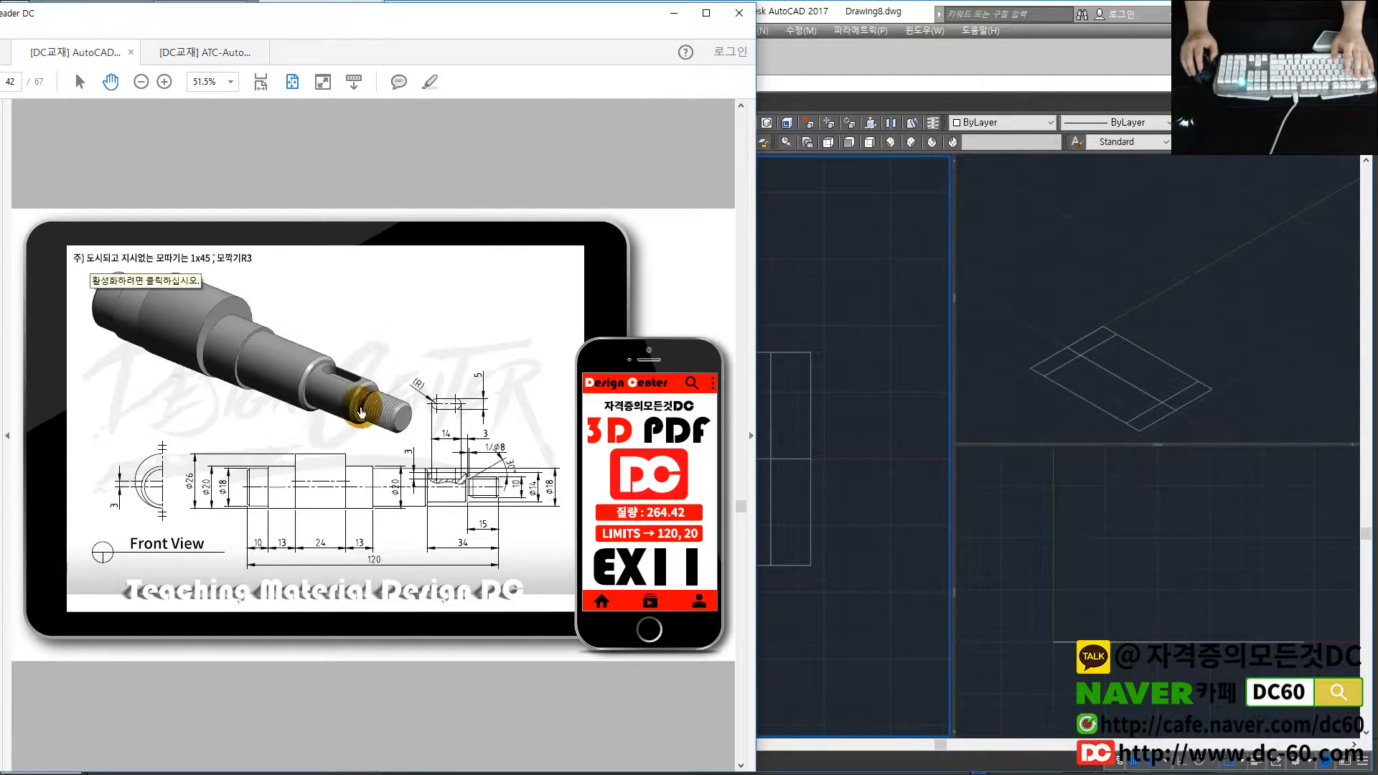
{"action": "scroll", "coordinate": [258, 415], "scroll_direction": "up", "scroll_amount": 1}
{"action": "scroll", "coordinate": [258, 415], "scroll_direction": "down", "scroll_amount": 4}
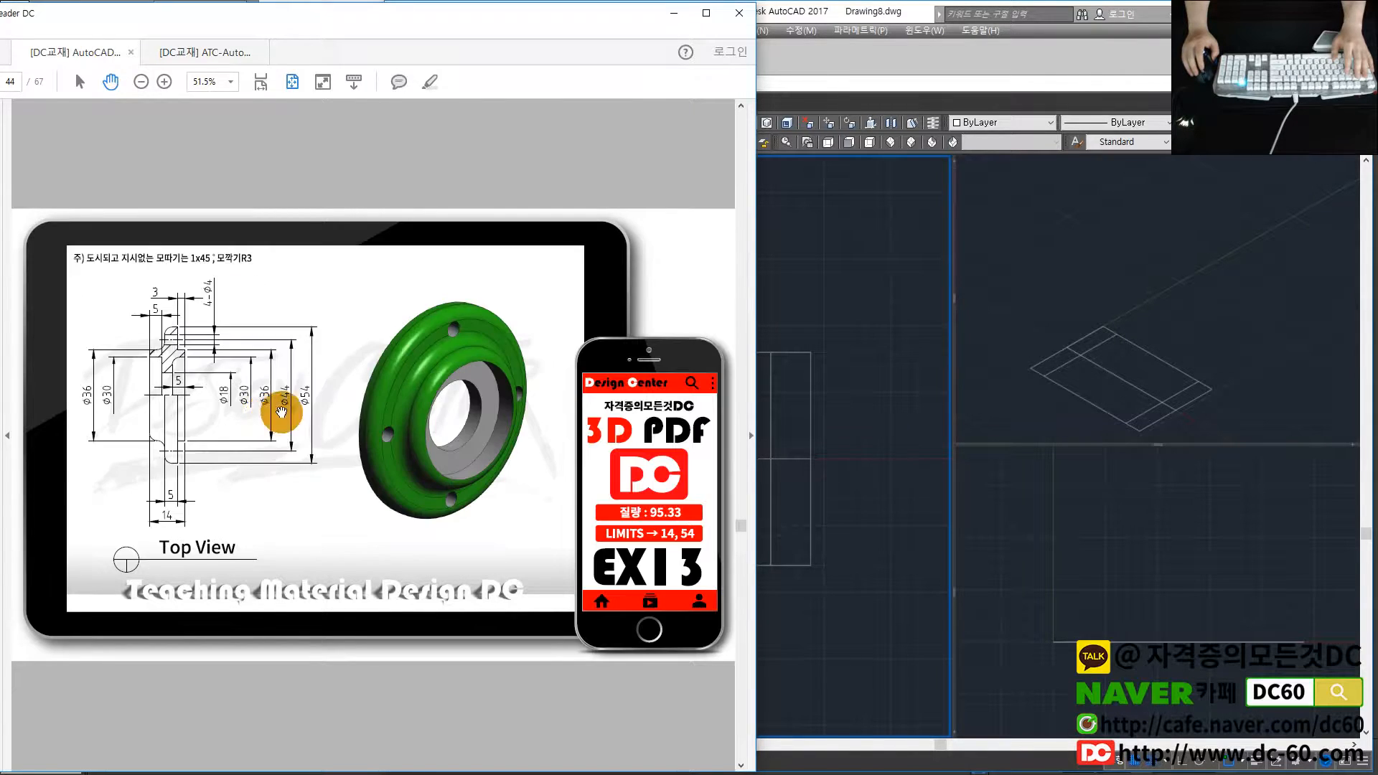
{"action": "left_click", "coordinate": [192, 55]}
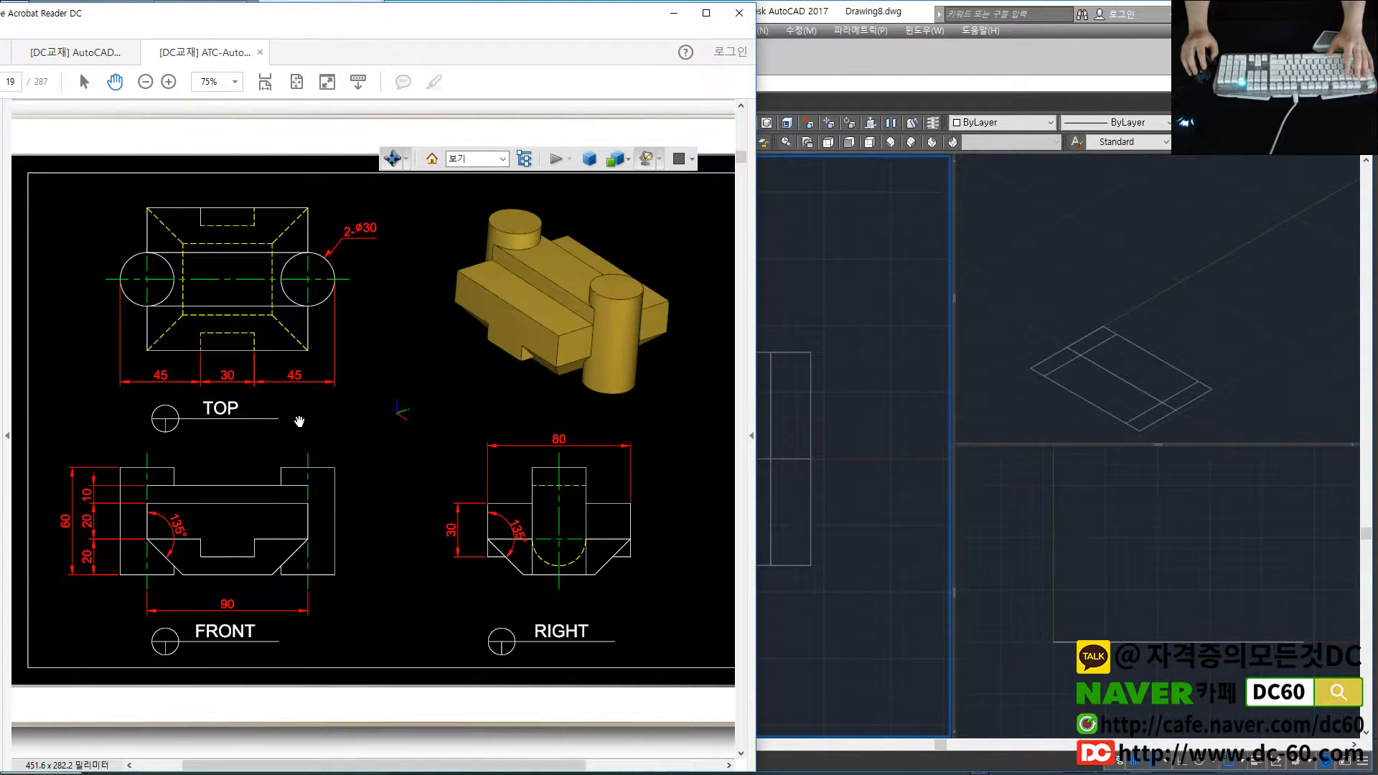
{"action": "left_click_drag", "start_coordinate": [299, 421], "coordinate": [281, 421]}
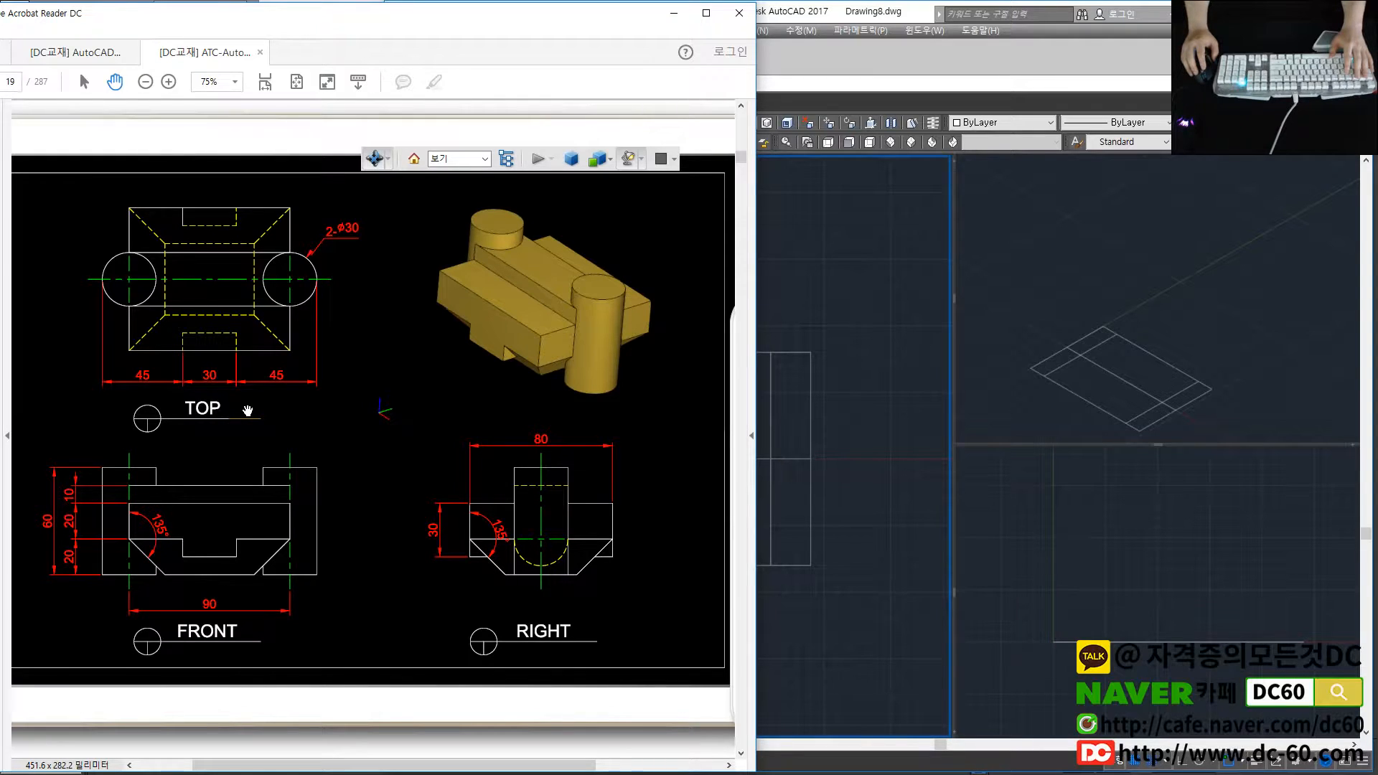
Switch to AutoCAD and make layer 1 the current layer
{"action": "left_click", "coordinate": [793, 428]}
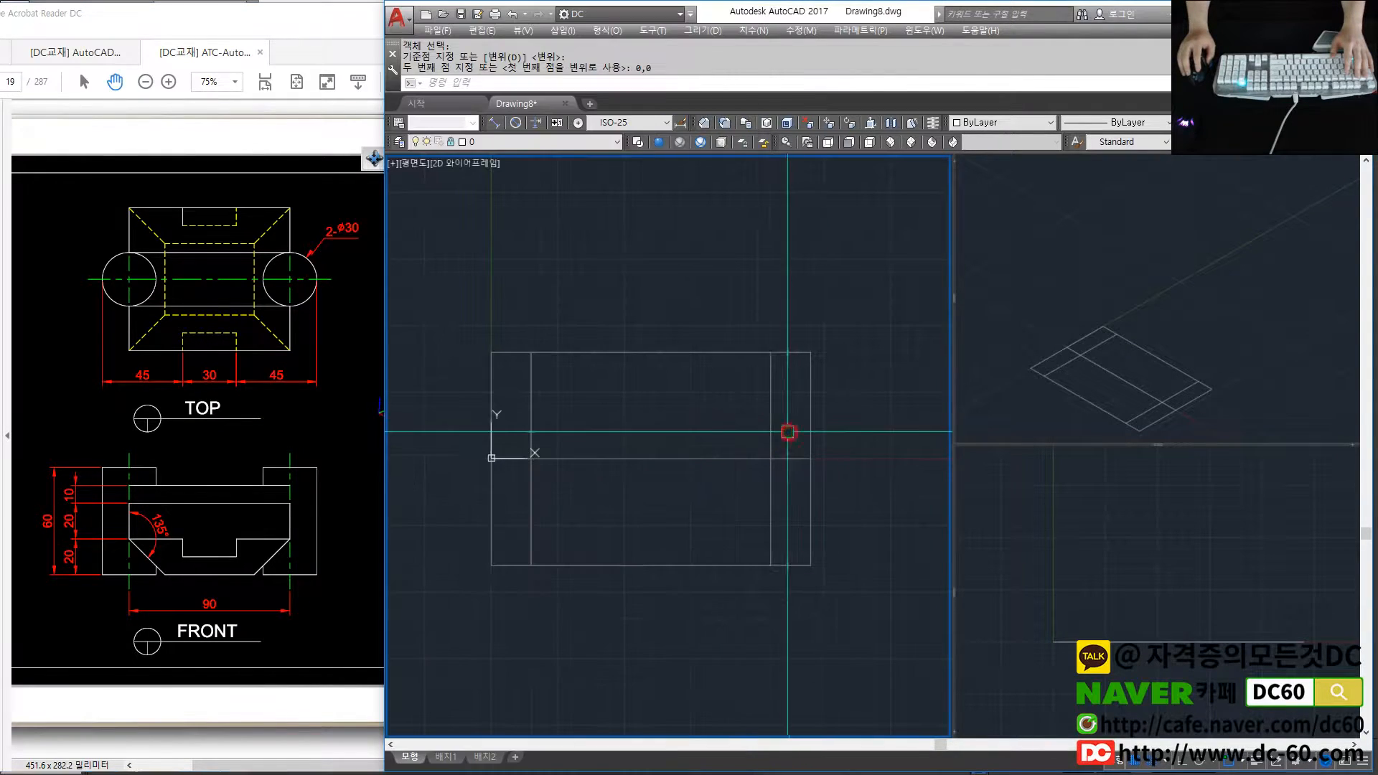
{"action": "left_click", "coordinate": [486, 143]}
{"action": "left_click", "coordinate": [481, 176]}
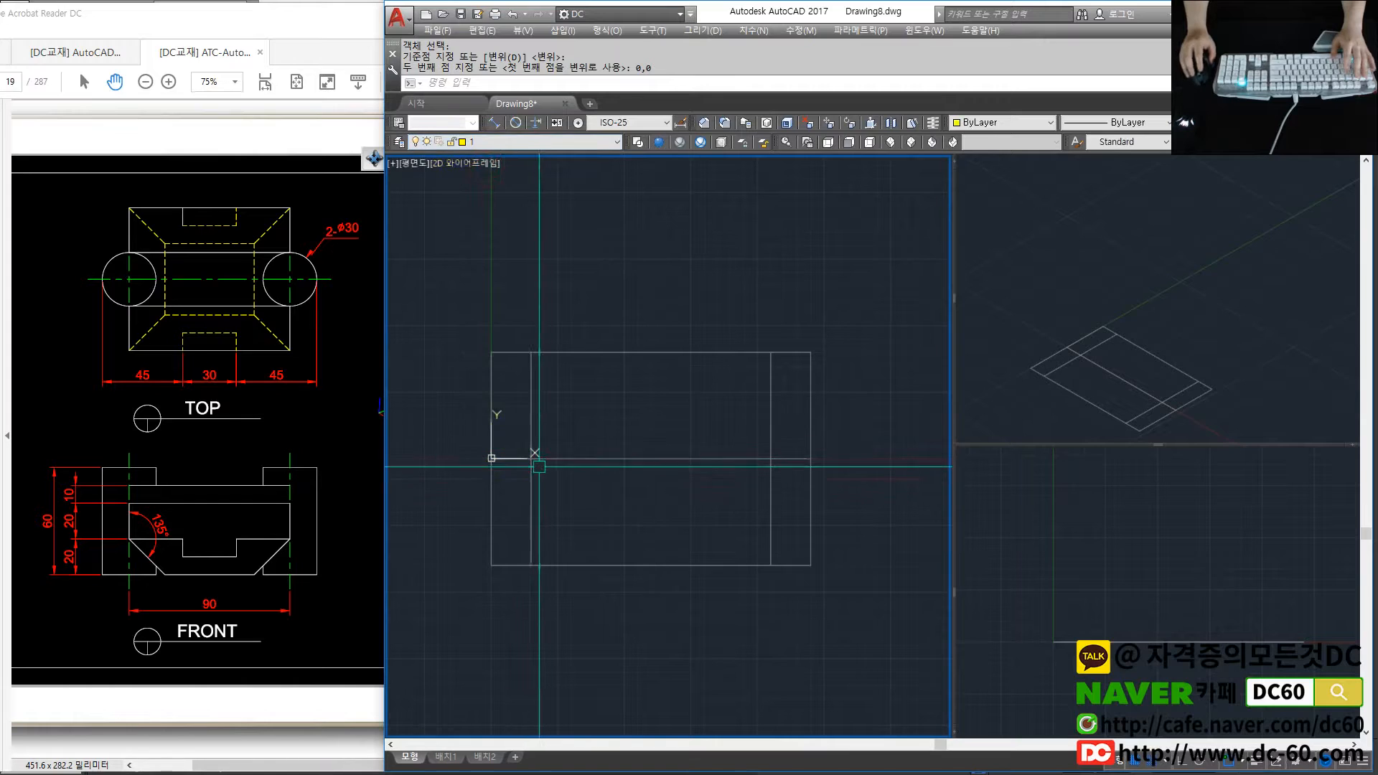
Draw a rectangle between the two inner vertical lines, from the upper left intersection to the lower right one
{"action": "type", "text": "rec"}
{"action": "key", "text": "Return"}
{"action": "left_click", "coordinate": [532, 352]}
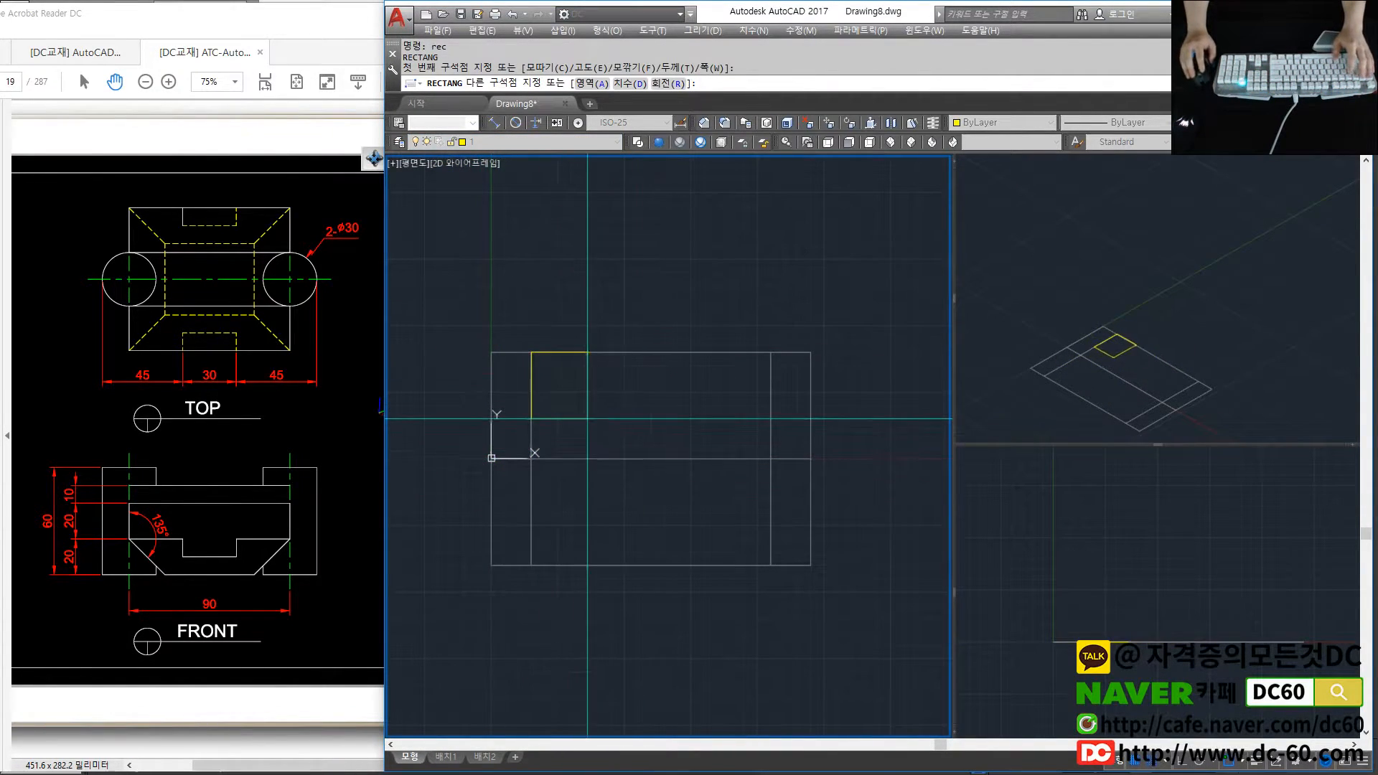
{"action": "left_click", "coordinate": [770, 565]}
{"action": "type", "text": "c"}
{"action": "key", "text": "Escape"}
Extrude the new rectangle to a height of 50
{"action": "type", "text": "ext"}
{"action": "key", "text": "Return"}
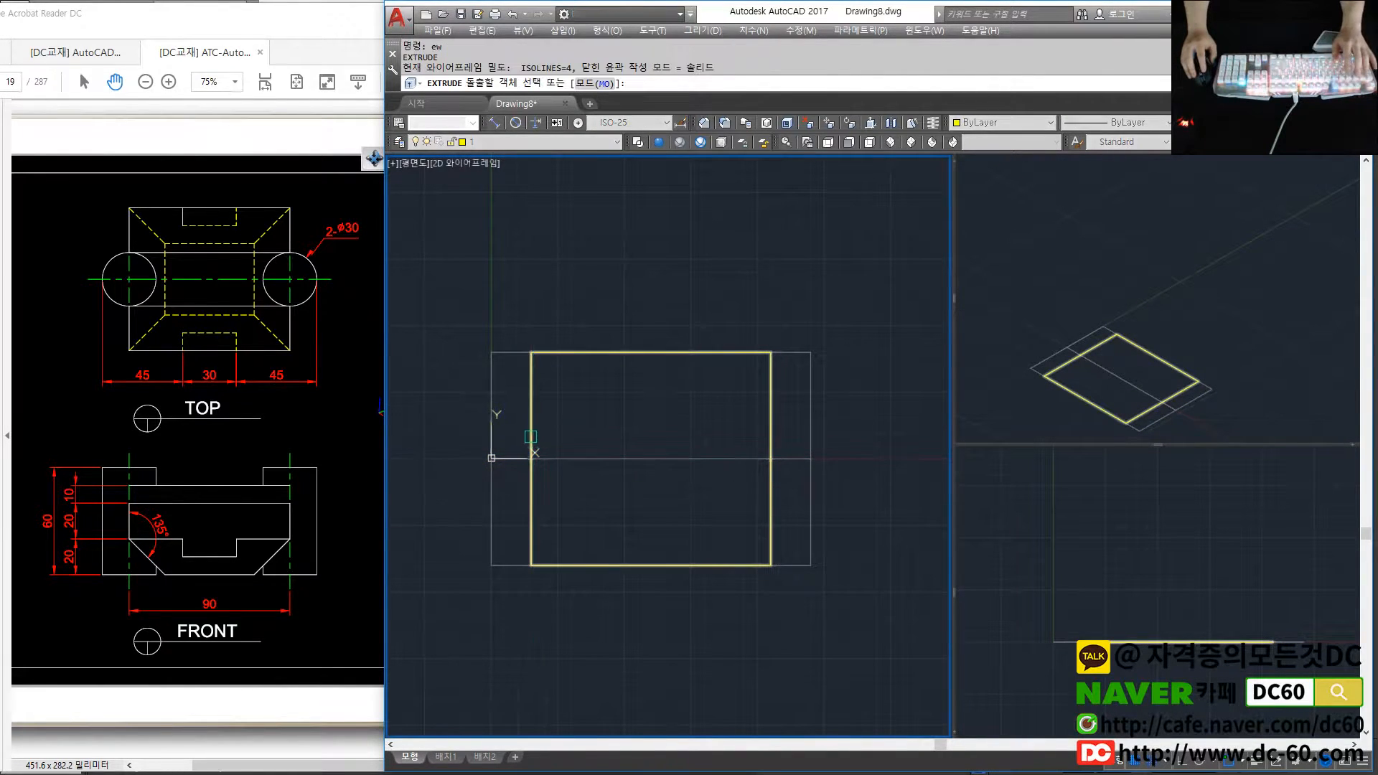
{"action": "left_click", "coordinate": [533, 445]}
{"action": "key", "text": "Return"}
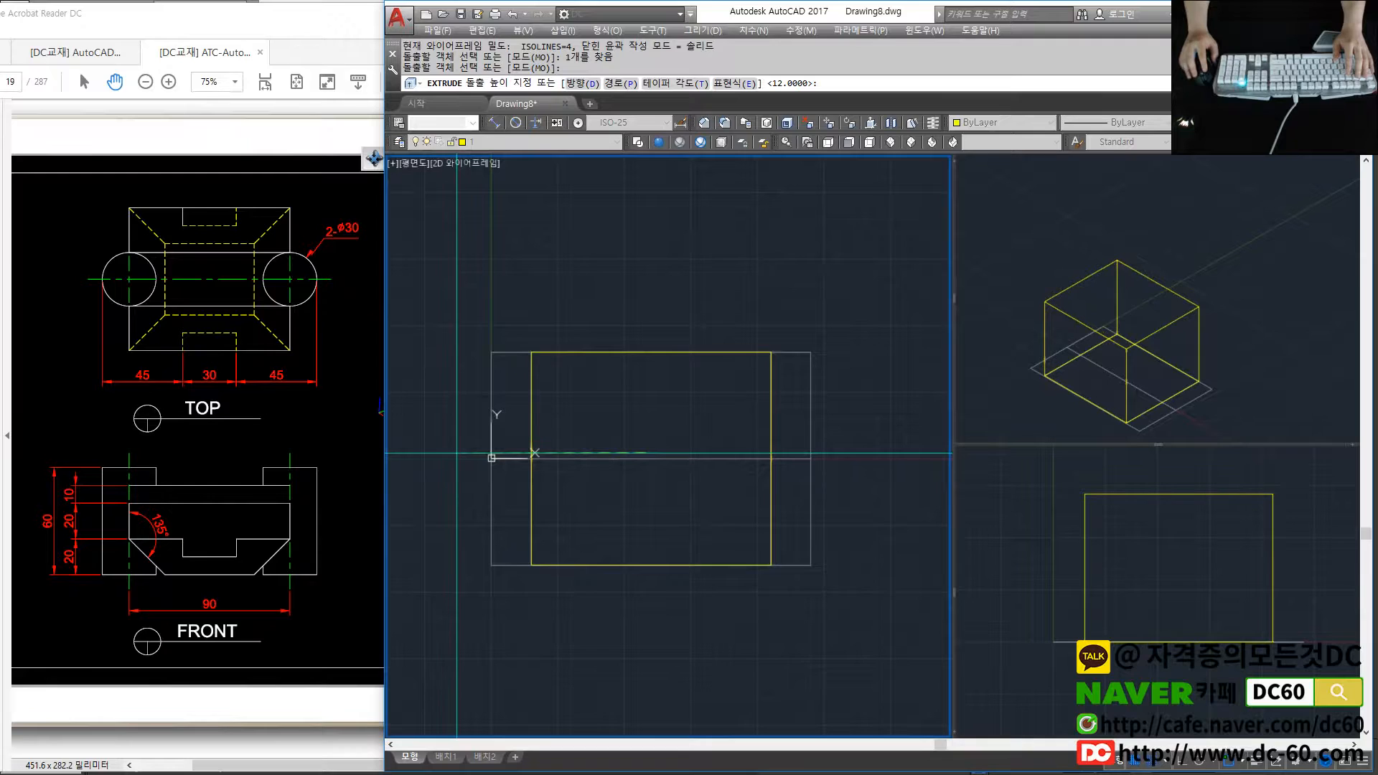
{"action": "type", "text": "50"}
{"action": "key", "text": "Return"}
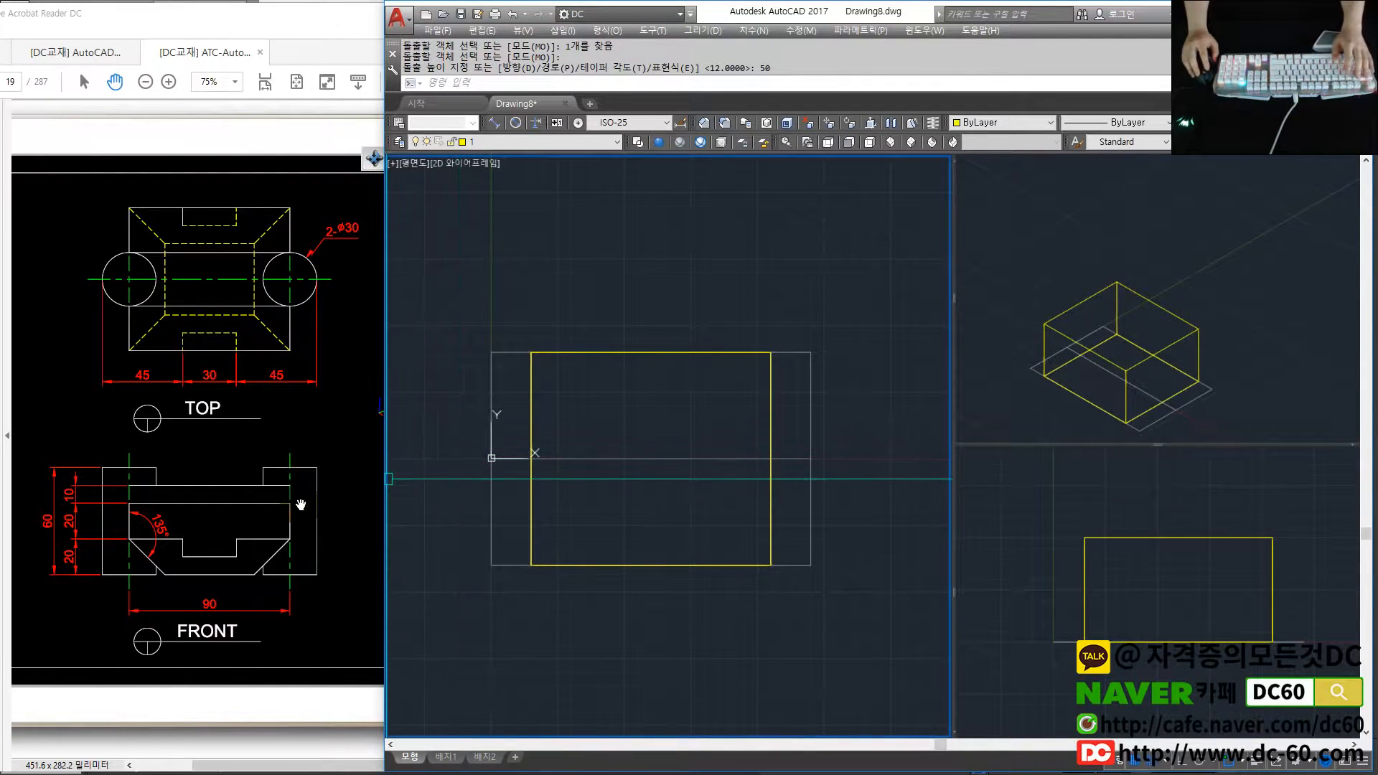
Draw two radius 15 circles centred where the horizontal centre line crosses the block's left and right edges
{"action": "type", "text": "c"}
{"action": "key", "text": "Return"}
{"action": "left_click", "coordinate": [531, 458]}
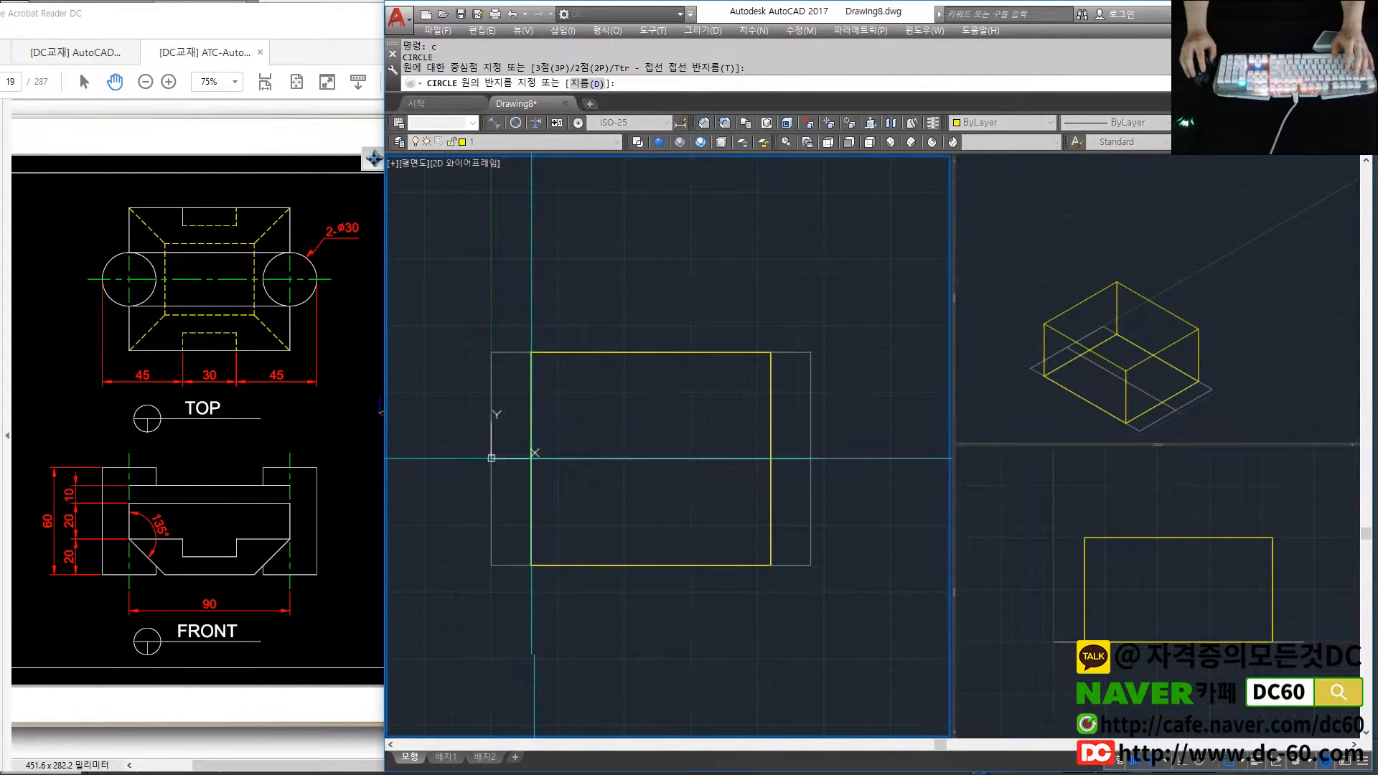
{"action": "left_click", "coordinate": [491, 458]}
{"action": "key", "text": "Return"}
{"action": "left_click", "coordinate": [771, 458]}
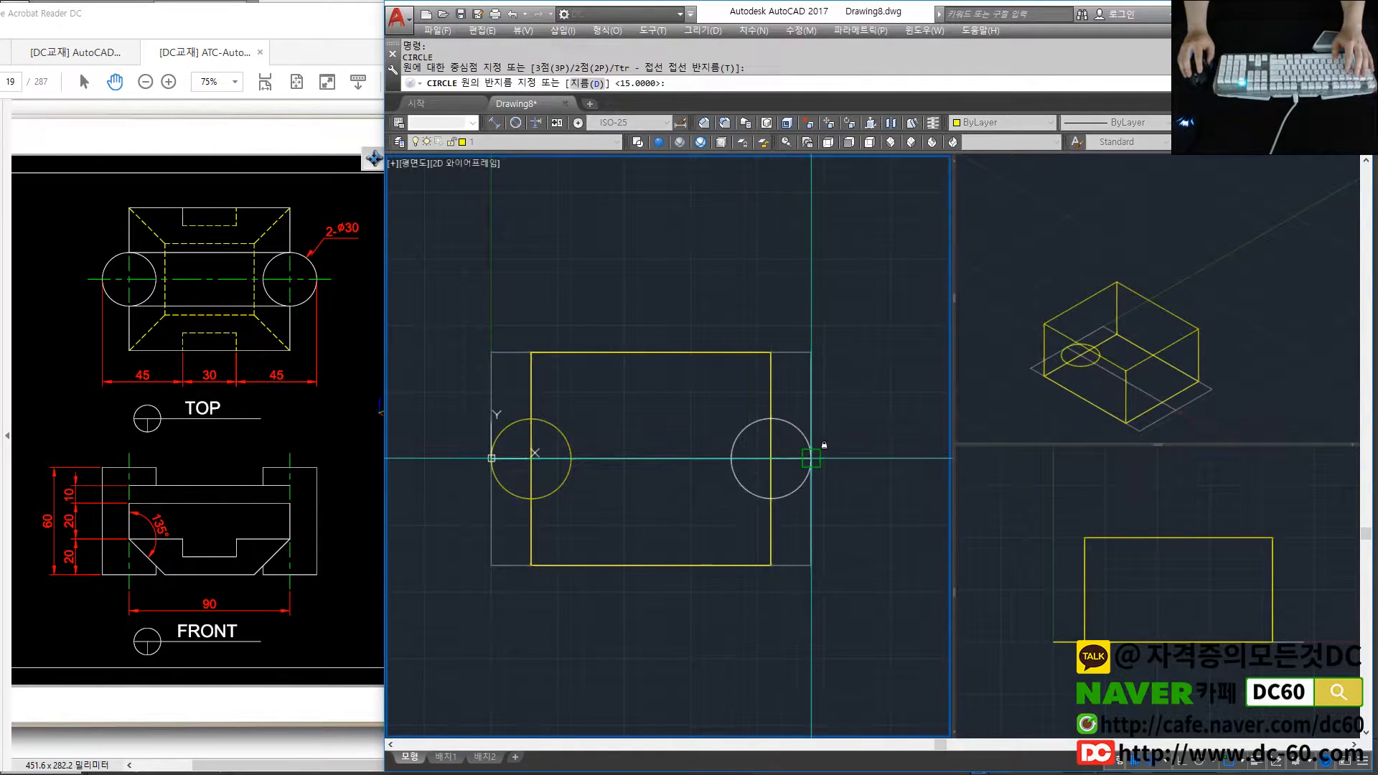
{"action": "key", "text": "Return"}
{"action": "type", "text": "ext"}
{"action": "key", "text": "Return"}
{"action": "left_click", "coordinate": [537, 420]}
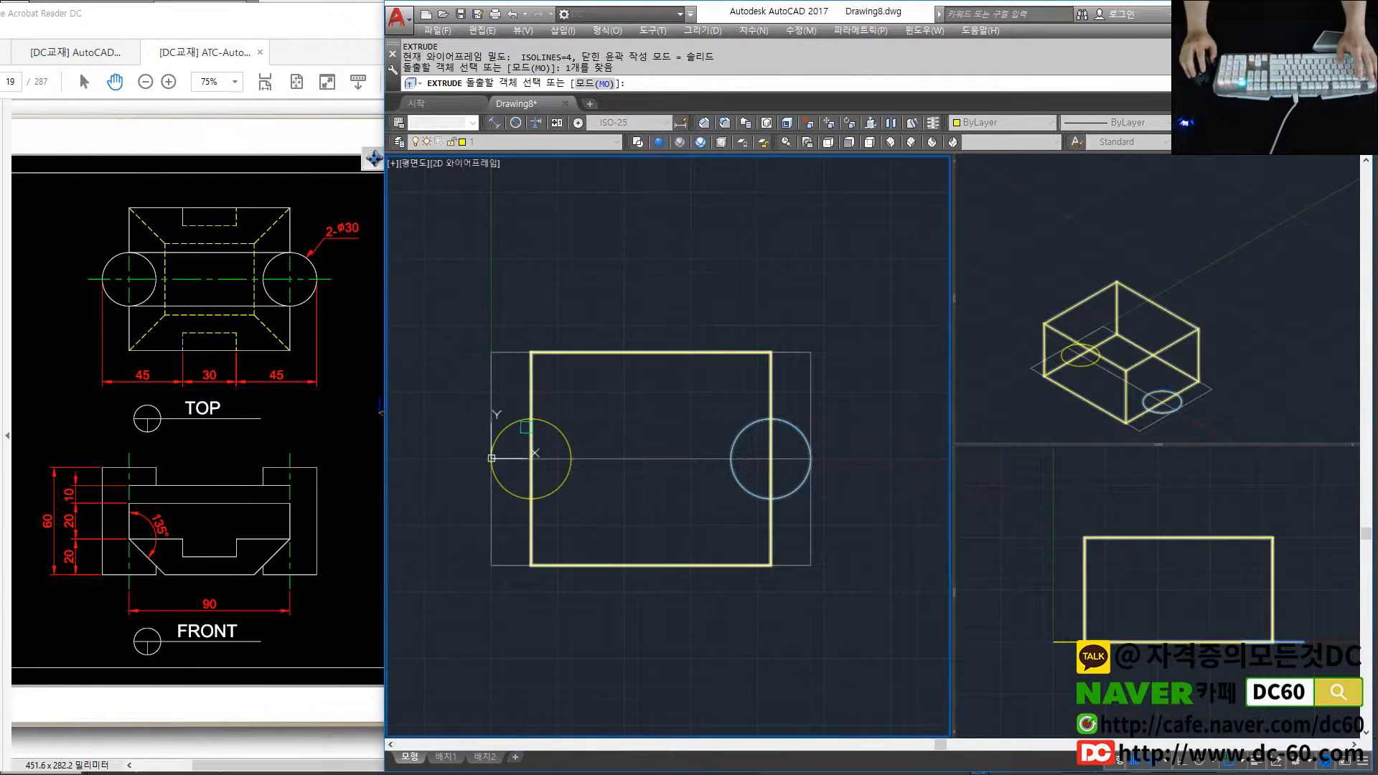
{"action": "key", "text": "Escape"}
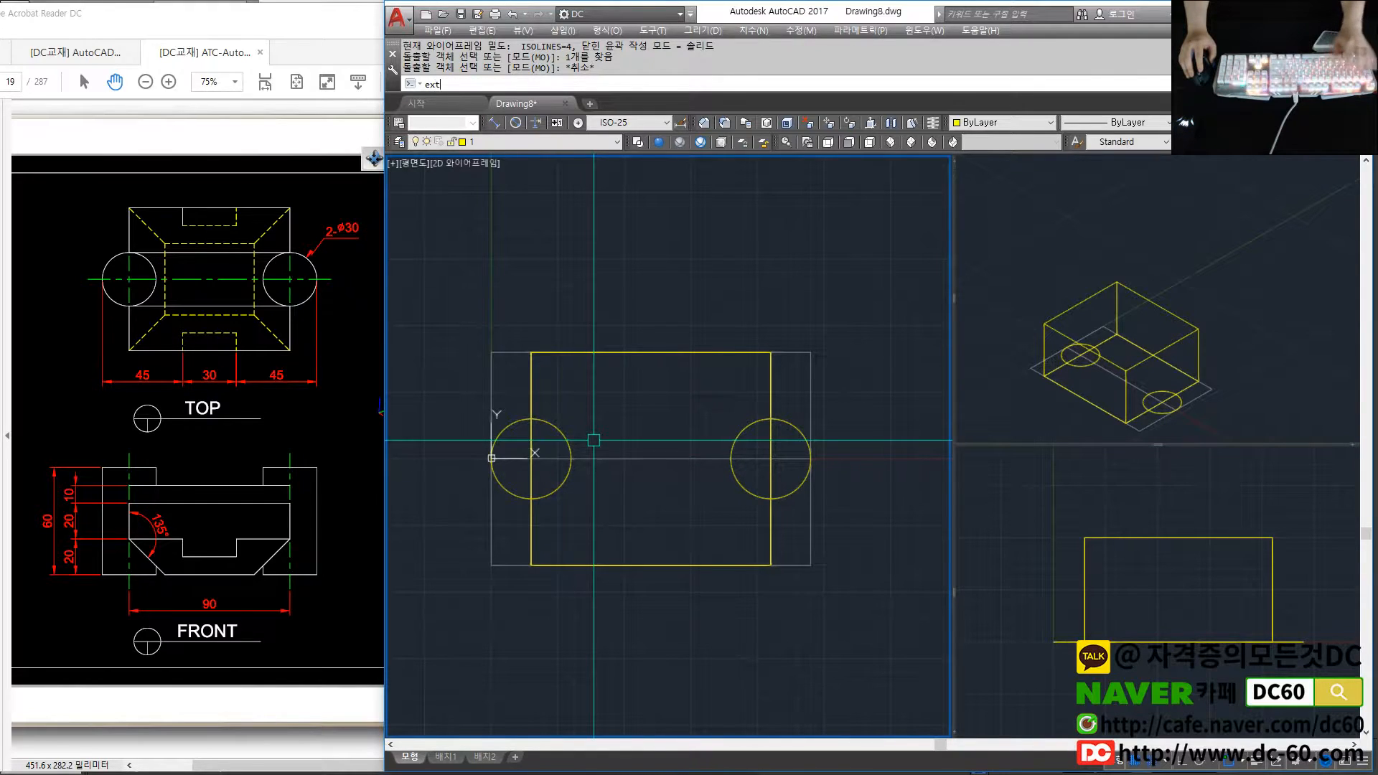
{"action": "key", "text": "Escape"}
{"action": "key", "text": "Escape"}
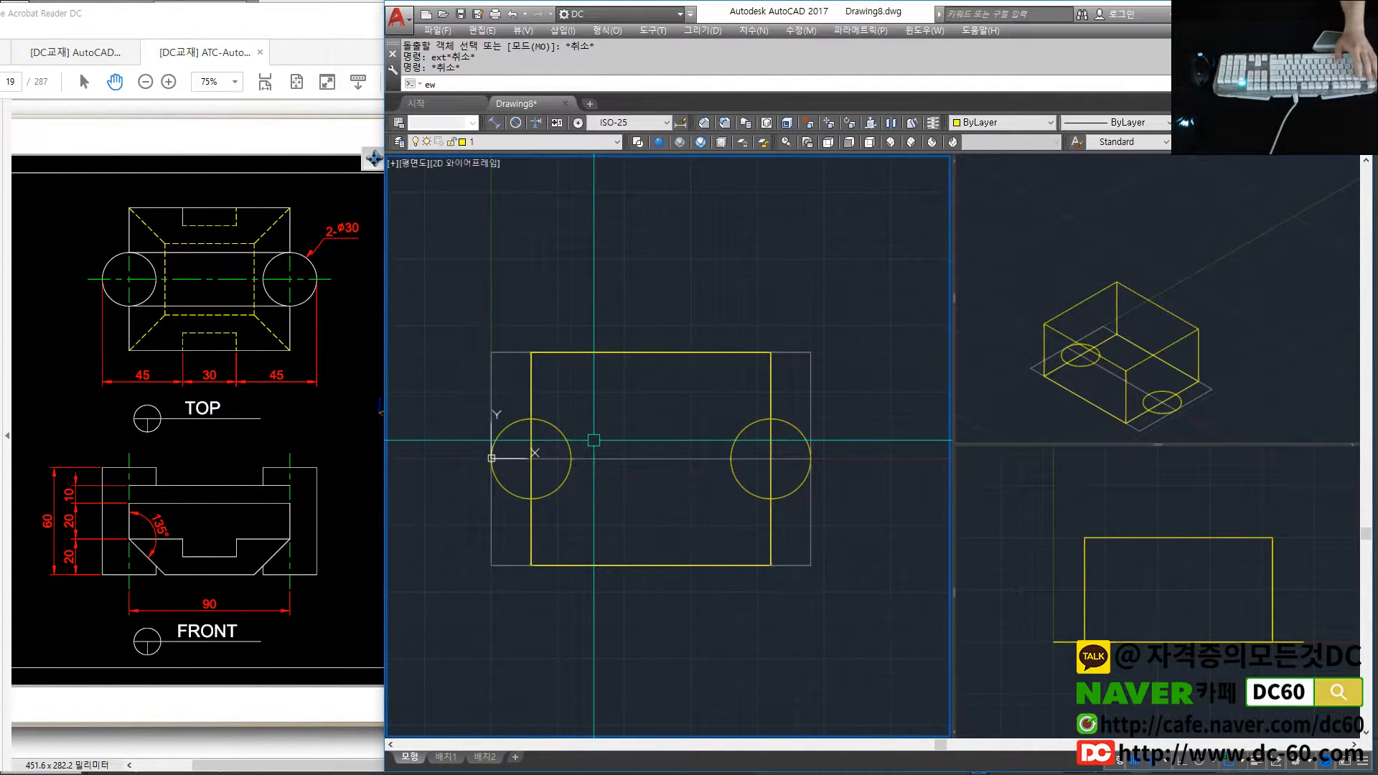
{"action": "key", "text": "Escape"}
{"action": "key", "text": "Escape"}
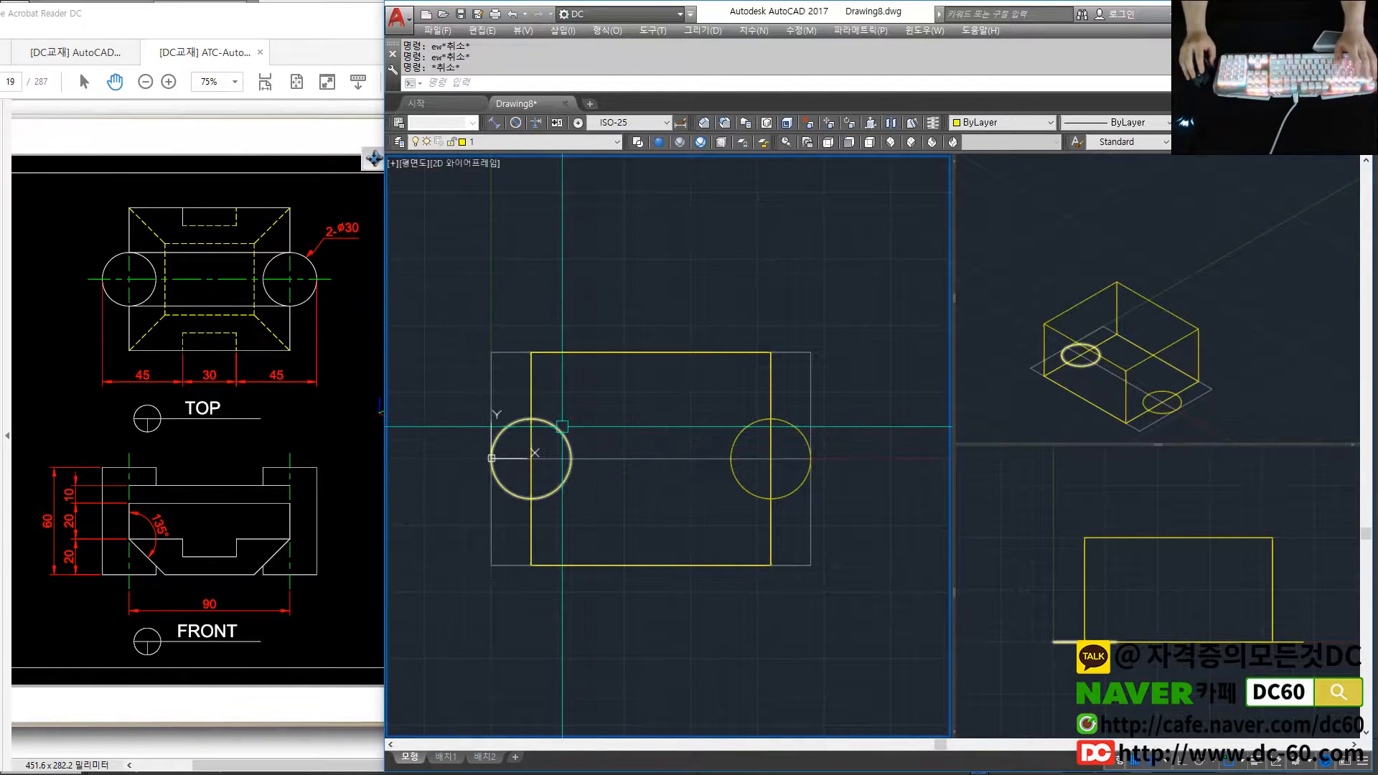
Extrude both circles to a height of 60
{"action": "type", "text": "ext"}
{"action": "key", "text": "Return"}
{"action": "left_click", "coordinate": [563, 427]}
{"action": "left_click", "coordinate": [799, 429]}
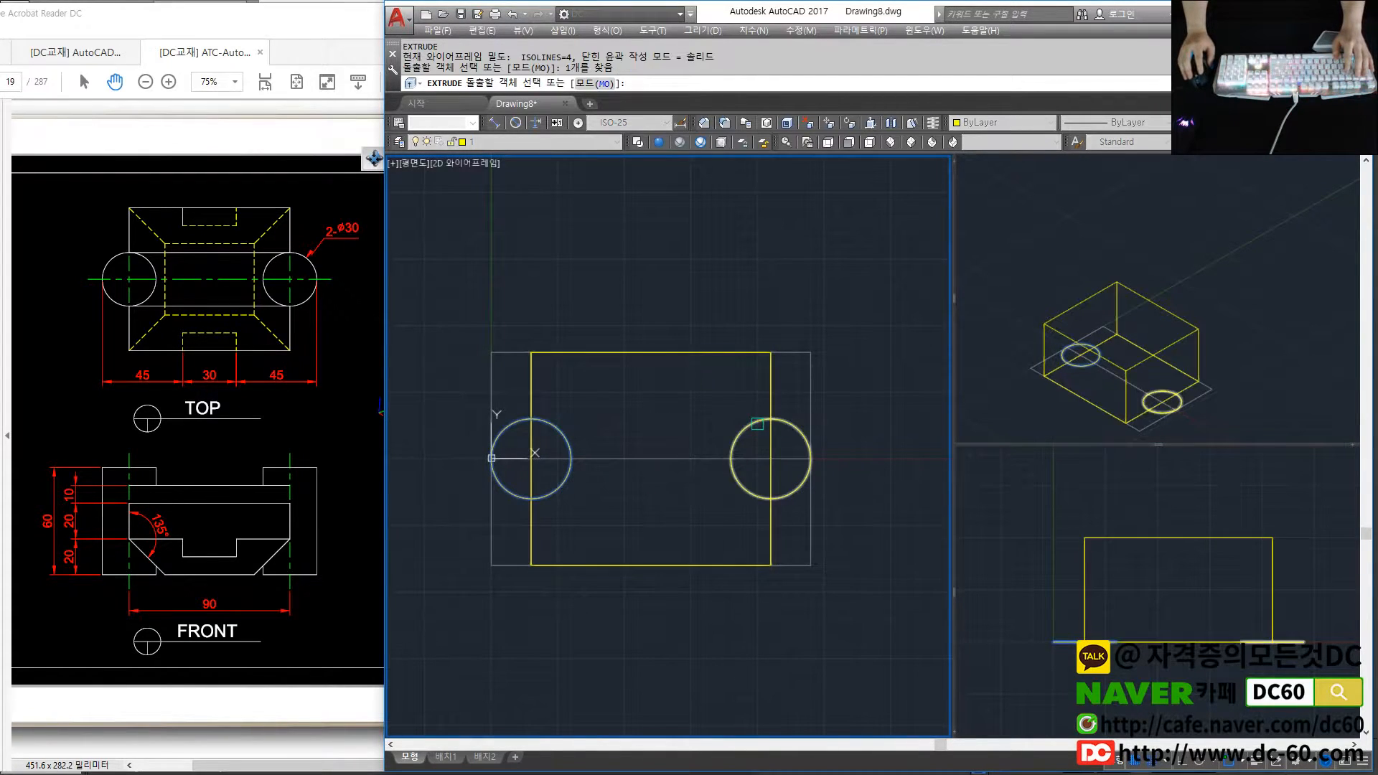
{"action": "key", "text": "Return"}
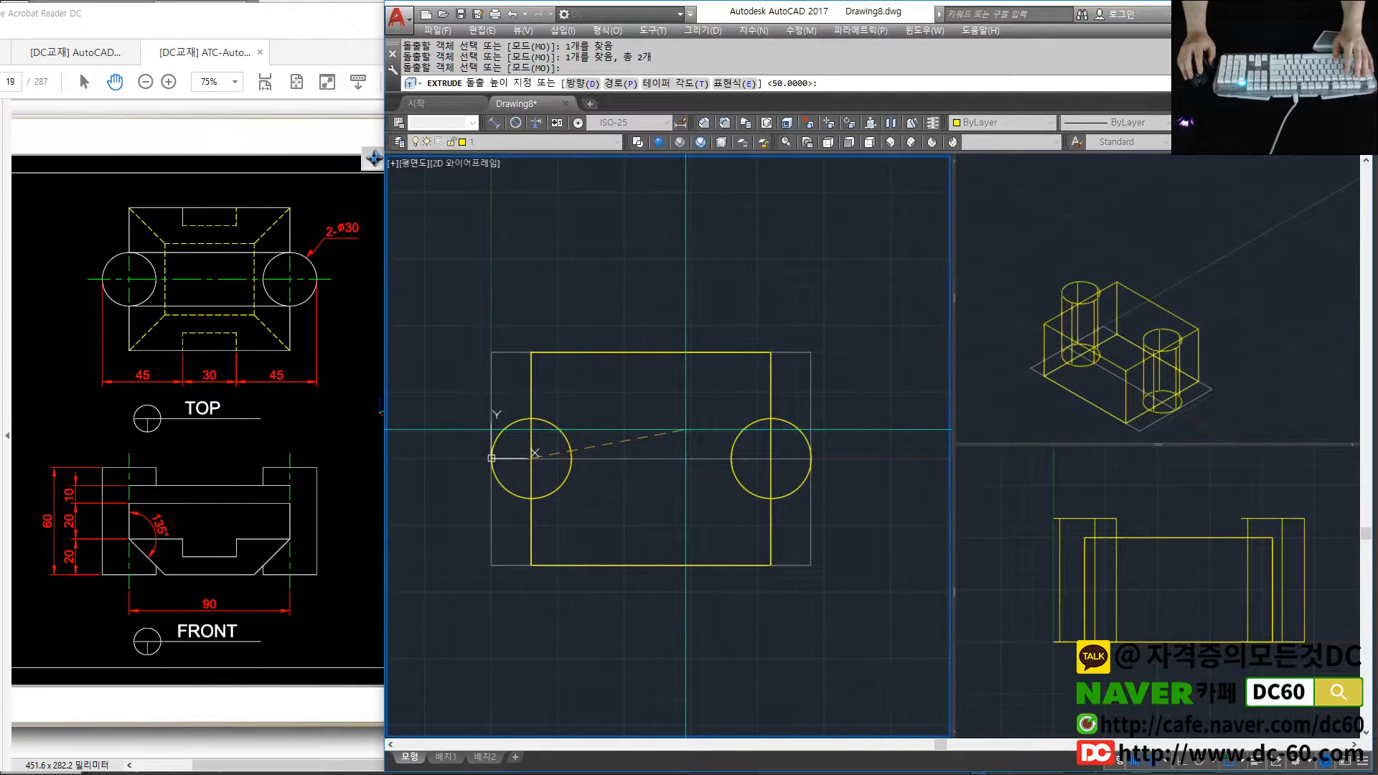
{"action": "type", "text": "60"}
{"action": "key", "text": "Return"}
Check the block and cylinders with grey shading in the isometric viewport and return it to 2D wireframe
{"action": "left_click", "coordinate": [1062, 302]}
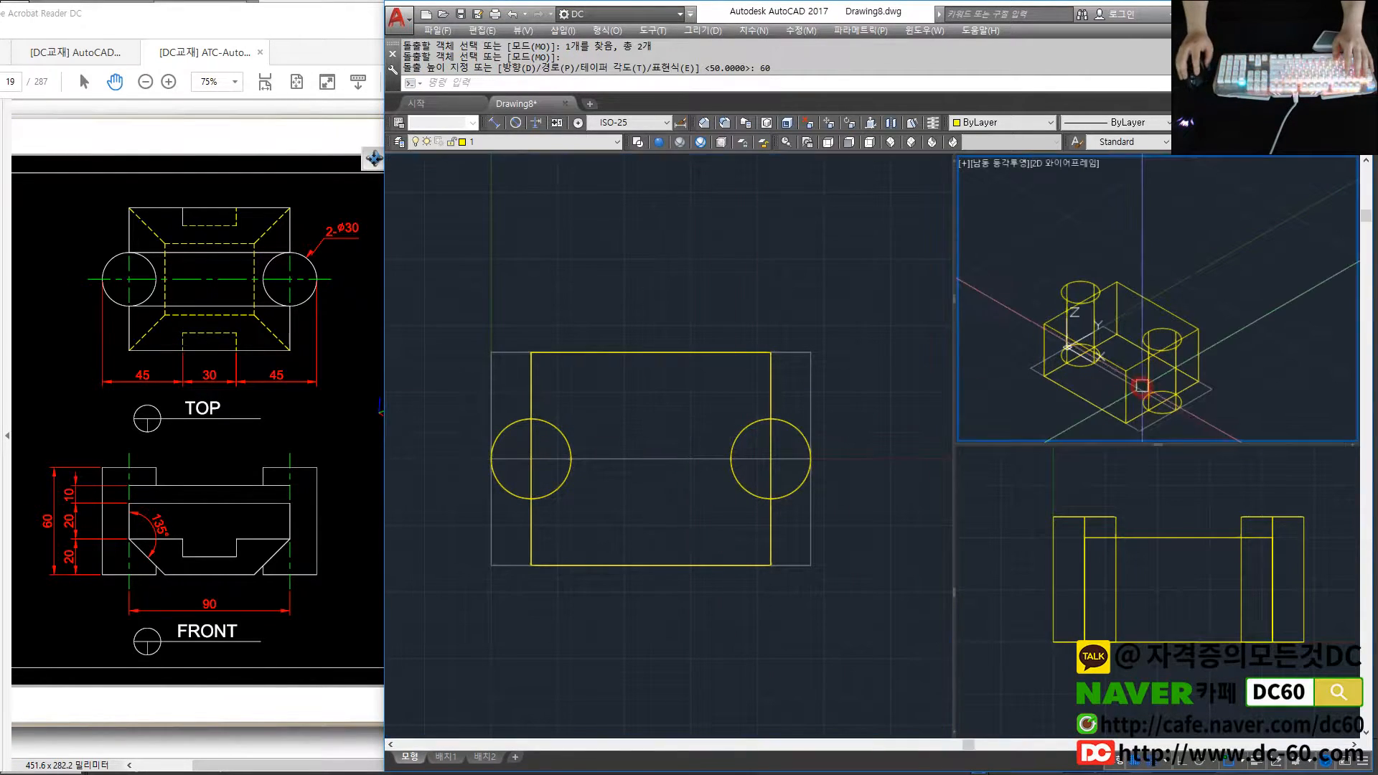
{"action": "scroll", "coordinate": [1131, 353], "scroll_direction": "up", "scroll_amount": 3}
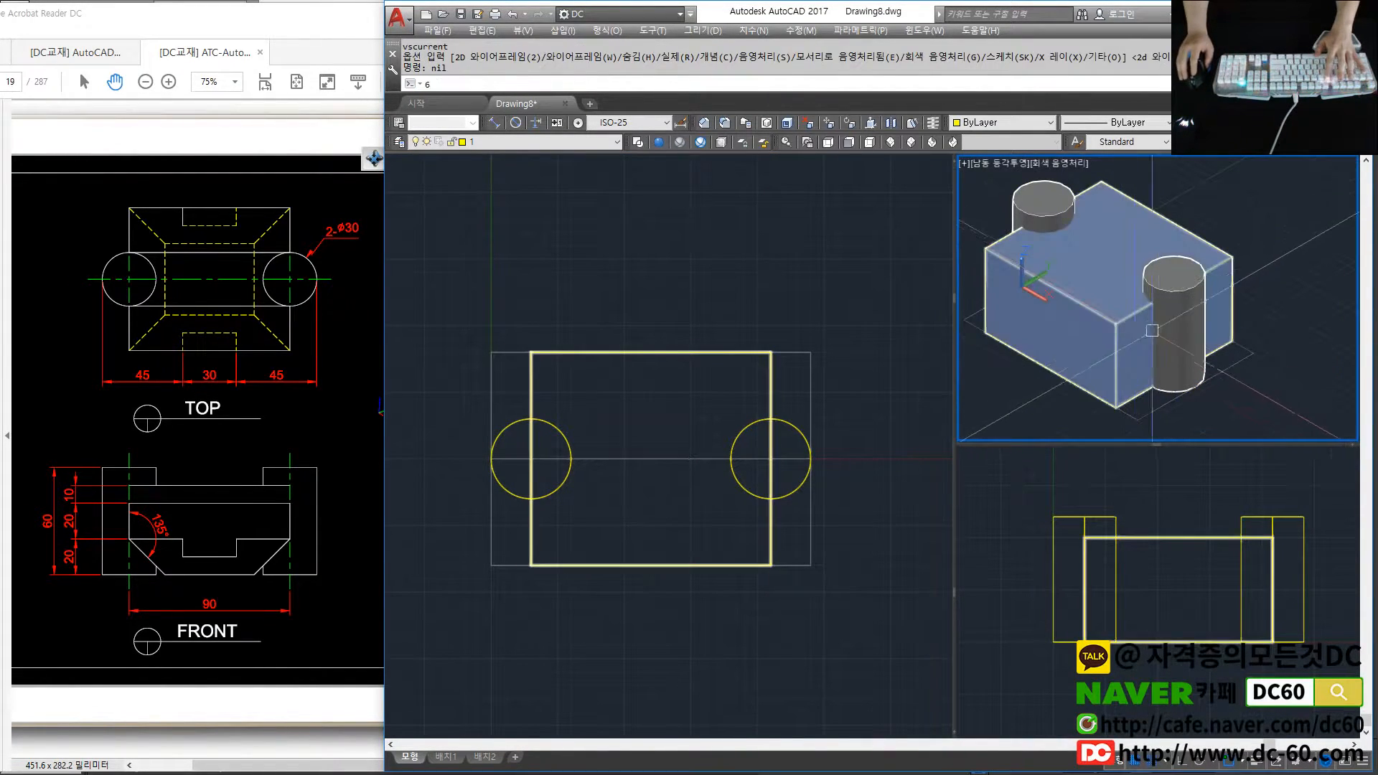
{"action": "type", "text": "1"}
{"action": "key", "text": "space"}
Check the EX02 drawing in the PDF and change the plan viewport in AutoCAD to the right view
{"action": "left_click", "coordinate": [643, 424]}
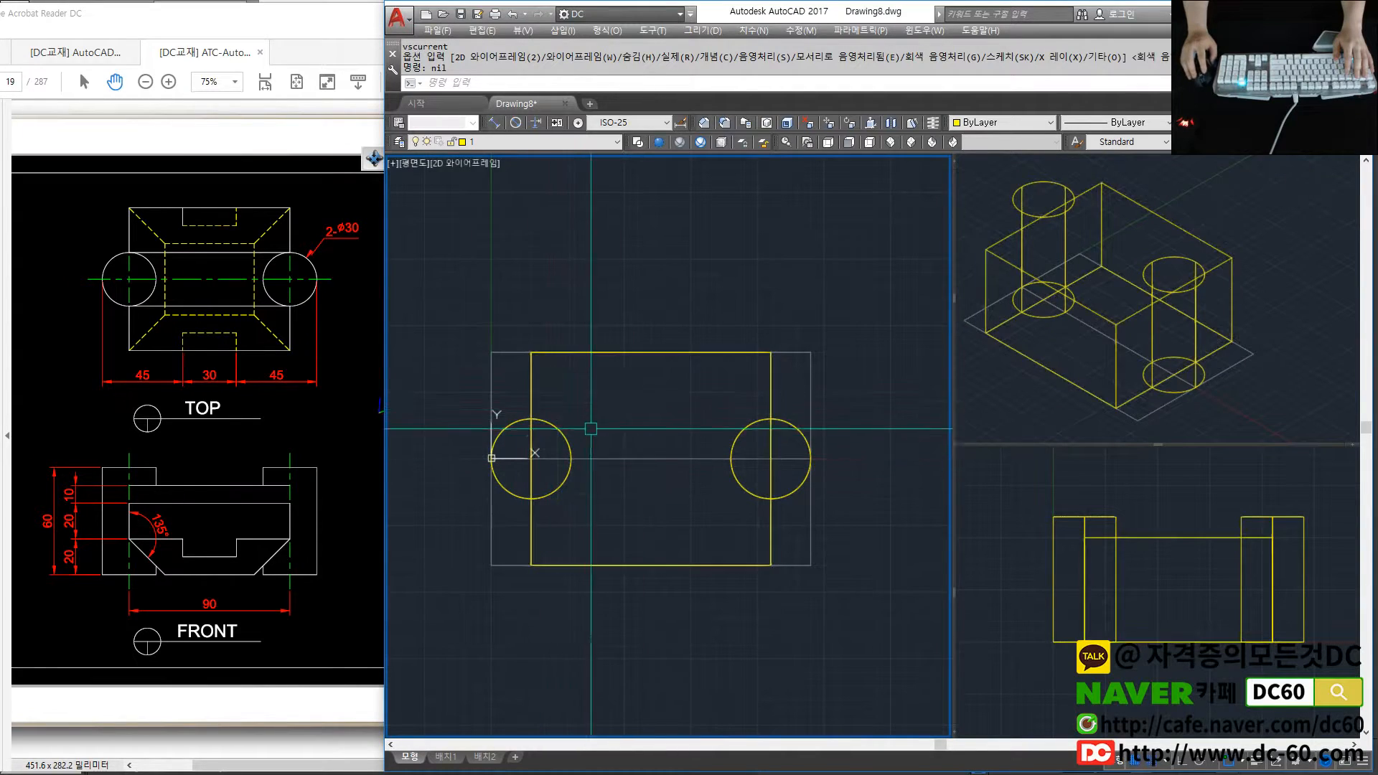
{"action": "left_click", "coordinate": [361, 434]}
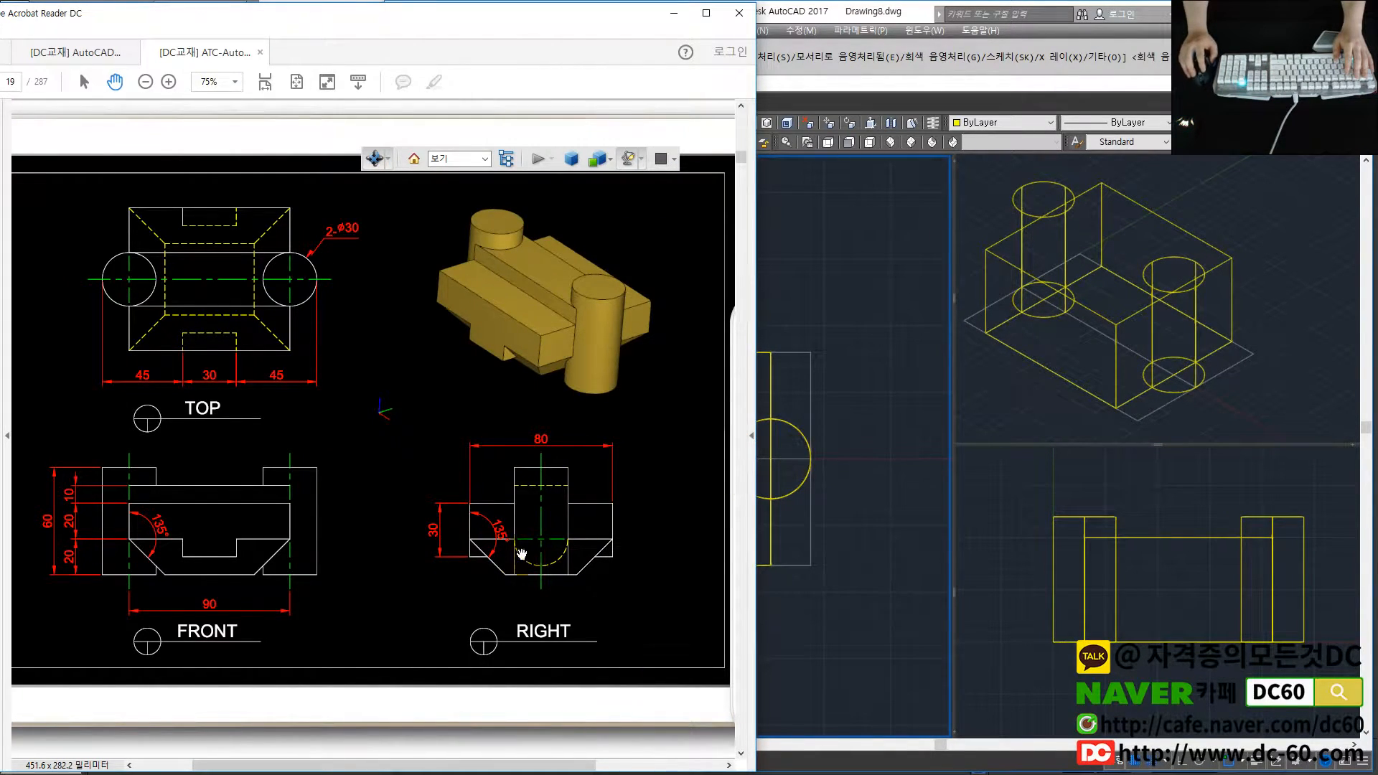
{"action": "left_click", "coordinate": [806, 470]}
{"action": "type", "text": "y"}
{"action": "key", "text": "Return"}
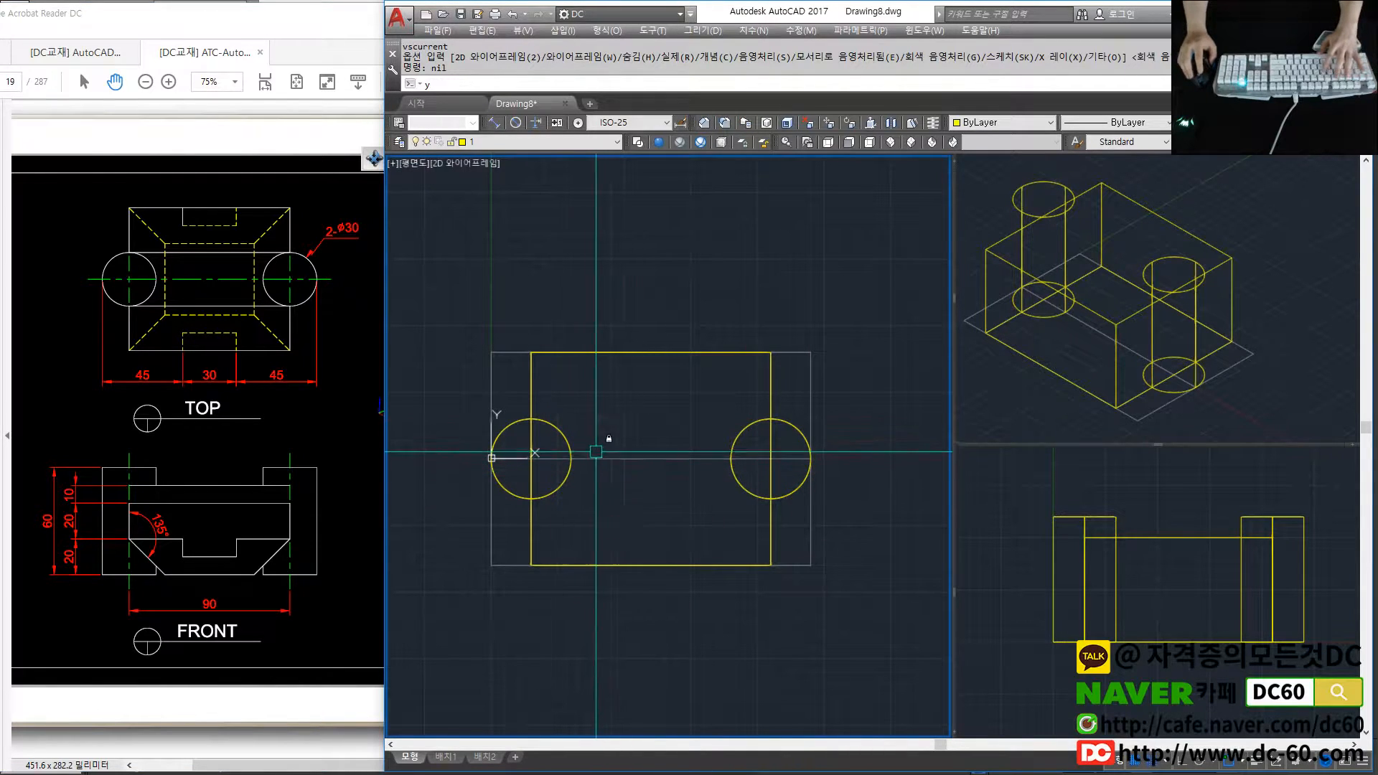
{"action": "type", "text": "right"}
{"action": "key", "text": "Return"}
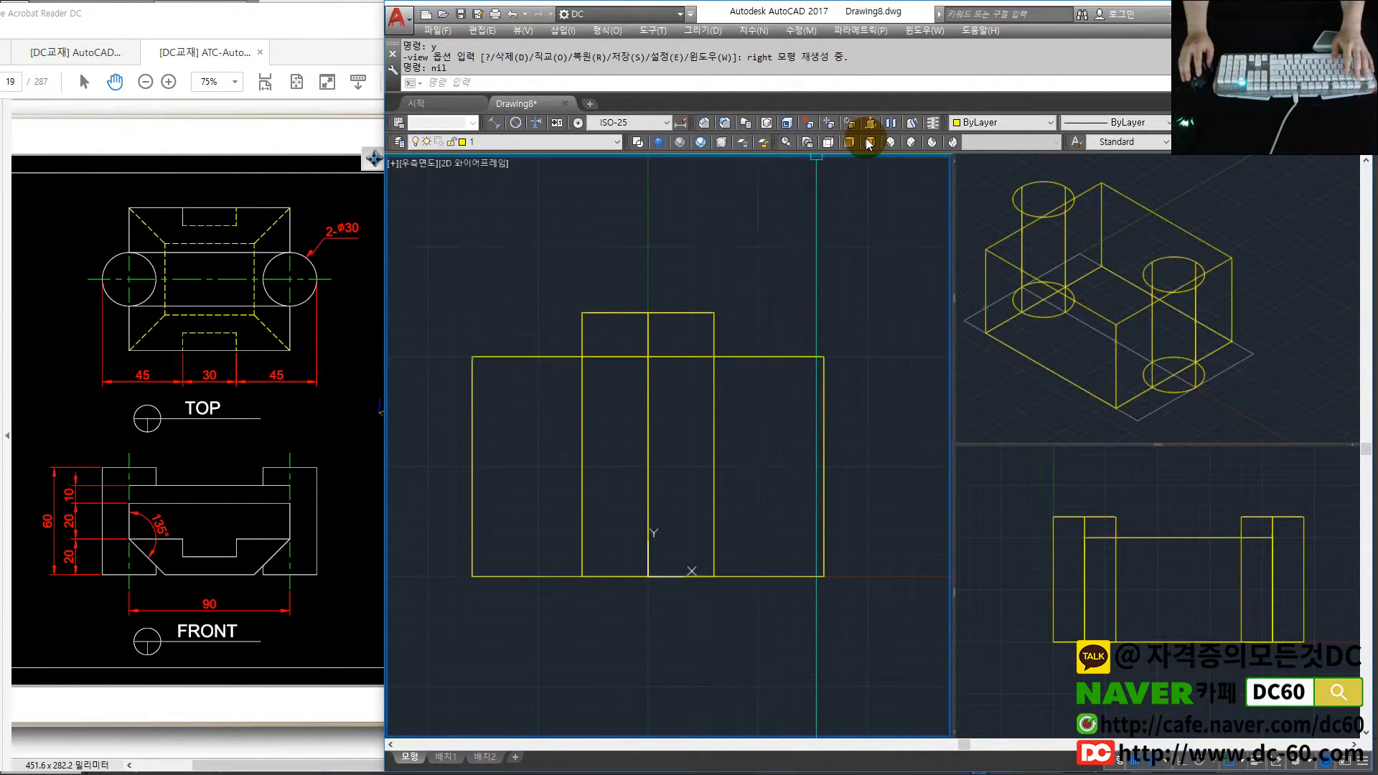
Set the snap spacing to 5
{"action": "scroll", "coordinate": [624, 521], "scroll_direction": "down", "scroll_amount": 2}
{"action": "scroll", "coordinate": [586, 445], "scroll_direction": "up", "scroll_amount": 2}
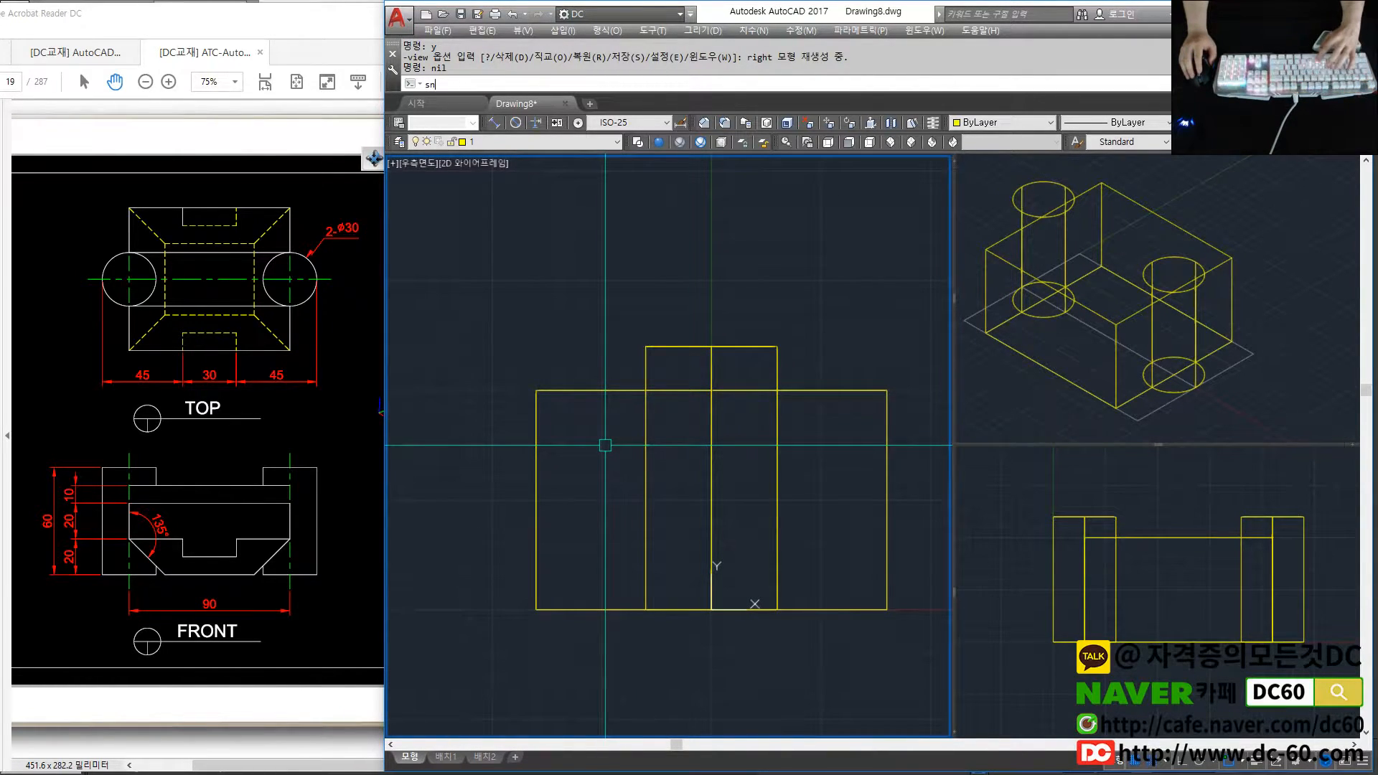
{"action": "type", "text": "sn"}
{"action": "key", "text": "Return"}
{"action": "key", "text": "Return"}
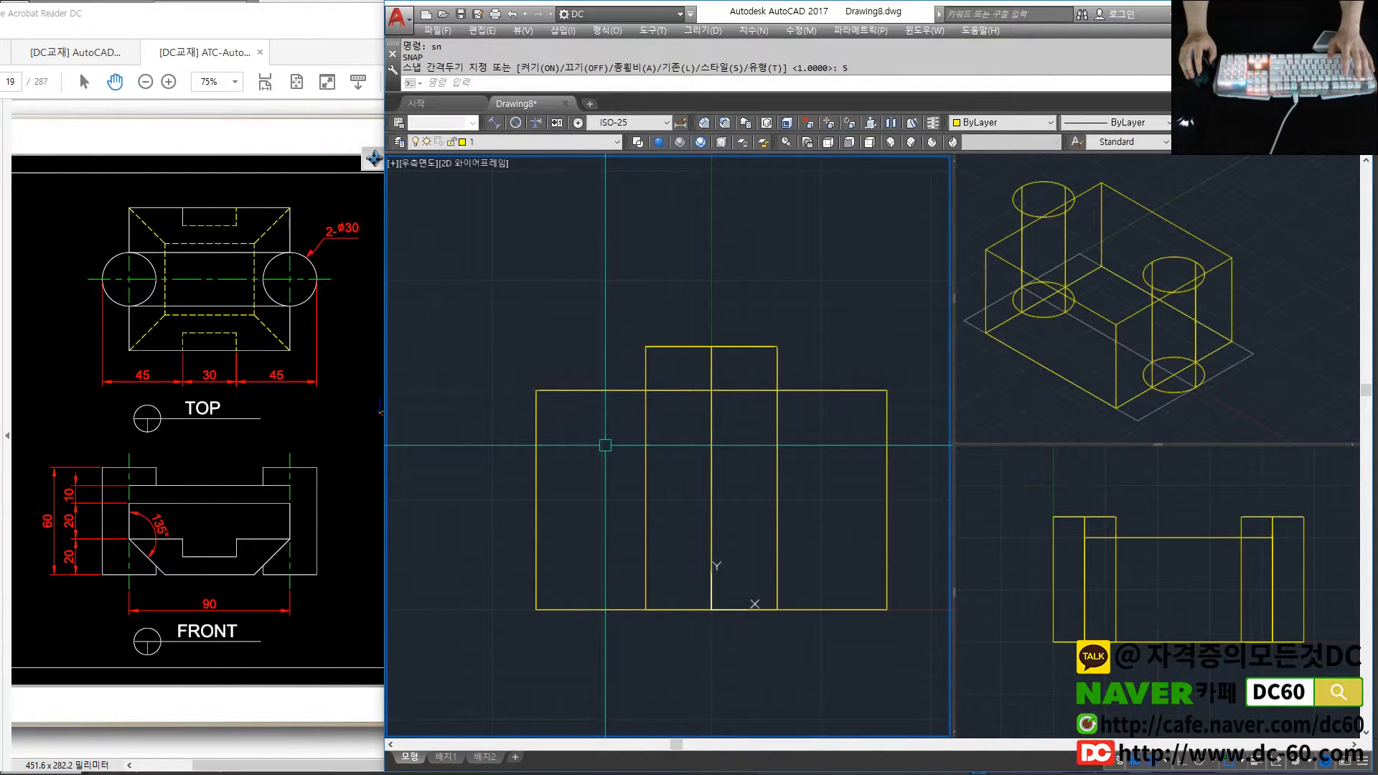
{"action": "scroll", "coordinate": [640, 458], "scroll_direction": "up", "scroll_amount": 2}
{"action": "scroll", "coordinate": [639, 458], "scroll_direction": "down", "scroll_amount": 2}
{"action": "type", "text": "rec"}
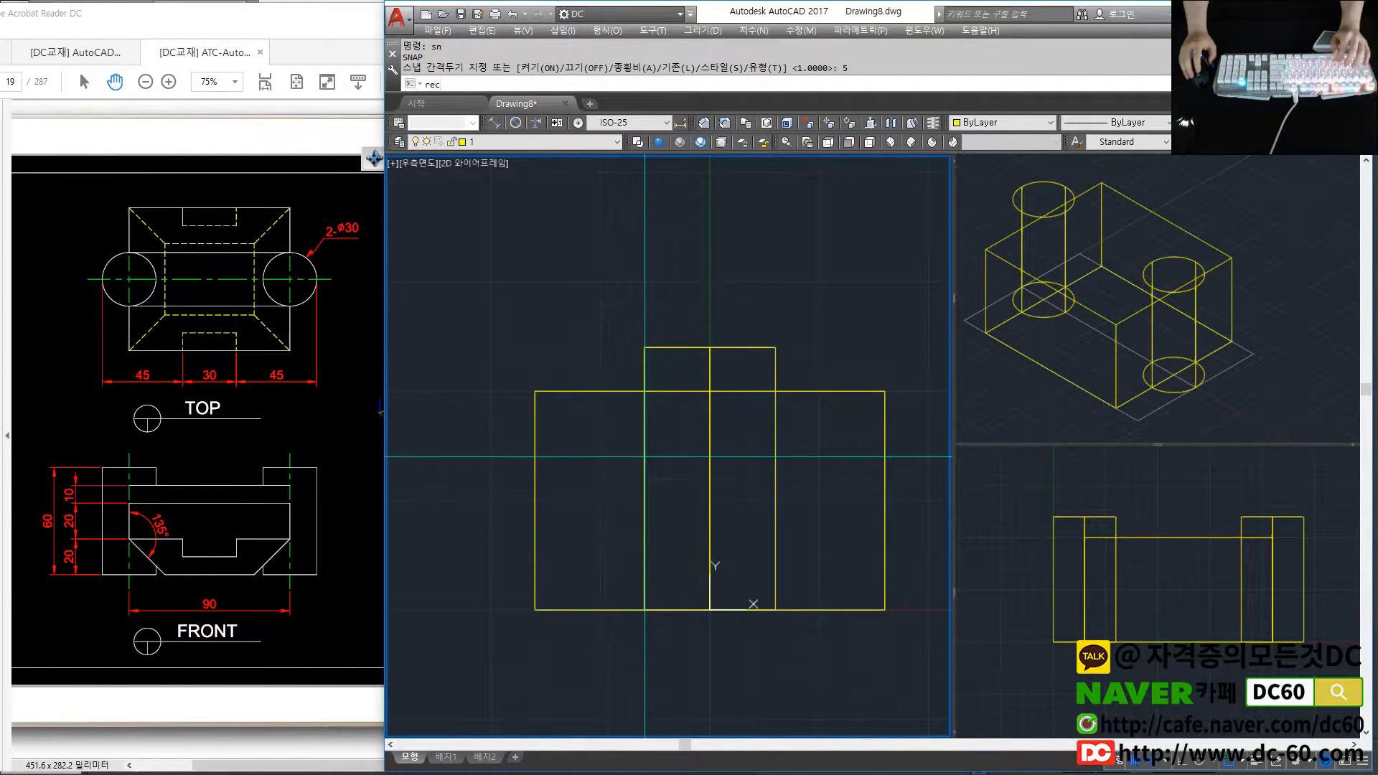
{"action": "key", "text": "Return"}
{"action": "key", "text": "Escape"}
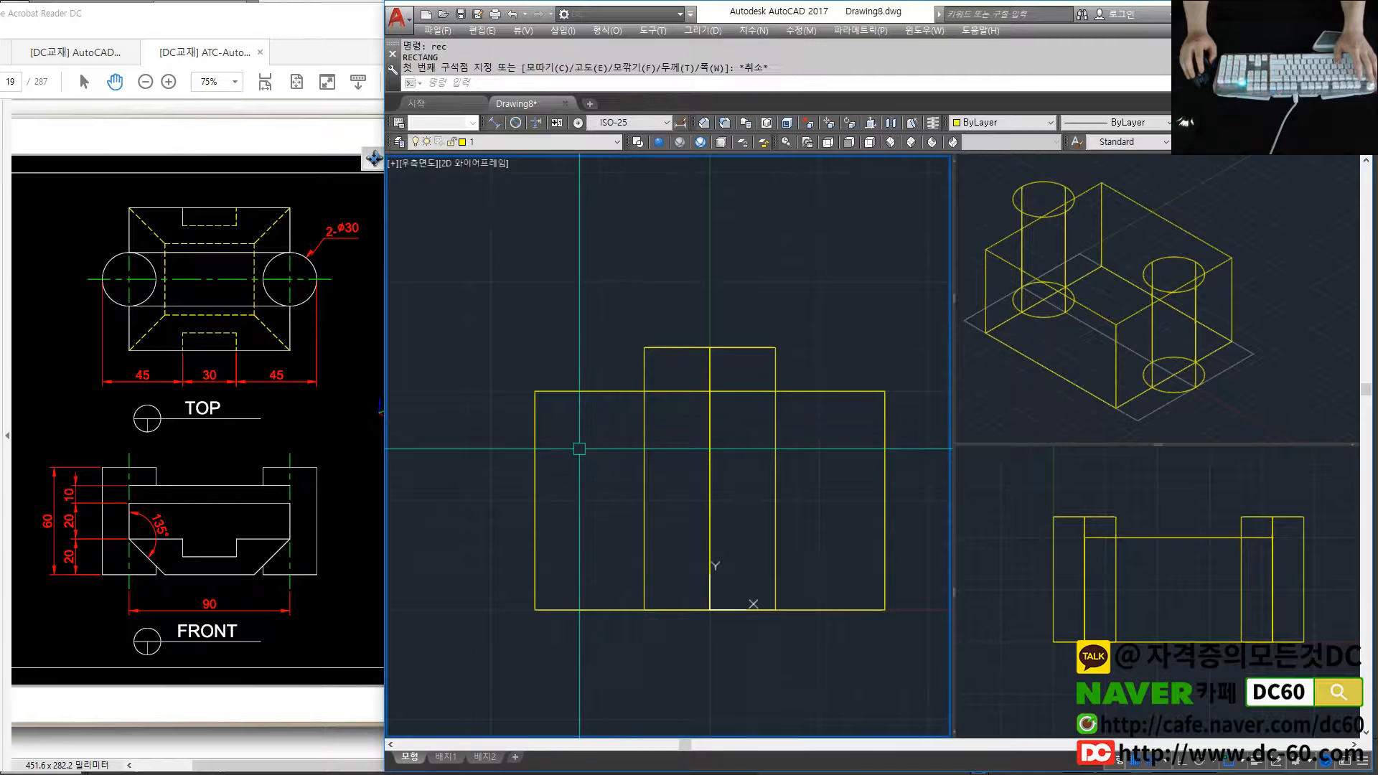
{"action": "type", "text": "re"}
{"action": "left_click", "coordinate": [311, 451]}
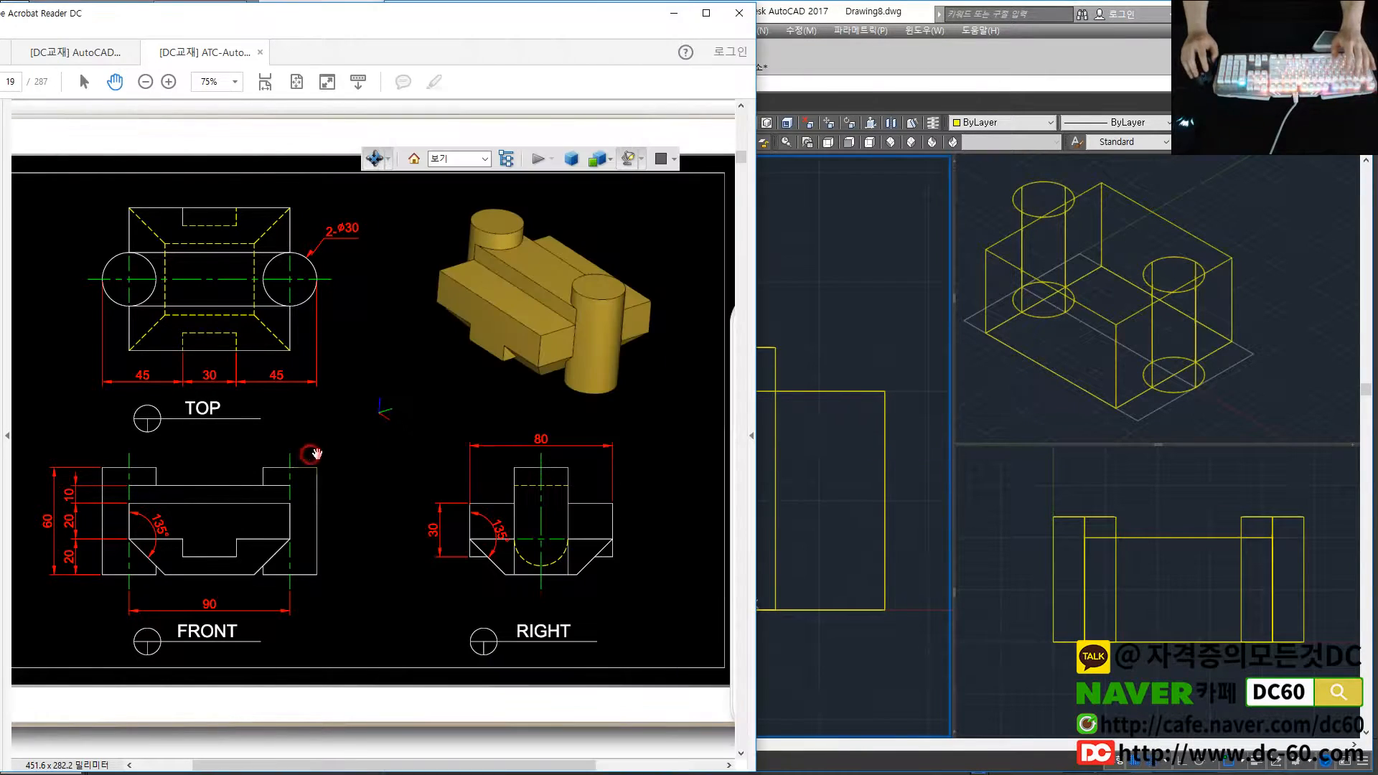
{"action": "left_click", "coordinate": [831, 507]}
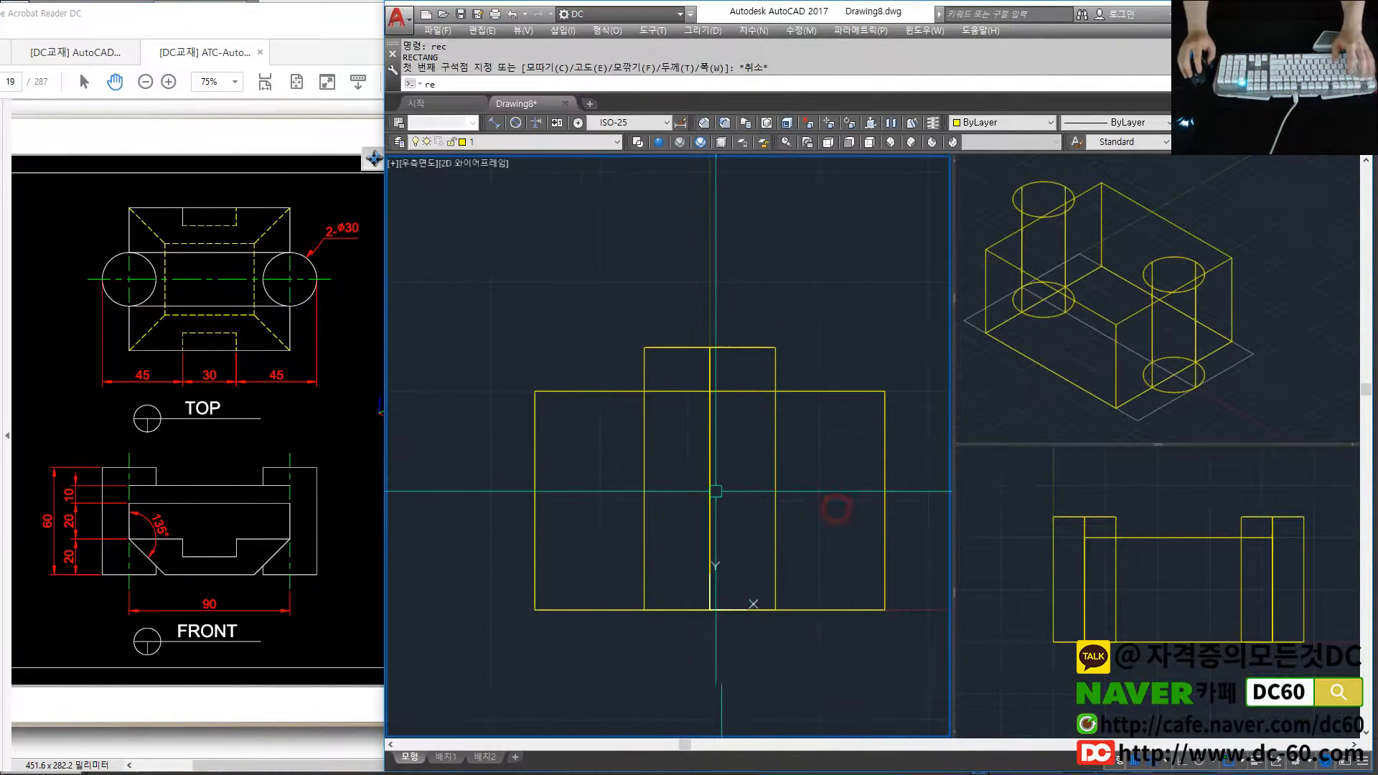
With object snap off, draw a rectangle from the cylinder's left edge, 10 below the block's top, reaching past the block's upper left corner
{"action": "type", "text": "rec"}
{"action": "key", "text": "Return"}
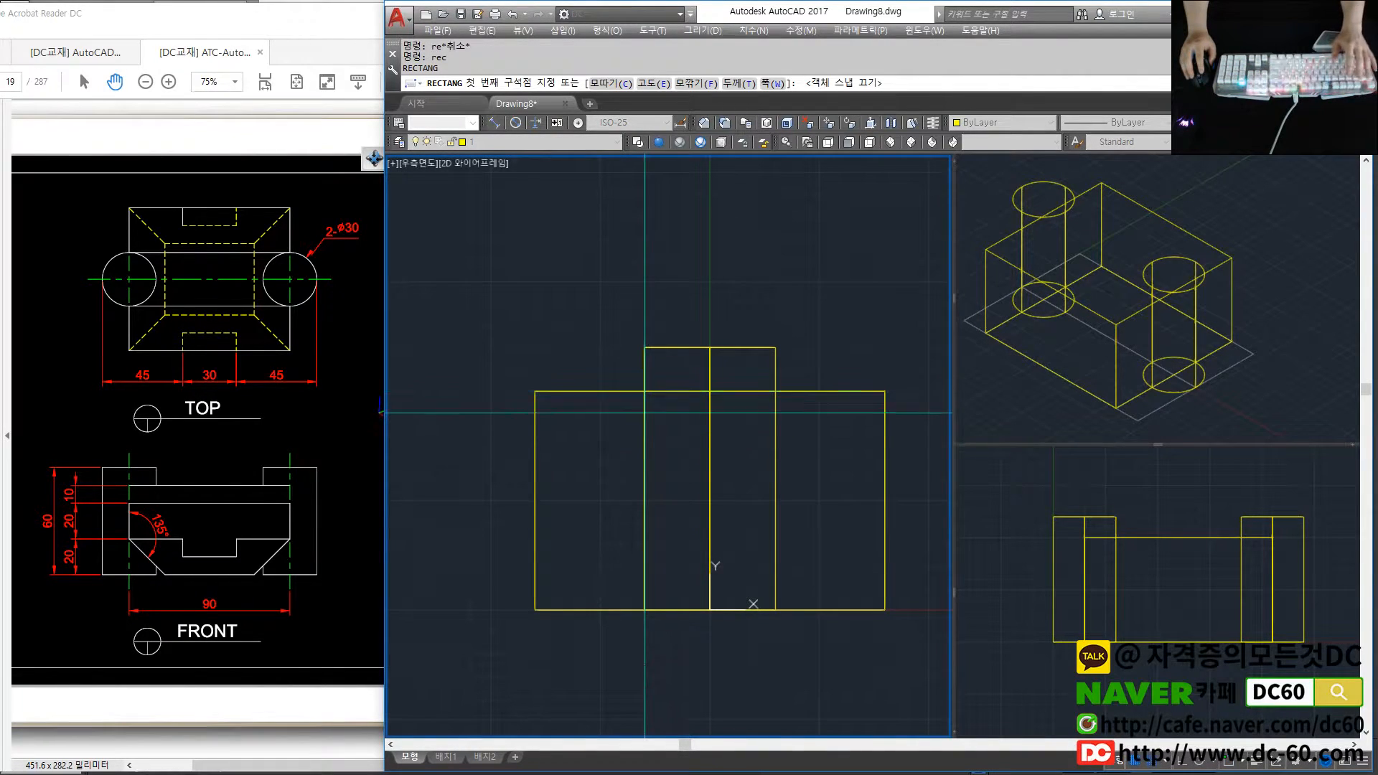
{"action": "left_click", "coordinate": [644, 434]}
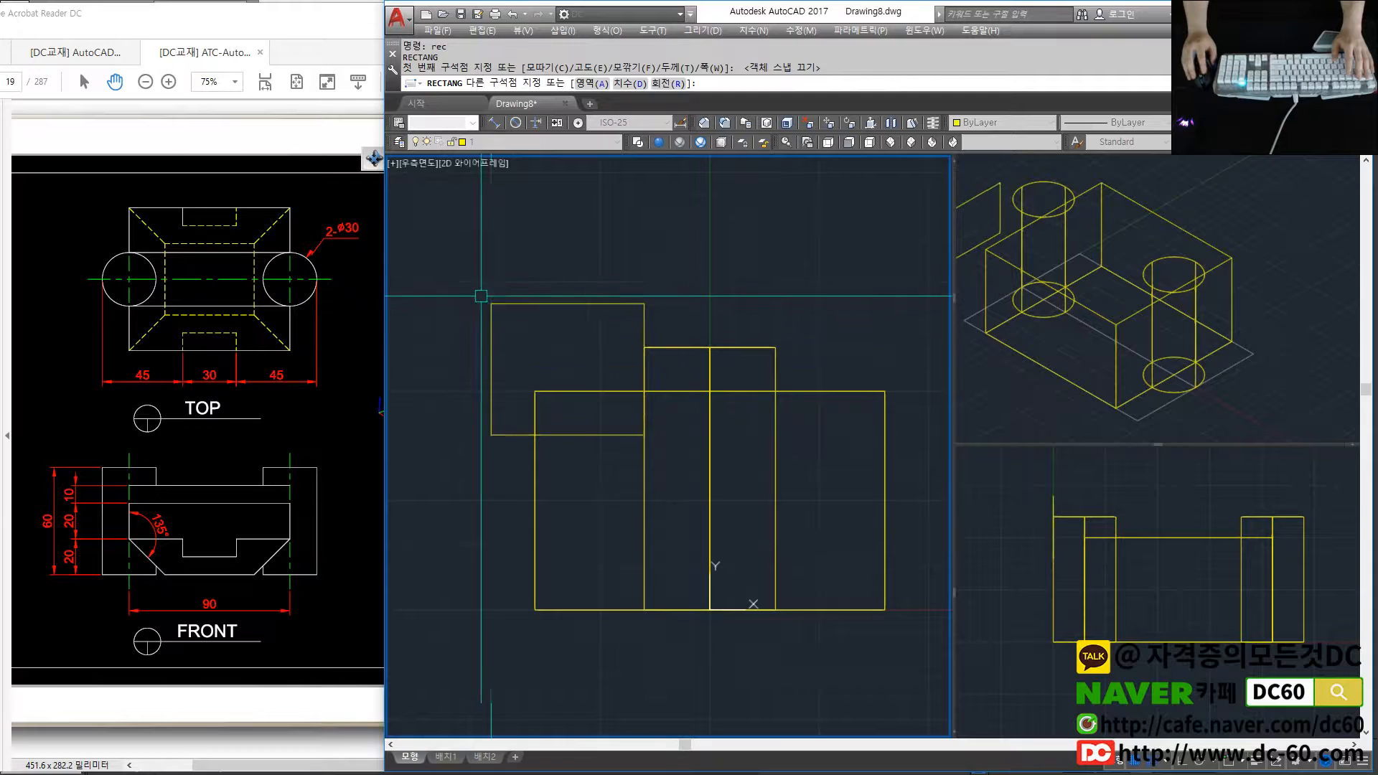
{"action": "left_click", "coordinate": [491, 303]}
{"action": "key", "text": "Return"}
{"action": "scroll", "coordinate": [659, 429], "scroll_direction": "down", "scroll_amount": 2}
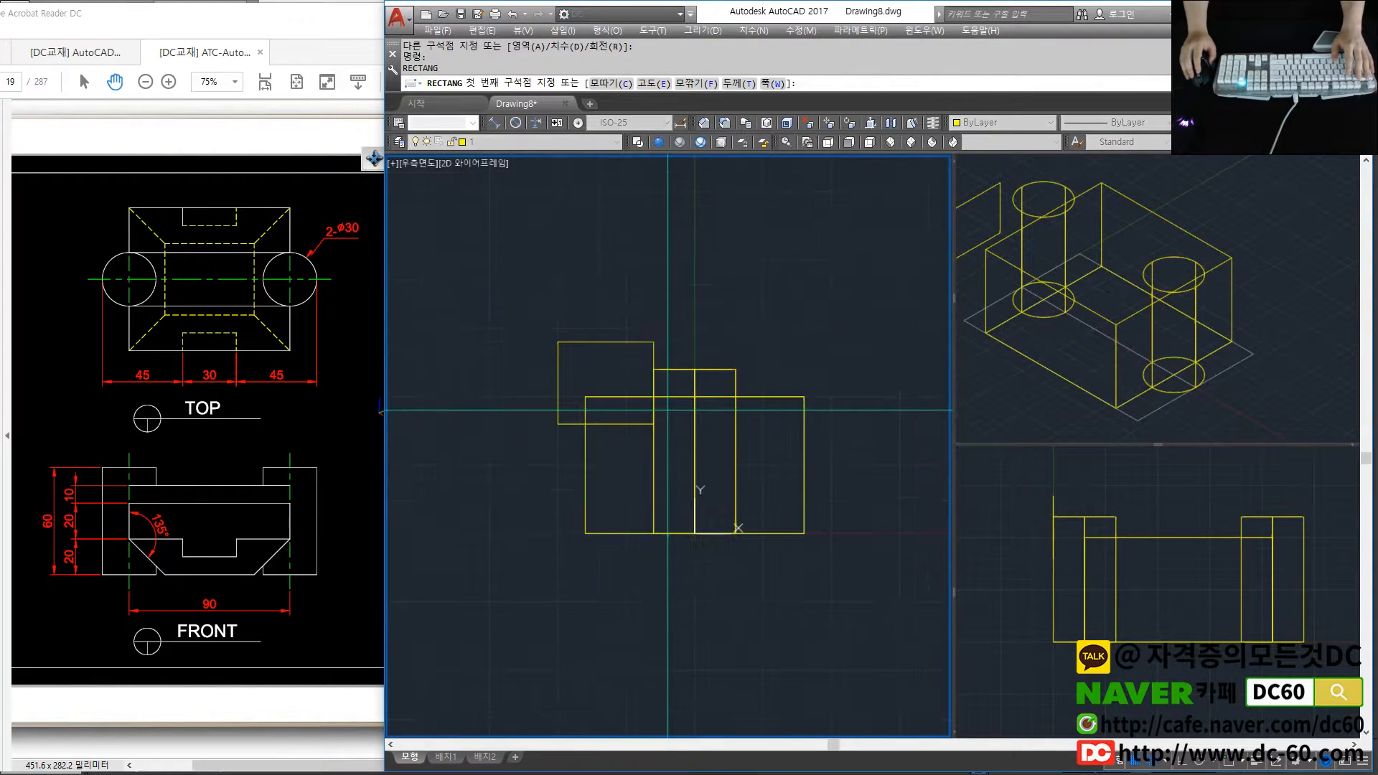
{"action": "key", "text": "Escape"}
Extrude the corner rectangle by 500 so it runs through the whole block
{"action": "type", "text": "ext"}
{"action": "key", "text": "space"}
{"action": "left_click", "coordinate": [651, 364]}
{"action": "key", "text": "space"}
{"action": "type", "text": "500"}
{"action": "key", "text": "Return"}
Turn object snap on and mirror the long corner solid about the vertical centre axis, keeping the original
{"action": "type", "text": "mi"}
{"action": "key", "text": "space"}
{"action": "left_click", "coordinate": [648, 359]}
{"action": "key", "text": "space"}
{"action": "key", "text": "F3"}
{"action": "left_click", "coordinate": [691, 542]}
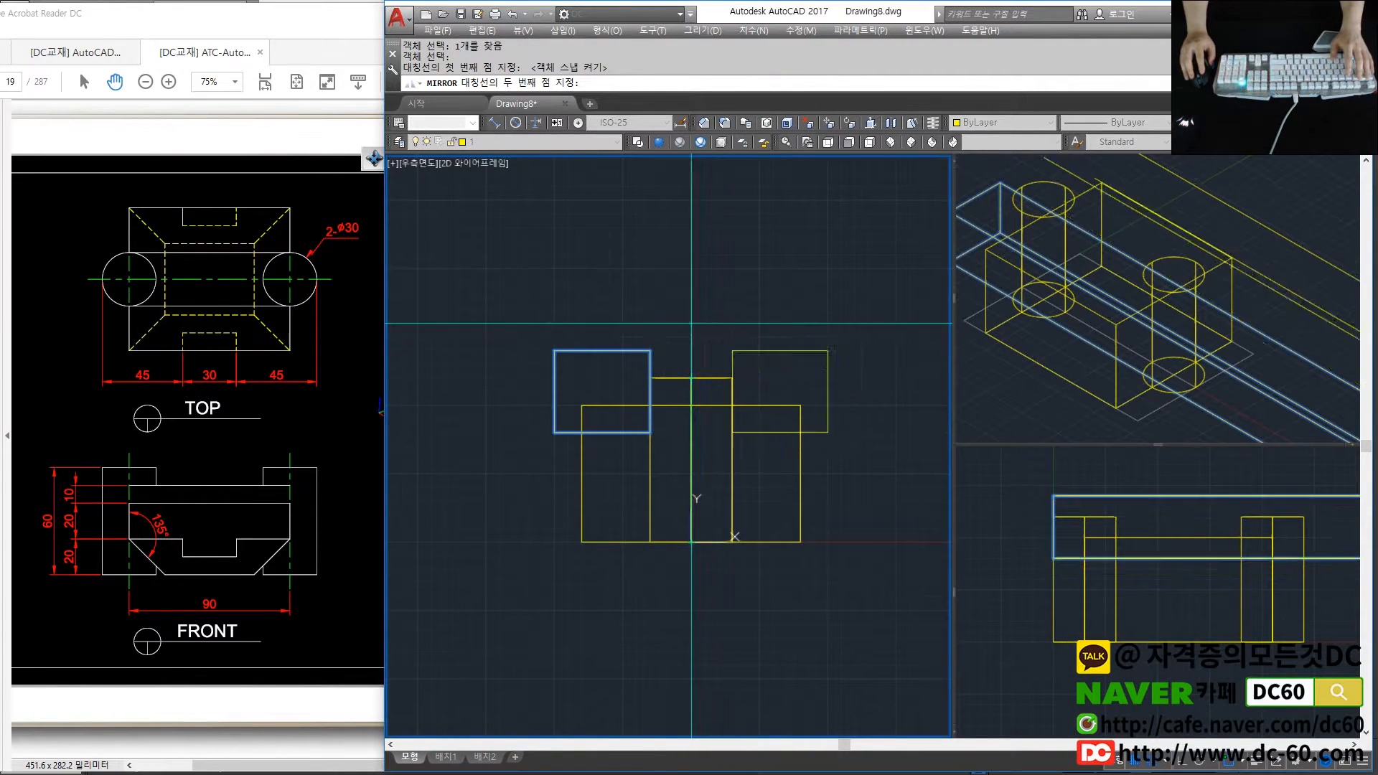
{"action": "left_click", "coordinate": [692, 346]}
{"action": "key", "text": "space"}
{"action": "scroll", "coordinate": [739, 403], "scroll_direction": "up", "scroll_amount": 2}
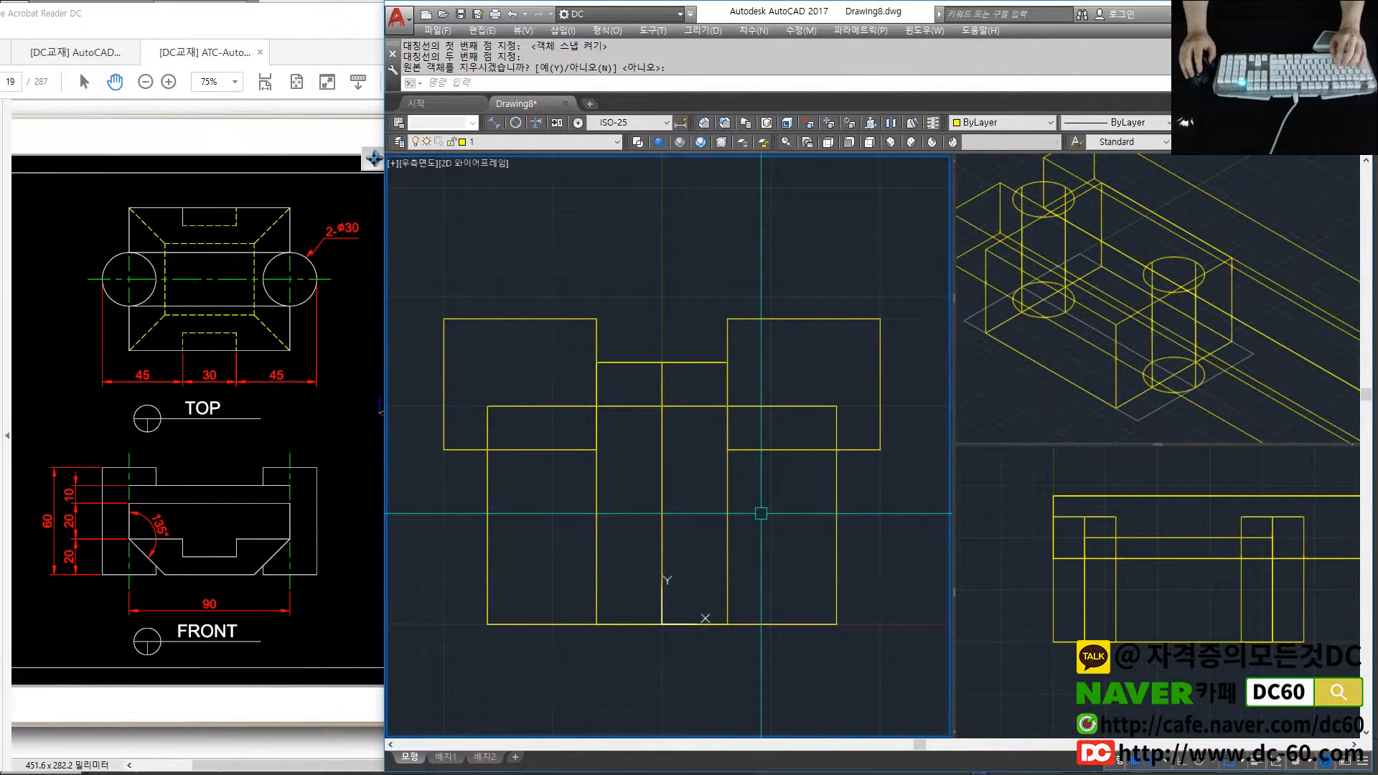
Subtract both long corner solids from the block to cut the upper side steps
{"action": "type", "text": "s"}
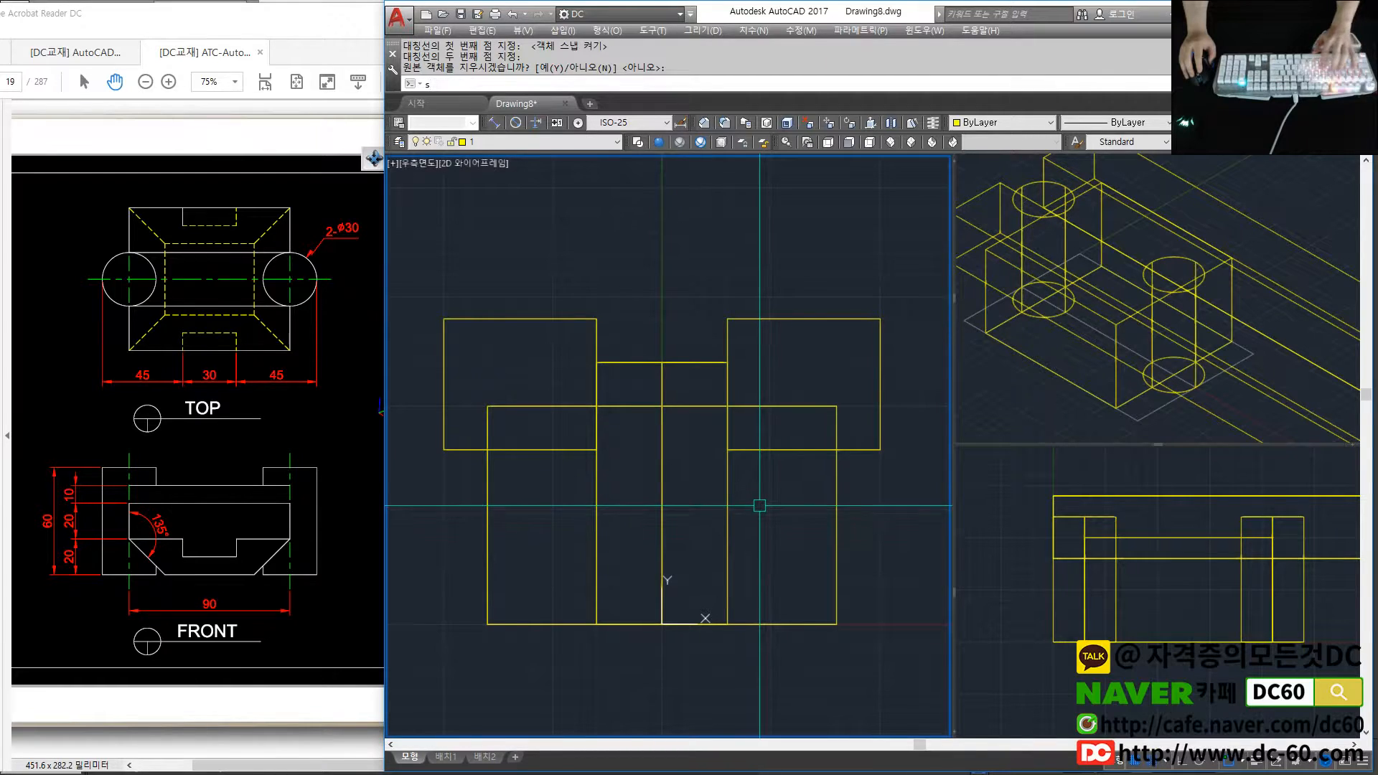
{"action": "type", "text": "u"}
{"action": "key", "text": "space"}
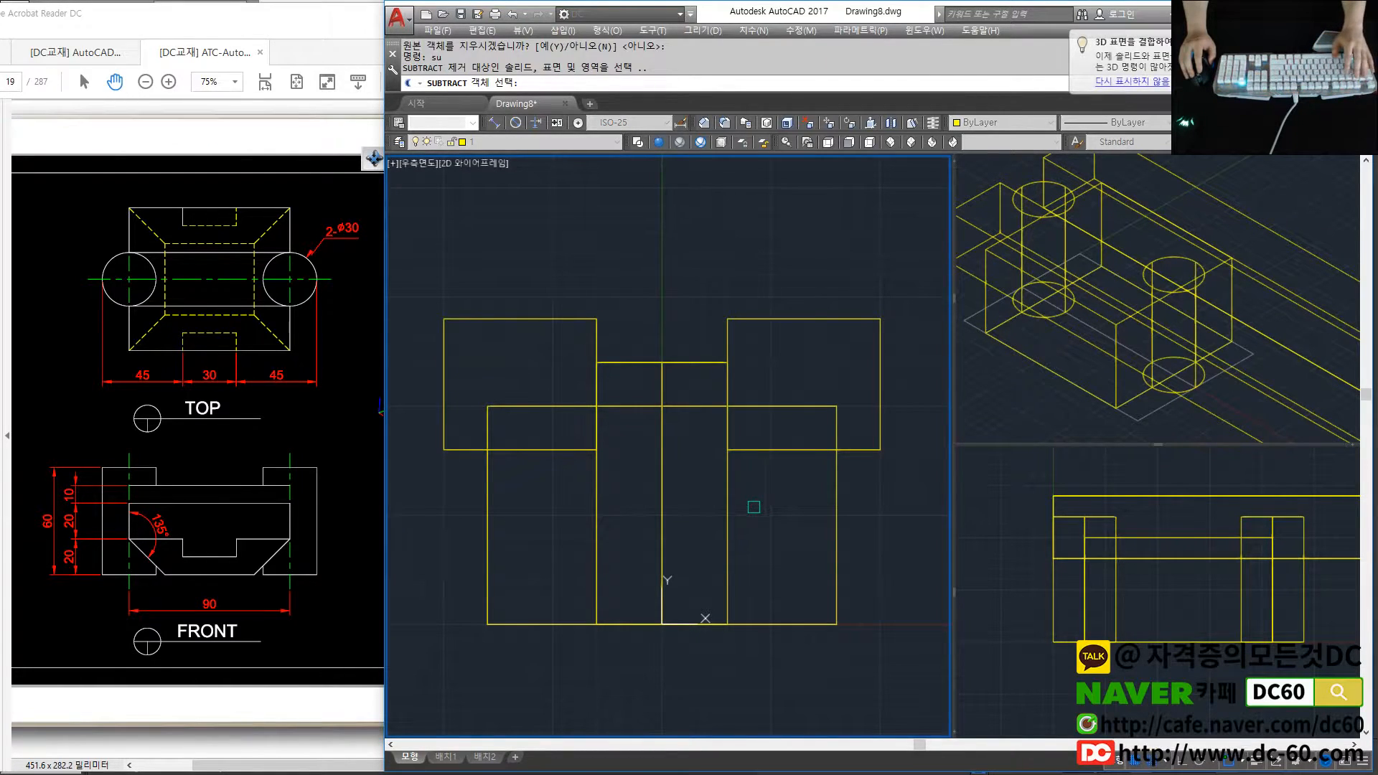
{"action": "left_click", "coordinate": [836, 492]}
{"action": "key", "text": "space"}
{"action": "left_click", "coordinate": [768, 450]}
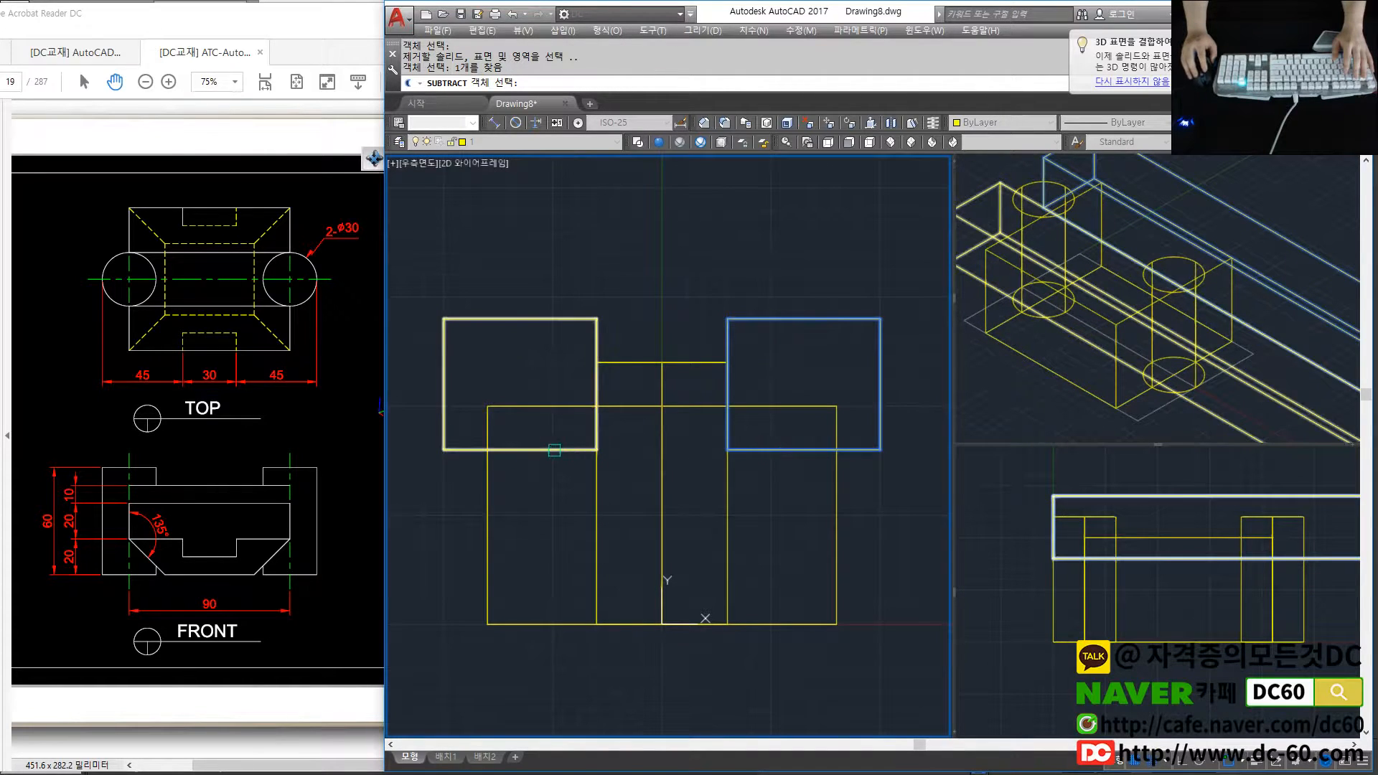
{"action": "left_click", "coordinate": [556, 449]}
{"action": "key", "text": "space"}
{"action": "left_click", "coordinate": [1145, 372]}
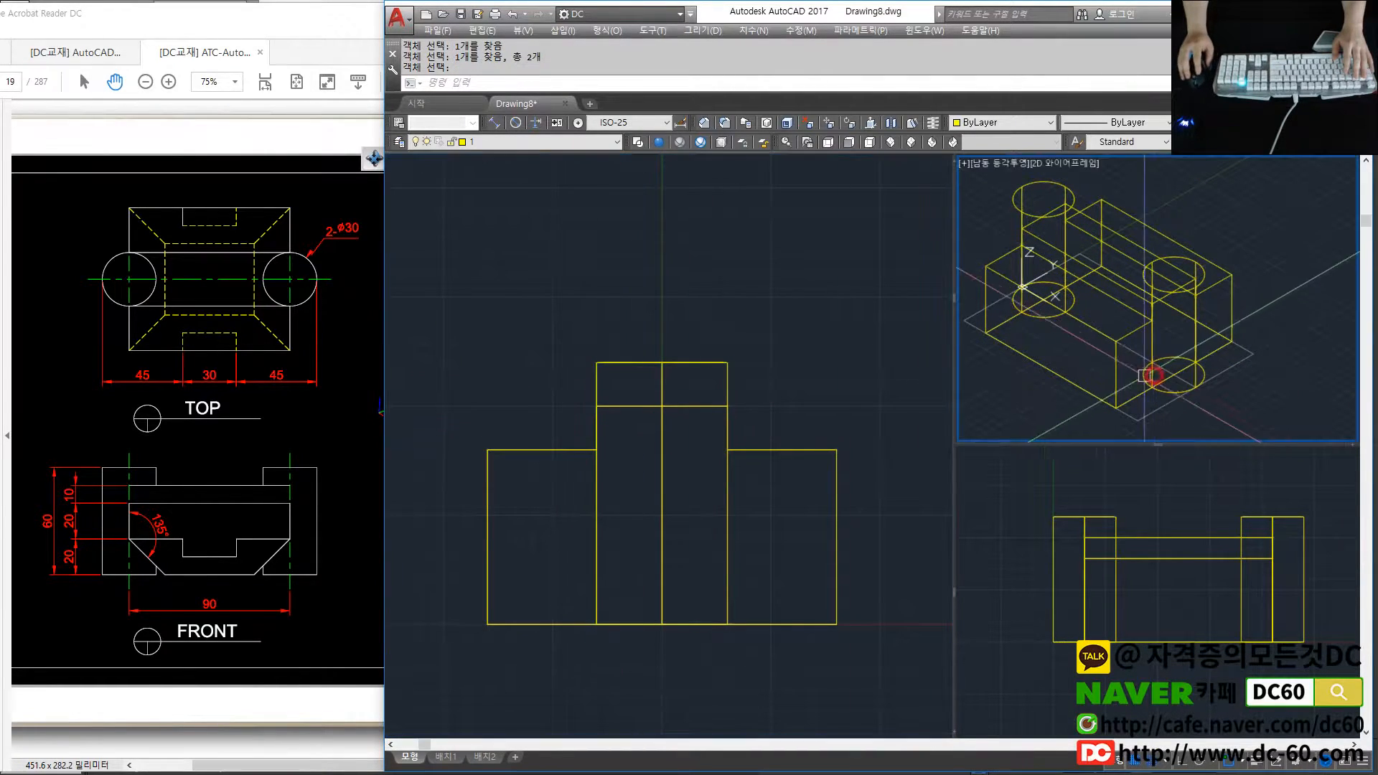
Set the isometric viewport to the Shades of Gray visual style and consult the 135° side cuts in the PDF drawing
{"action": "type", "text": "7"}
{"action": "key", "text": "space"}
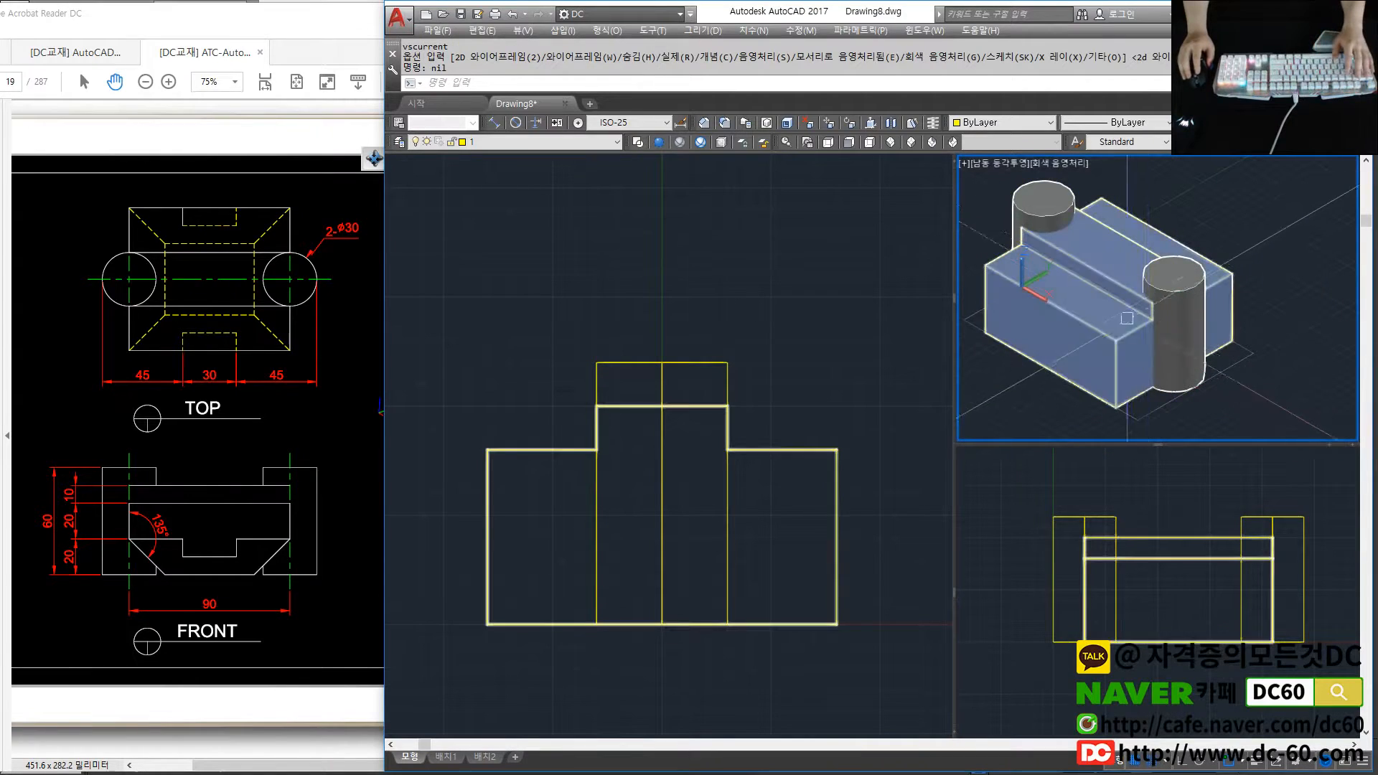
{"action": "left_click", "coordinate": [592, 527]}
{"action": "left_click", "coordinate": [279, 522]}
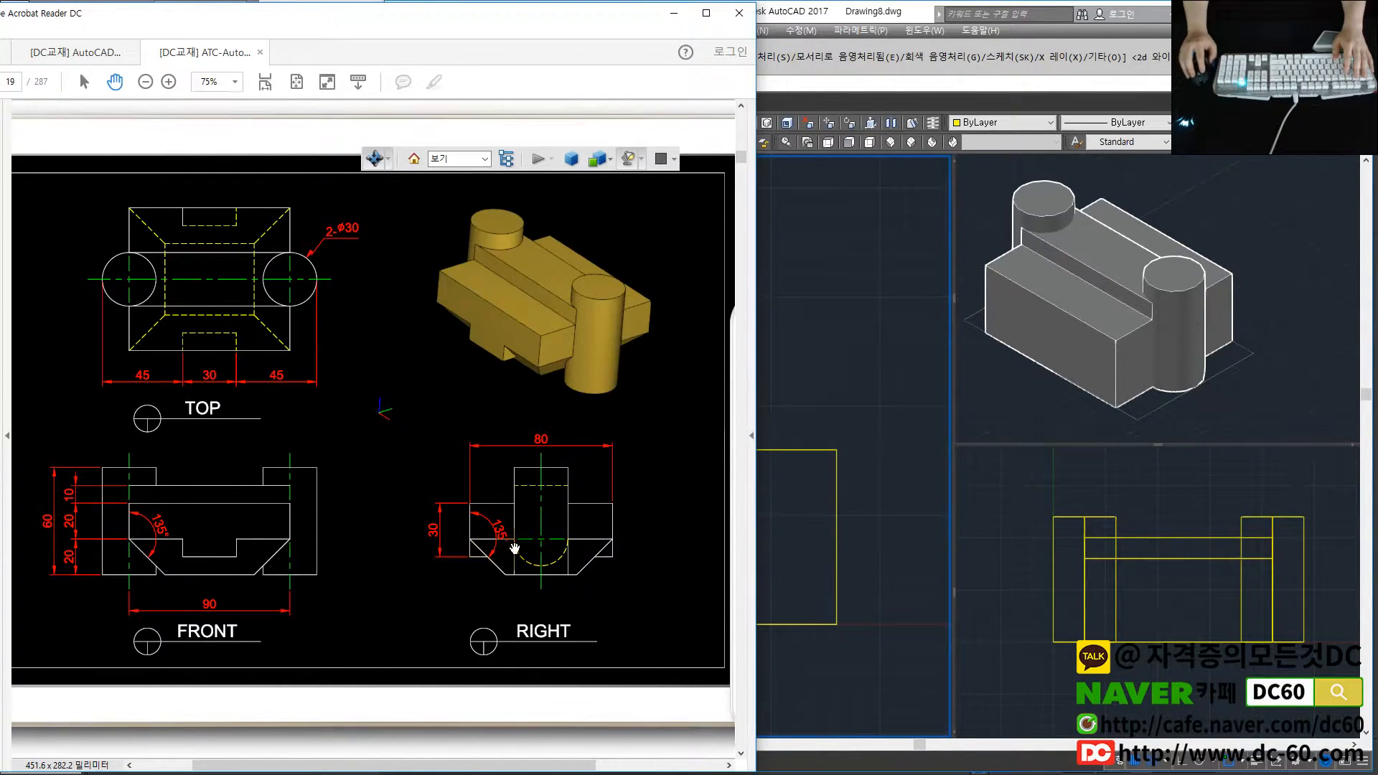
{"action": "left_click", "coordinate": [860, 557]}
{"action": "middle_click_drag", "start_coordinate": [487, 563], "coordinate": [525, 546]}
{"action": "scroll", "coordinate": [508, 550], "scroll_direction": "up", "scroll_amount": 2}
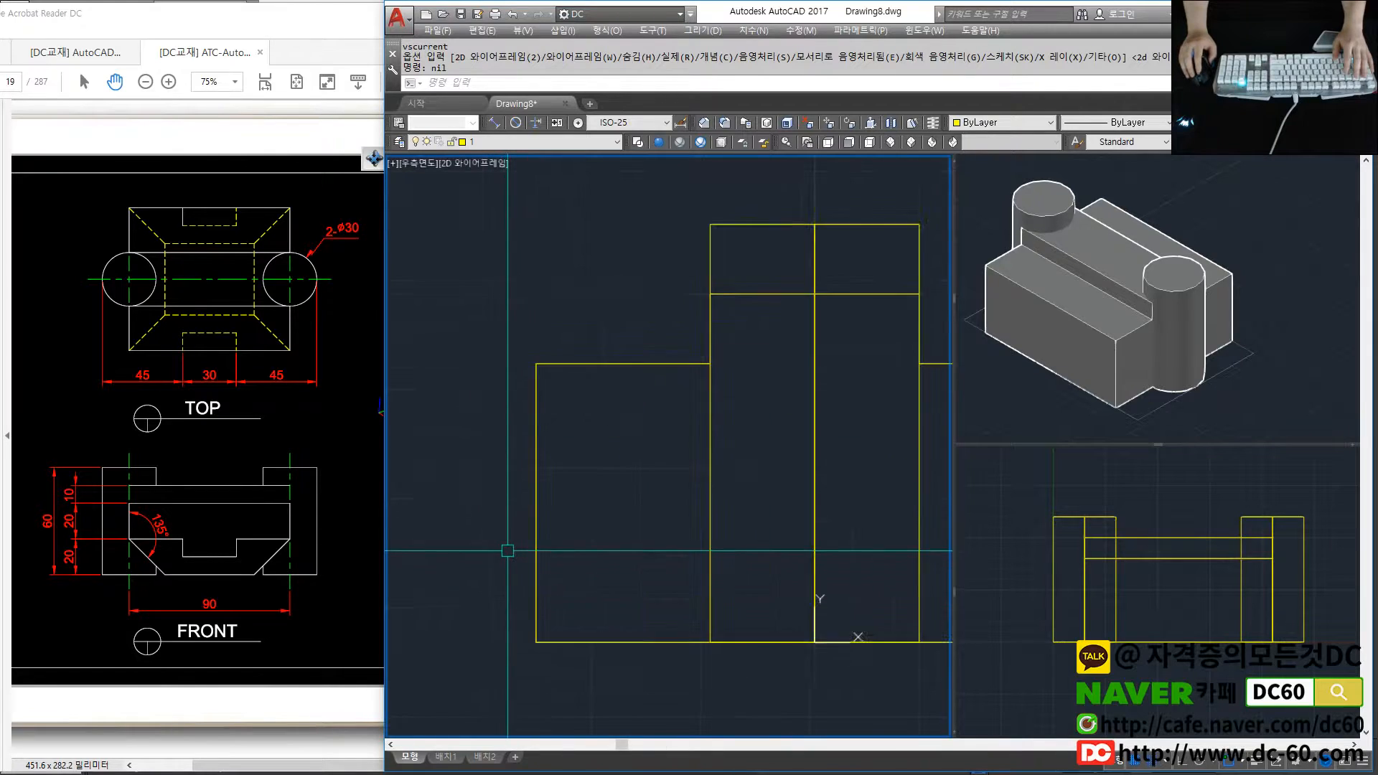
{"action": "type", "text": "l"}
{"action": "key", "text": "space"}
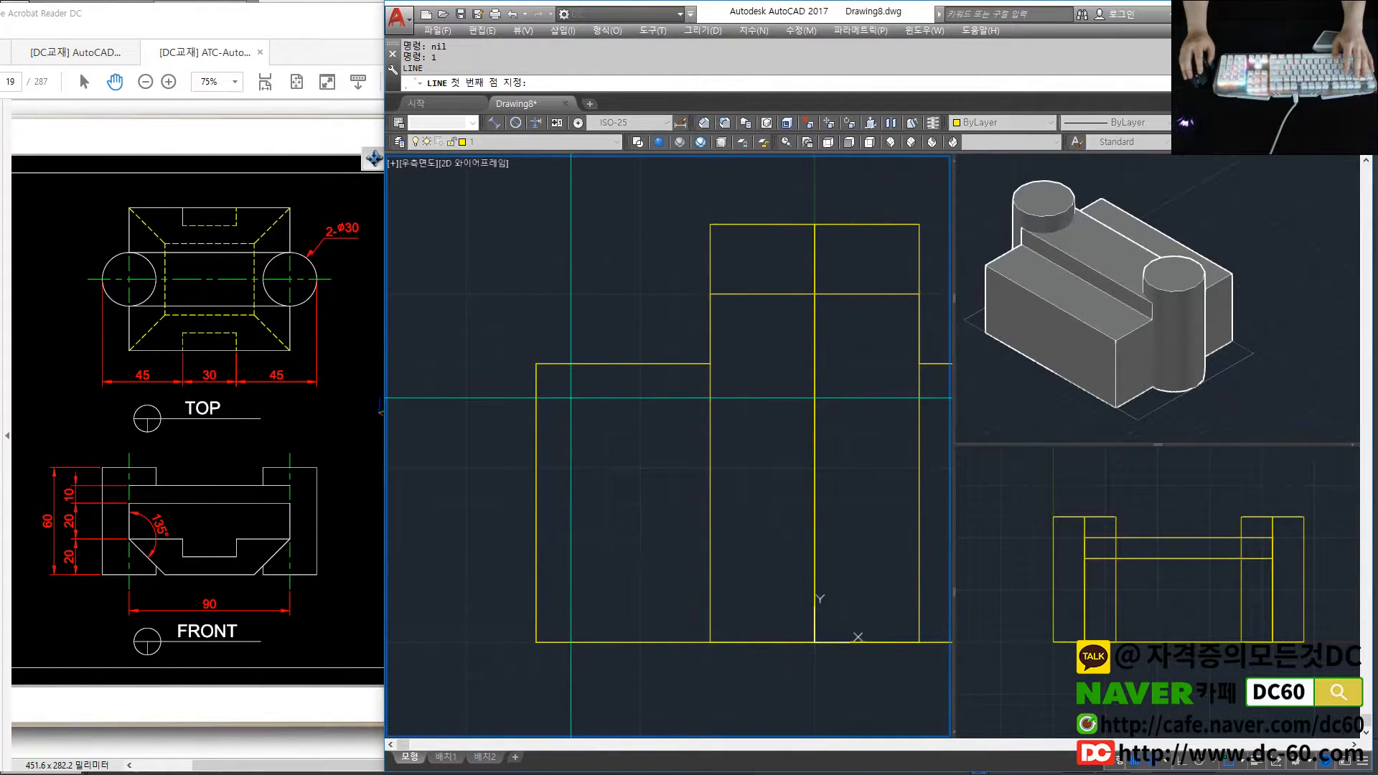
{"action": "key", "text": "Escape"}
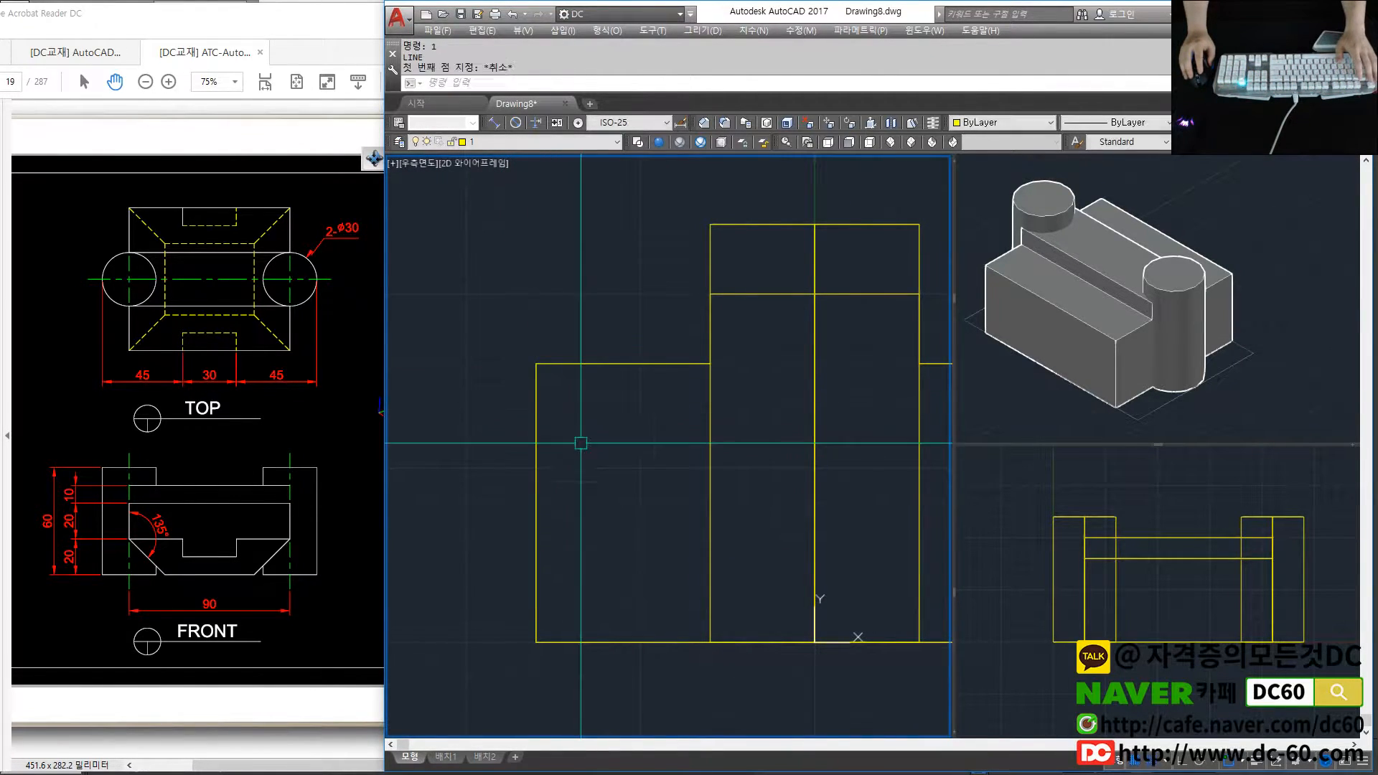
Try a 135° construction line through the block's upper left corner in the right-side view and erase it
{"action": "type", "text": "xl"}
{"action": "key", "text": "space"}
{"action": "type", "text": "a"}
{"action": "key", "text": "space"}
{"action": "type", "text": "135"}
{"action": "key", "text": "space"}
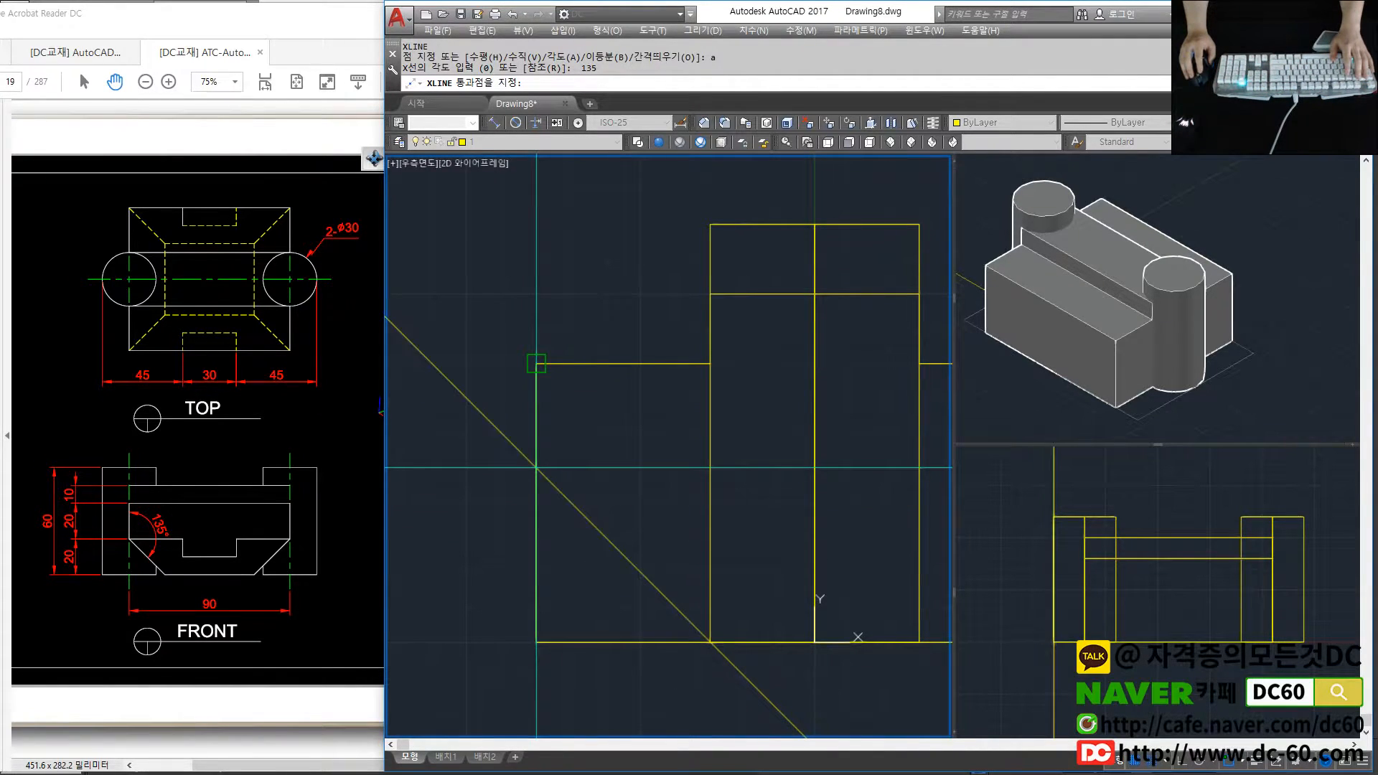
{"action": "left_click", "coordinate": [536, 363]}
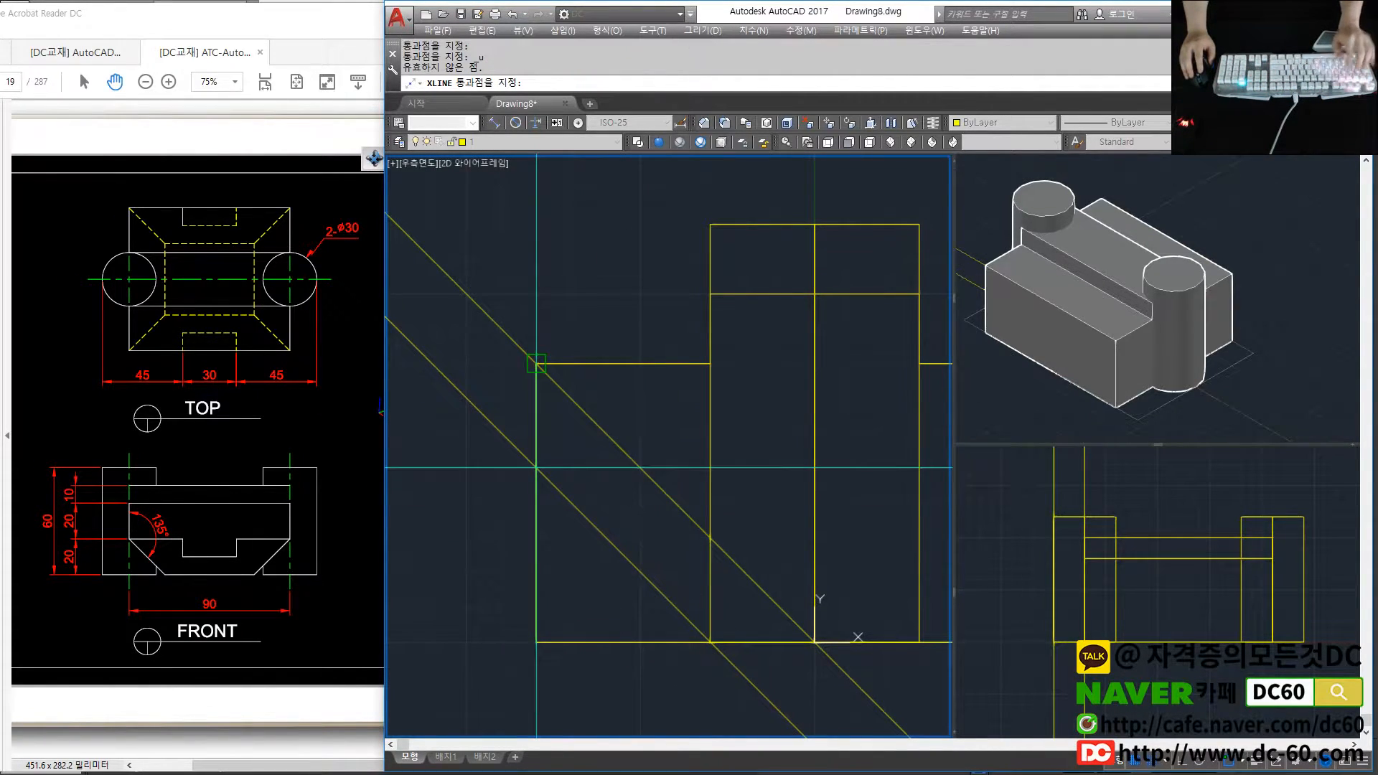
{"action": "key", "text": "space"}
{"action": "type", "text": "e"}
{"action": "key", "text": "space"}
{"action": "left_click", "coordinate": [597, 433]}
{"action": "key", "text": "space"}
Draw a 135° construction line through the midpoint of the block's left edge in the right-side view
{"action": "type", "text": "2"}
{"action": "key", "text": "space"}
{"action": "type", "text": "a"}
{"action": "key", "text": "space"}
{"action": "type", "text": "135"}
{"action": "key", "text": "space"}
{"action": "key", "text": "F3"}
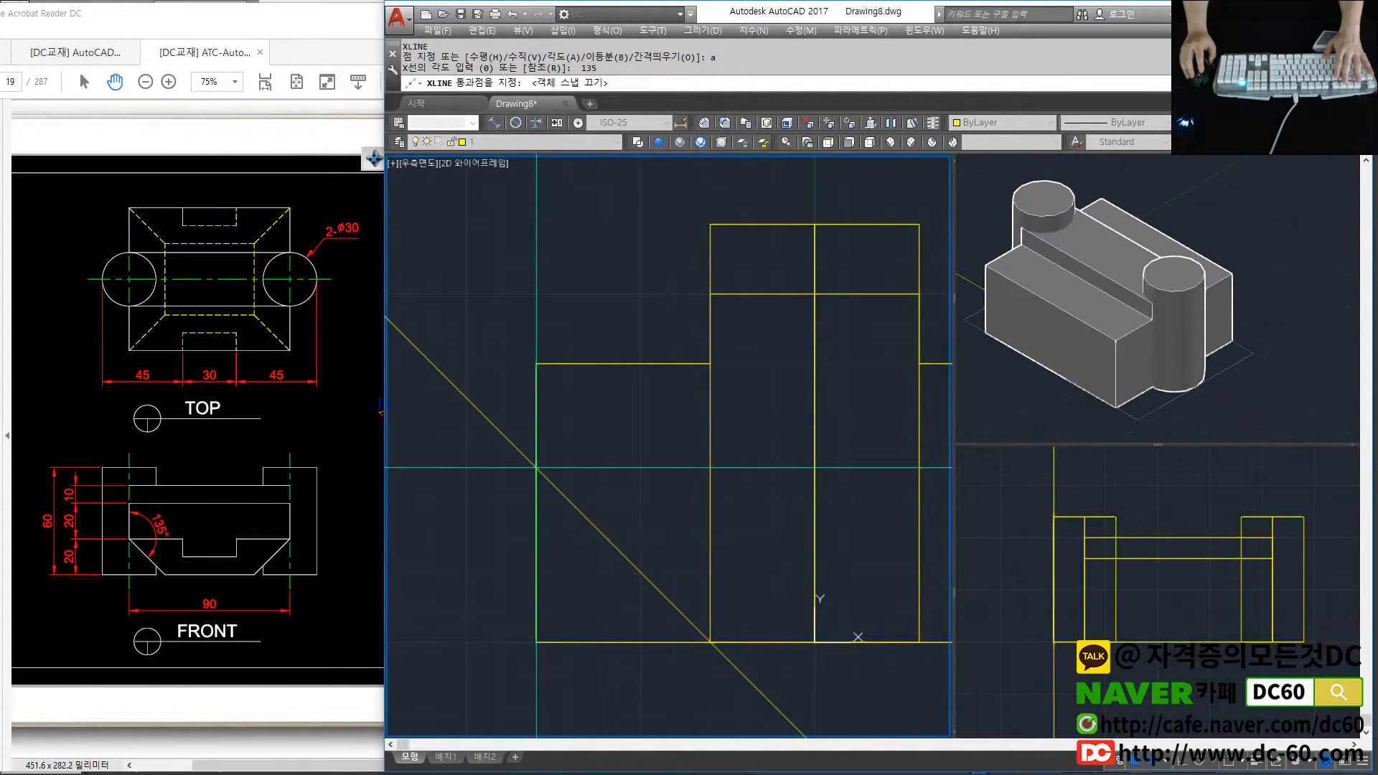
{"action": "left_click", "coordinate": [536, 503]}
{"action": "key", "text": "space"}
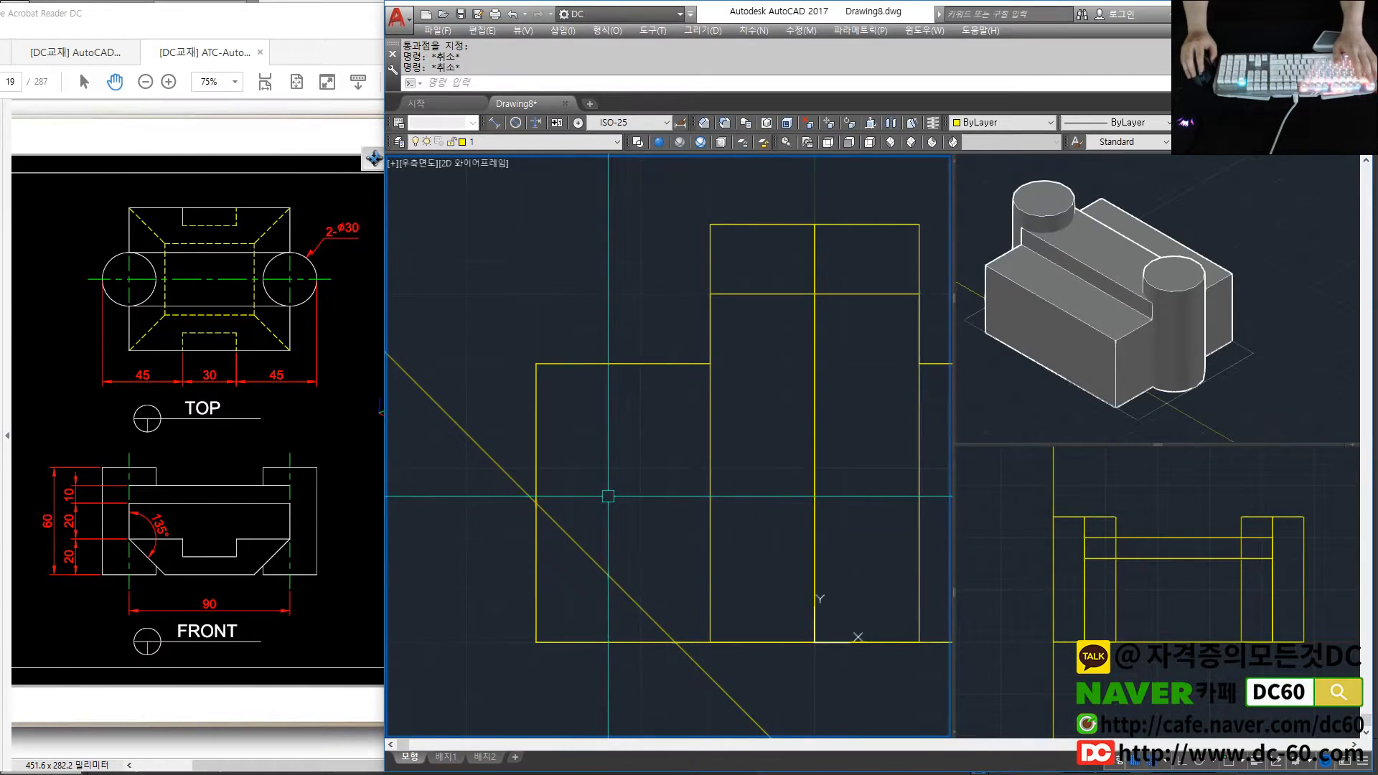
Slice the block along the 135° construction line using nearest-point snaps, keeping only the main body above the line
{"action": "scroll", "coordinate": [611, 481], "scroll_direction": "down", "scroll_amount": 4}
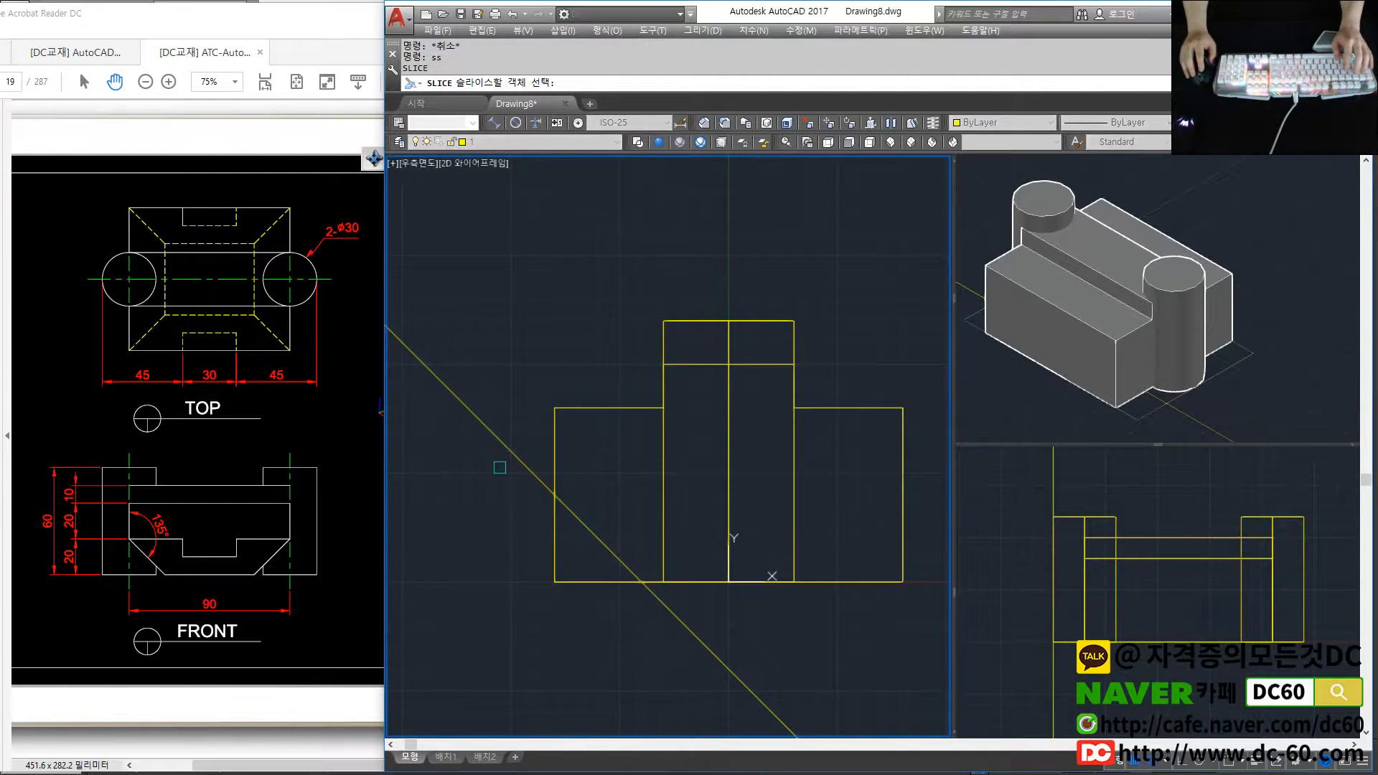
{"action": "left_click", "coordinate": [324, 456]}
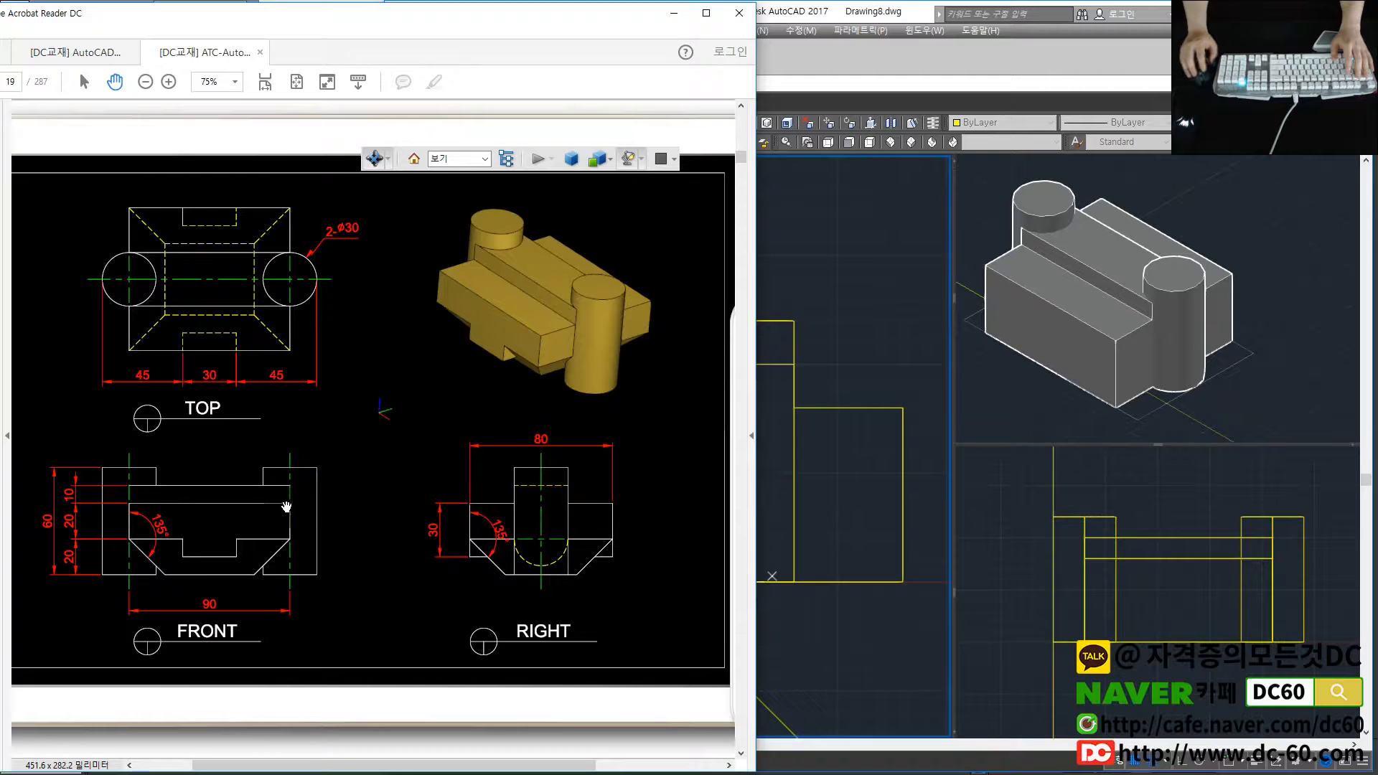
{"action": "left_click", "coordinate": [843, 514]}
{"action": "mouse_move", "coordinate": [472, 486]}
{"action": "middle_mouse_down"}
{"action": "mouse_move", "coordinate": [394, 467]}
{"action": "mouse_move", "coordinate": [441, 460]}
{"action": "middle_mouse_up"}
{"action": "type", "text": "ss"}
{"action": "key", "text": "space"}
{"action": "left_click", "coordinate": [530, 431]}
{"action": "left_click", "coordinate": [530, 431]}
{"action": "left_click", "coordinate": [523, 420]}
{"action": "key", "text": "space"}
{"action": "right_click", "coordinate": [480, 425], "text": "shift"}
{"action": "key", "text": "r"}
{"action": "left_click", "coordinate": [481, 426]}
{"action": "right_click", "coordinate": [545, 492], "text": "shift"}
{"action": "key", "text": "r"}
{"action": "left_click", "coordinate": [546, 492]}
{"action": "left_click", "coordinate": [593, 458]}
Mirror the 135° construction line about the vertical centre axis in the right-side view, keeping the original
{"action": "scroll", "coordinate": [593, 461], "scroll_direction": "down", "scroll_amount": 2}
{"action": "middle_click_drag", "start_coordinate": [597, 468], "coordinate": [585, 471]}
{"action": "type", "text": "mi"}
{"action": "left_click", "coordinate": [623, 561]}
{"action": "key", "text": "space"}
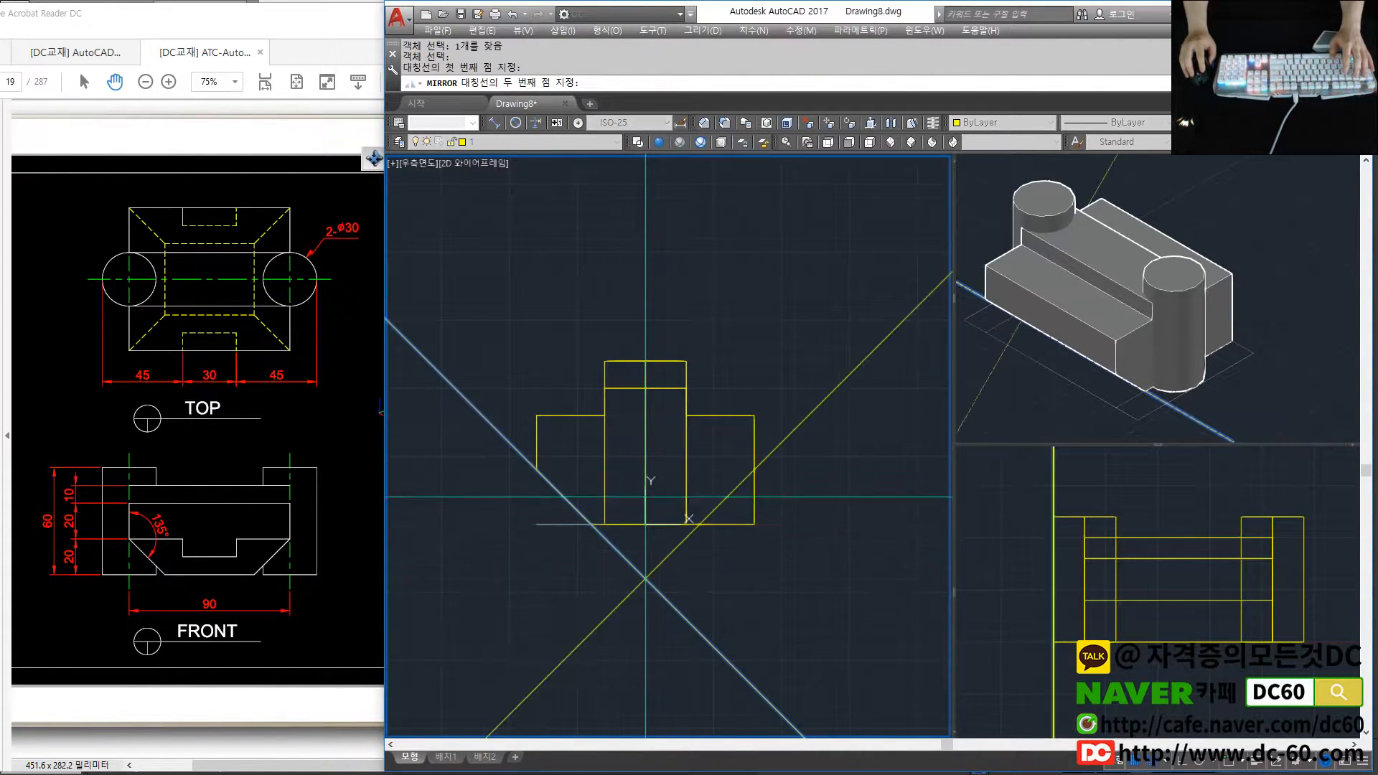
{"action": "left_click", "coordinate": [645, 333]}
{"action": "key", "text": "space"}
{"action": "type", "text": "ss"}
{"action": "key", "text": "space"}
{"action": "left_click", "coordinate": [687, 456]}
{"action": "key", "text": "space"}
{"action": "right_click", "coordinate": [741, 487], "text": "shift"}
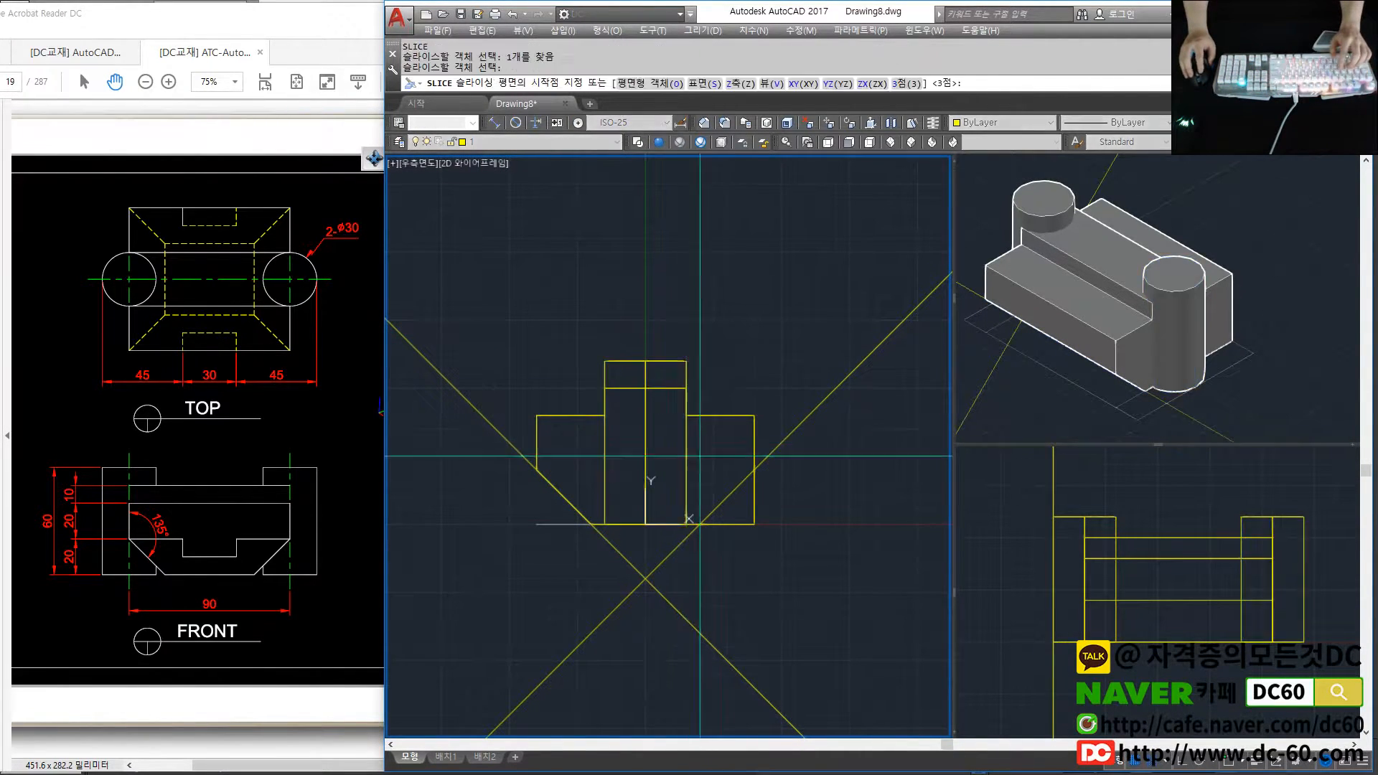
{"action": "key", "text": "Escape"}
{"action": "key", "text": "Escape"}
Slice the block along the mirrored construction line in the right-side view, keeping only the main body
{"action": "type", "text": "ss"}
{"action": "key", "text": "space"}
{"action": "left_click", "coordinate": [732, 421]}
{"action": "key", "text": "space"}
{"action": "right_click", "coordinate": [767, 457], "text": "shift"}
{"action": "left_click", "coordinate": [795, 408]}
{"action": "left_click", "coordinate": [740, 485]}
{"action": "right_click", "coordinate": [731, 488], "text": "shift"}
{"action": "left_click", "coordinate": [761, 437]}
{"action": "left_click", "coordinate": [727, 498]}
{"action": "left_click", "coordinate": [737, 456]}
Erase both diagonal construction lines from the right-side view
{"action": "type", "text": "e"}
{"action": "key", "text": "space"}
{"action": "left_click", "coordinate": [700, 632]}
{"action": "left_click", "coordinate": [591, 566]}
{"action": "key", "text": "space"}
{"action": "left_click", "coordinate": [518, 451]}
{"action": "key", "text": "Escape"}
{"action": "key", "text": "Escape"}
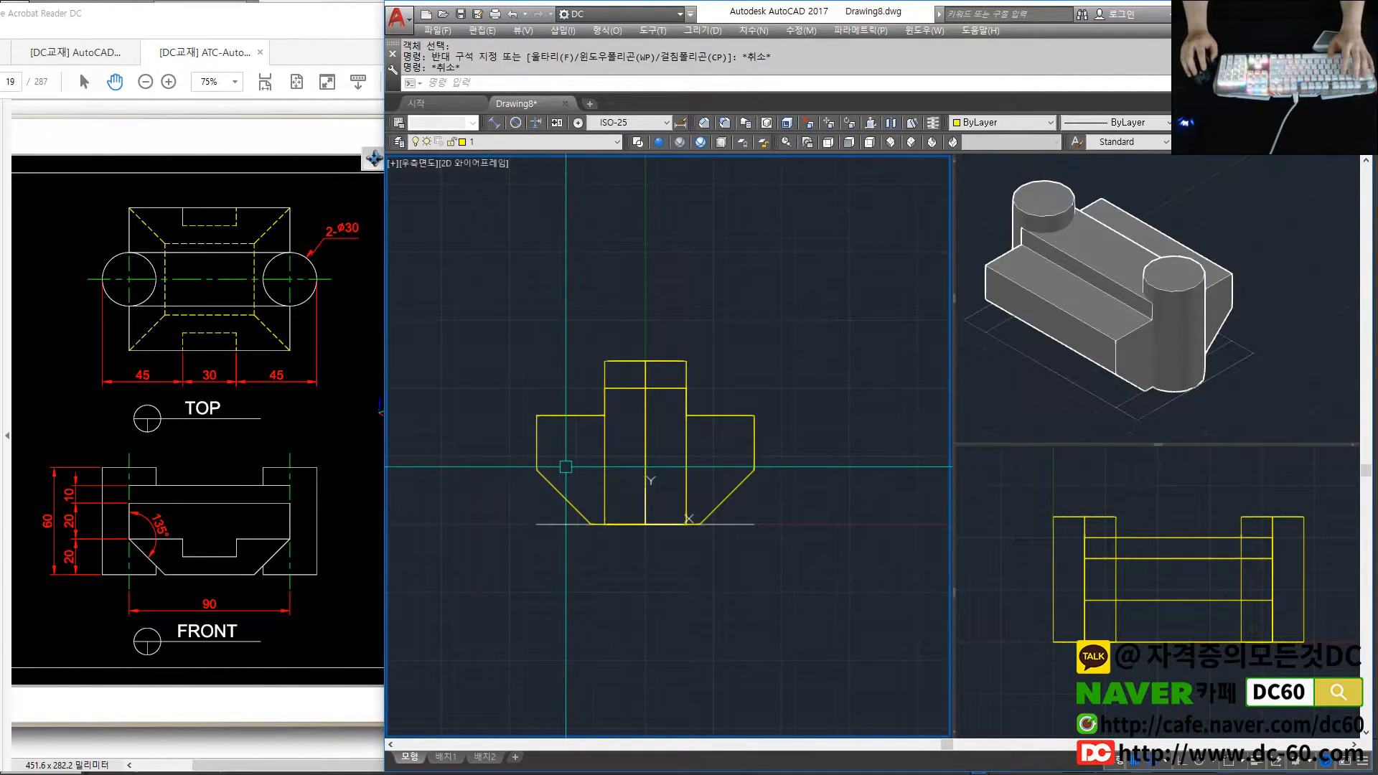
In the front view, draw a 135° construction line through the left end of the block's lower horizontal edge
{"action": "type", "text": "f"}
{"action": "key", "text": "space"}
{"action": "key", "text": "Escape"}
{"action": "type", "text": "2"}
{"action": "key", "text": "space"}
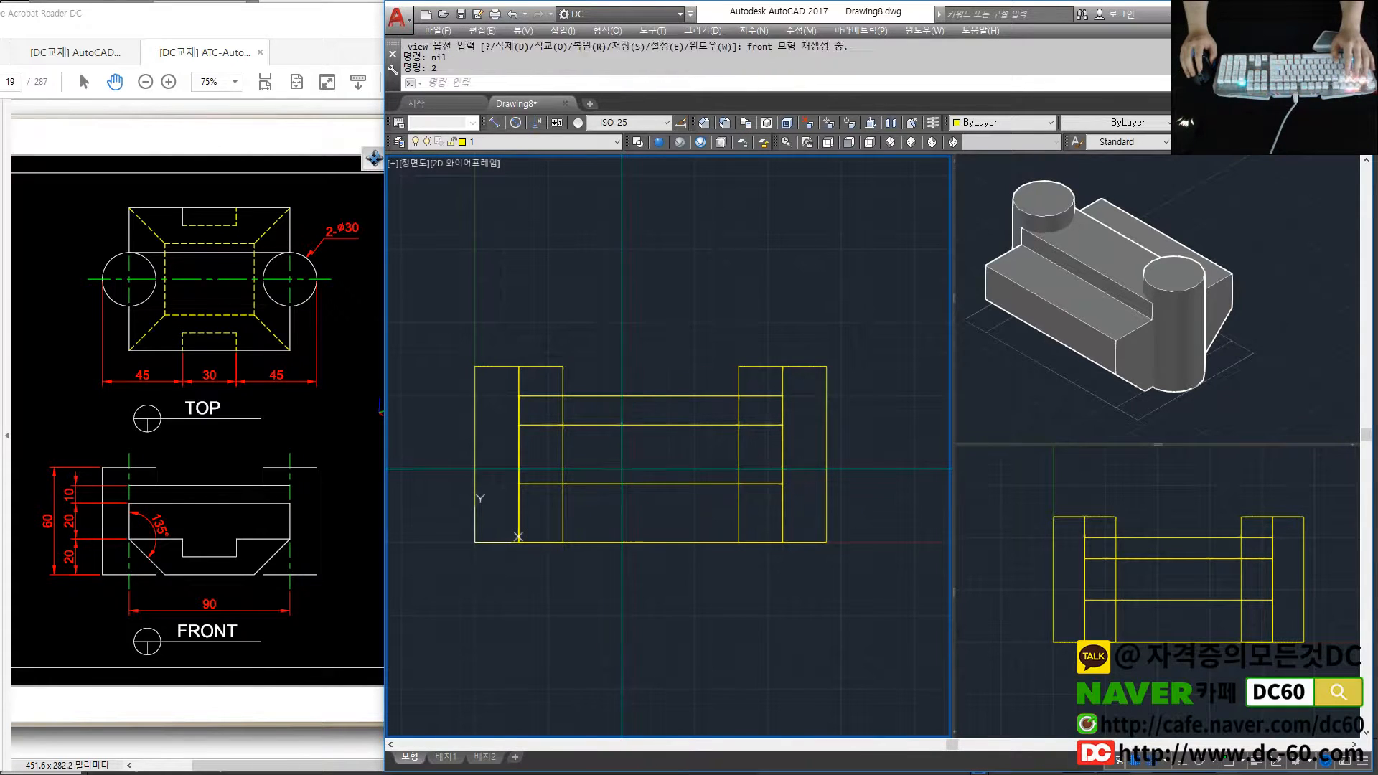
{"action": "type", "text": "a"}
{"action": "key", "text": "space"}
{"action": "type", "text": "135"}
{"action": "key", "text": "space"}
{"action": "left_click", "coordinate": [518, 483]}
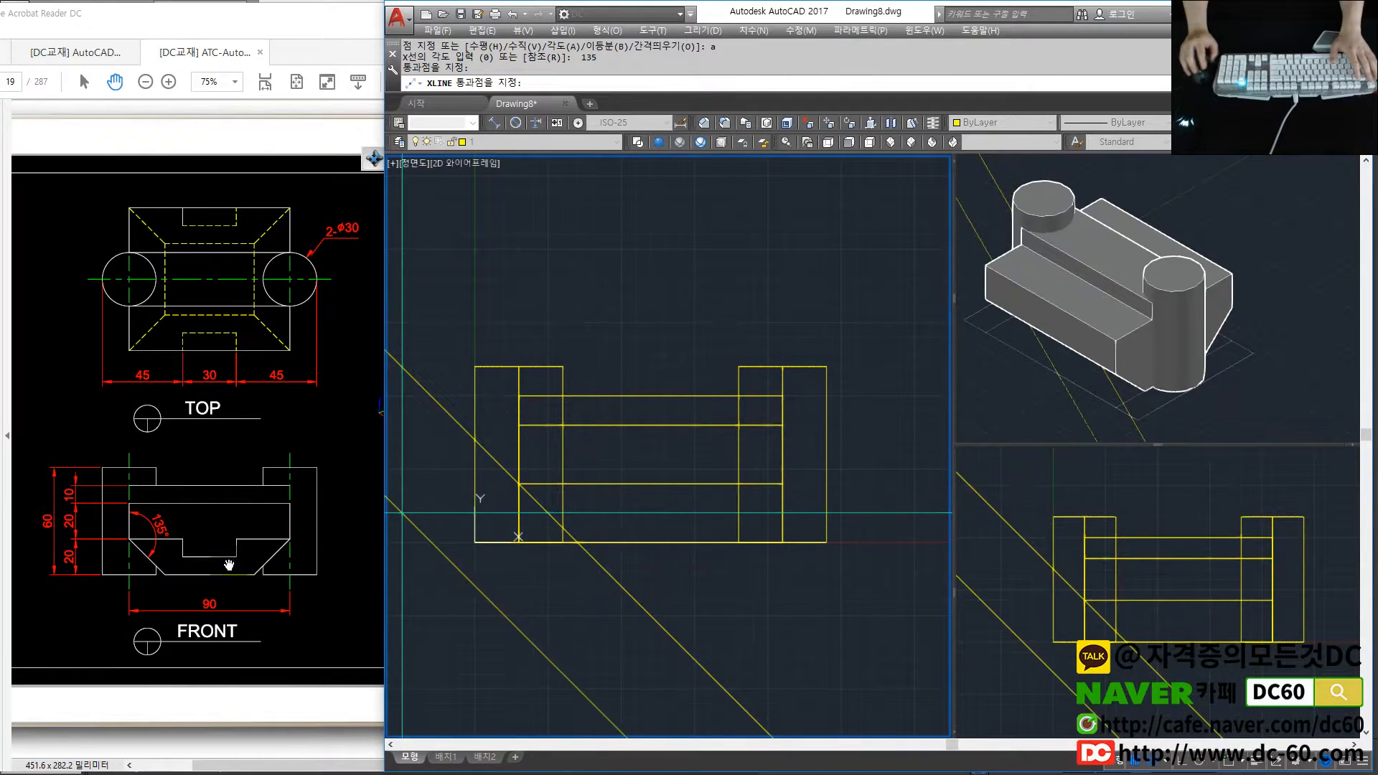
{"action": "key", "text": "Escape"}
{"action": "key", "text": "Escape"}
Slice the block's lower left corner along the front-view construction line, keeping only the main body
{"action": "type", "text": "sl"}
{"action": "key", "text": "space"}
{"action": "left_click", "coordinate": [575, 481]}
{"action": "key", "text": "space"}
{"action": "right_click", "coordinate": [539, 505], "text": "shift"}
{"action": "key", "text": "r"}
{"action": "left_click", "coordinate": [538, 505]}
{"action": "right_click", "coordinate": [595, 553], "text": "shift"}
{"action": "key", "text": "r"}
{"action": "left_click", "coordinate": [595, 557]}
{"action": "left_click", "coordinate": [628, 506]}
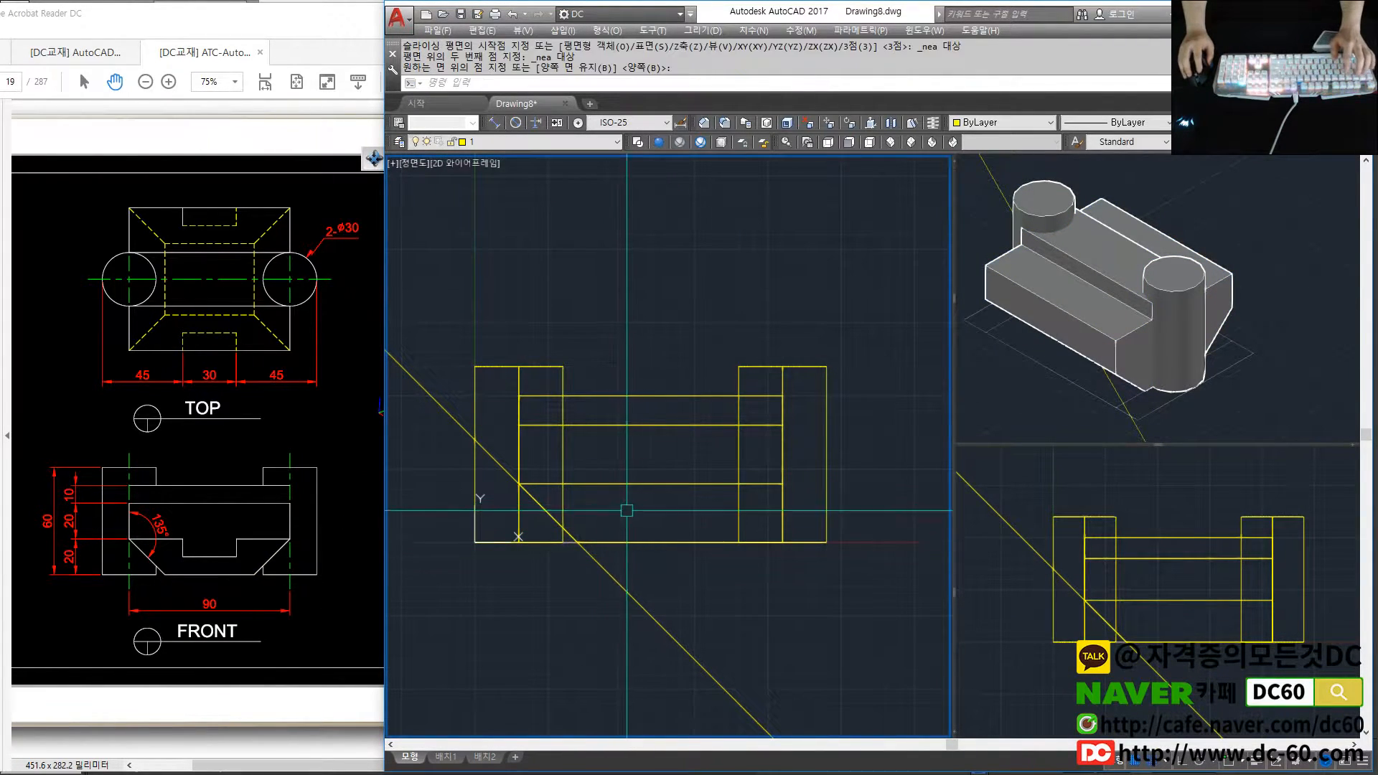
Mirror the front-view construction line about the vertical axis through the bottom edge's midpoint, keeping the original
{"action": "type", "text": "rr"}
{"action": "key", "text": "space"}
{"action": "left_click", "coordinate": [615, 578]}
{"action": "key", "text": "space"}
{"action": "right_click", "coordinate": [644, 545], "text": "shift"}
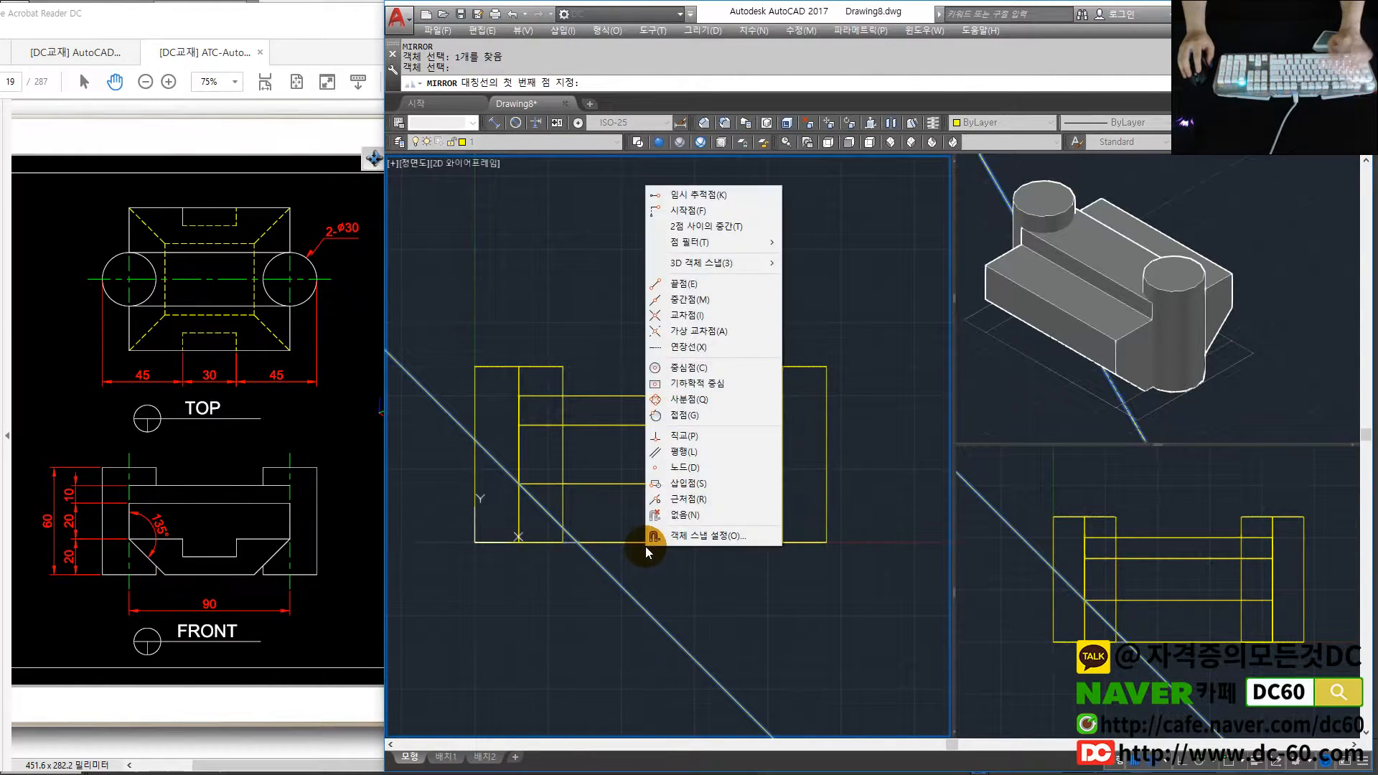
{"action": "key", "text": "m"}
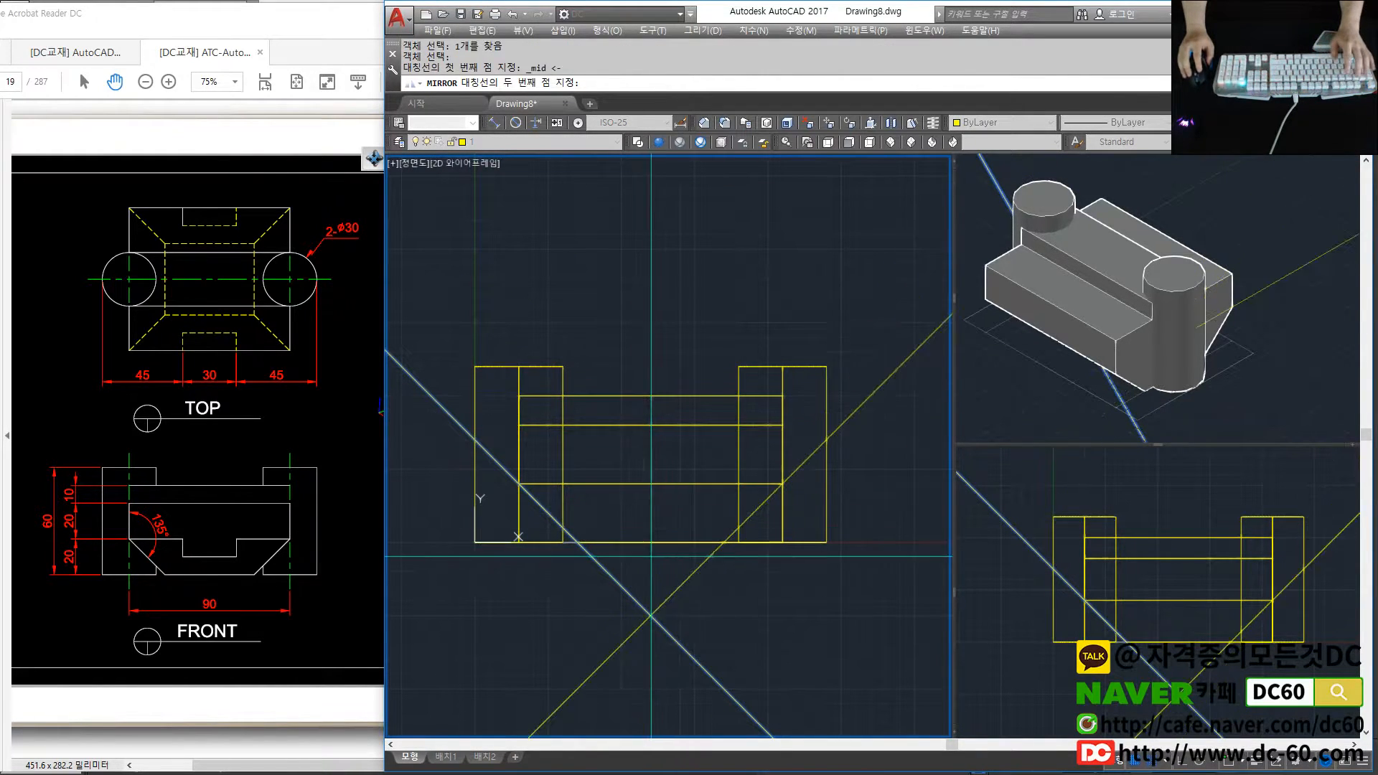
{"action": "left_click", "coordinate": [732, 537]}
Slice the block along the mirrored front-view construction line, keeping both sides
{"action": "type", "text": "sl"}
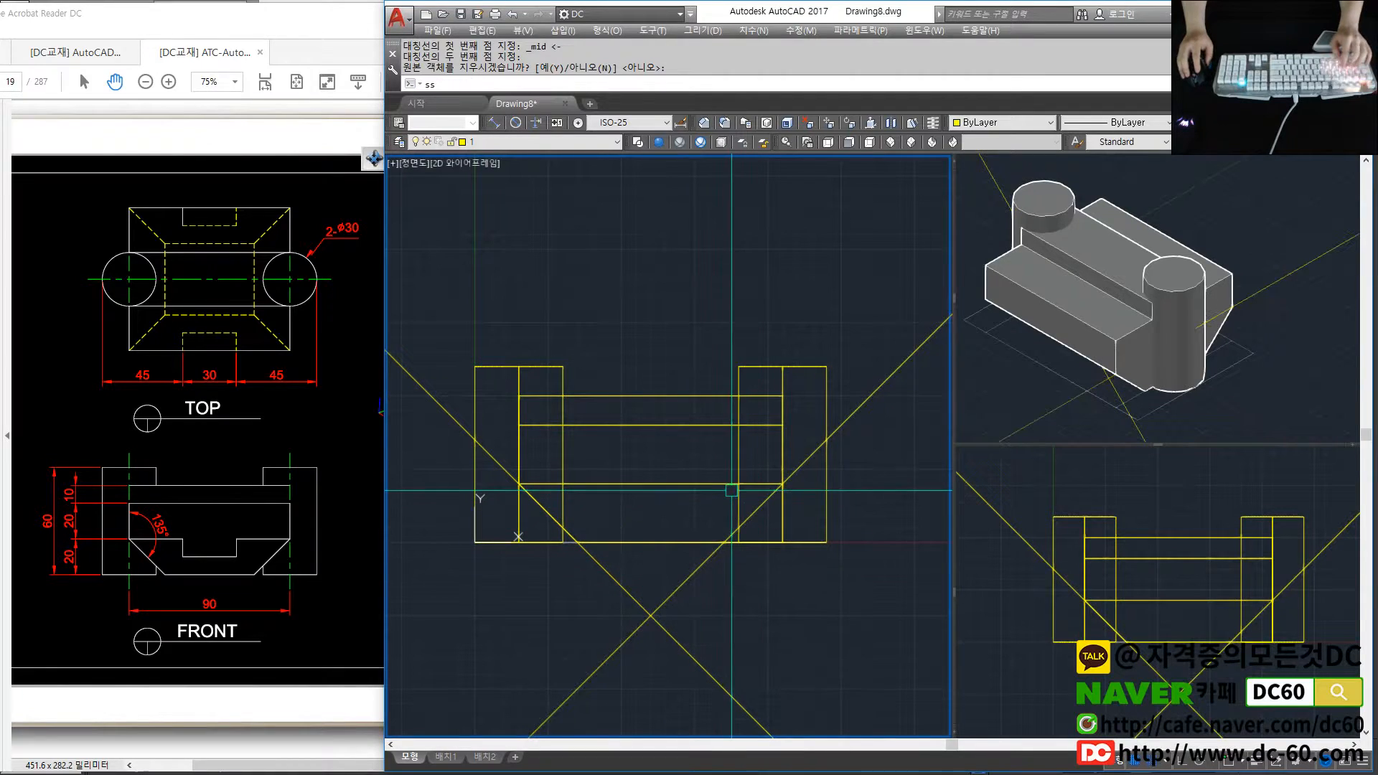
{"action": "key", "text": "space"}
{"action": "left_click", "coordinate": [717, 486]}
{"action": "key", "text": "space"}
{"action": "right_click", "coordinate": [754, 512], "text": "shift"}
{"action": "key", "text": "r"}
{"action": "left_click", "coordinate": [753, 513]}
{"action": "right_click", "coordinate": [705, 562], "text": "shift"}
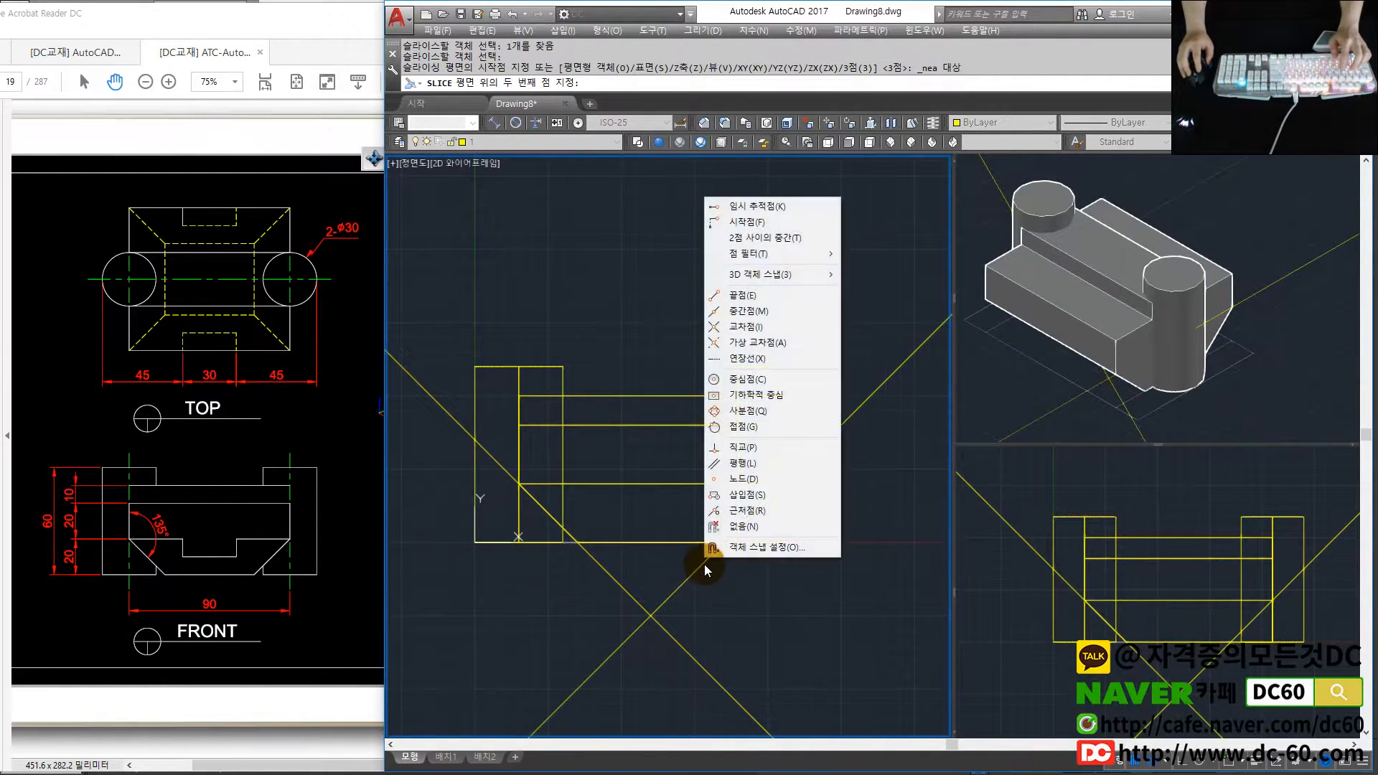
{"action": "key", "text": "r"}
{"action": "left_click", "coordinate": [694, 572]}
{"action": "key", "text": "space"}
Erase both front-view construction lines and the separated lower right corner piece
{"action": "type", "text": "e"}
{"action": "key", "text": "space"}
{"action": "left_click", "coordinate": [756, 636]}
{"action": "left_click", "coordinate": [631, 603]}
{"action": "key", "text": "space"}
{"action": "type", "text": "e"}
{"action": "key", "text": "space"}
{"action": "left_click", "coordinate": [781, 526]}
{"action": "key", "text": "space"}
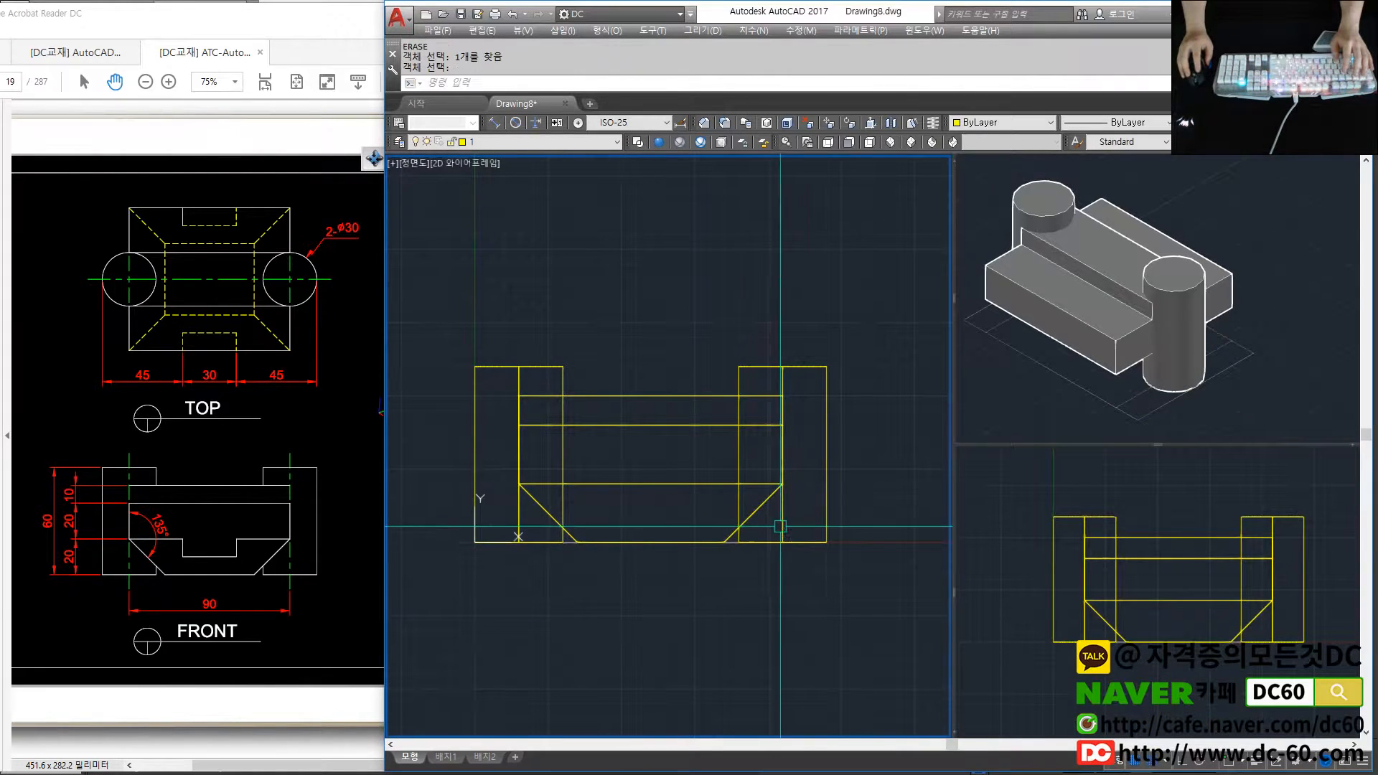
Check the block and right cylinder, and undo the erasures and the lower right corner slice
{"action": "left_click", "coordinate": [1074, 394]}
{"action": "mouse_move", "coordinate": [1074, 394]}
{"action": "middle_mouse_down", "text": "shift"}
{"action": "mouse_move", "coordinate": [1123, 373]}
{"action": "mouse_move", "coordinate": [1168, 313]}
{"action": "mouse_move", "coordinate": [1058, 344]}
{"action": "mouse_move", "coordinate": [1124, 340]}
{"action": "middle_mouse_up", "text": "shift"}
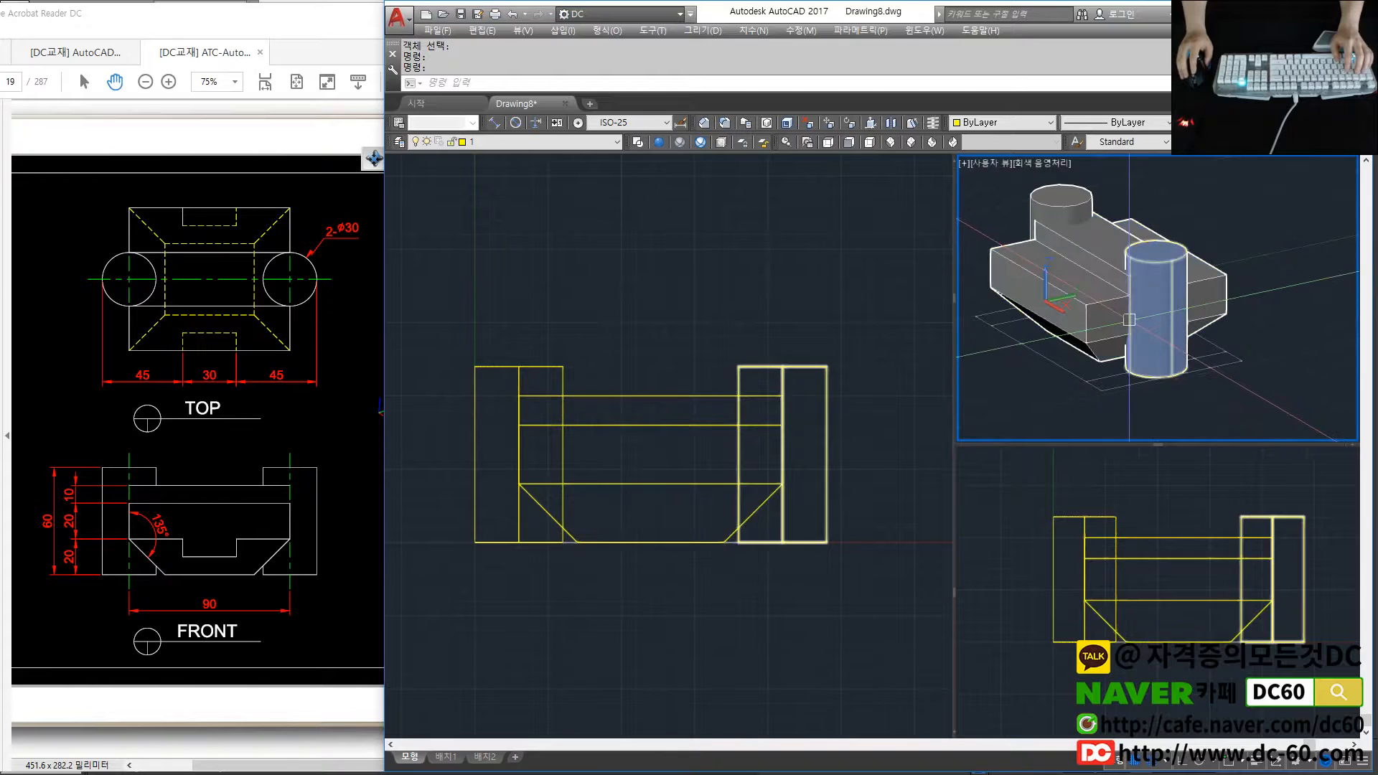
{"action": "left_click", "coordinate": [878, 465]}
{"action": "left_click", "coordinate": [827, 479]}
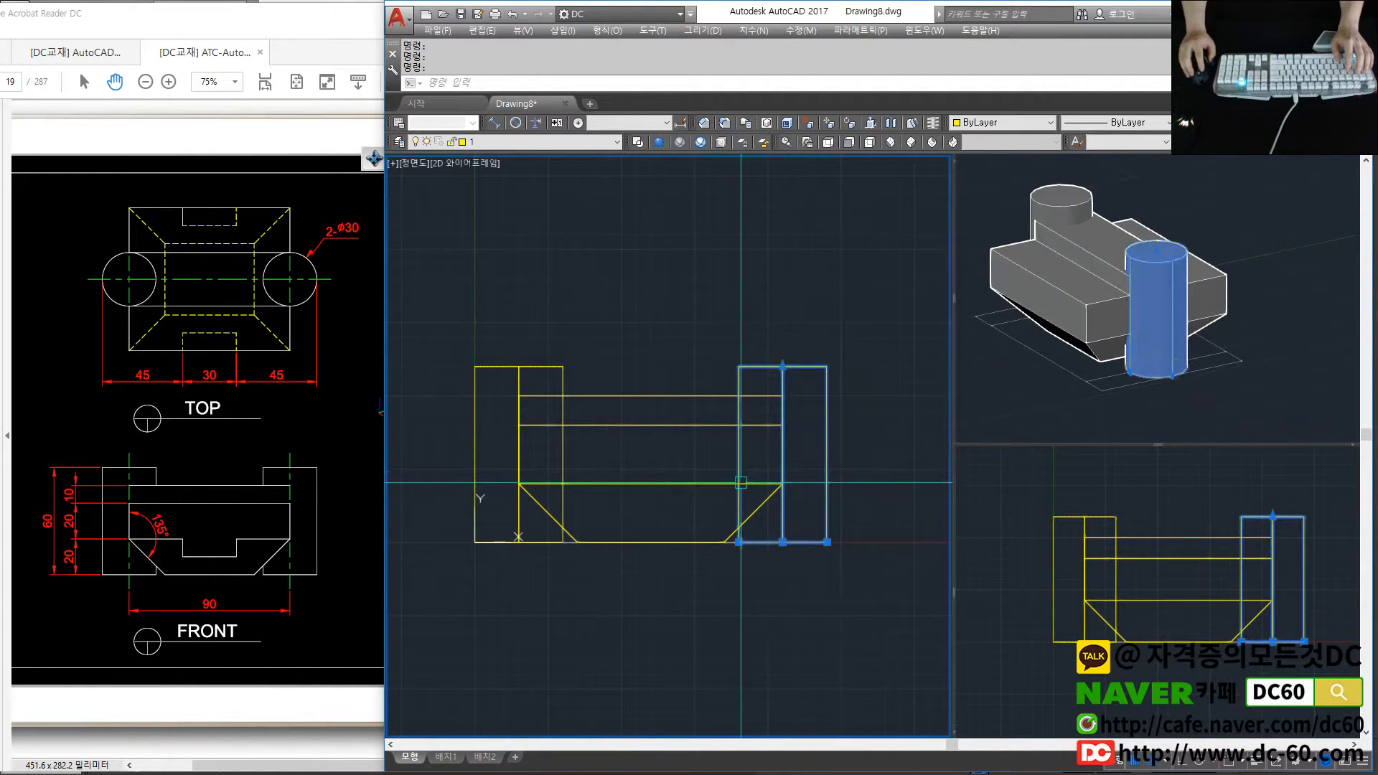
{"action": "left_click", "coordinate": [709, 485]}
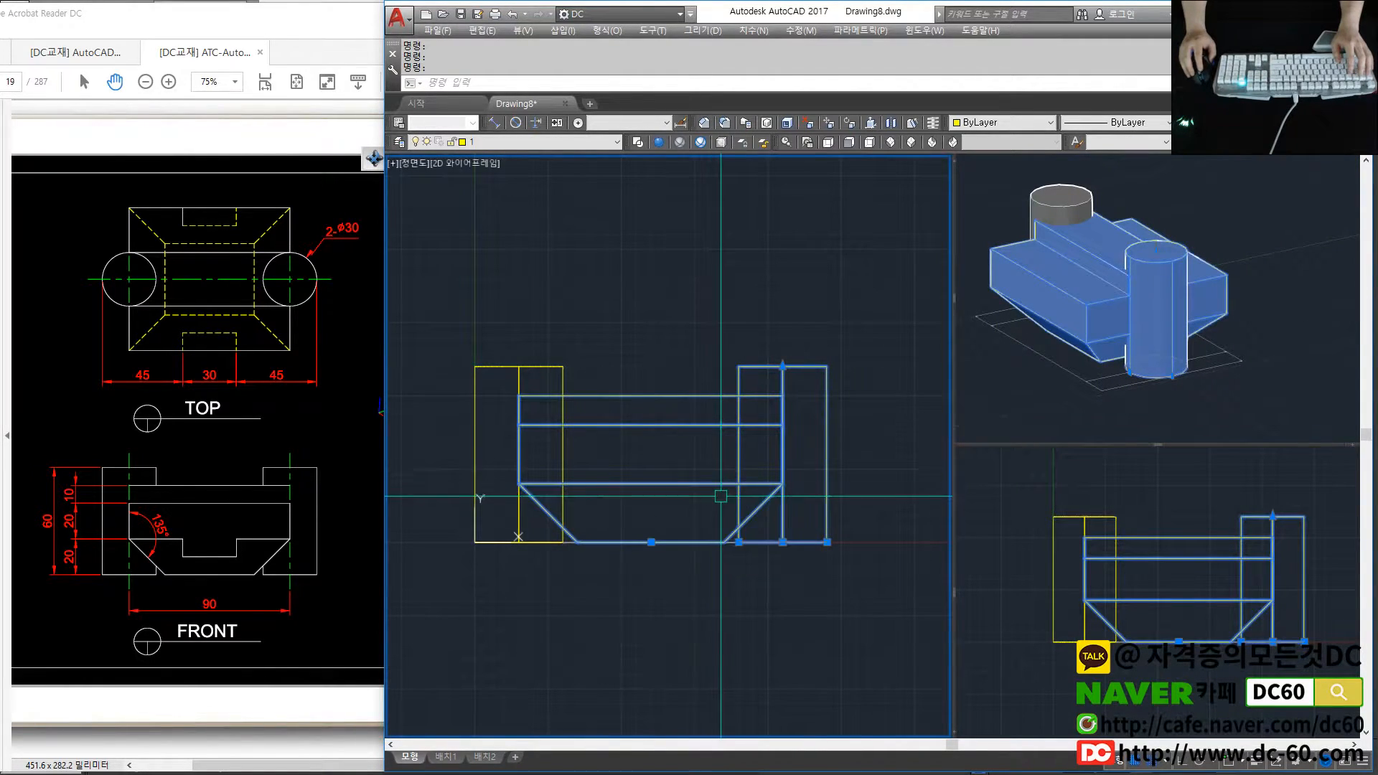
{"action": "key", "text": "Escape"}
{"action": "key", "text": "ctrl+z"}
{"action": "key", "text": "ctrl+z"}
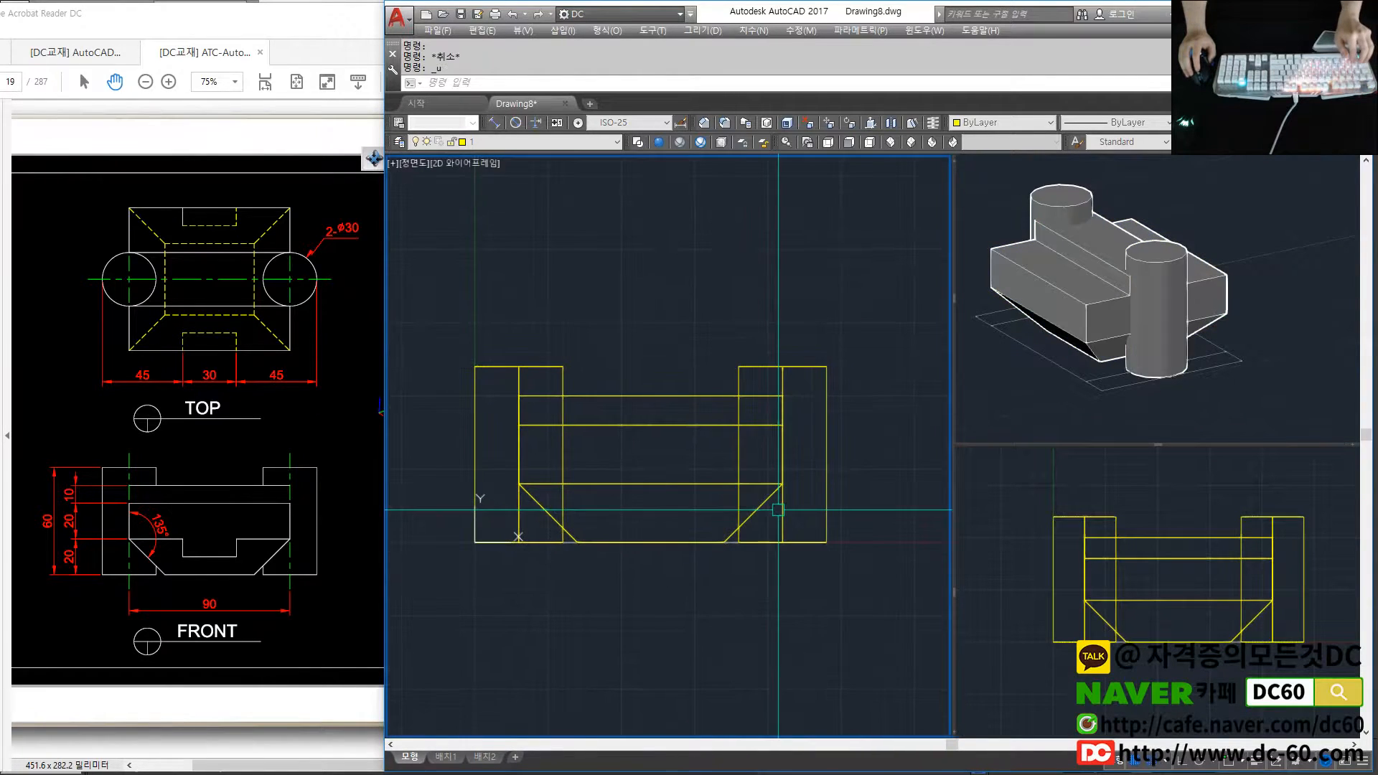
{"action": "key", "text": "ctrl+z"}
{"action": "key", "text": "ctrl+z"}
{"action": "key", "text": "ctrl+z"}
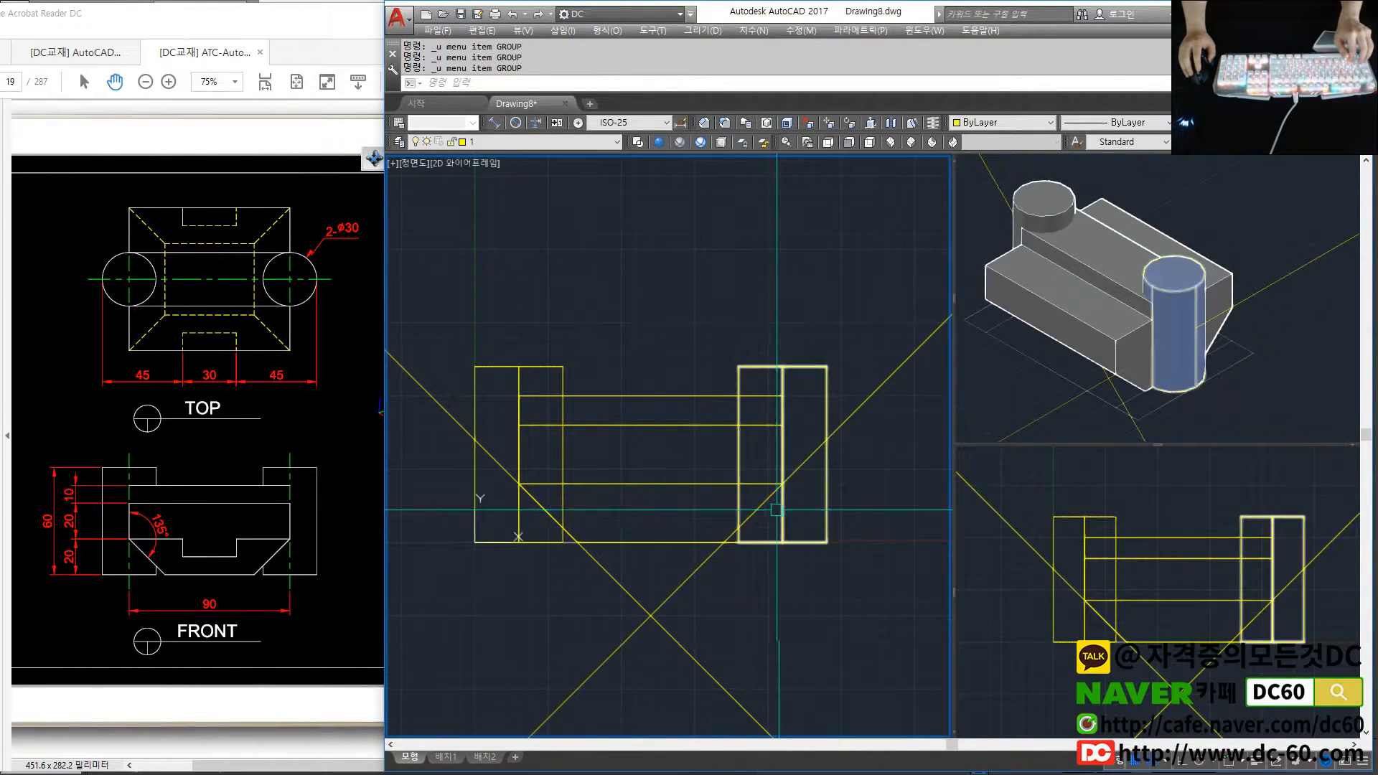
Erase the left construction line that descends to the right in the front view
{"action": "type", "text": "e"}
{"action": "key", "text": "space"}
{"action": "left_click", "coordinate": [625, 586]}
{"action": "key", "text": "space"}
Union the block with the right cylinder
{"action": "left_click", "coordinate": [1164, 365]}
{"action": "scroll", "coordinate": [1166, 365], "scroll_direction": "up", "scroll_amount": 2}
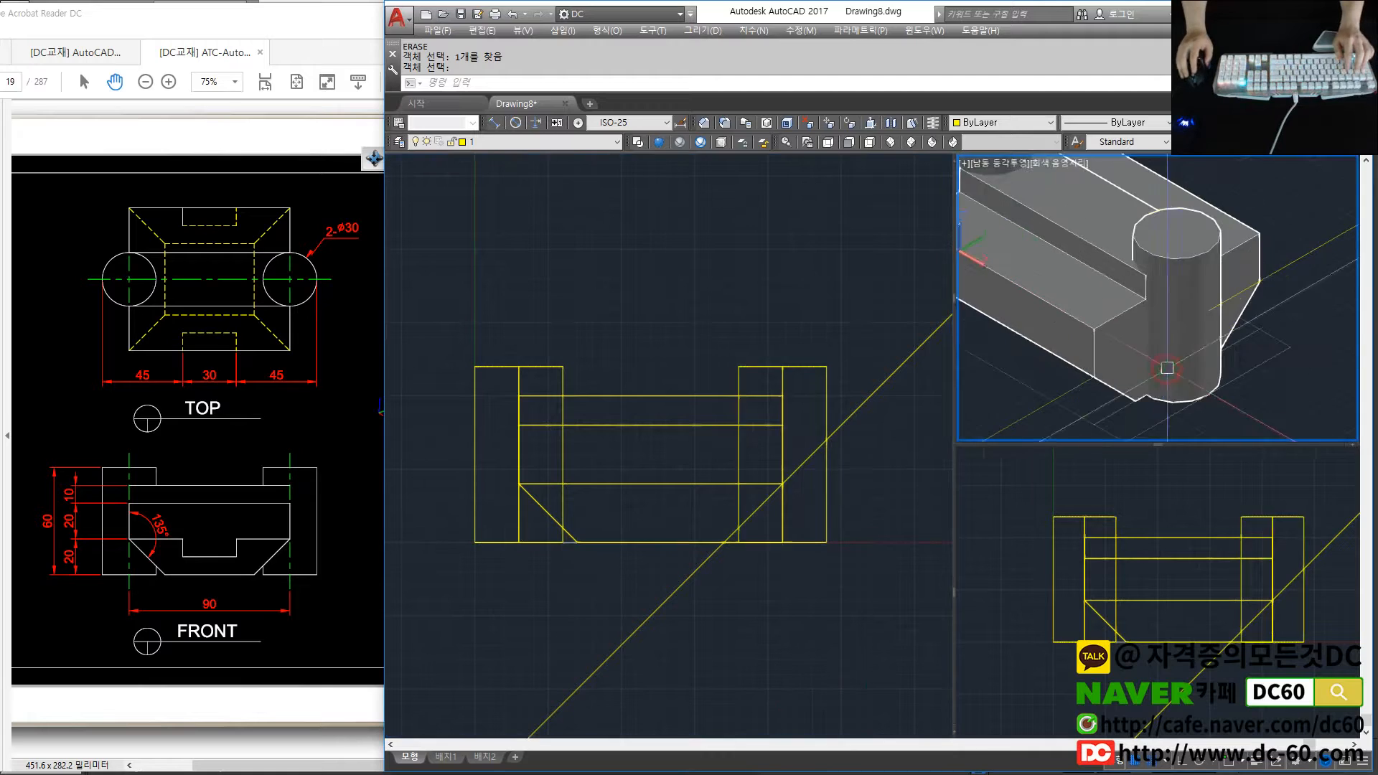
{"action": "middle_click_drag", "start_coordinate": [1165, 363], "coordinate": [1204, 352], "text": "shift"}
{"action": "left_click", "coordinate": [730, 480]}
{"action": "key", "text": "Escape"}
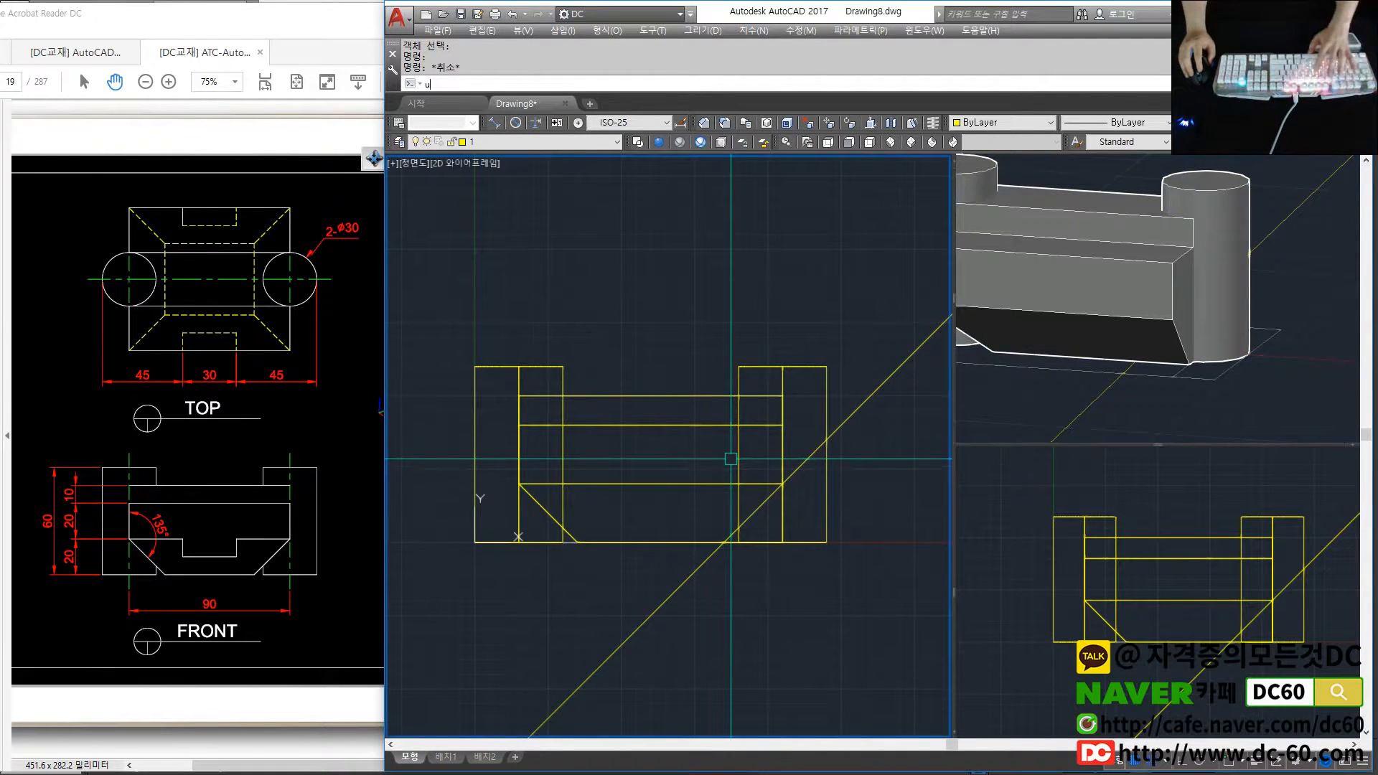
{"action": "type", "text": "uni"}
{"action": "key", "text": "space"}
{"action": "left_click", "coordinate": [761, 399]}
{"action": "left_click", "coordinate": [784, 371]}
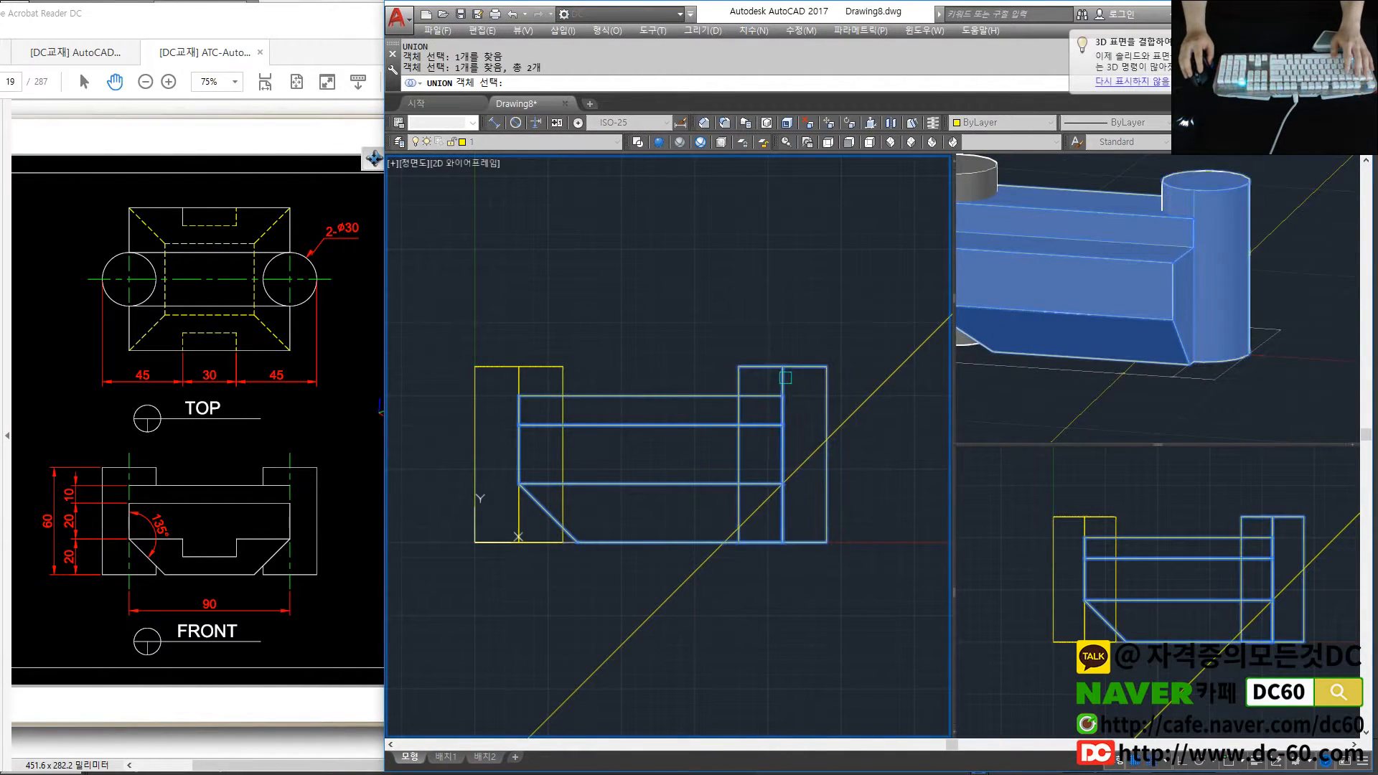
{"action": "key", "text": "space"}
Try to slice the united solid along the diagonal construction line in the front view, keeping the side above the line
{"action": "type", "text": "sl"}
{"action": "key", "text": "space"}
{"action": "left_click", "coordinate": [808, 457]}
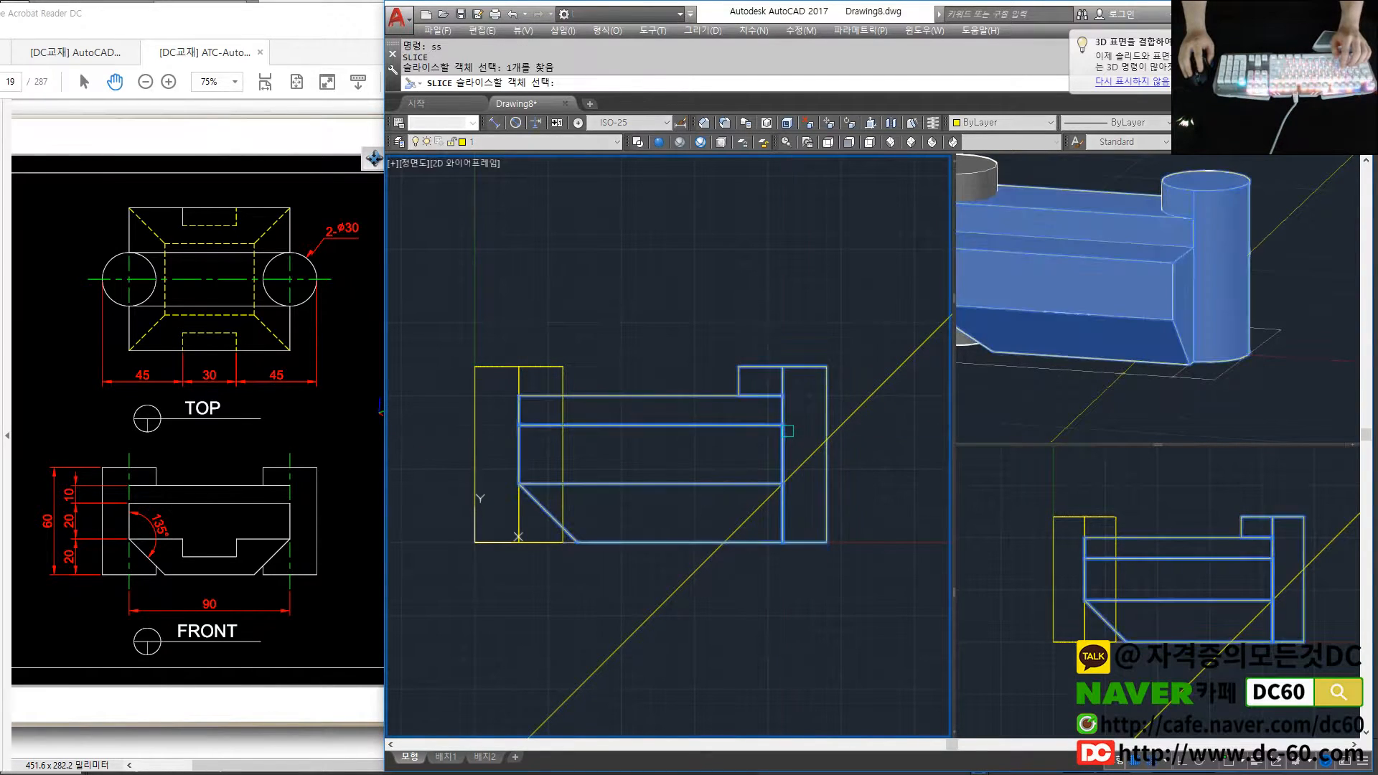
{"action": "key", "text": "space"}
{"action": "right_click", "coordinate": [808, 456], "text": "shift"}
{"action": "key", "text": "r"}
{"action": "left_click", "coordinate": [811, 454]}
{"action": "right_click", "coordinate": [776, 489], "text": "shift"}
{"action": "key", "text": "r"}
{"action": "left_click", "coordinate": [768, 502]}
{"action": "left_click", "coordinate": [726, 465]}
{"action": "scroll", "coordinate": [795, 489], "scroll_direction": "up", "scroll_amount": 1}
{"action": "left_click", "coordinate": [1077, 379]}
Undo the slice and the union of the block with the right cylinder
{"action": "key", "text": "ctrl+z"}
{"action": "key", "text": "ctrl+z"}
{"action": "key", "text": "ctrl+z"}
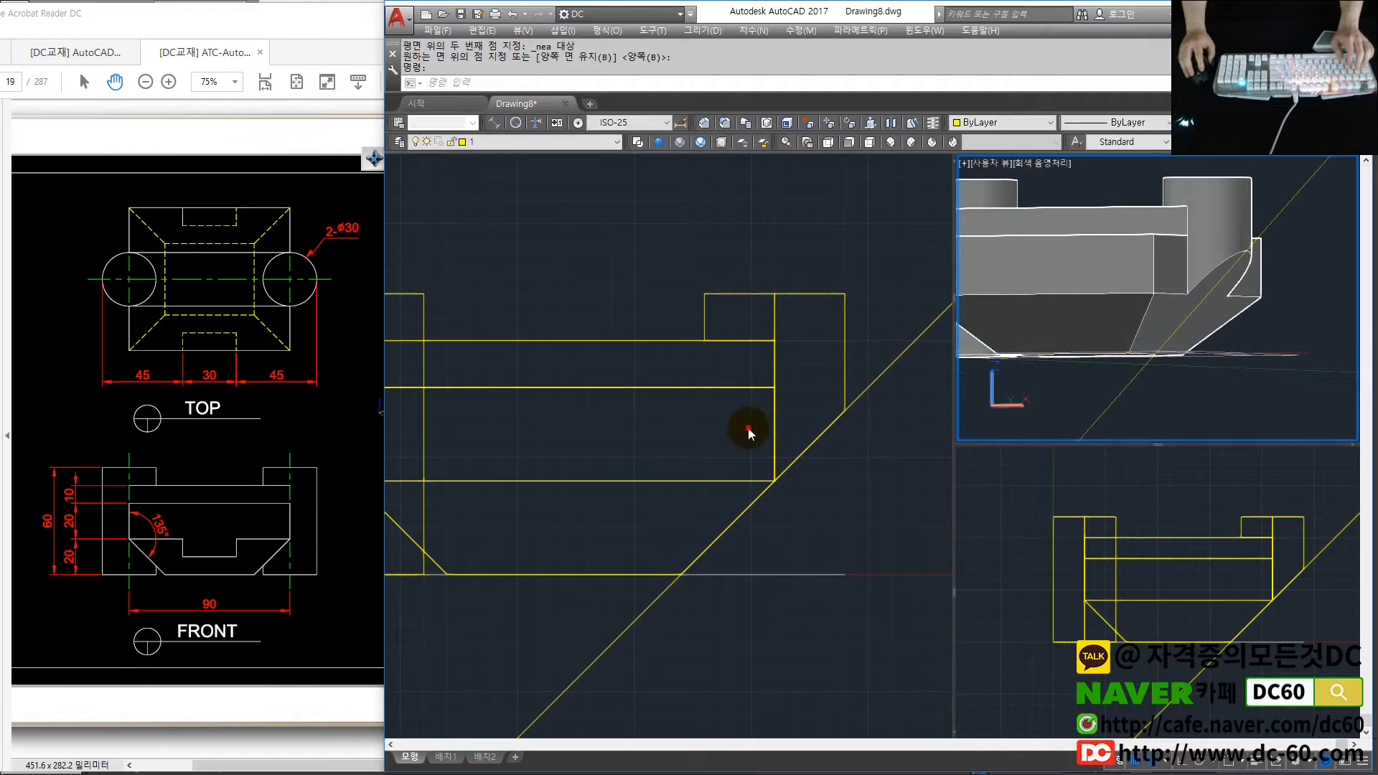
{"action": "key", "text": "ctrl+z"}
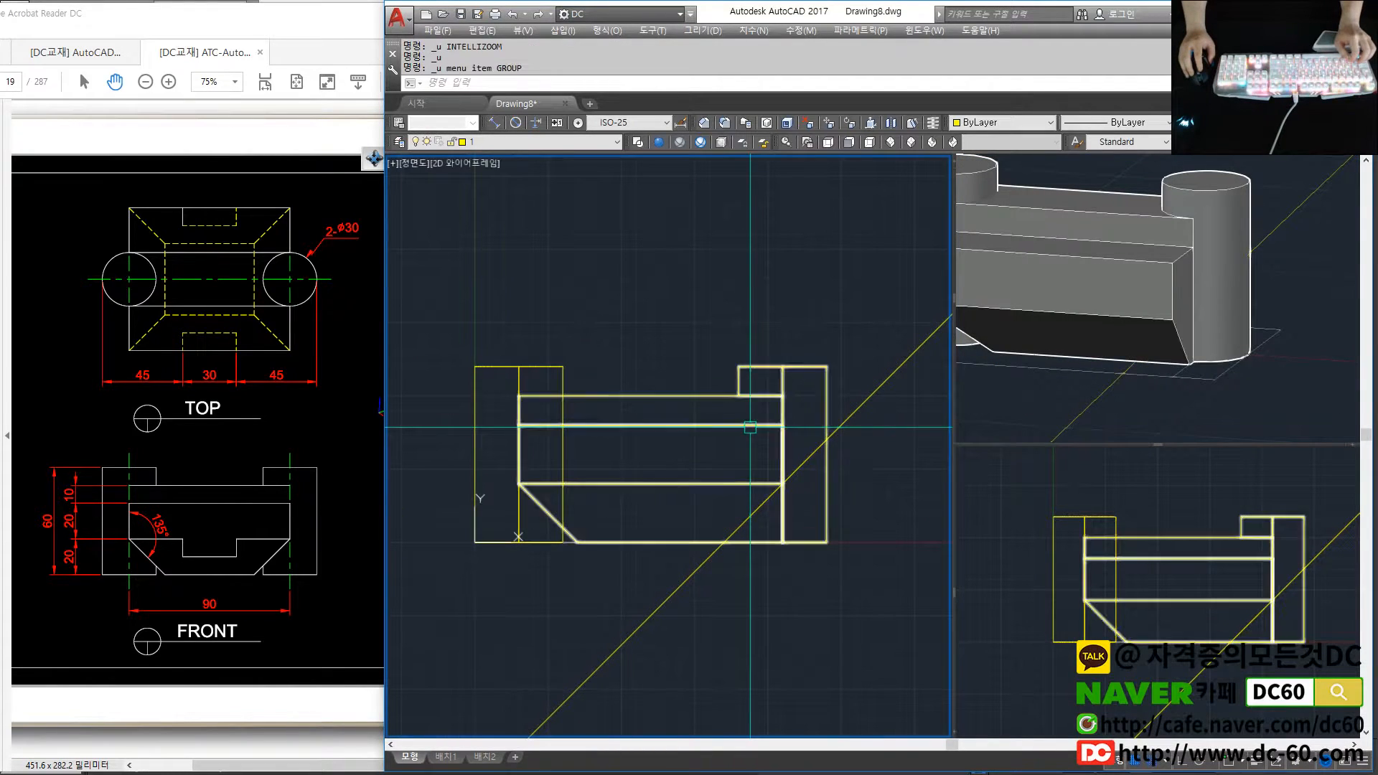
{"action": "type", "text": "e"}
{"action": "key", "text": "Escape"}
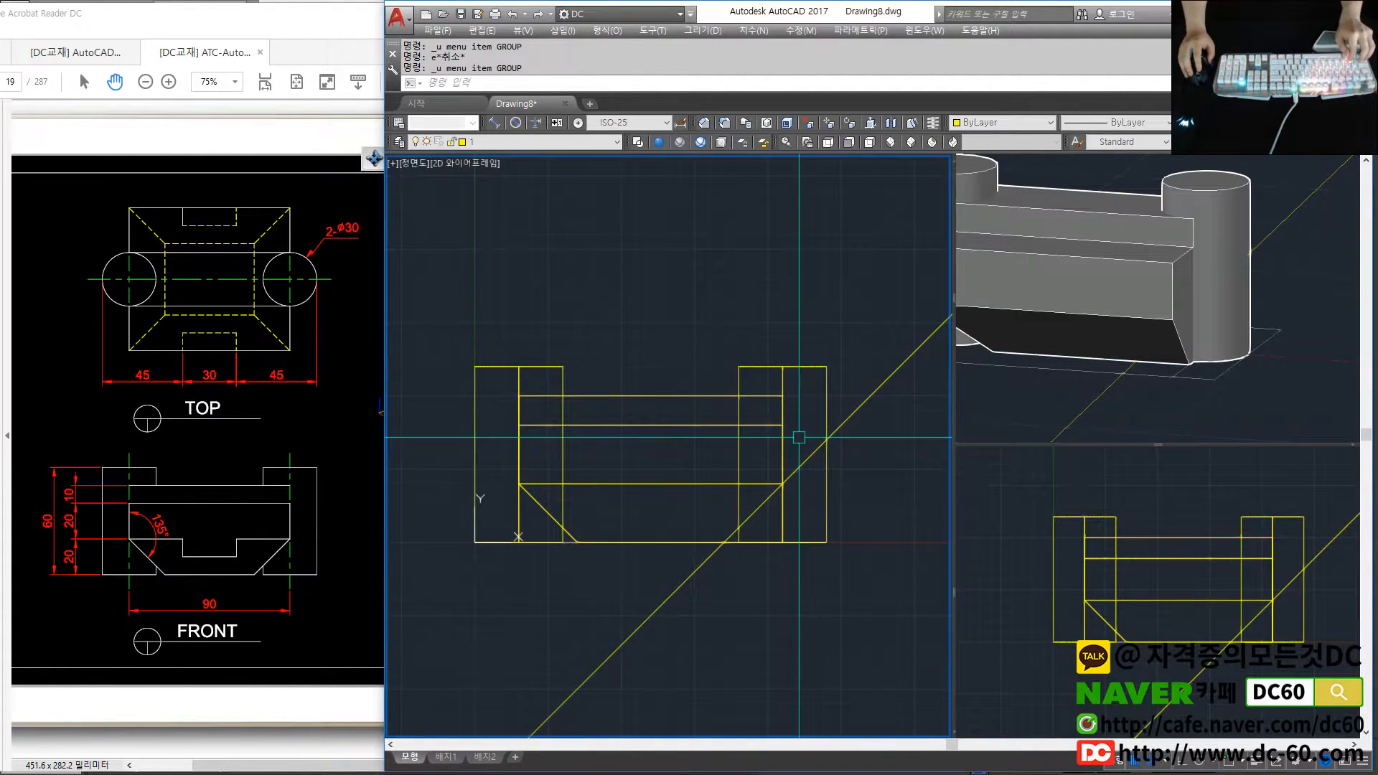
{"action": "type", "text": "e"}
{"action": "key", "text": "space"}
{"action": "key", "text": "Escape"}
{"action": "left_click", "coordinate": [782, 378]}
{"action": "key", "text": "Escape"}
{"action": "type", "text": "e"}
{"action": "key", "text": "space"}
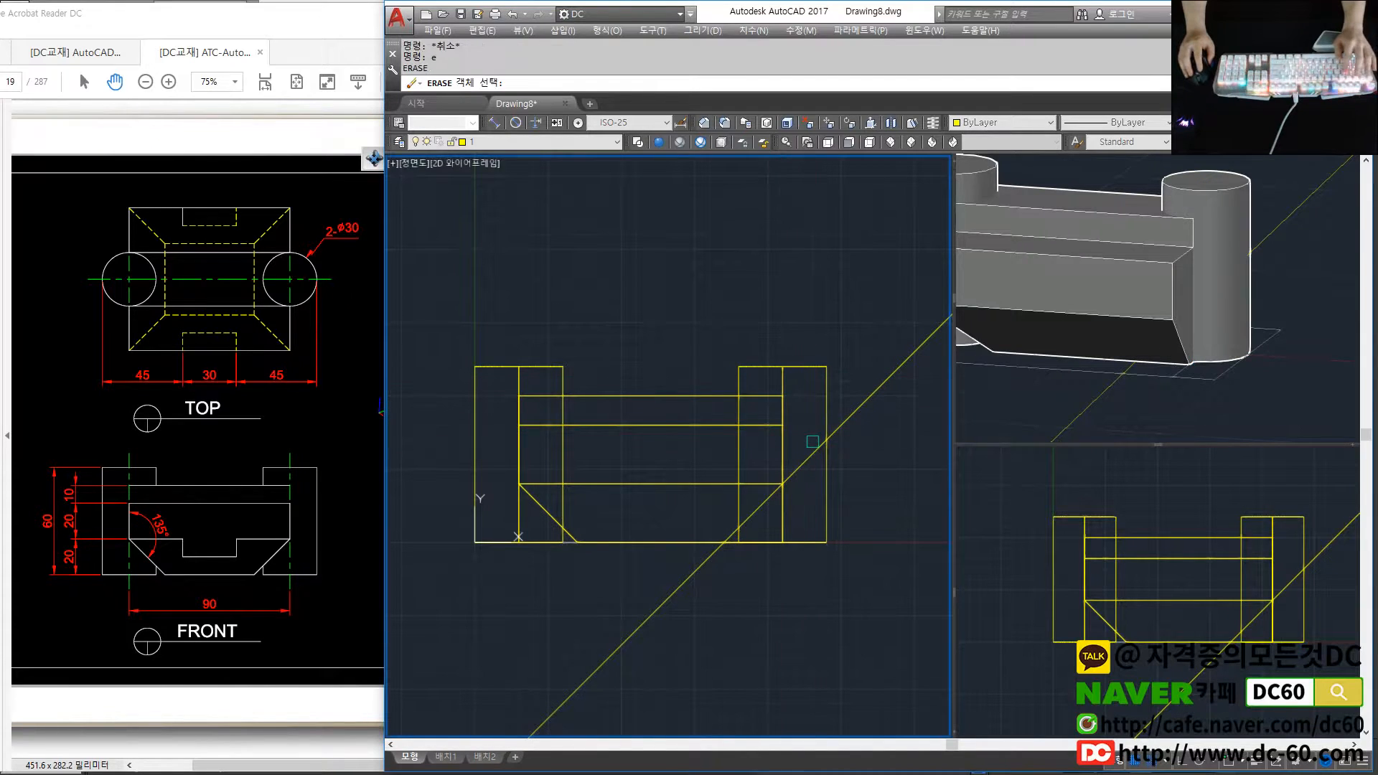
{"action": "key", "text": "Escape"}
Slice only the block along the diagonal construction line in the front view, keeping the side above the line
{"action": "type", "text": "sl"}
{"action": "key", "text": "space"}
{"action": "left_click", "coordinate": [715, 484]}
{"action": "key", "text": "space"}
{"action": "right_click", "coordinate": [756, 498], "text": "shift"}
{"action": "key", "text": "r"}
{"action": "left_click", "coordinate": [767, 498]}
{"action": "right_click", "coordinate": [723, 540], "text": "shift"}
{"action": "key", "text": "r"}
{"action": "left_click", "coordinate": [717, 542]}
{"action": "left_click", "coordinate": [702, 504]}
{"action": "key", "text": "Escape"}
Erase the remaining diagonal construction line beside the right cylinder
{"action": "type", "text": "e"}
{"action": "key", "text": "space"}
{"action": "left_click", "coordinate": [878, 468]}
{"action": "left_click", "coordinate": [848, 379]}
{"action": "key", "text": "space"}
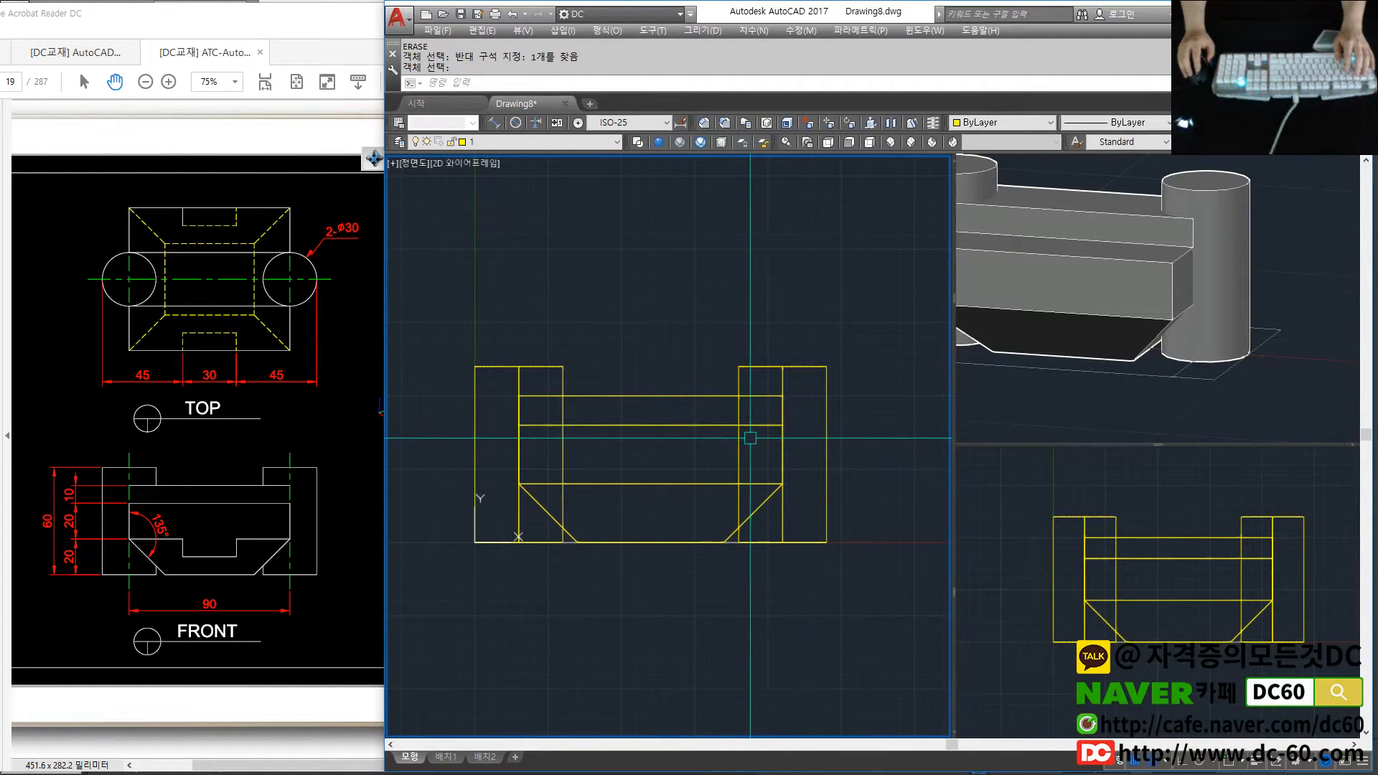
{"action": "left_click", "coordinate": [706, 423]}
{"action": "type", "text": "uni"}
{"action": "key", "text": "space"}
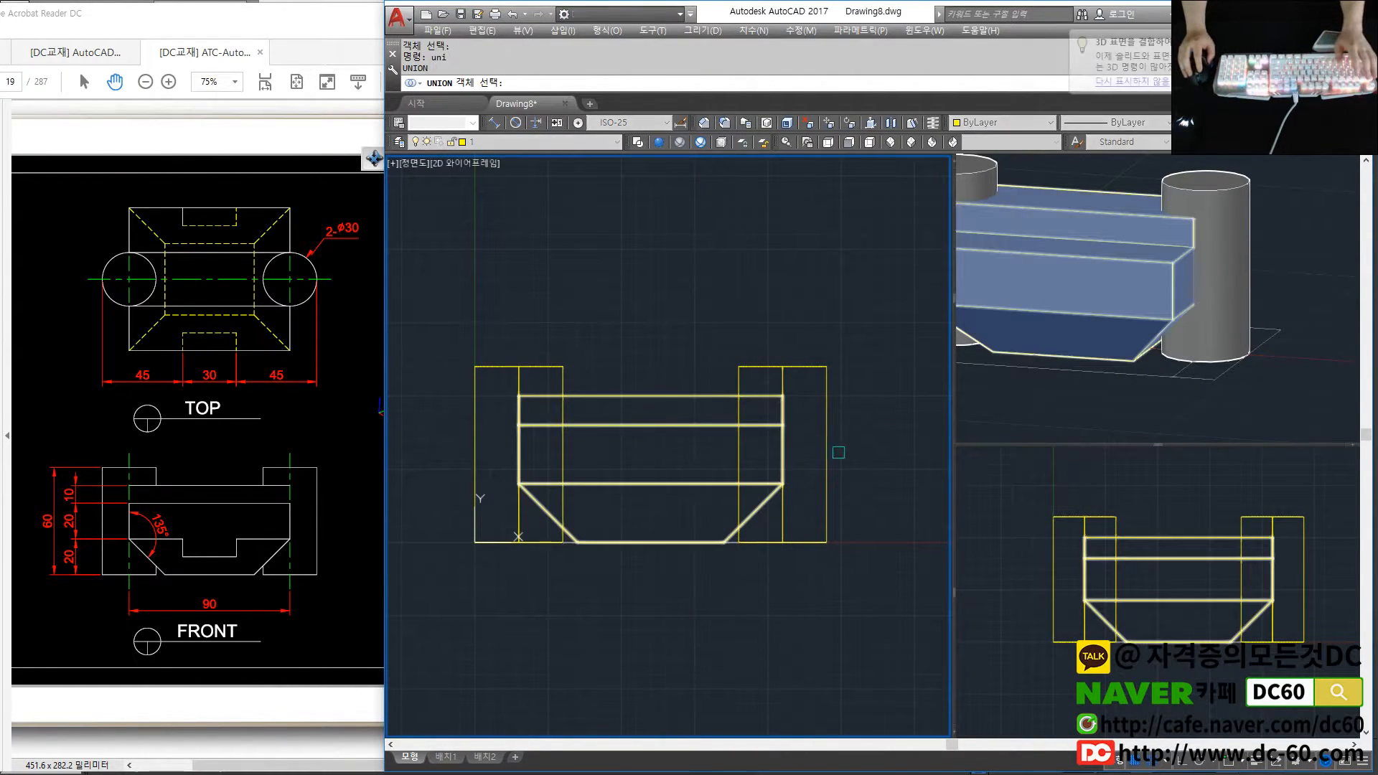
{"action": "left_click", "coordinate": [871, 462]}
{"action": "left_click", "coordinate": [539, 338]}
{"action": "key", "text": "Escape"}
Show the model in top view and union the block with both cylinders into one solid
{"action": "type", "text": "t"}
{"action": "key", "text": "space"}
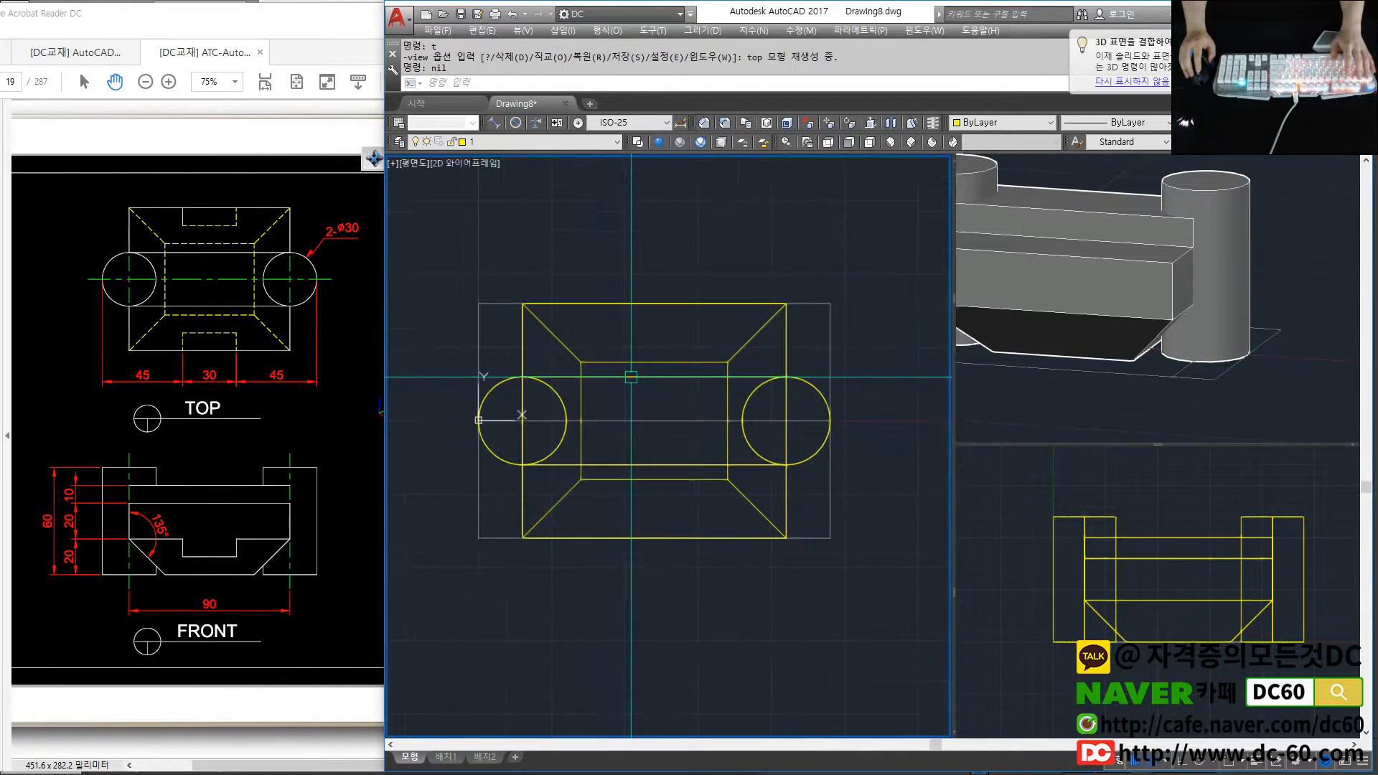
{"action": "type", "text": "uni"}
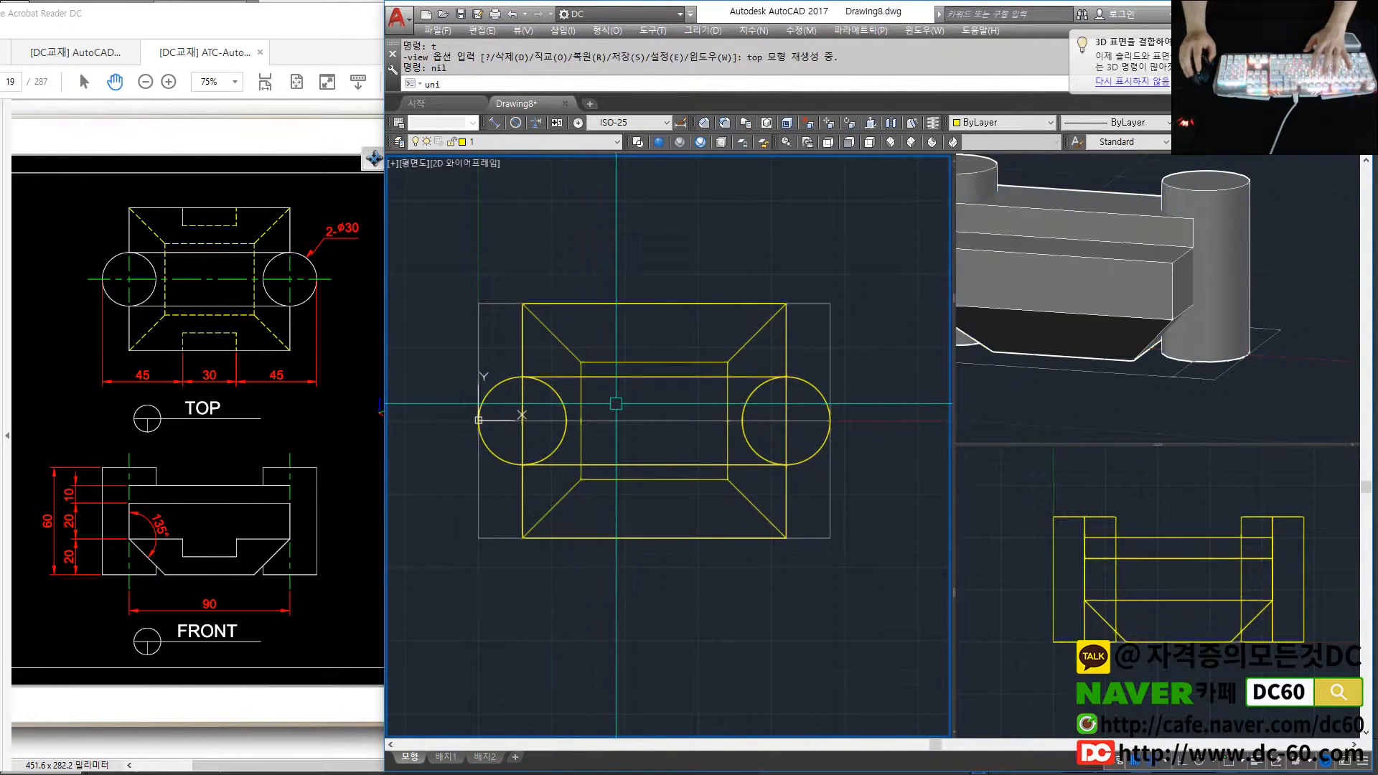
{"action": "key", "text": "space"}
{"action": "left_click", "coordinate": [868, 606]}
{"action": "left_click", "coordinate": [463, 255]}
{"action": "key", "text": "space"}
{"action": "key", "text": "Escape"}
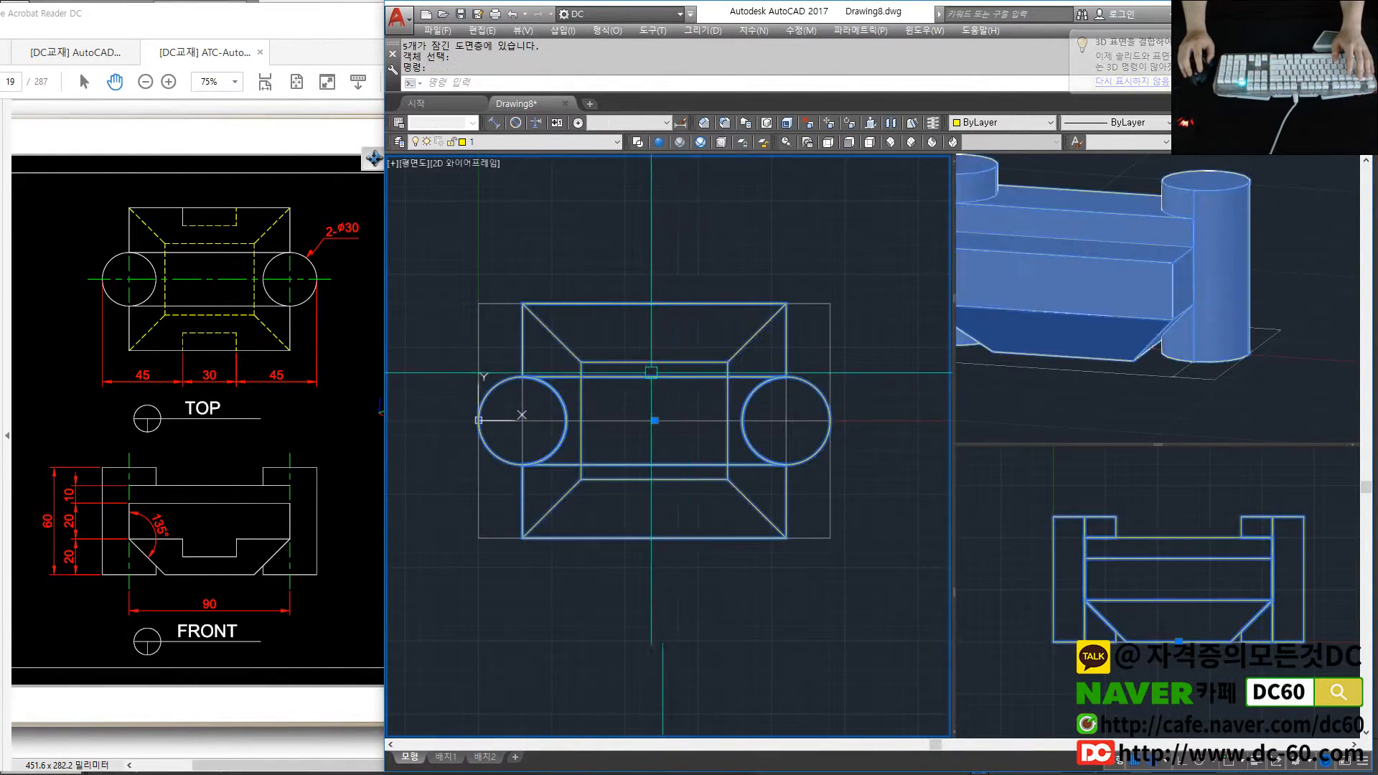
Check the side notch in the PDF drawing's FRONT and RIGHT views, and set the main AutoCAD viewport to the front view
{"action": "left_click", "coordinate": [224, 554]}
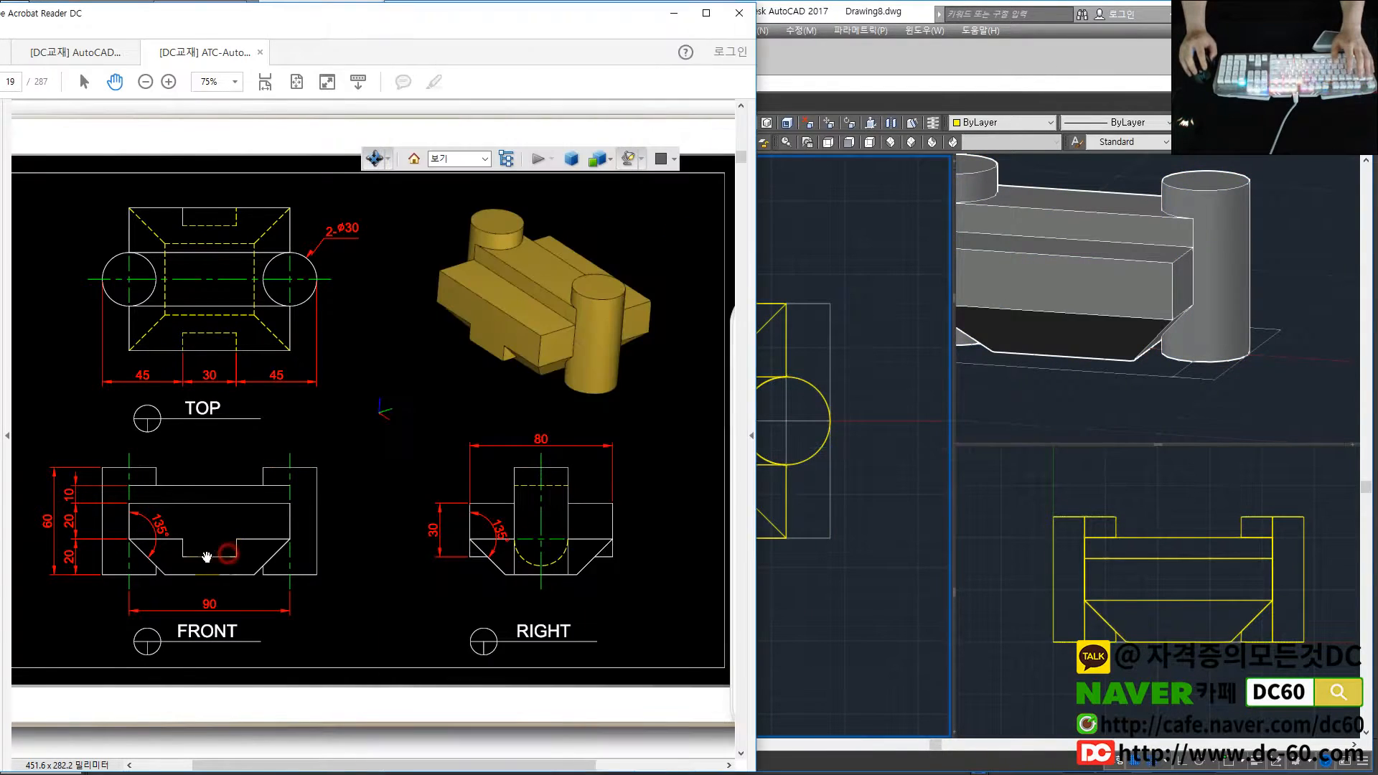
{"action": "left_click", "coordinate": [805, 513]}
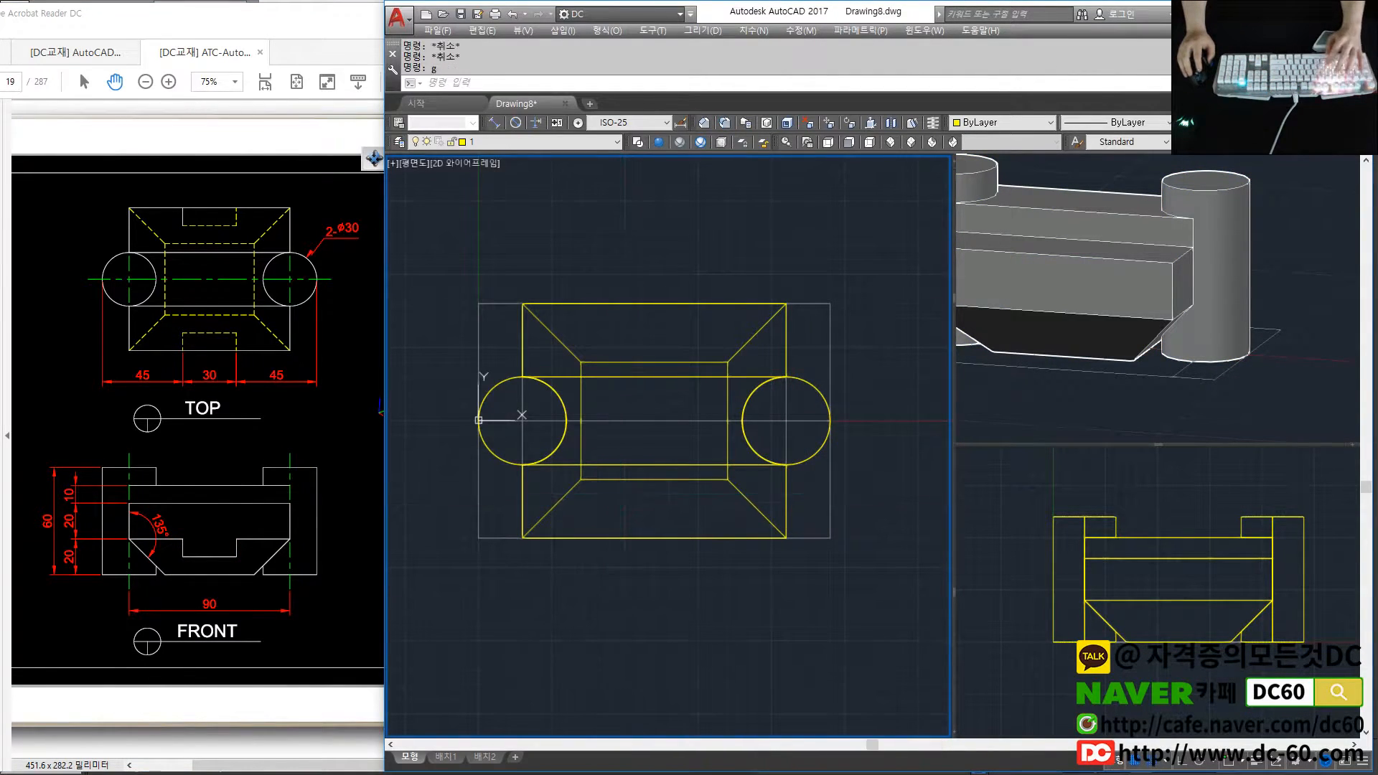
{"action": "key", "text": "Return"}
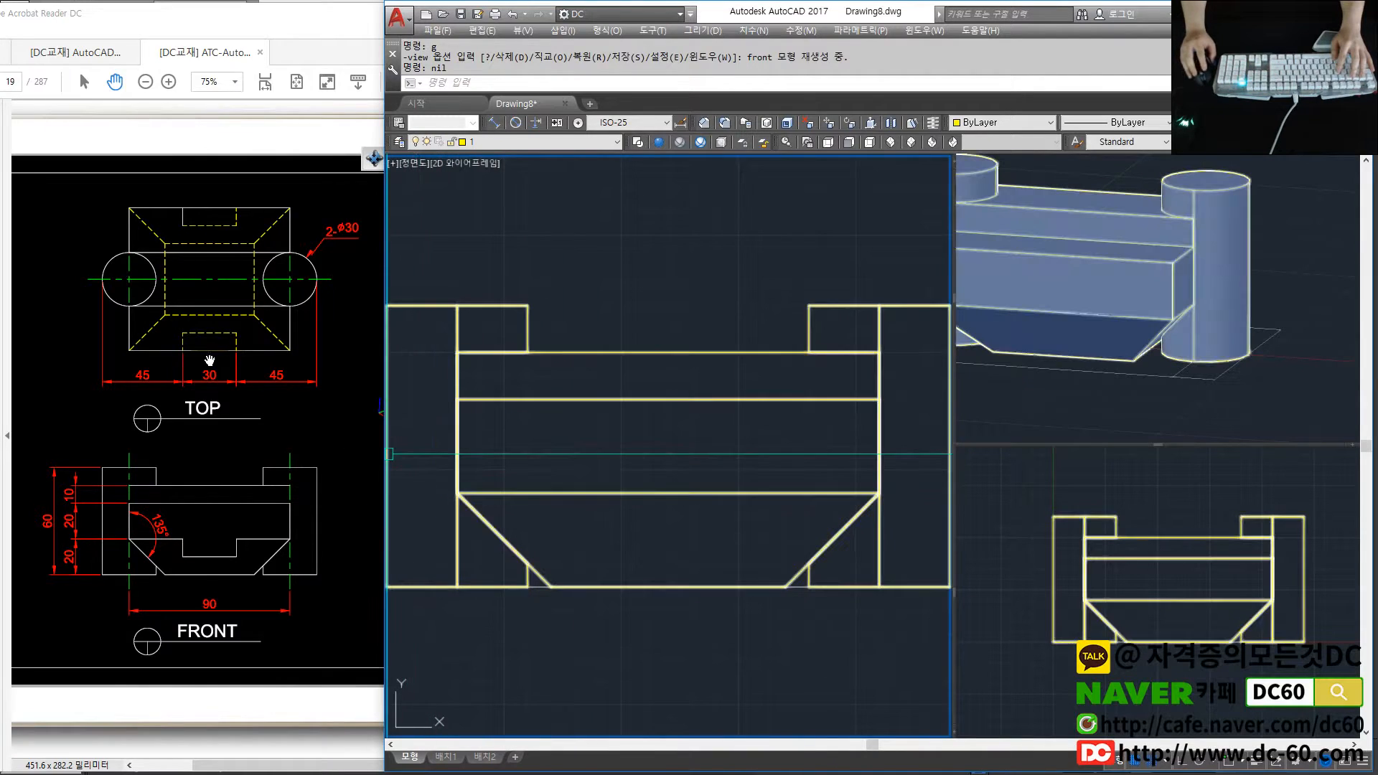
{"action": "left_click", "coordinate": [241, 517]}
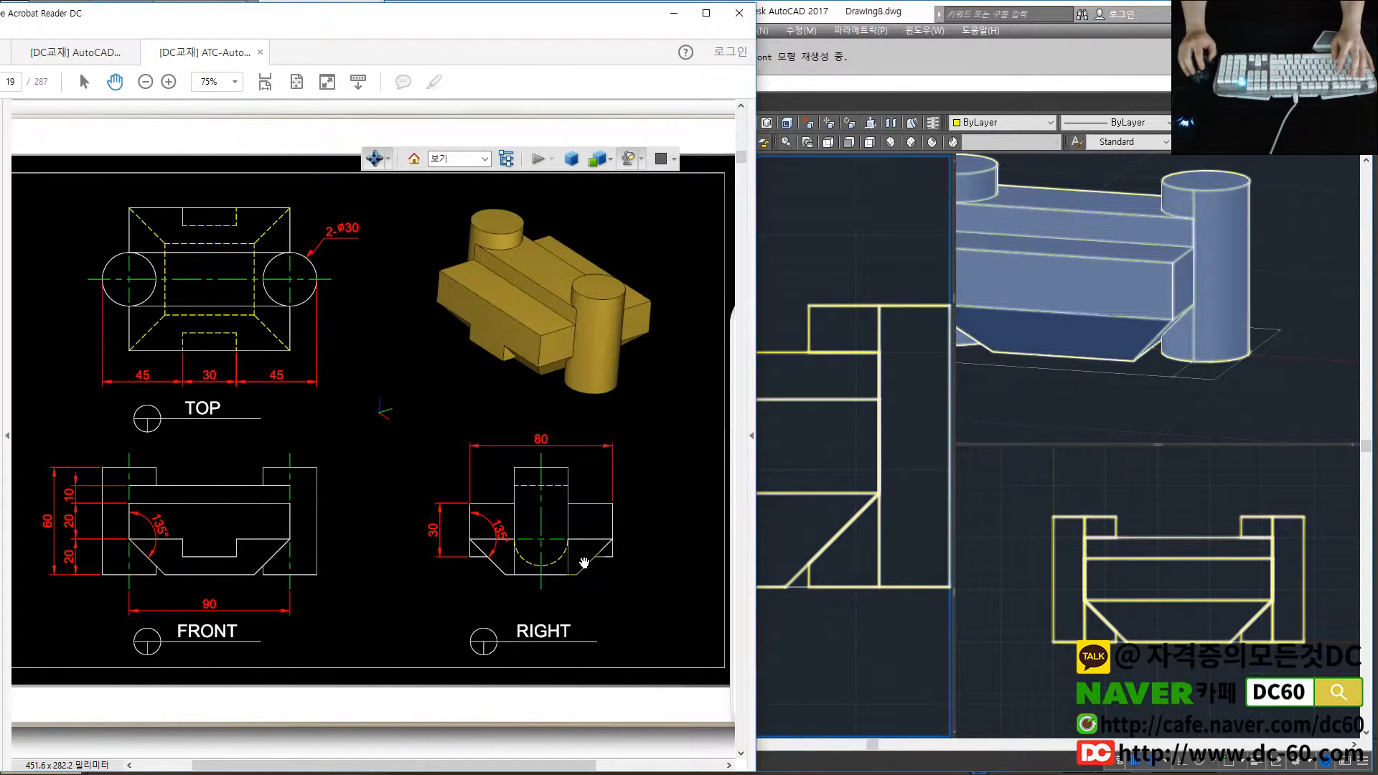
{"action": "left_click", "coordinate": [193, 546]}
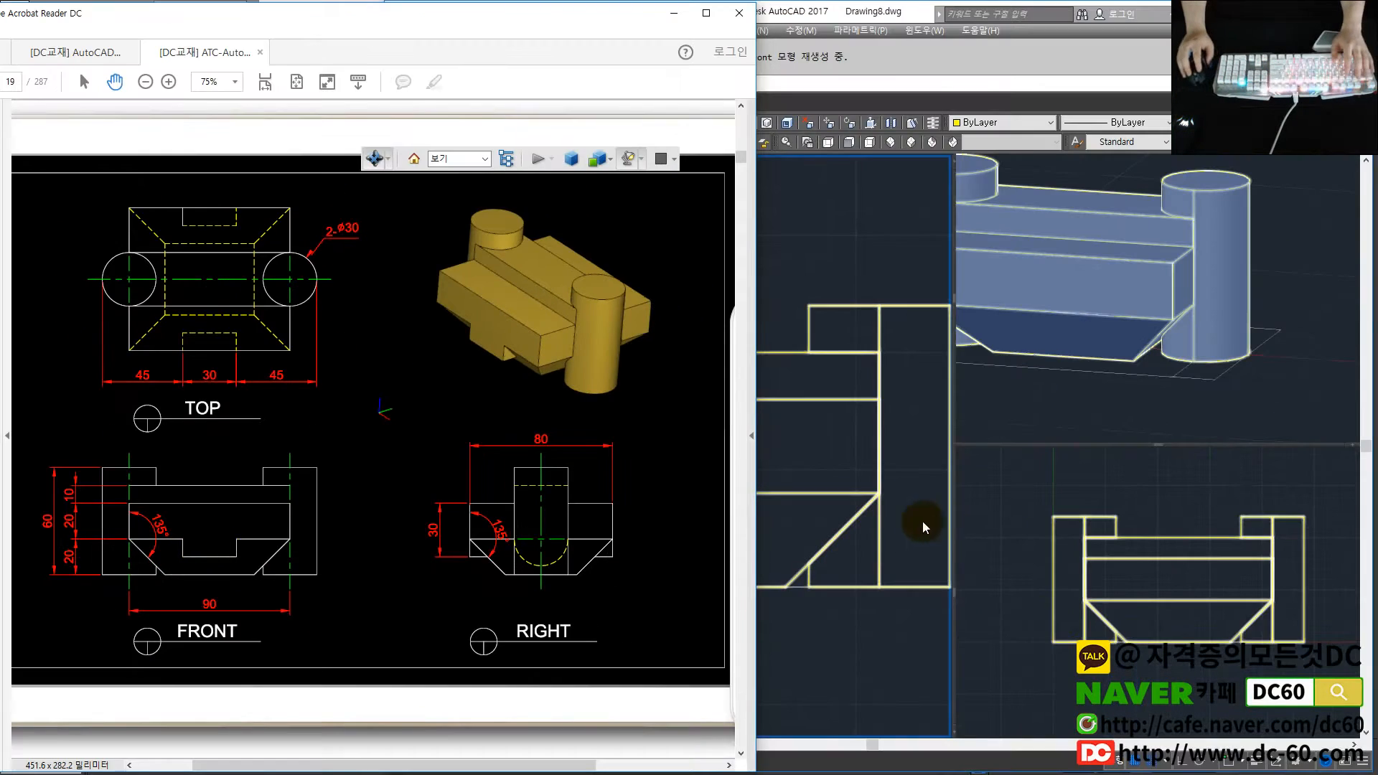
{"action": "left_click", "coordinate": [1086, 503]}
Make layer 2 current and draw a vertical centre line between the block's bottom edge and the upper edge of its sloped faces
{"action": "key", "text": "Return"}
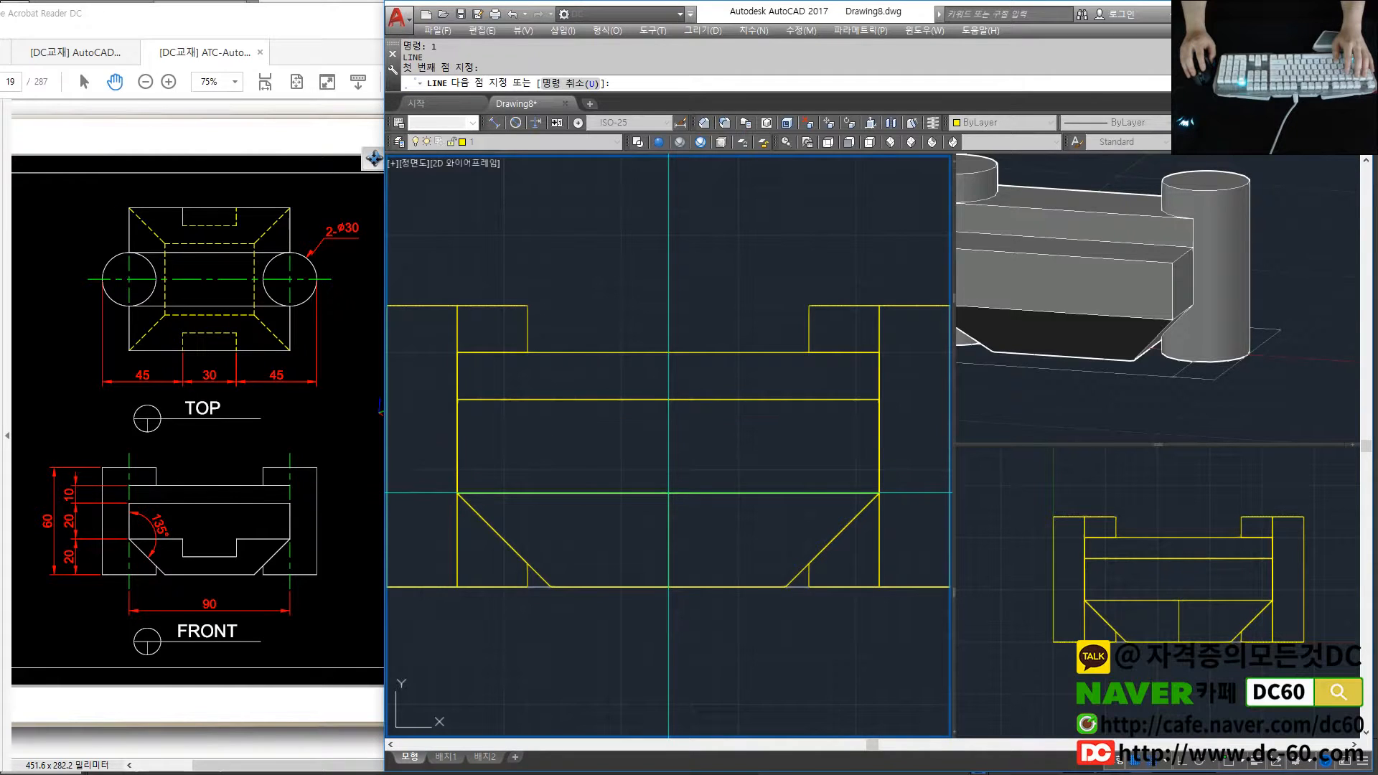
{"action": "key", "text": "Escape"}
{"action": "left_click", "coordinate": [557, 142]}
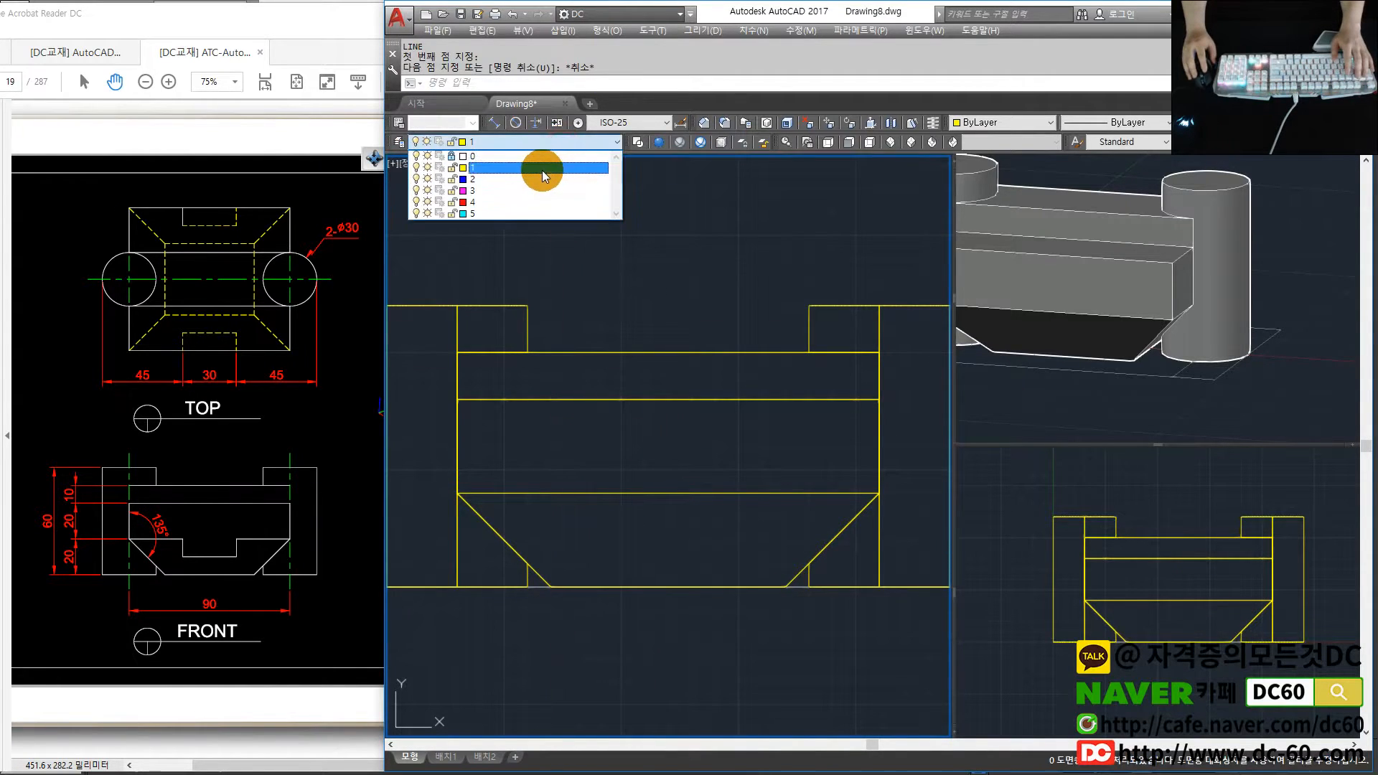
{"action": "left_click", "coordinate": [540, 179]}
{"action": "type", "text": "l"}
{"action": "key", "text": "Return"}
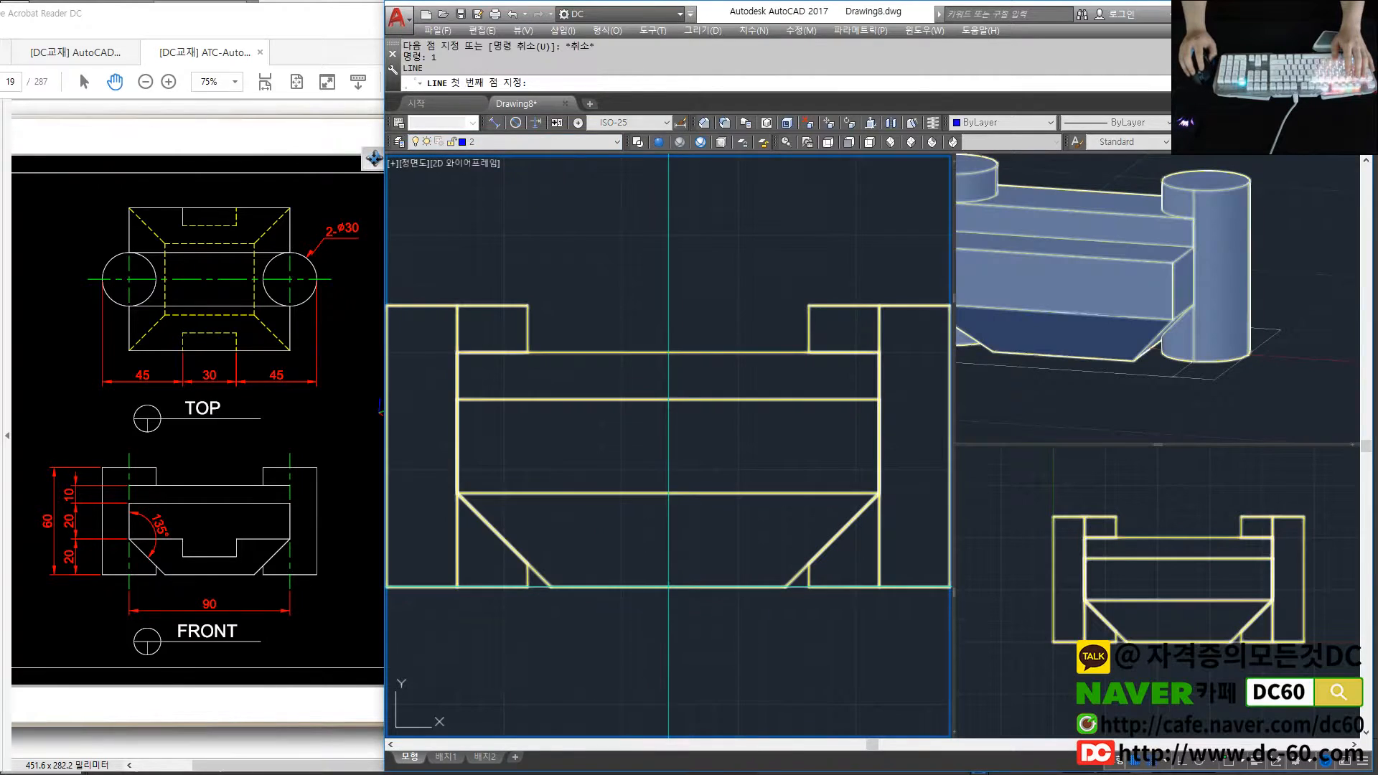
{"action": "key", "text": "Escape"}
Offset the vertical centre line 15 mm to both sides
{"action": "type", "text": "o"}
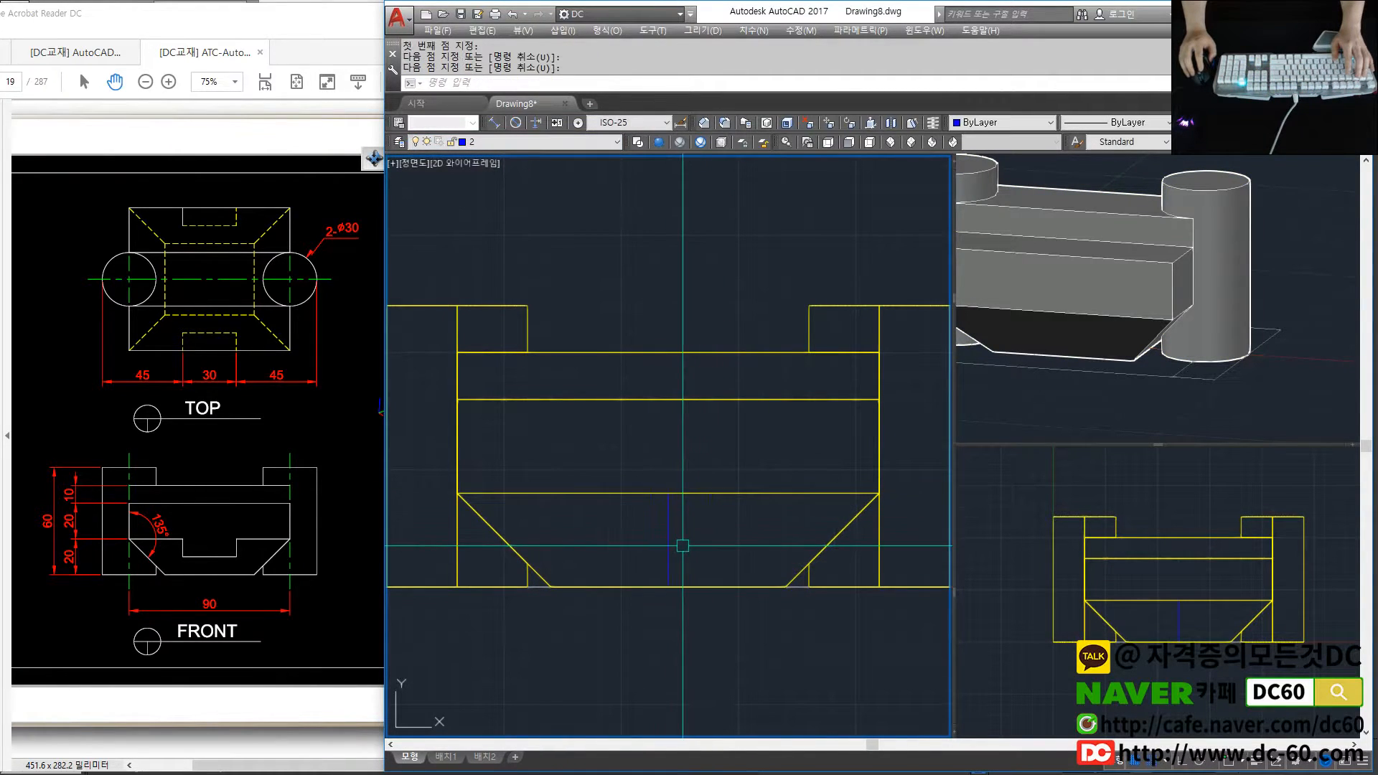
{"action": "key", "text": "Return"}
{"action": "type", "text": "15"}
{"action": "key", "text": "space"}
{"action": "left_click", "coordinate": [670, 532]}
{"action": "left_click", "coordinate": [623, 515]}
{"action": "left_click", "coordinate": [671, 527]}
{"action": "left_click", "coordinate": [757, 526]}
{"action": "key", "text": "Escape"}
Draw a horizontal line connecting the upper ends of the two offset vertical lines
{"action": "type", "text": "l"}
{"action": "key", "text": "Return"}
{"action": "left_click", "coordinate": [692, 493]}
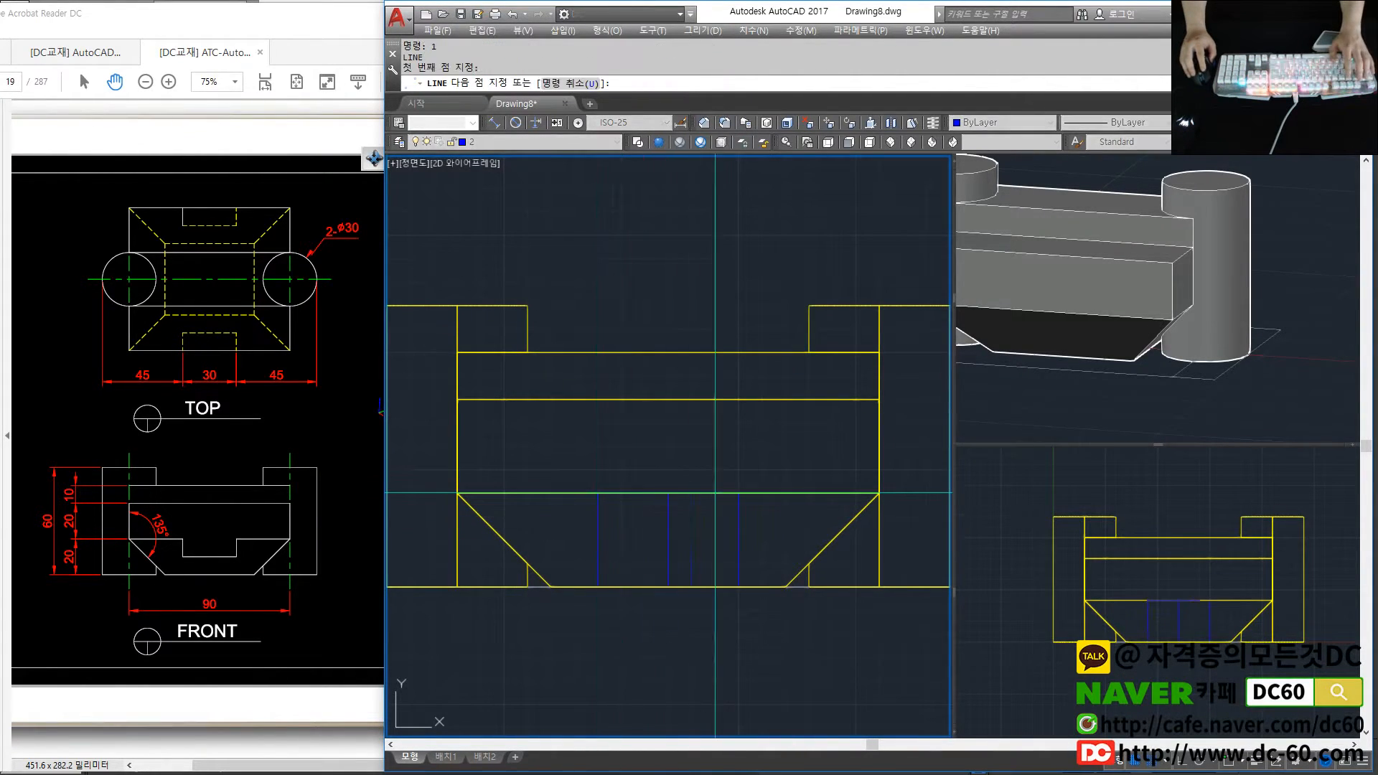
{"action": "left_click", "coordinate": [739, 492]}
{"action": "key", "text": "Return"}
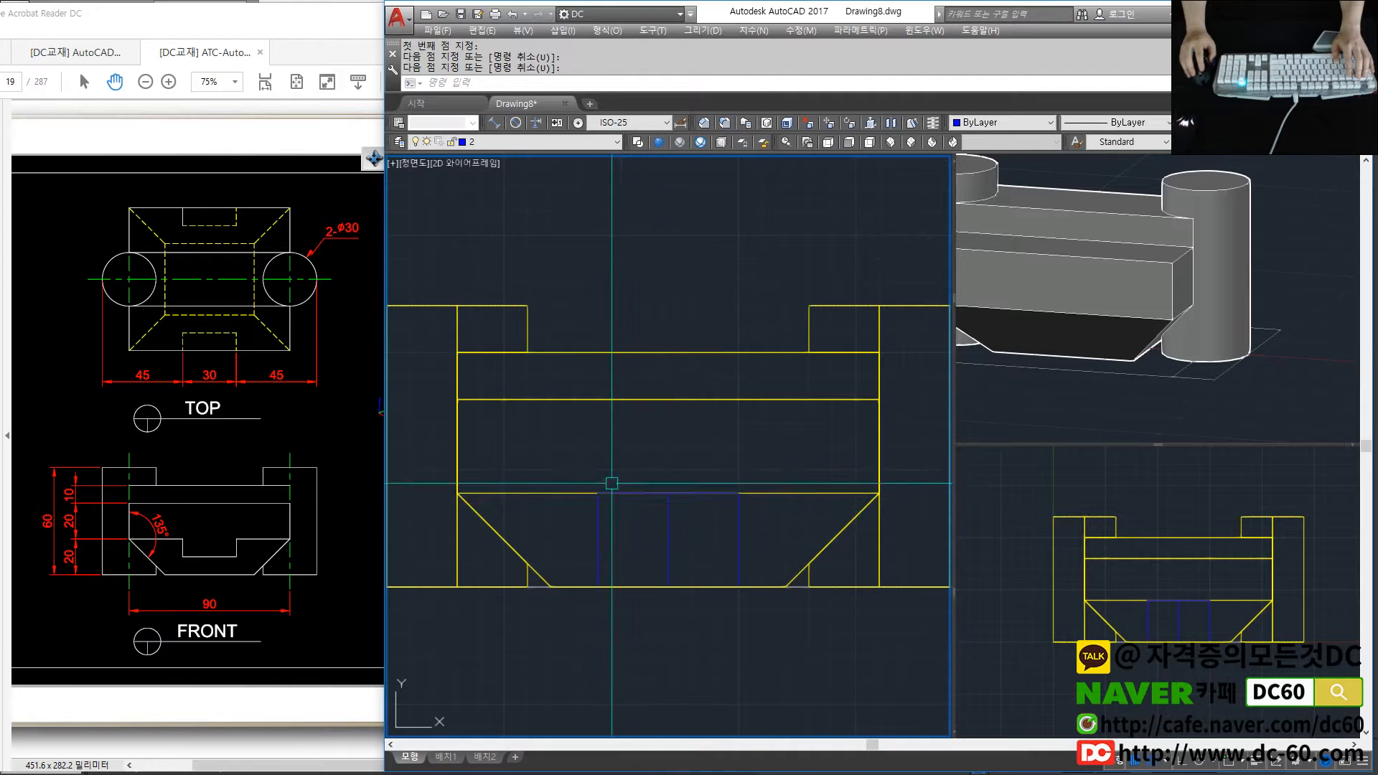
Offset the horizontal top line 10 mm downward
{"action": "type", "text": "o"}
{"action": "key", "text": "space"}
{"action": "type", "text": "10"}
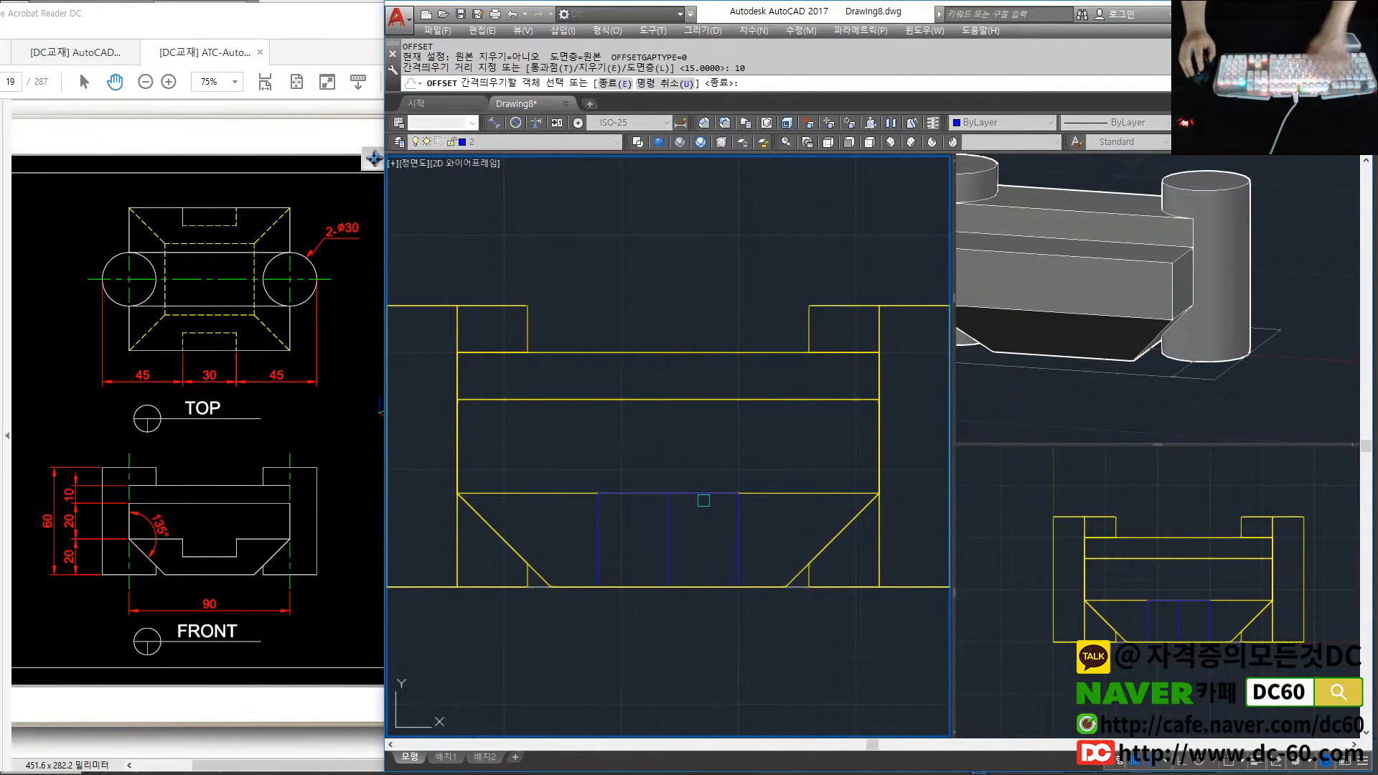
{"action": "key", "text": "space"}
{"action": "left_click", "coordinate": [692, 493]}
{"action": "left_click", "coordinate": [692, 540]}
{"action": "key", "text": "Escape"}
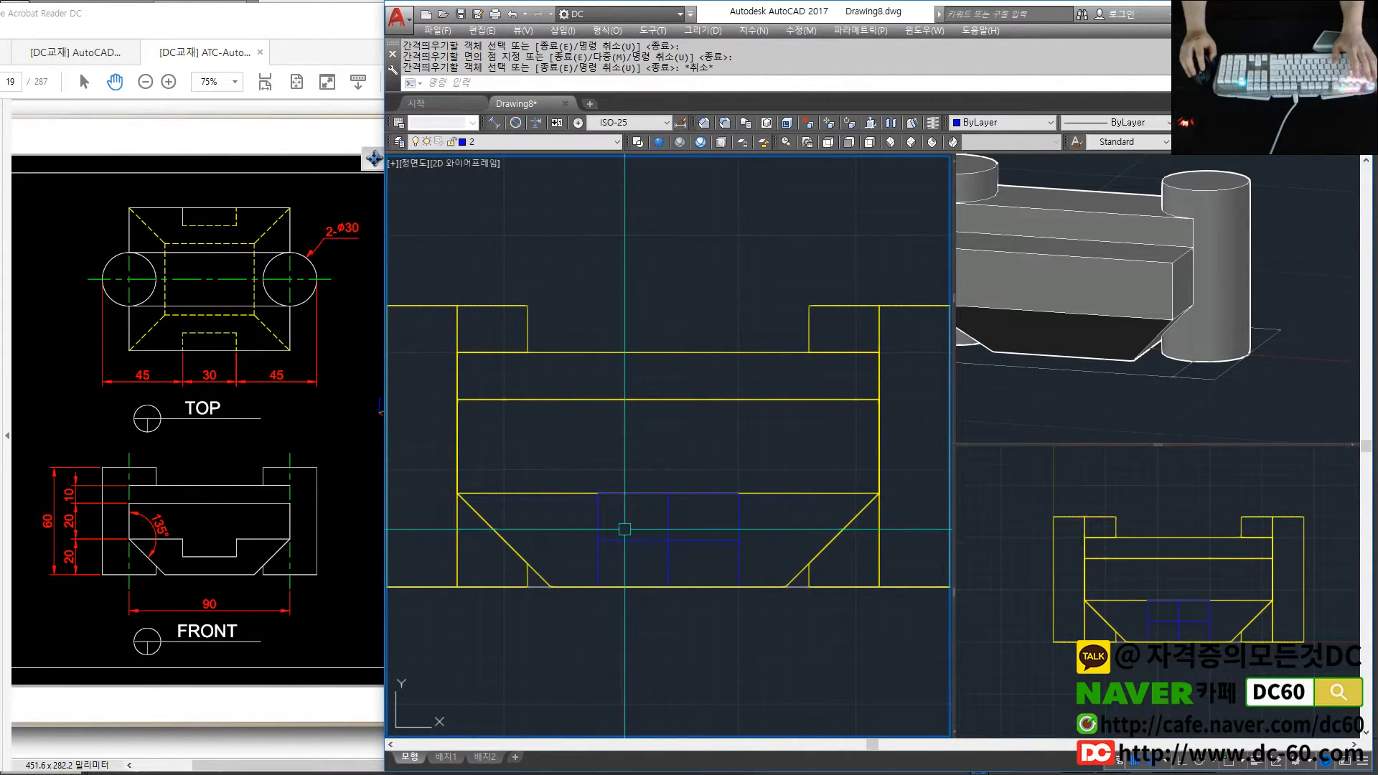
Erase the horizontal line offset below the notch's top line
{"action": "scroll", "coordinate": [631, 534], "scroll_direction": "up", "scroll_amount": 2}
{"action": "type", "text": "e"}
{"action": "key", "text": "space"}
{"action": "left_click", "coordinate": [636, 548]}
{"action": "key", "text": "space"}
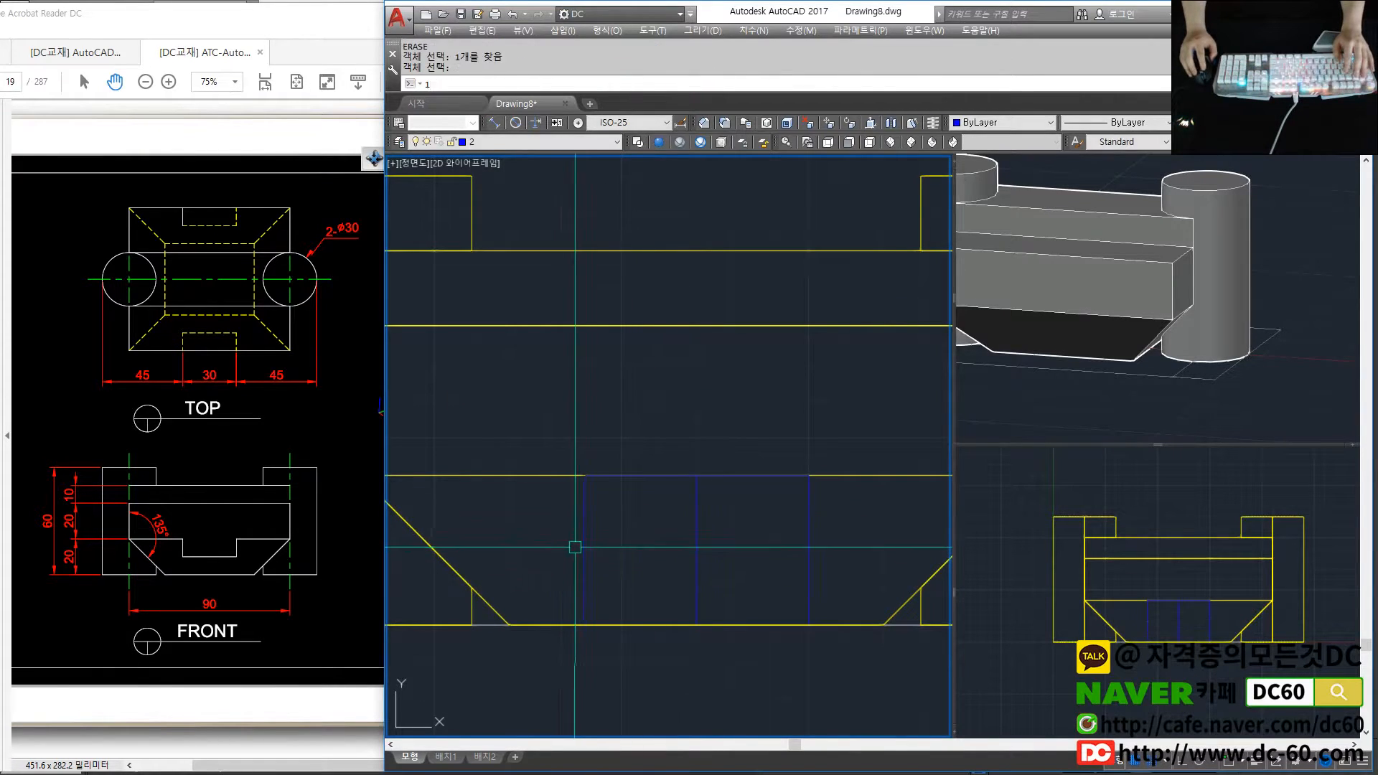
Draw a horizontal line between the midpoints of the two outer vertical lines
{"action": "type", "text": "l"}
{"action": "key", "text": "space"}
{"action": "left_click", "coordinate": [584, 550]}
{"action": "left_click", "coordinate": [809, 550]}
{"action": "key", "text": "space"}
Fillet the notch profile's lower corners with radius 0 to trim the vertical lines at the horizontal line
{"action": "type", "text": "f"}
{"action": "key", "text": "space"}
{"action": "left_click", "coordinate": [586, 526]}
{"action": "left_click", "coordinate": [647, 555]}
{"action": "key", "text": "Escape"}
{"action": "key", "text": "Escape"}
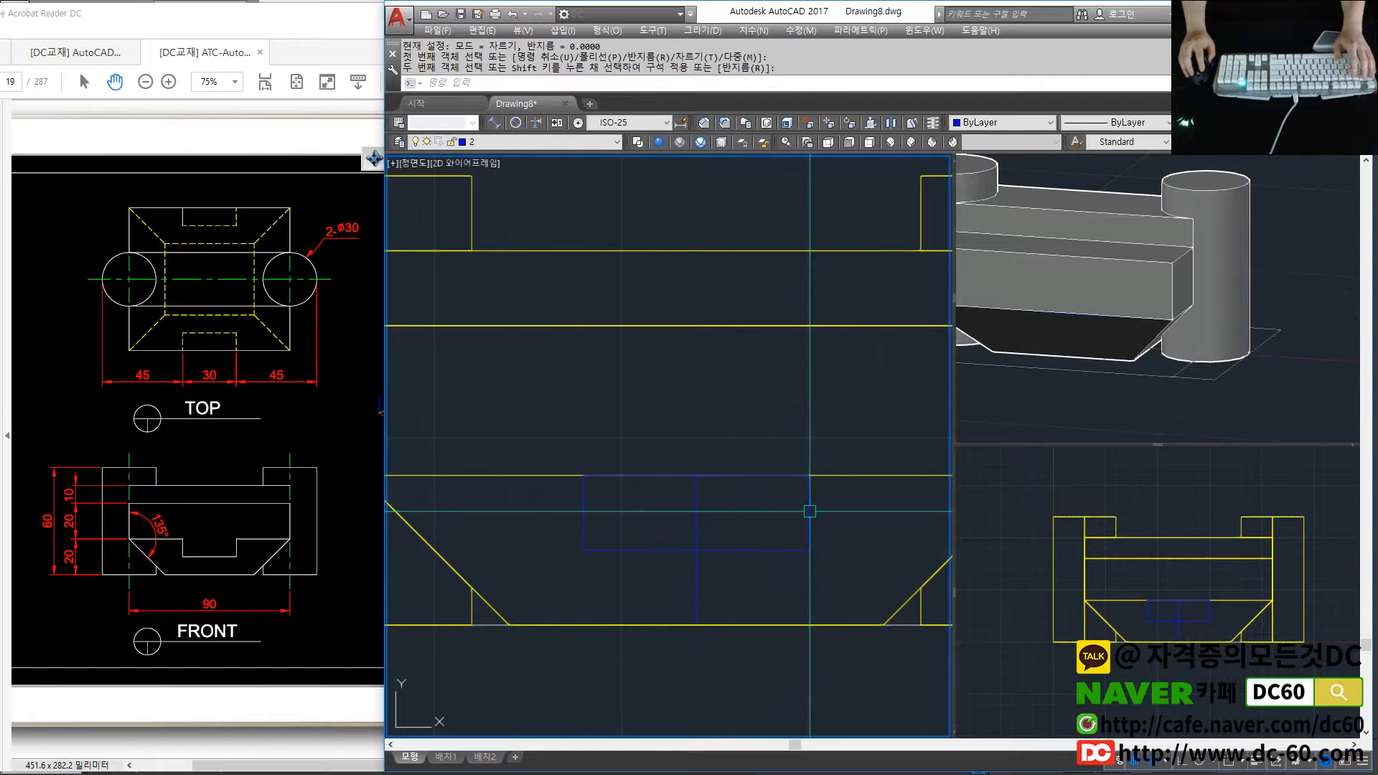
Join the four lines of the notch rectangle into a single polyline
{"action": "scroll", "coordinate": [604, 468], "scroll_direction": "down", "scroll_amount": 2}
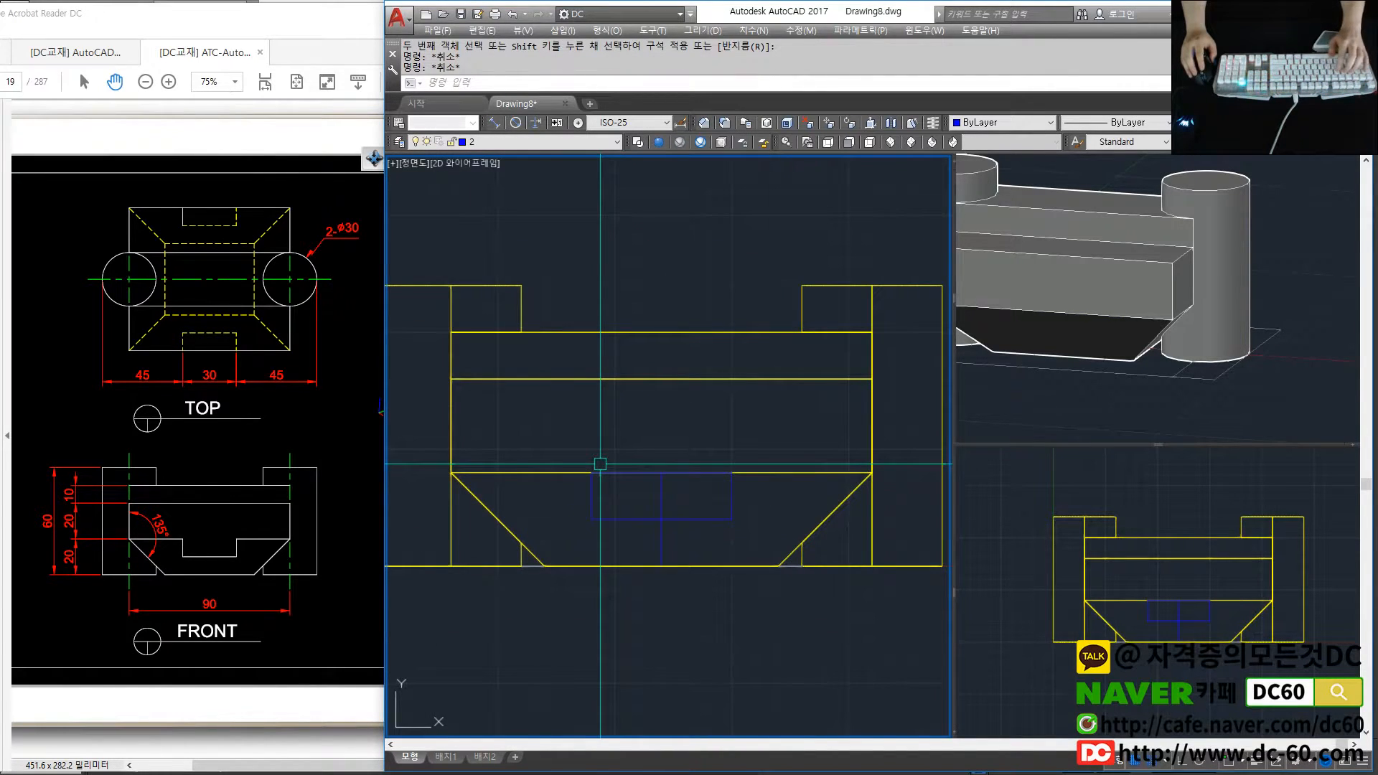
{"action": "key", "text": "space"}
{"action": "left_click", "coordinate": [572, 440]}
{"action": "left_click", "coordinate": [751, 545]}
{"action": "key", "text": "space"}
Erase the vertical centre line running through the notch rectangle
{"action": "type", "text": "e"}
{"action": "key", "text": "space"}
{"action": "left_click", "coordinate": [663, 497]}
{"action": "key", "text": "space"}
Show the 3D viewport in 2D wireframe from an oblique angle and select the notch rectangle
{"action": "left_click", "coordinate": [1020, 392]}
{"action": "scroll", "coordinate": [1077, 388], "scroll_direction": "down", "scroll_amount": 3}
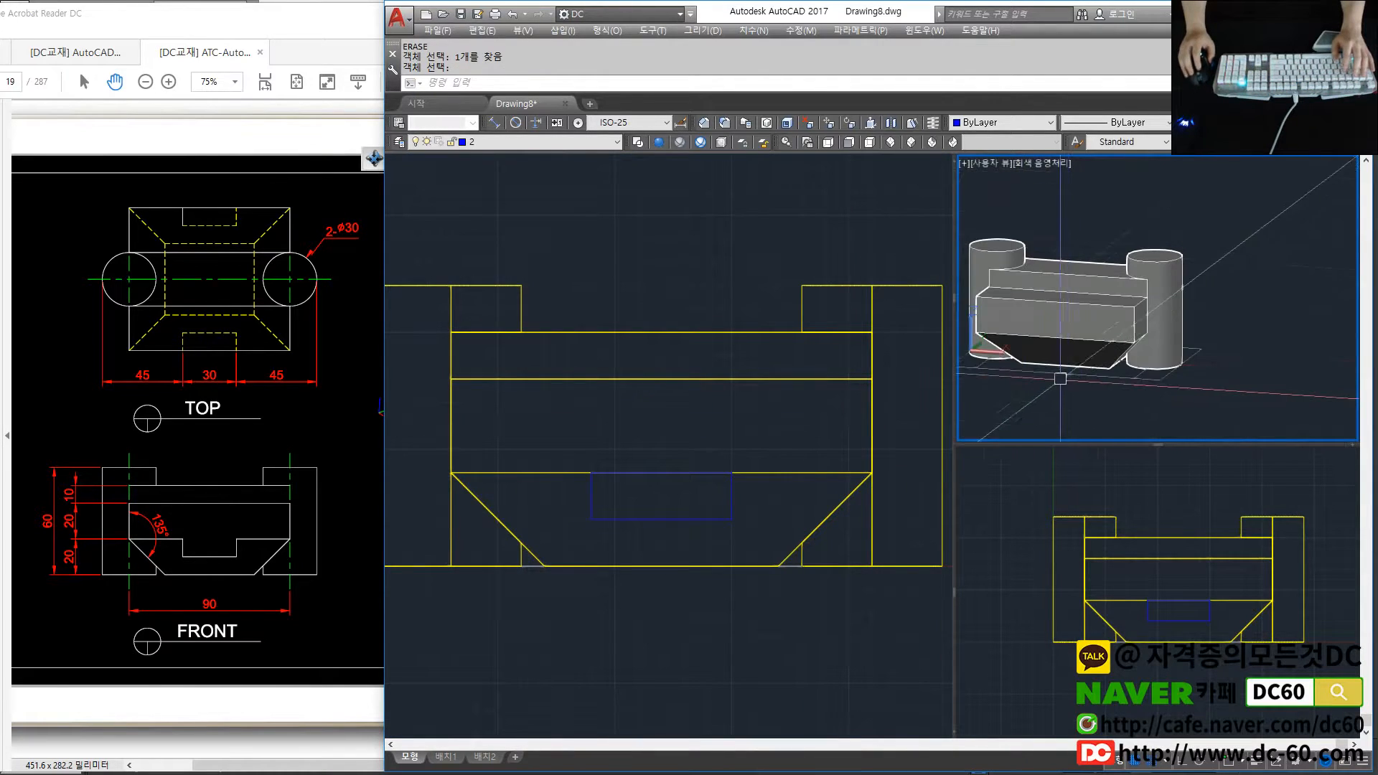
{"action": "type", "text": "t"}
{"action": "key", "text": "Return"}
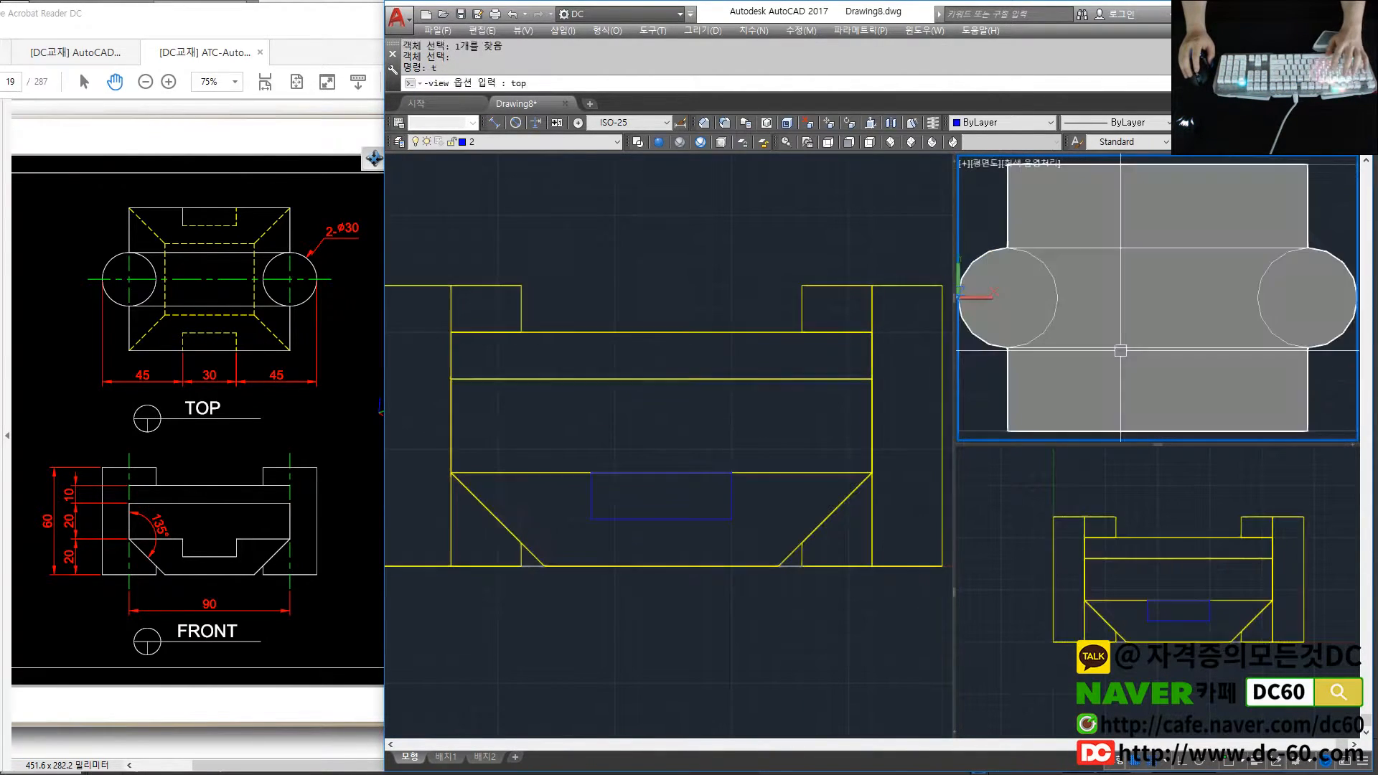
{"action": "mouse_move", "coordinate": [1123, 358]}
{"action": "middle_mouse_down", "text": "shift"}
{"action": "mouse_move", "coordinate": [1067, 277]}
{"action": "mouse_move", "coordinate": [1062, 338]}
{"action": "mouse_move", "coordinate": [1095, 321]}
{"action": "mouse_move", "coordinate": [1143, 348]}
{"action": "mouse_move", "coordinate": [1031, 363]}
{"action": "mouse_move", "coordinate": [1092, 308]}
{"action": "middle_mouse_up", "text": "shift"}
{"action": "type", "text": "2"}
{"action": "key", "text": "space"}
{"action": "scroll", "coordinate": [1161, 355], "scroll_direction": "up", "scroll_amount": 2}
{"action": "left_click", "coordinate": [1146, 354]}
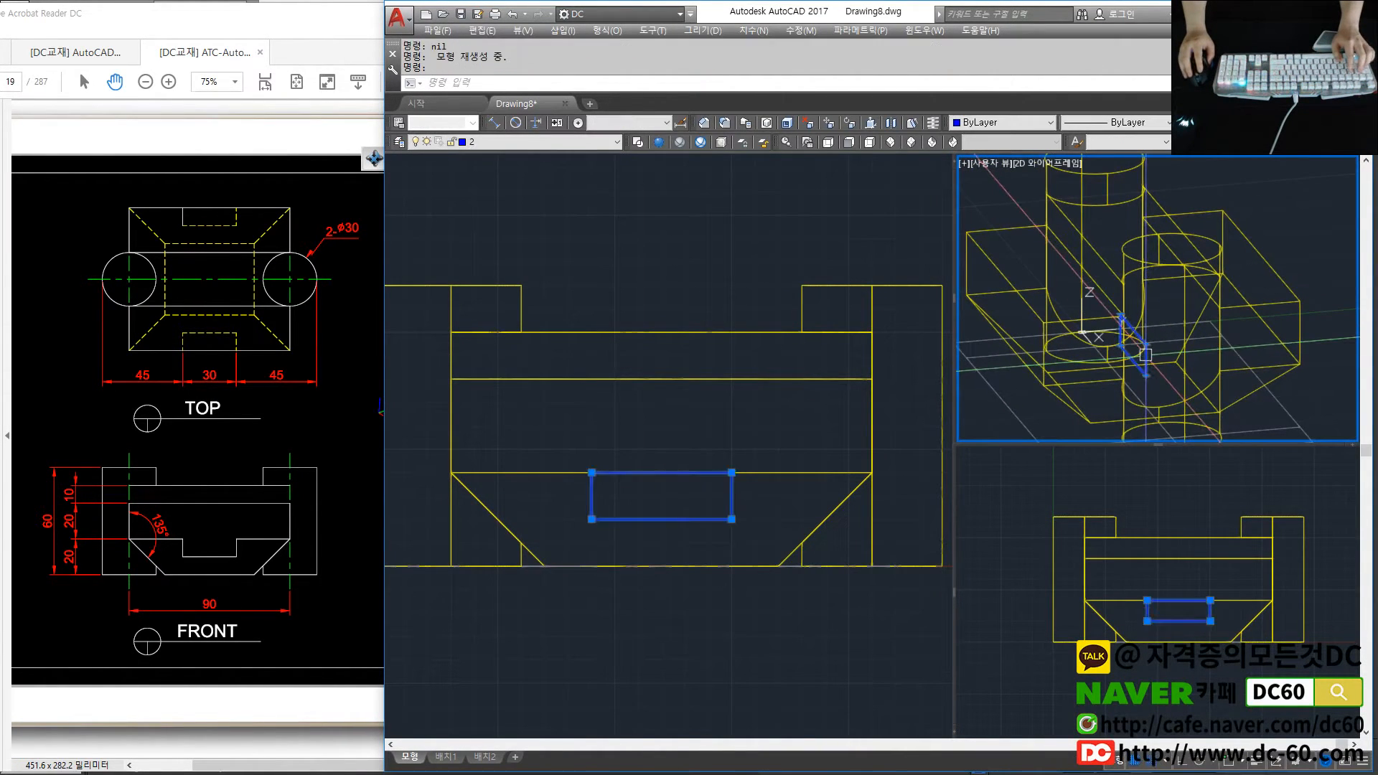
{"action": "key", "text": "Escape"}
{"action": "left_click", "coordinate": [1146, 356]}
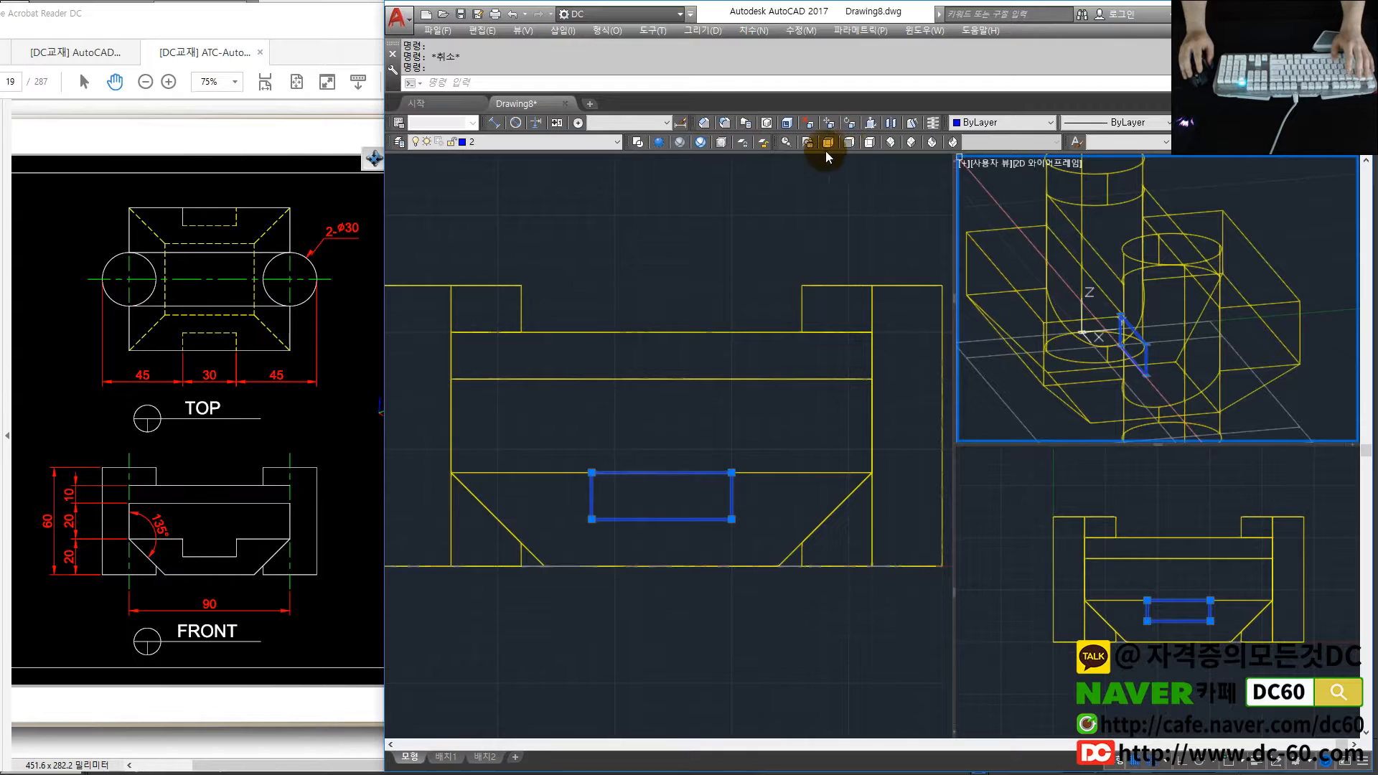
{"action": "middle_click_drag", "start_coordinate": [1055, 320], "coordinate": [1368, 354], "text": "shift"}
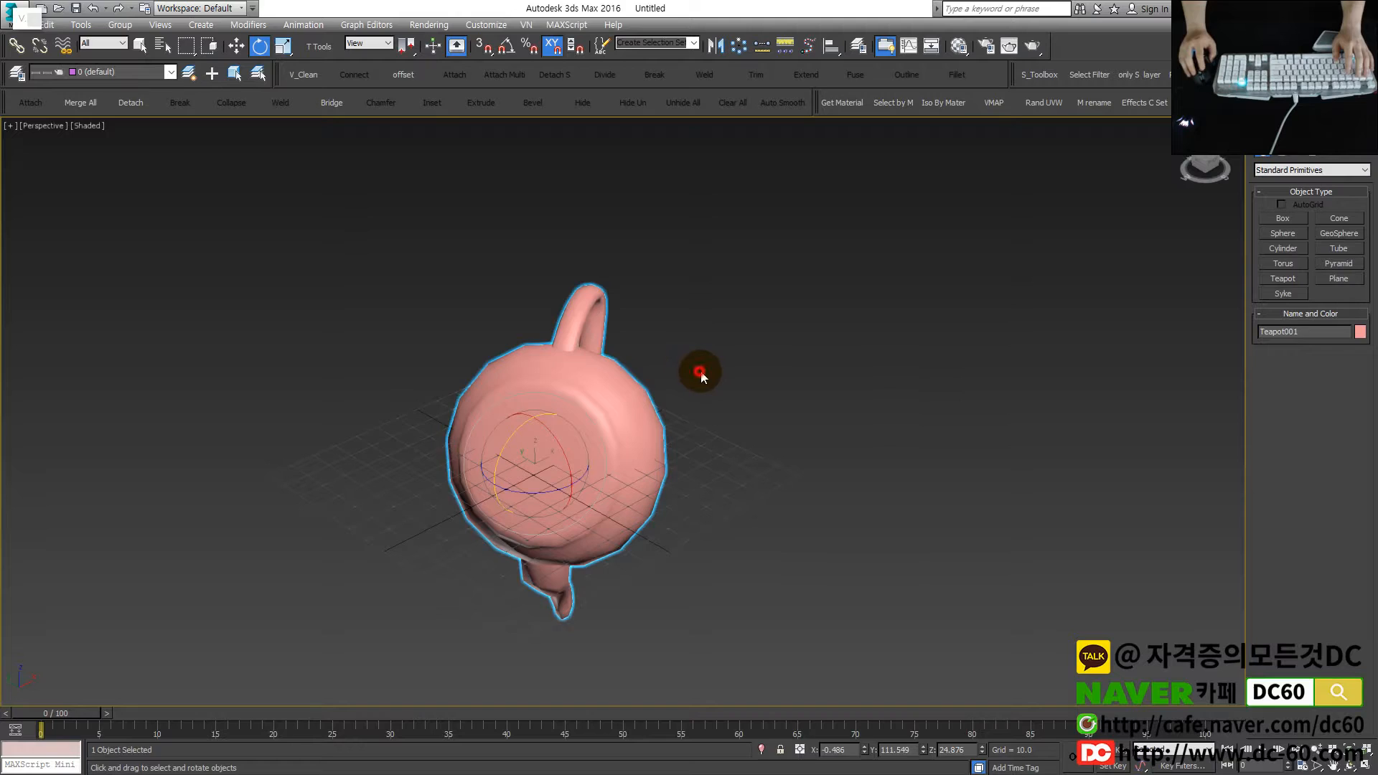
Switch to 3ds Max and reset the scene without saving the changes
{"action": "left_click", "coordinate": [700, 372]}
{"action": "key", "text": "alt+f"}
{"action": "key", "text": "r"}
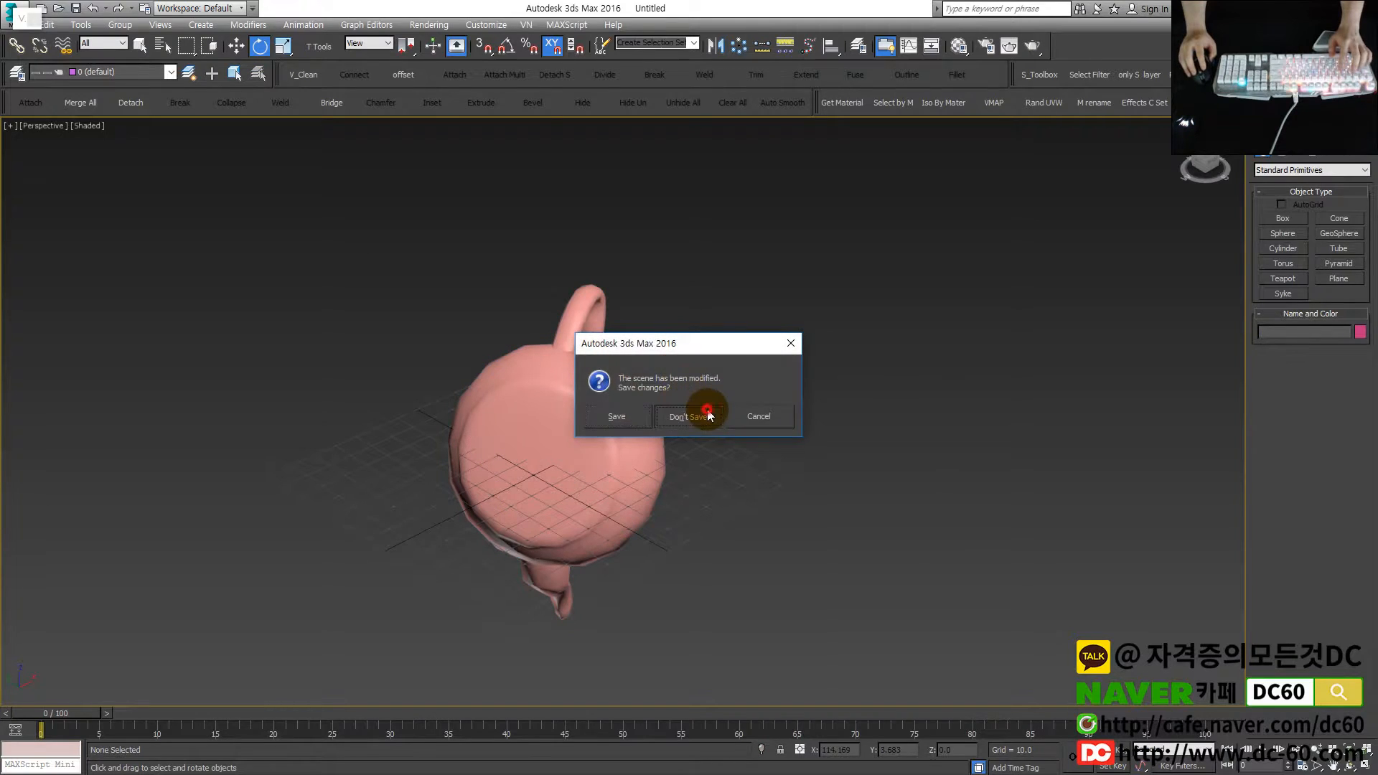
{"action": "left_click", "coordinate": [707, 414]}
{"action": "left_click", "coordinate": [652, 418]}
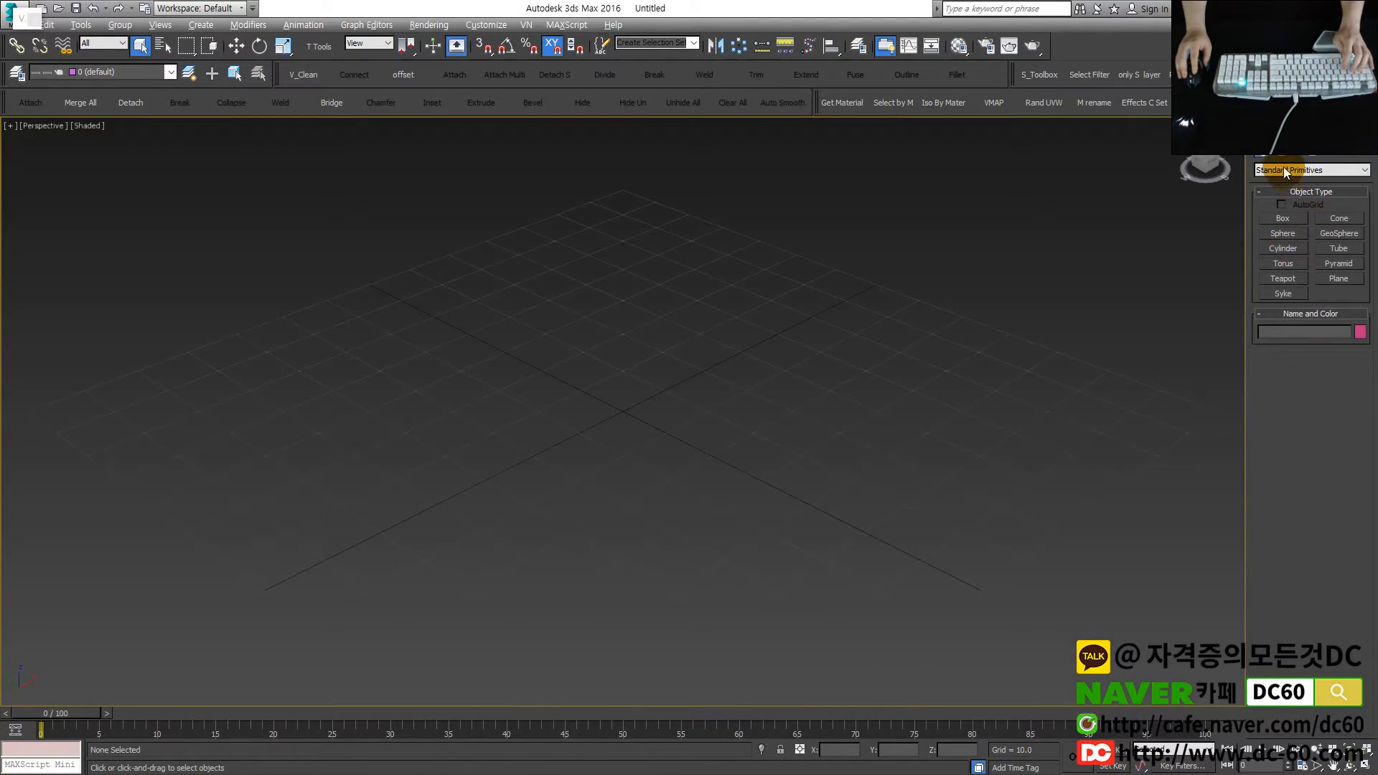
Show all four viewports and draw a spline rectangle in the Front viewport
{"action": "key", "text": "alt+w"}
{"action": "left_click", "coordinate": [1281, 152]}
{"action": "left_click", "coordinate": [1338, 229]}
{"action": "right_click", "coordinate": [301, 478]}
{"action": "scroll", "coordinate": [301, 477], "scroll_direction": "down", "scroll_amount": 3}
{"action": "left_click_drag", "start_coordinate": [340, 503], "coordinate": [473, 591]}
{"action": "right_click", "coordinate": [469, 577]}
{"action": "scroll", "coordinate": [858, 547], "scroll_direction": "down", "scroll_amount": 6}
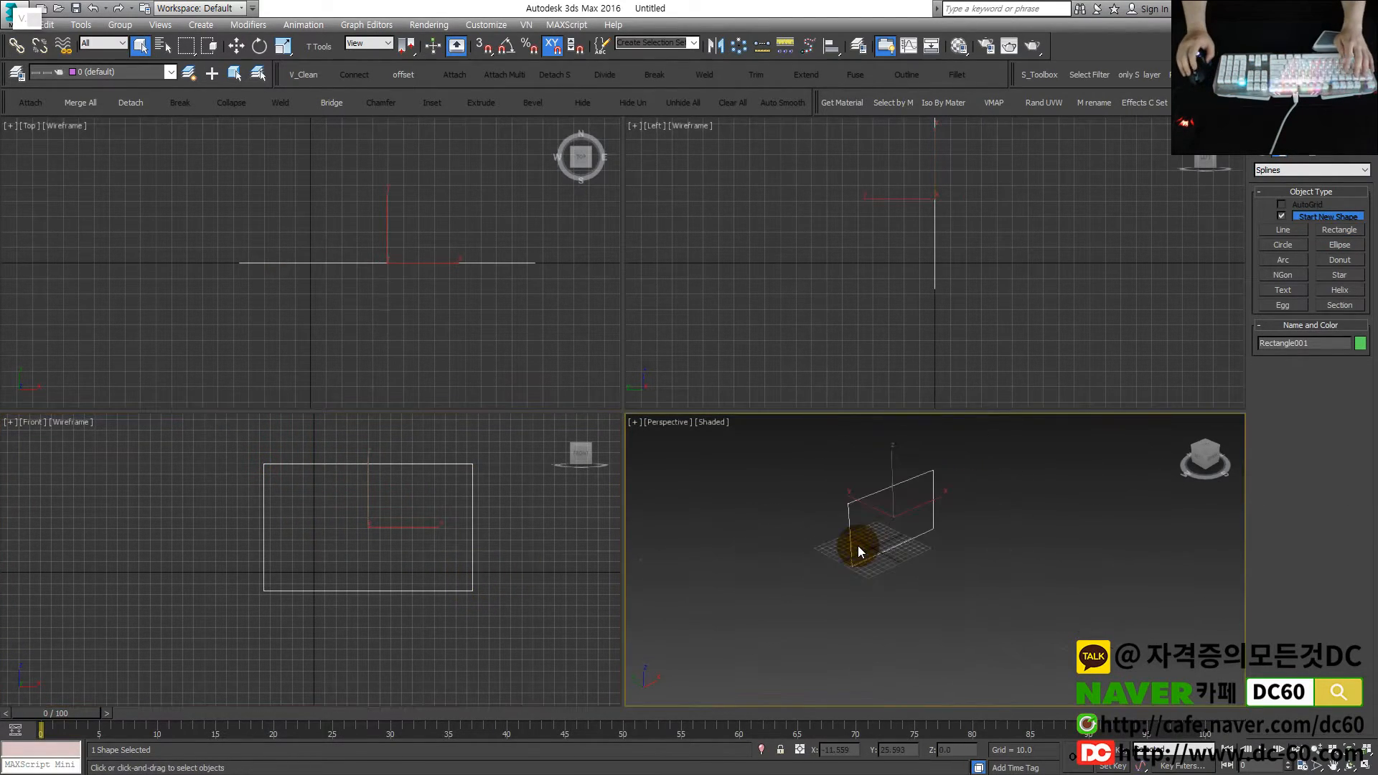
Select the demonstration rectangle edge-on in the Top viewport with the Rotate tool and delete it
{"action": "left_click", "coordinate": [406, 290]}
{"action": "scroll", "coordinate": [415, 300], "scroll_direction": "down", "scroll_amount": 2}
{"action": "scroll", "coordinate": [412, 299], "scroll_direction": "down", "scroll_amount": 2}
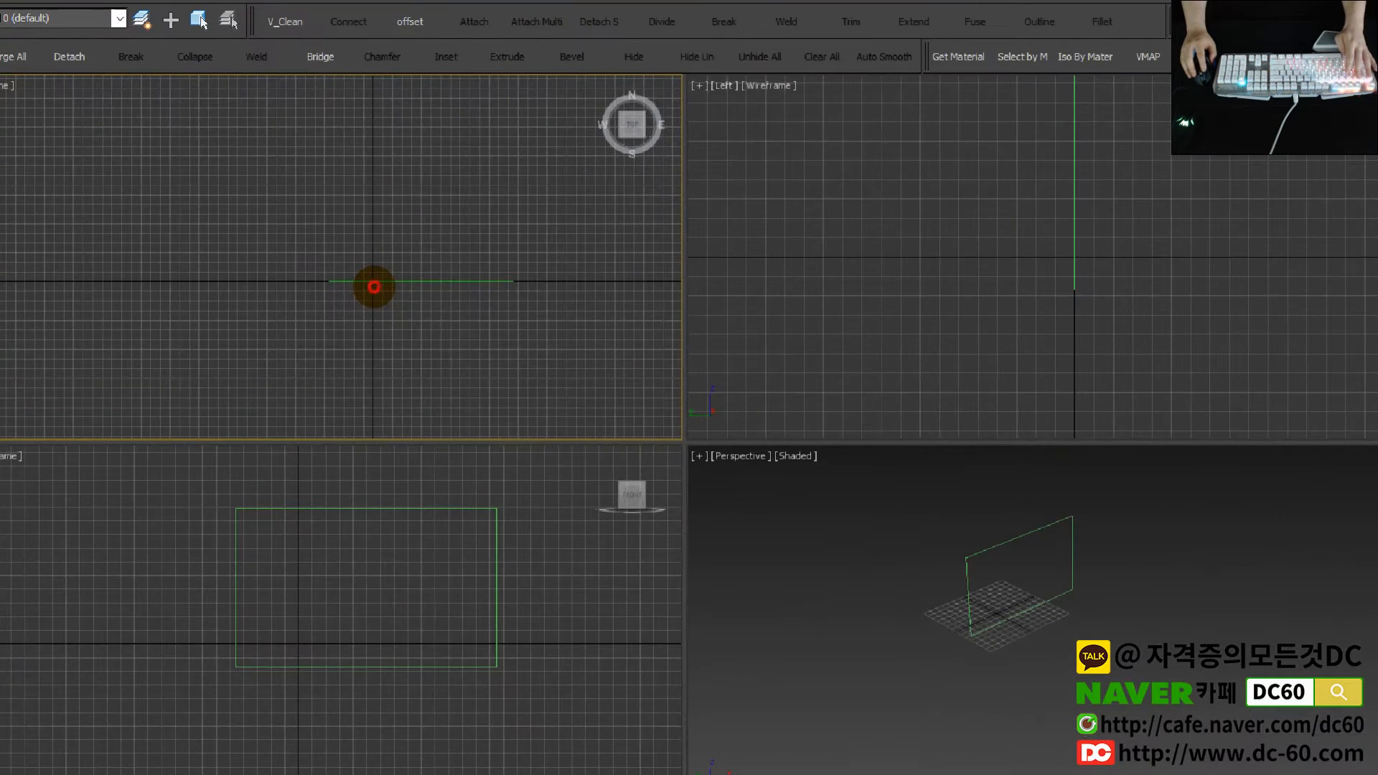
{"action": "left_click_drag", "start_coordinate": [373, 286], "coordinate": [424, 286]}
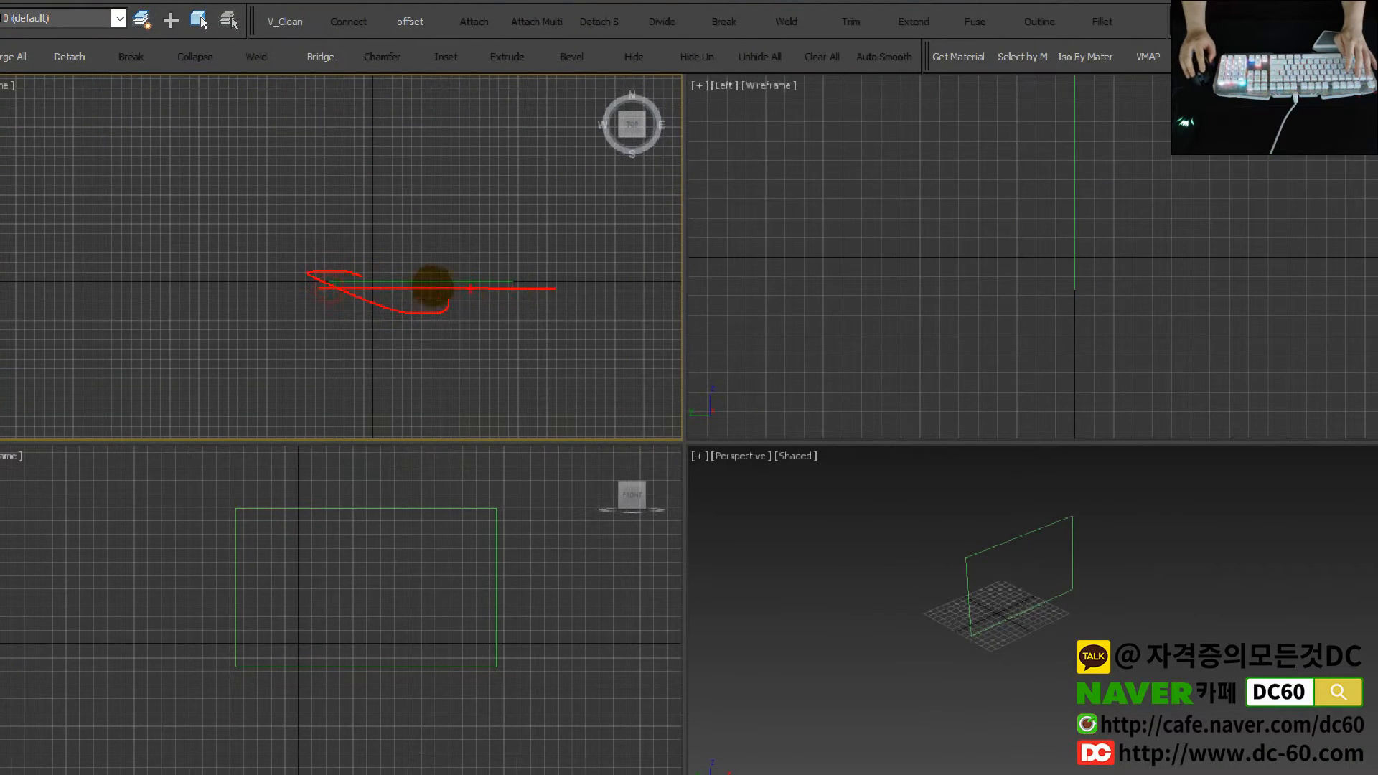
{"action": "key", "text": "Escape"}
{"action": "scroll", "coordinate": [448, 296], "scroll_direction": "down", "scroll_amount": 2}
{"action": "key", "text": "e"}
{"action": "left_click", "coordinate": [467, 314]}
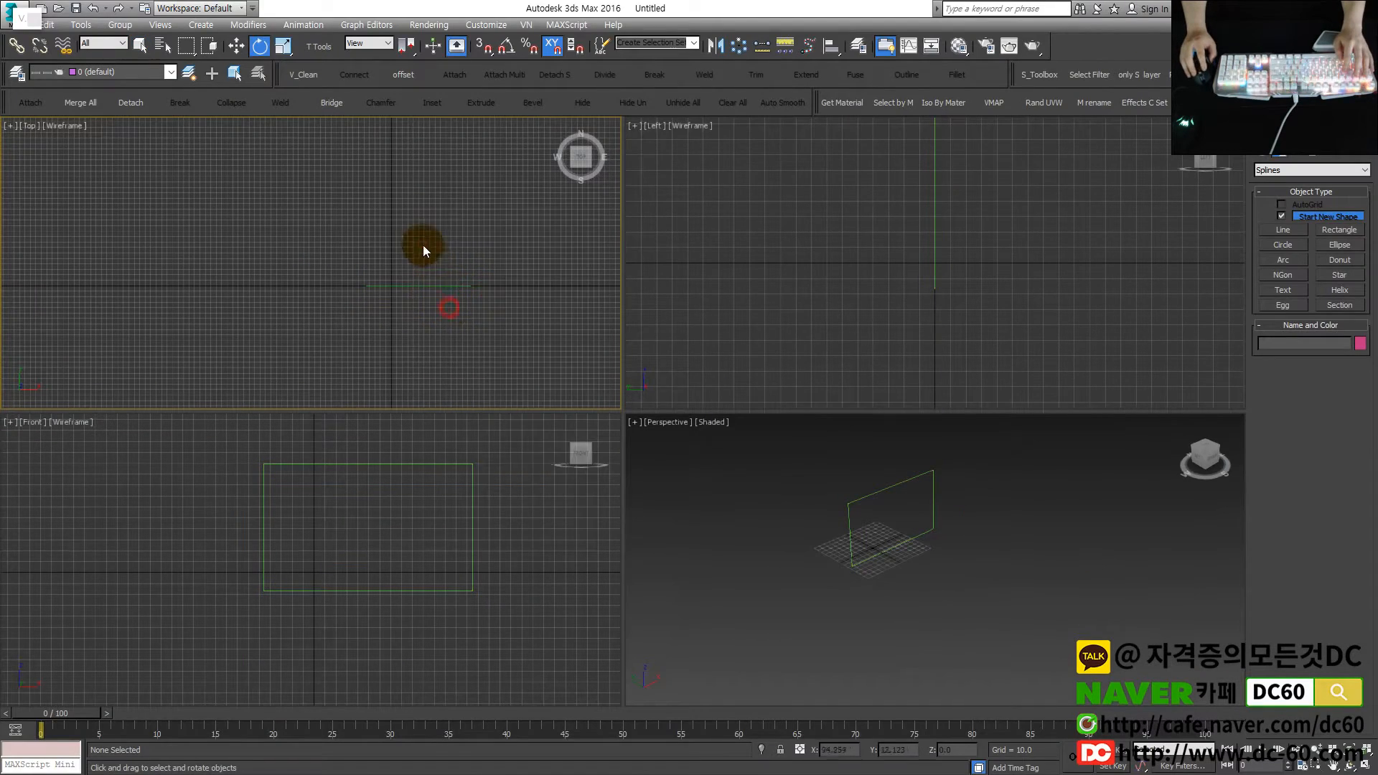
{"action": "left_click", "coordinate": [513, 311]}
{"action": "left_click_drag", "start_coordinate": [485, 307], "coordinate": [429, 249]}
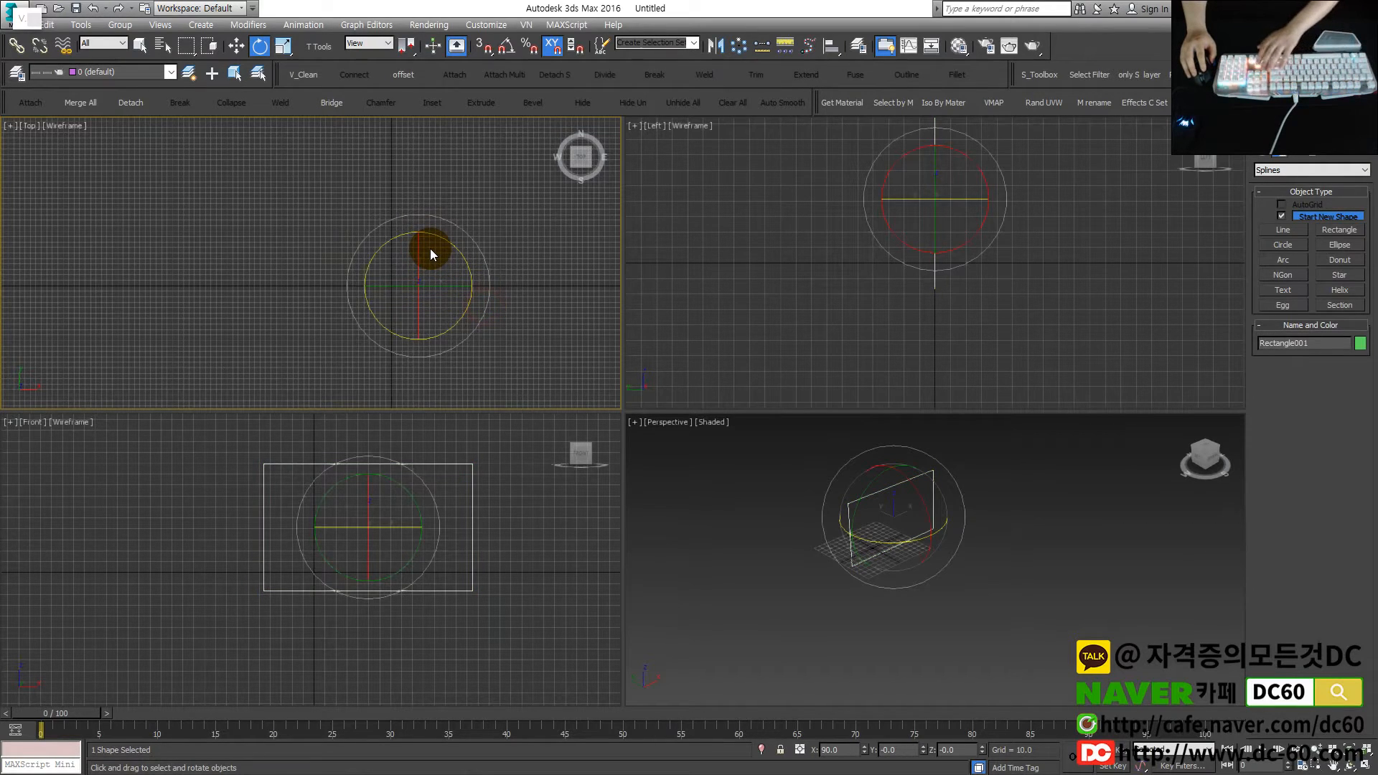
{"action": "key", "text": "Delete"}
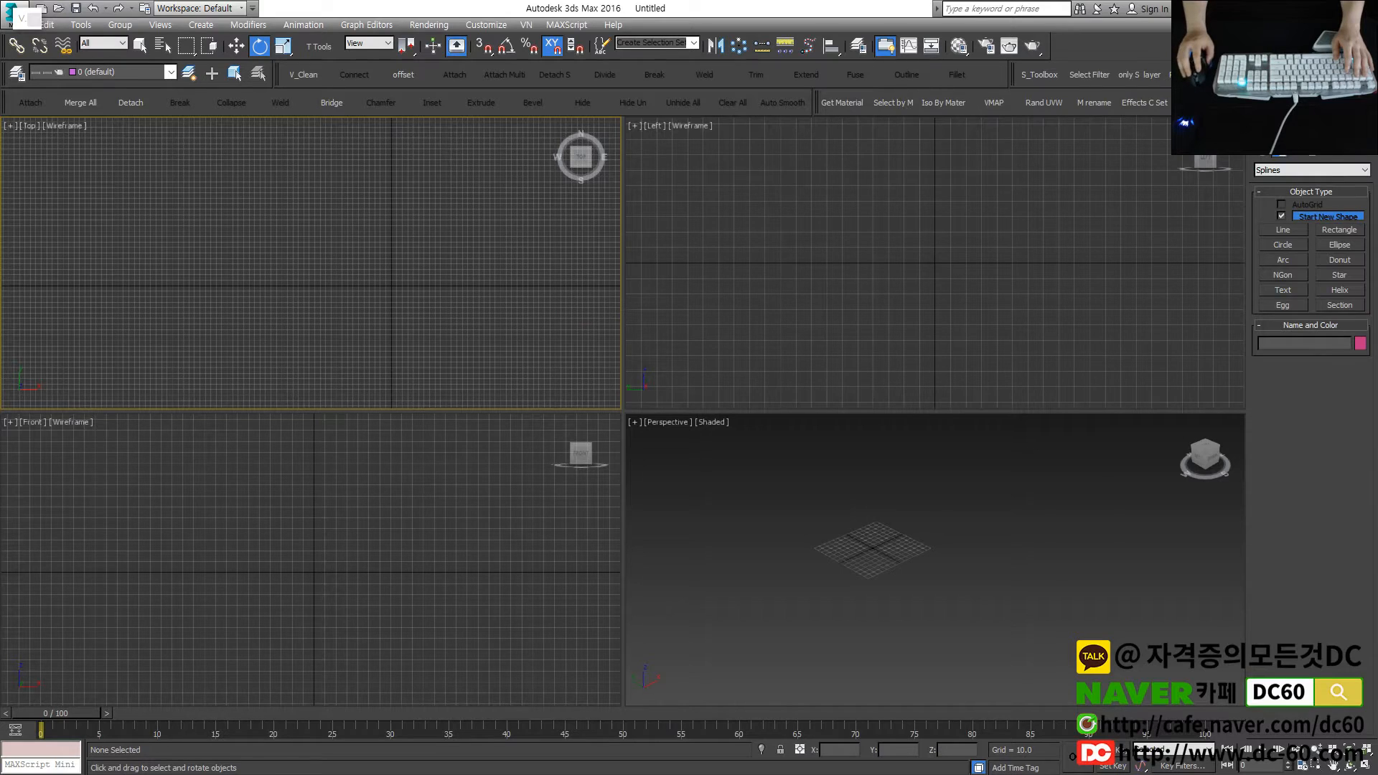
Switch back to AutoCAD and extrude the notch rectangle by 80, checking the depth against the PDF drawing
{"action": "key", "text": "alt+Tab"}
{"action": "left_click", "coordinate": [714, 478]}
{"action": "key", "text": "Escape"}
{"action": "key", "text": "Escape"}
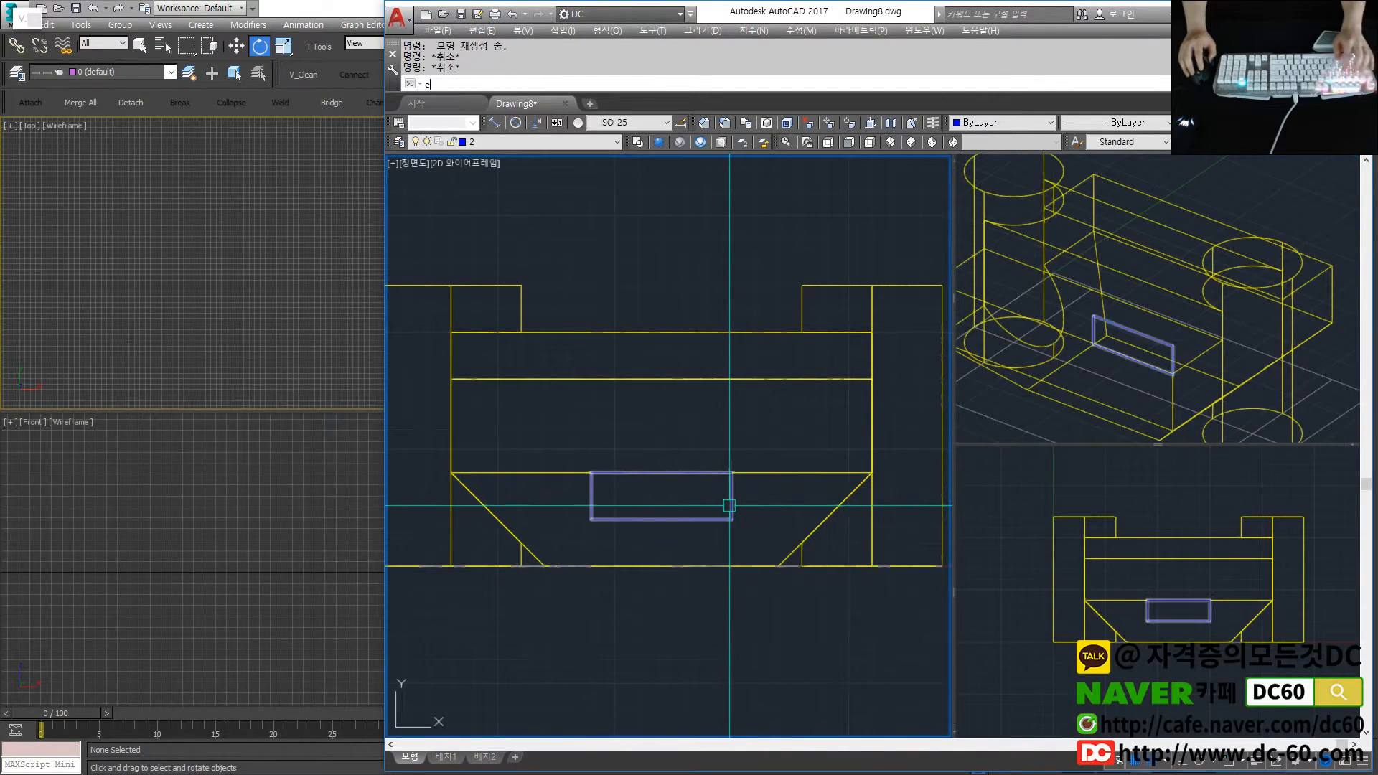
{"action": "type", "text": "ext"}
{"action": "key", "text": "space"}
{"action": "left_click", "coordinate": [730, 501]}
{"action": "key", "text": "space"}
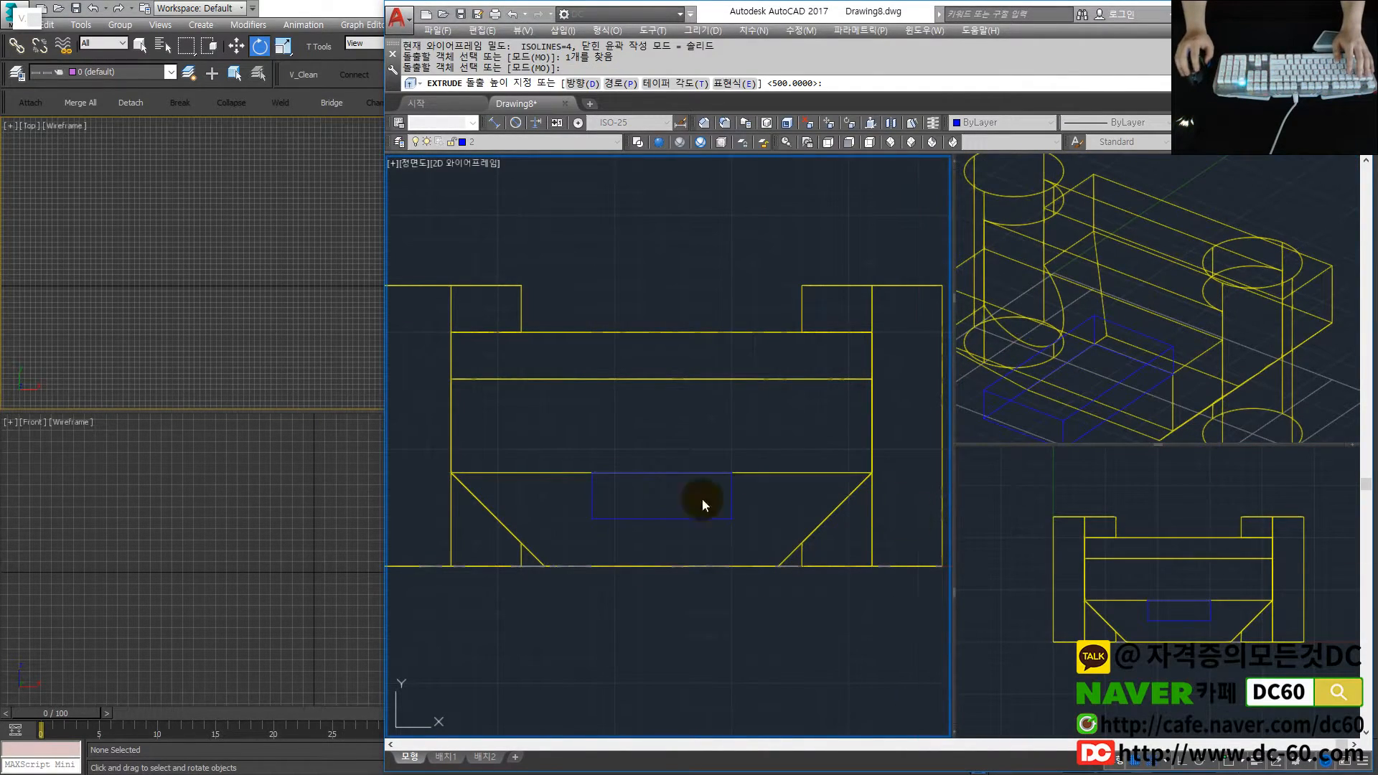
{"action": "key", "text": "alt+Tab"}
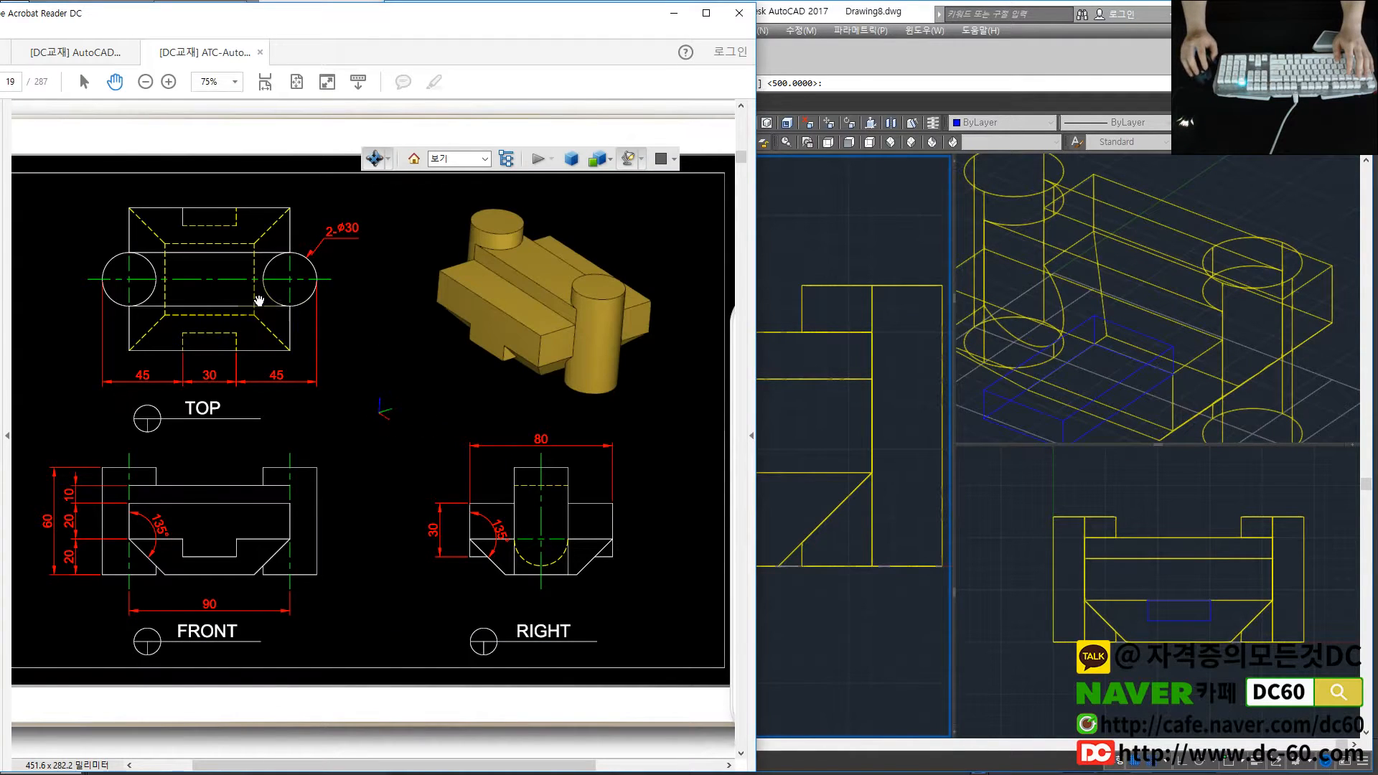
{"action": "left_click", "coordinate": [820, 464]}
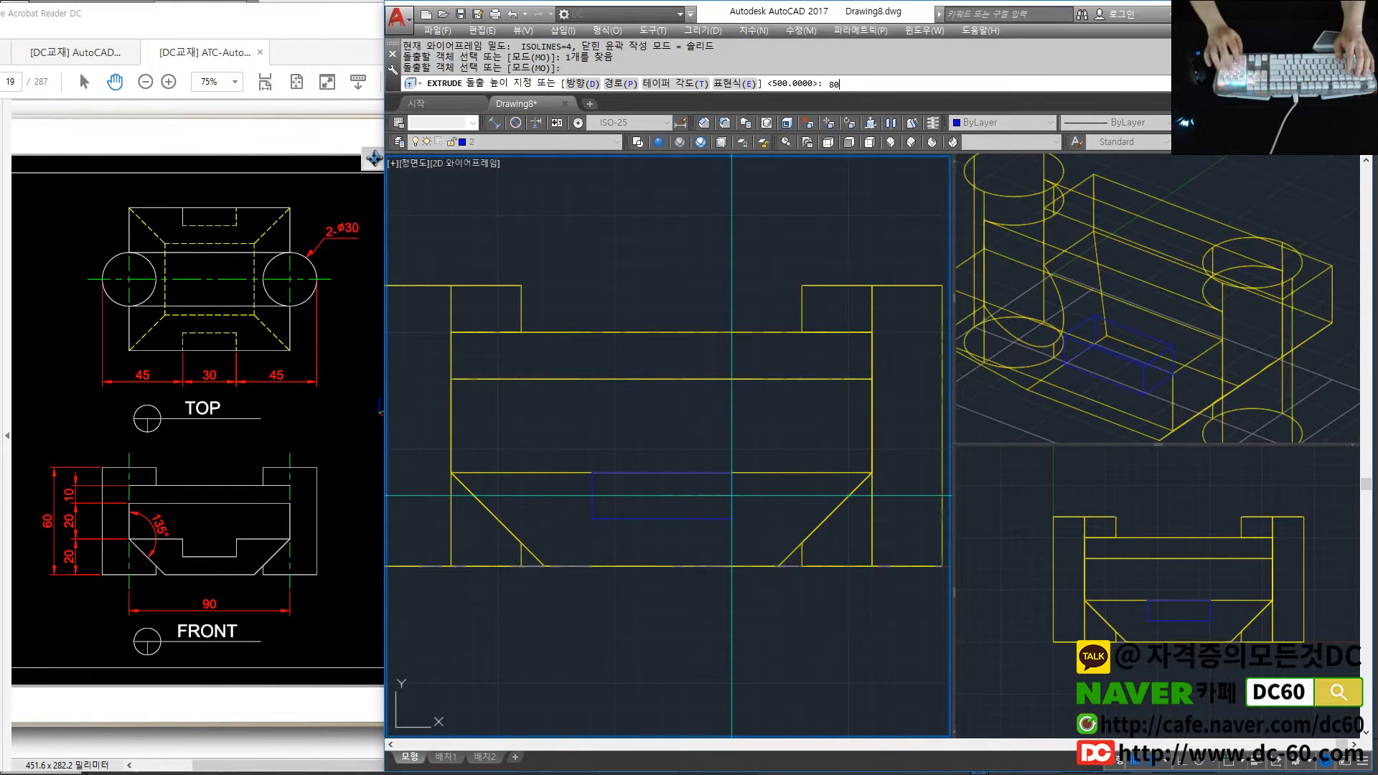
{"action": "key", "text": "Return"}
Show the 3D viewport in the gray shaded style and set the large viewport to the top view
{"action": "left_click", "coordinate": [1088, 353]}
{"action": "scroll", "coordinate": [1091, 359], "scroll_direction": "down", "scroll_amount": 5}
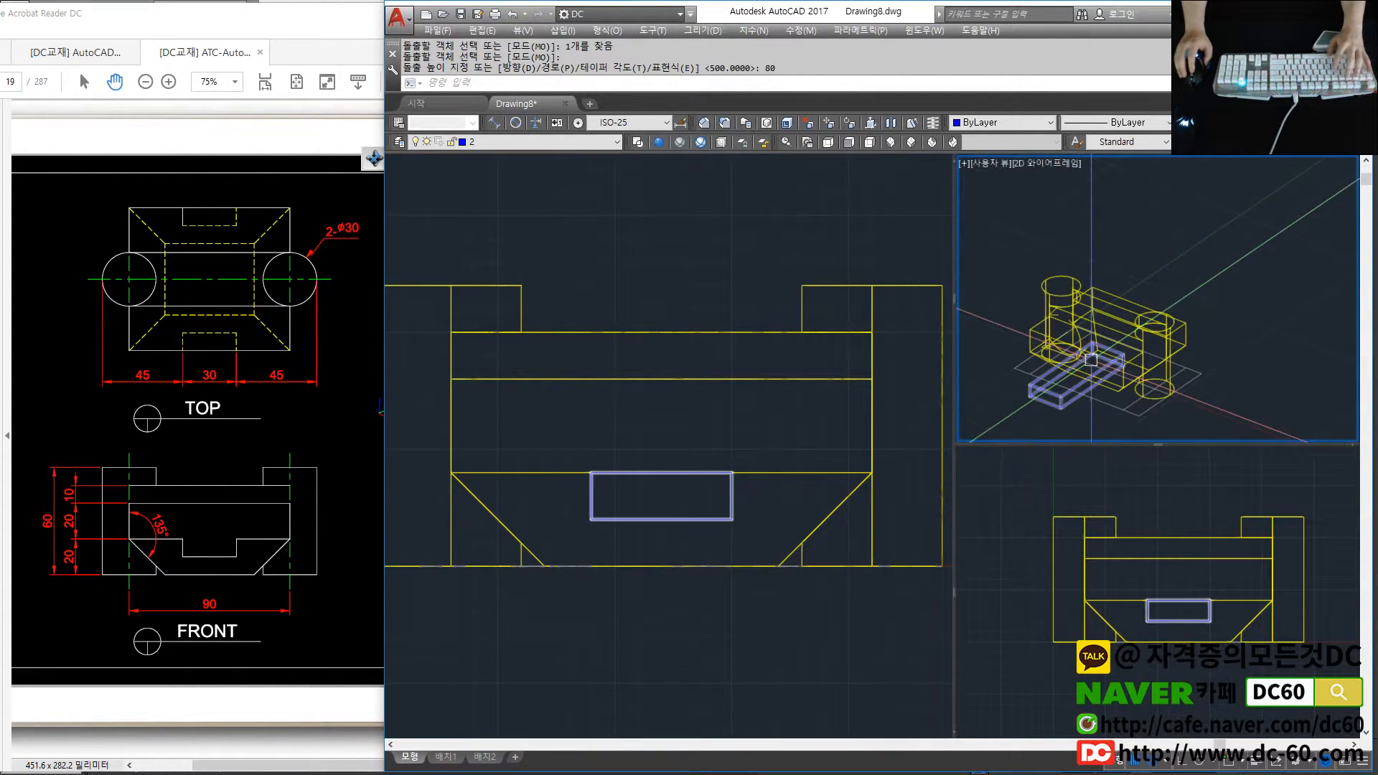
{"action": "scroll", "coordinate": [1091, 359], "scroll_direction": "up", "scroll_amount": 3}
{"action": "key", "text": "space"}
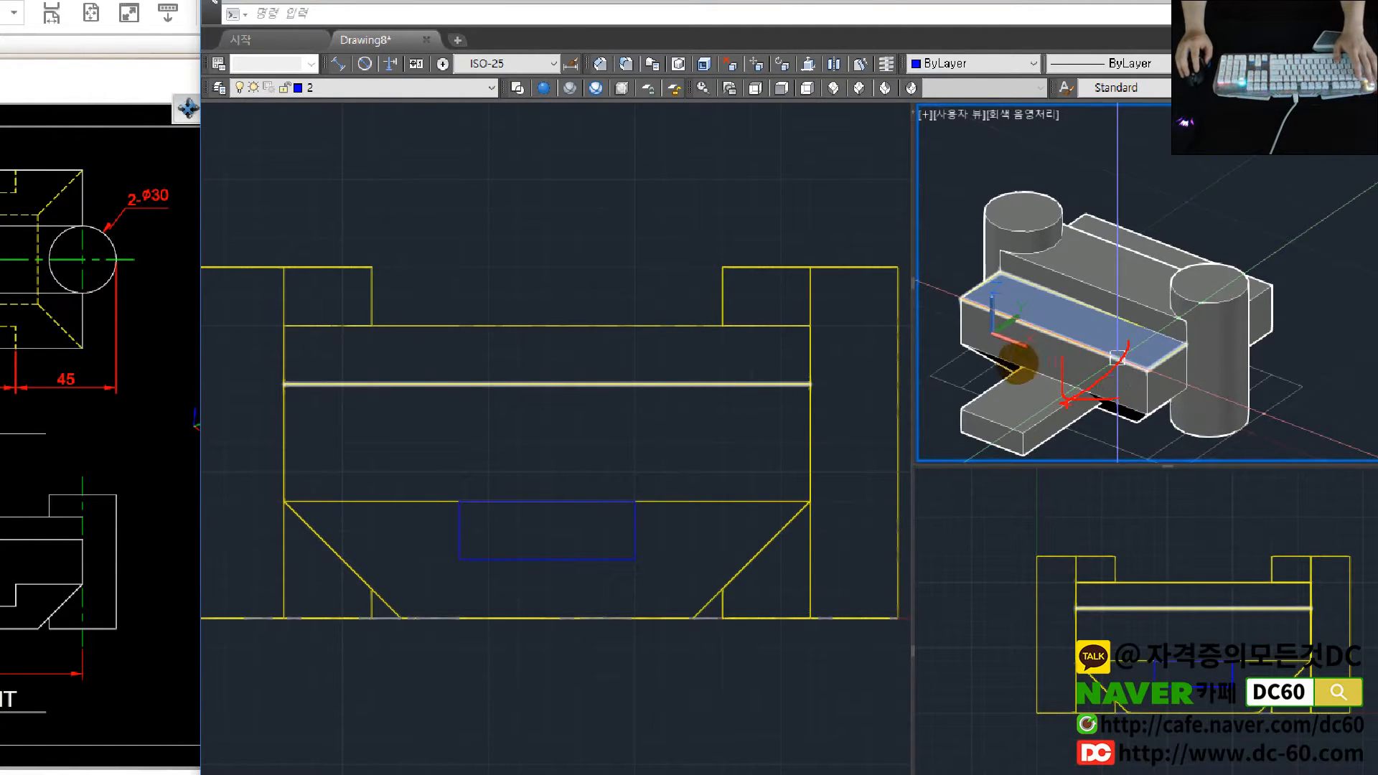
{"action": "left_click", "coordinate": [644, 387]}
{"action": "type", "text": "t"}
{"action": "key", "text": "space"}
Try to move the extruded bar by its front corner to the body's front corner with object snap on
{"action": "type", "text": "5"}
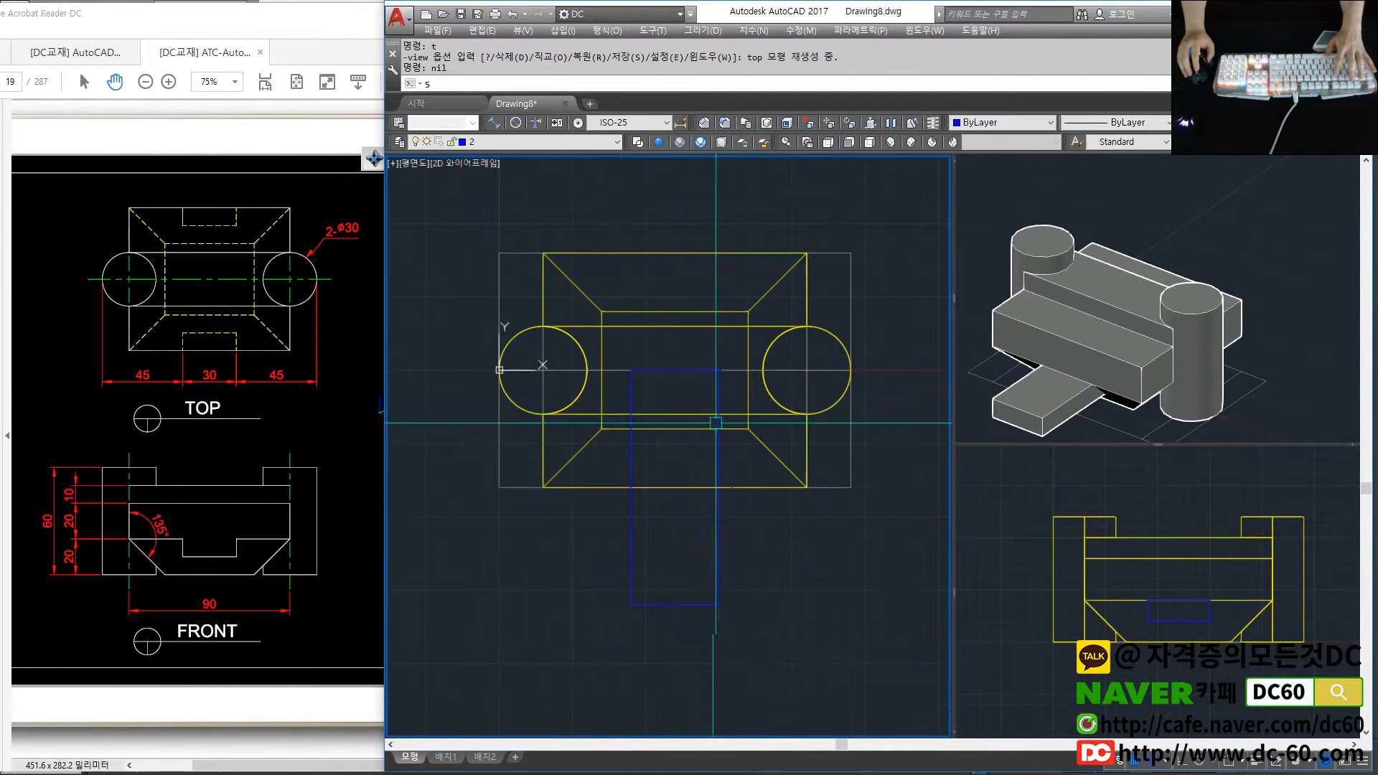
{"action": "key", "text": "space"}
{"action": "left_click", "coordinate": [716, 423]}
{"action": "key", "text": "space"}
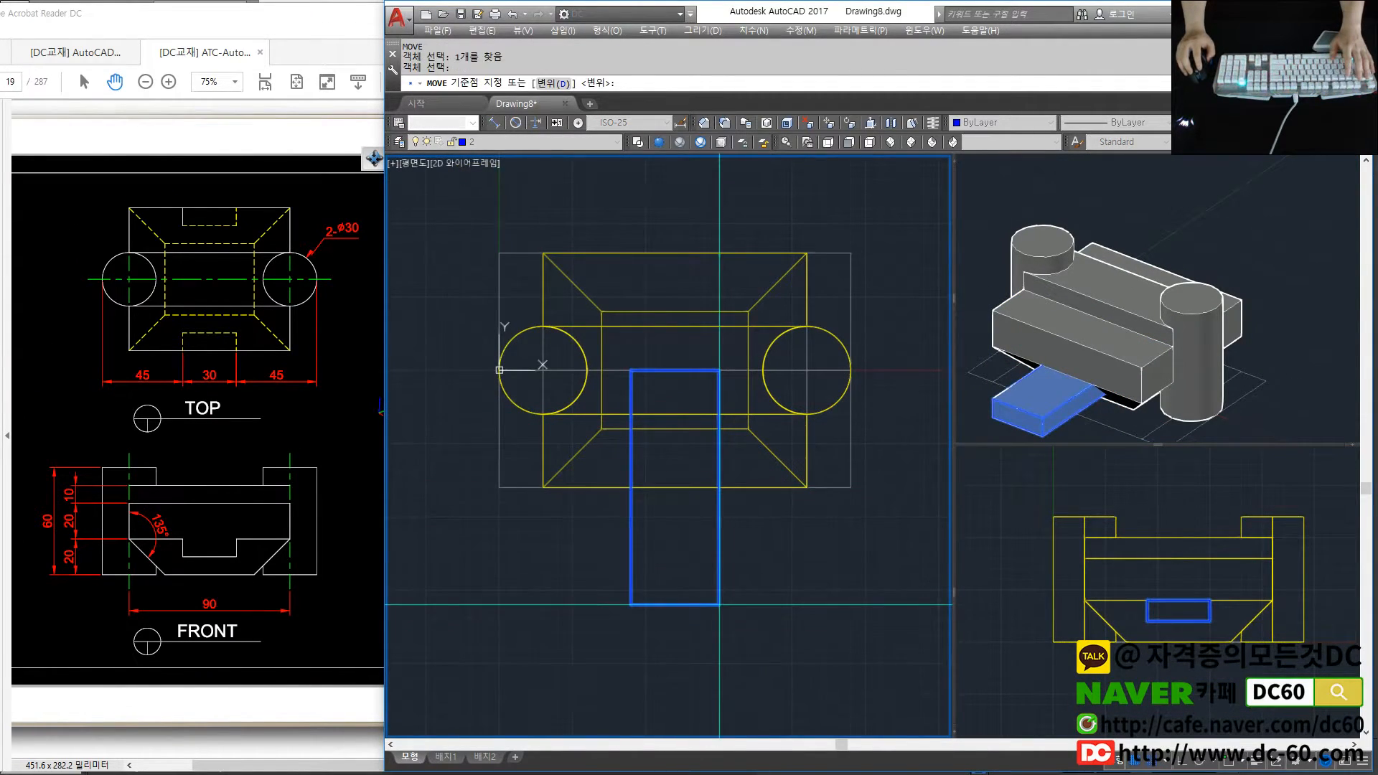
{"action": "left_click", "coordinate": [720, 606]}
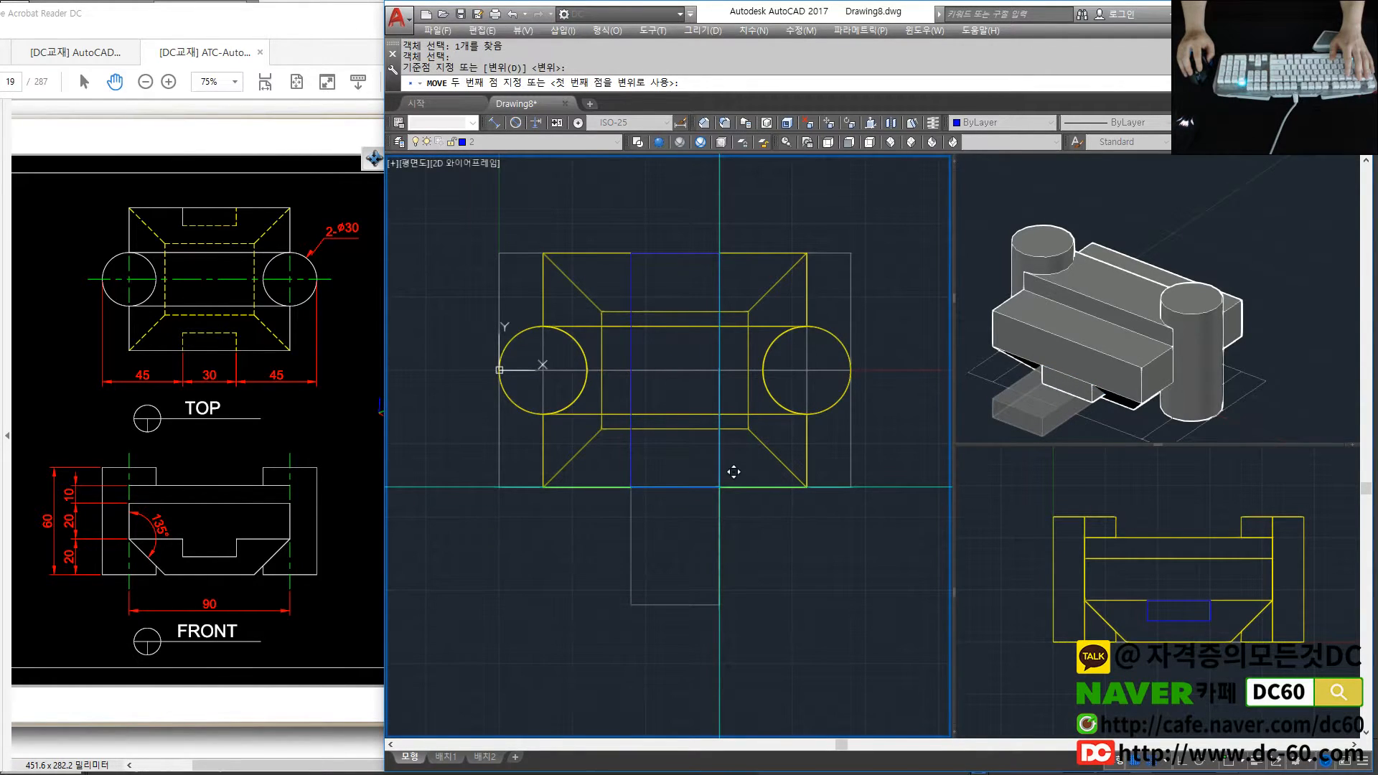
{"action": "key", "text": "F3"}
{"action": "left_click", "coordinate": [807, 488]}
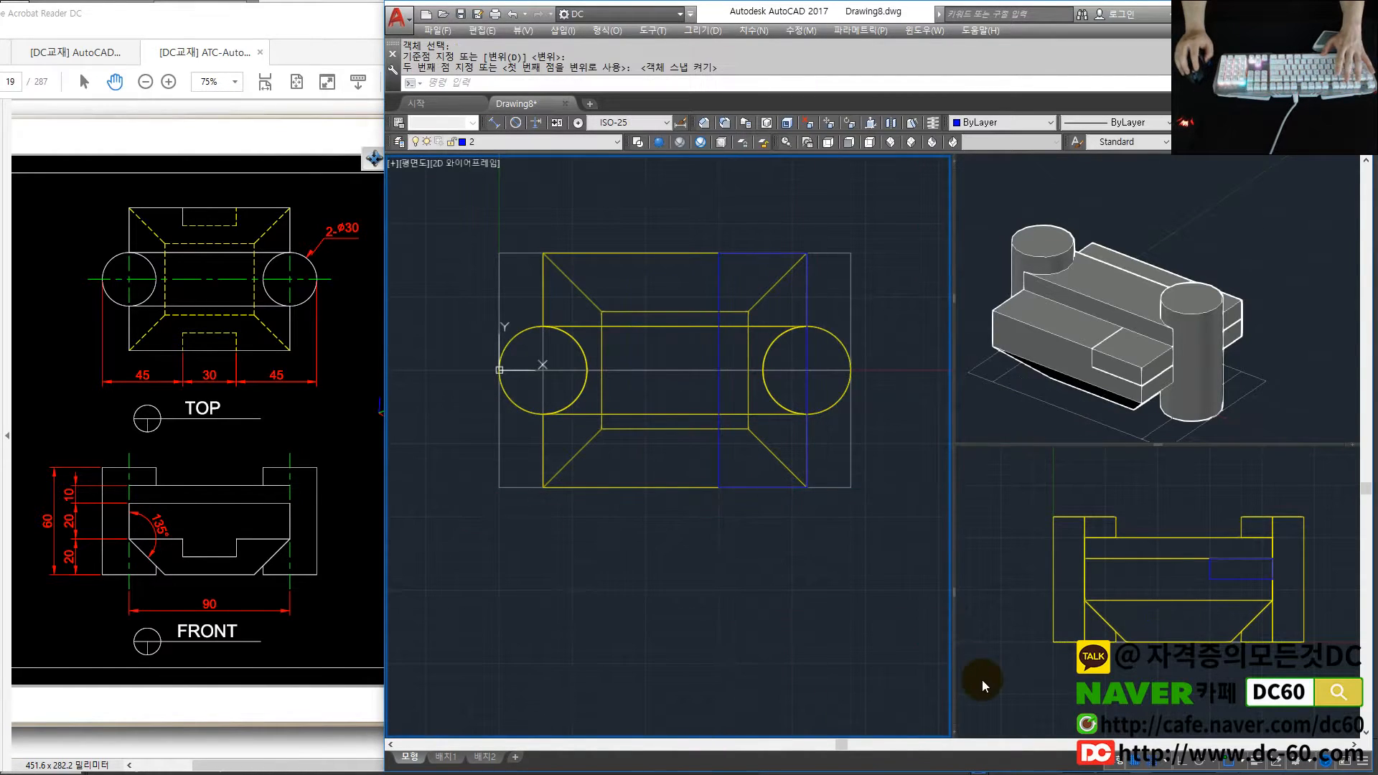
{"action": "key", "text": "ctrl+z"}
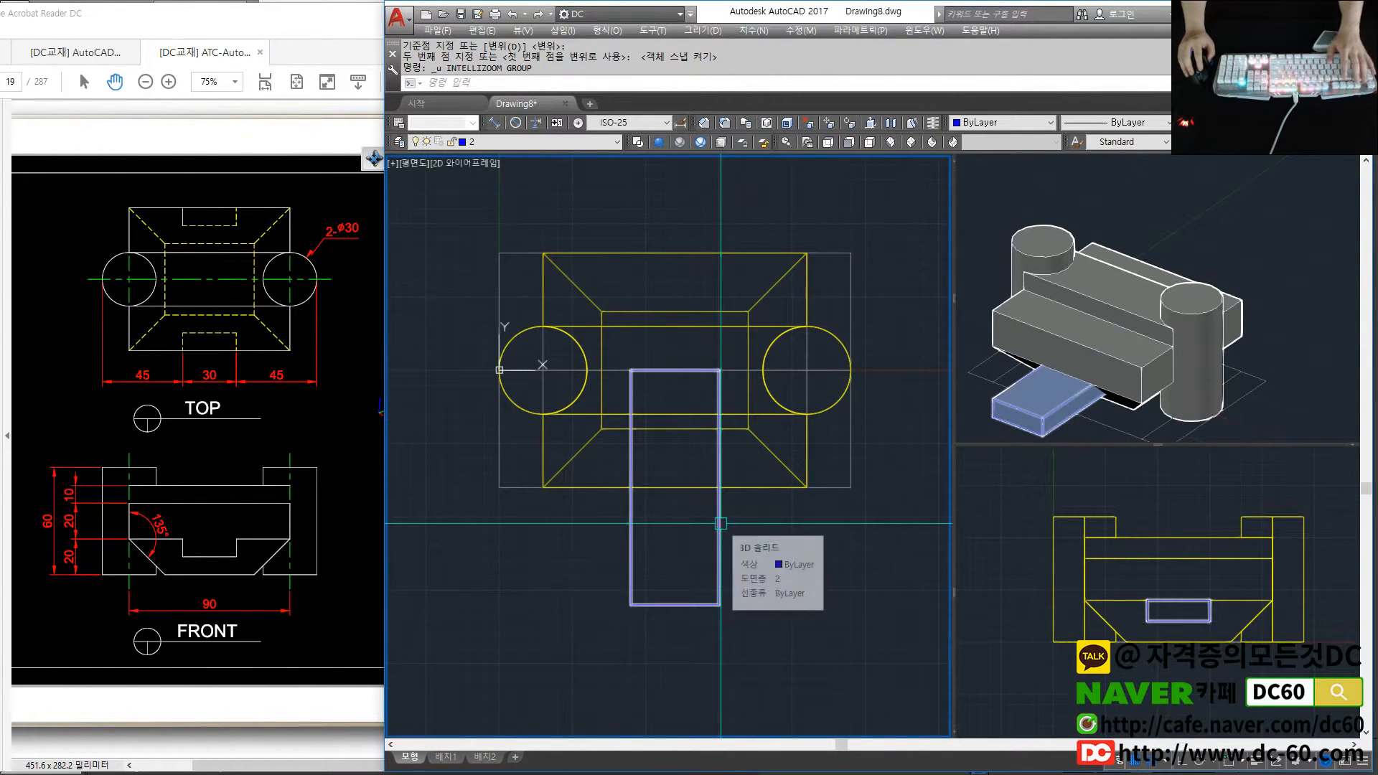
Move the extruded bar straight back in the top view, aligning its front end with the body's front edge
{"action": "type", "text": "m"}
{"action": "key", "text": "Return"}
{"action": "left_click", "coordinate": [720, 520]}
{"action": "key", "text": "Return"}
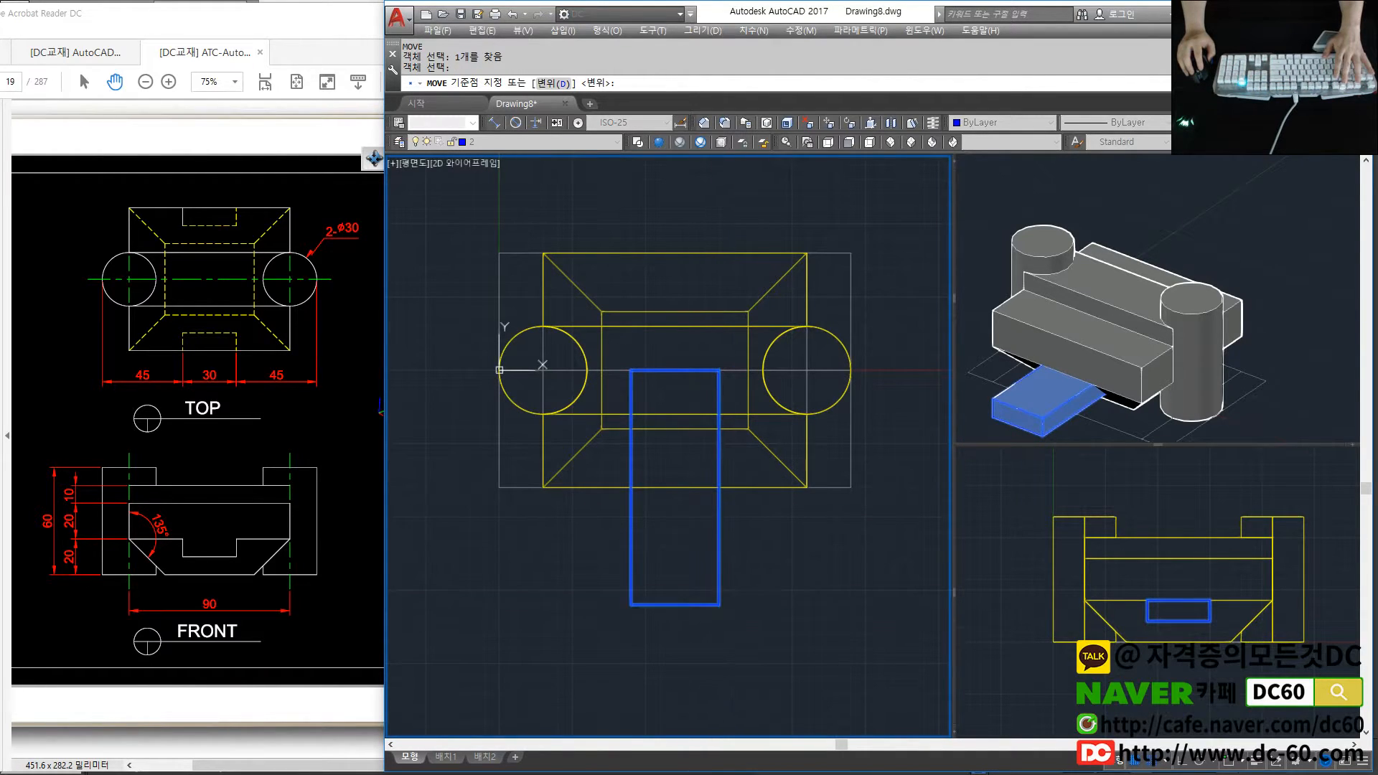
{"action": "key", "text": "F3"}
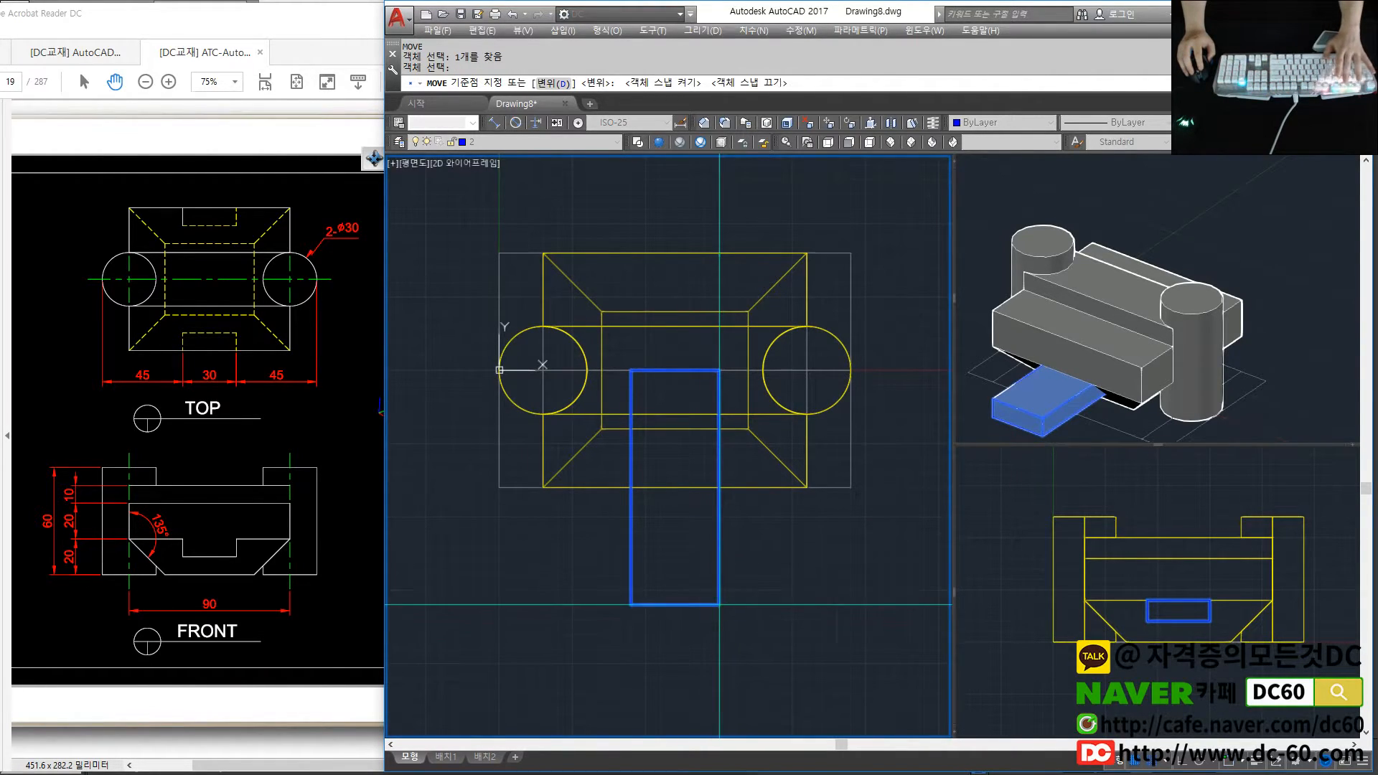
{"action": "left_click", "coordinate": [719, 605]}
{"action": "left_click", "coordinate": [719, 488]}
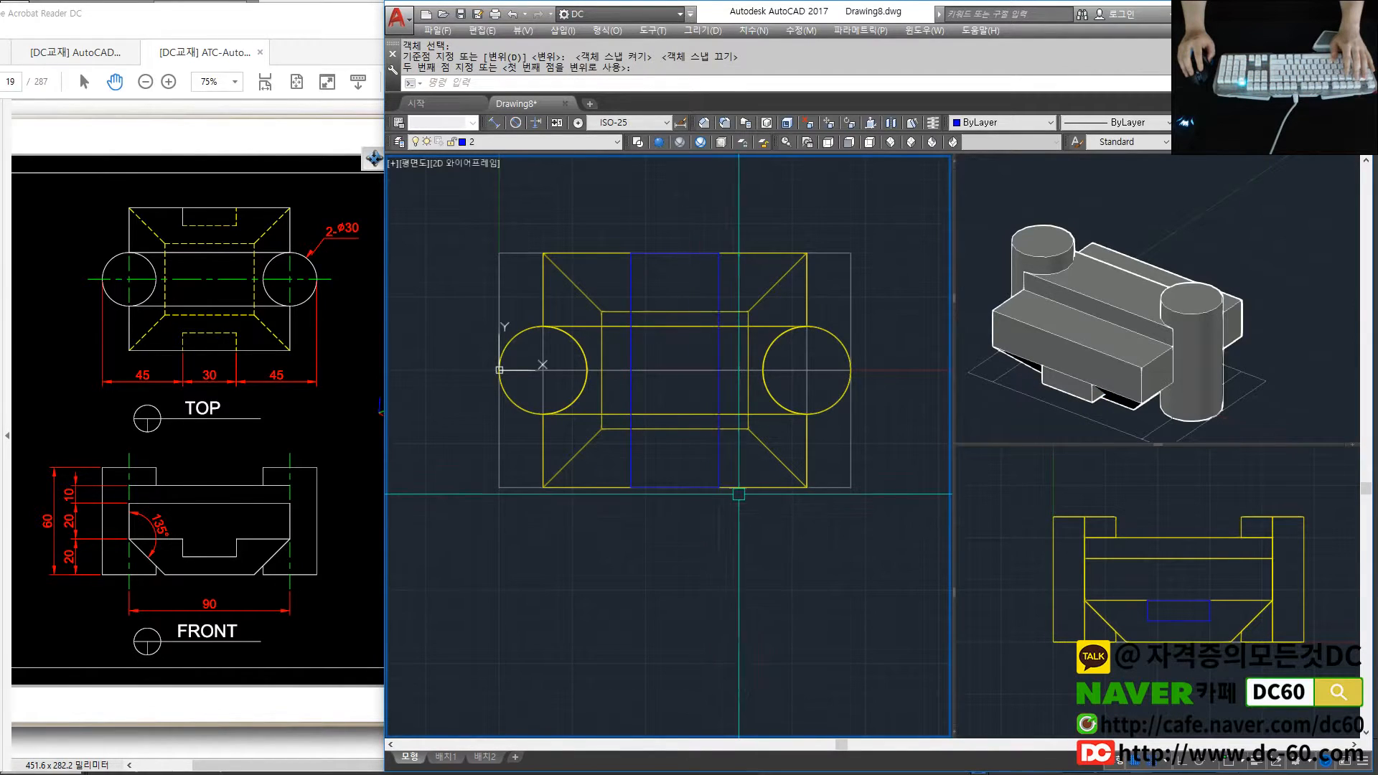
Union the extruded bar with the main body into one solid
{"action": "left_click", "coordinate": [1138, 416]}
{"action": "scroll", "coordinate": [1161, 395], "scroll_direction": "up", "scroll_amount": 2}
{"action": "middle_click_drag", "start_coordinate": [1151, 372], "coordinate": [1012, 317], "text": "shift"}
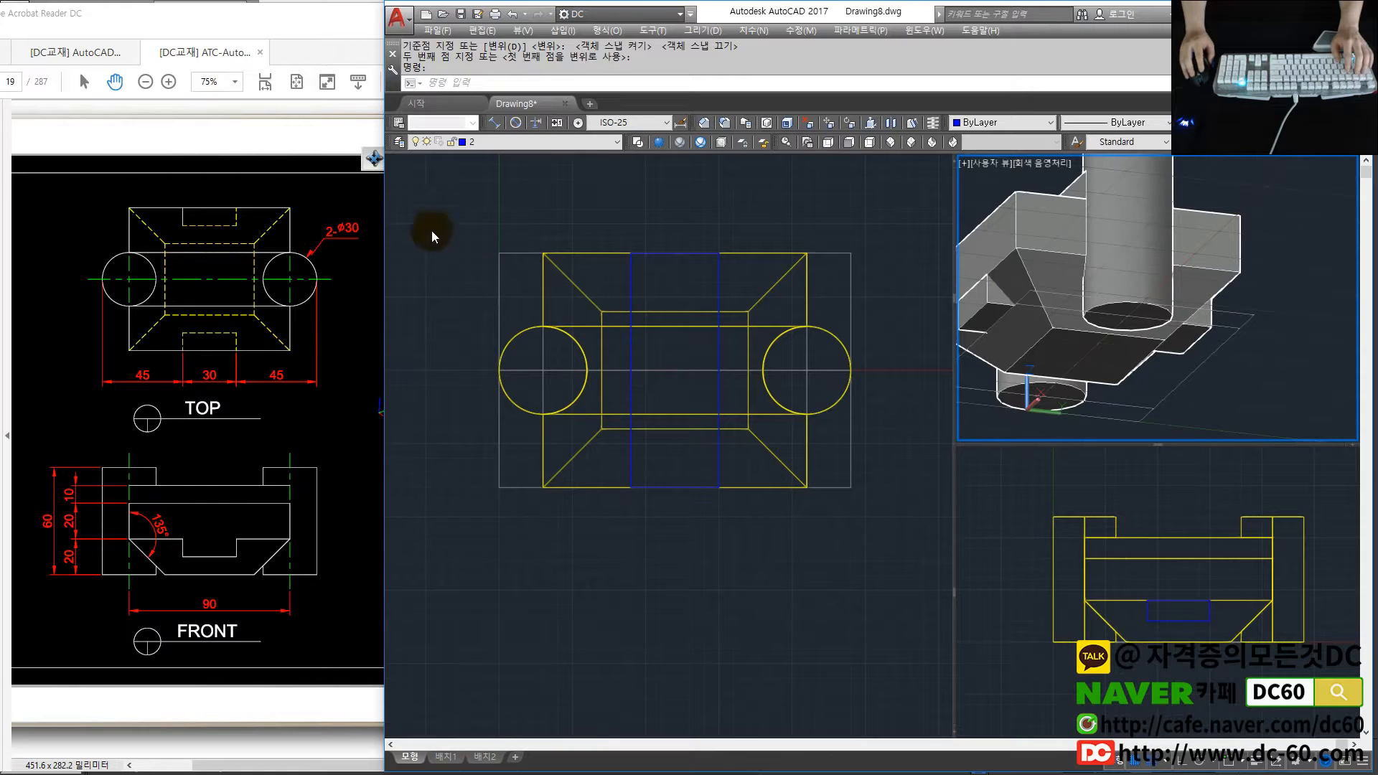
{"action": "left_click", "coordinate": [738, 323]}
{"action": "type", "text": "uni"}
{"action": "key", "text": "Return"}
{"action": "left_click", "coordinate": [715, 310]}
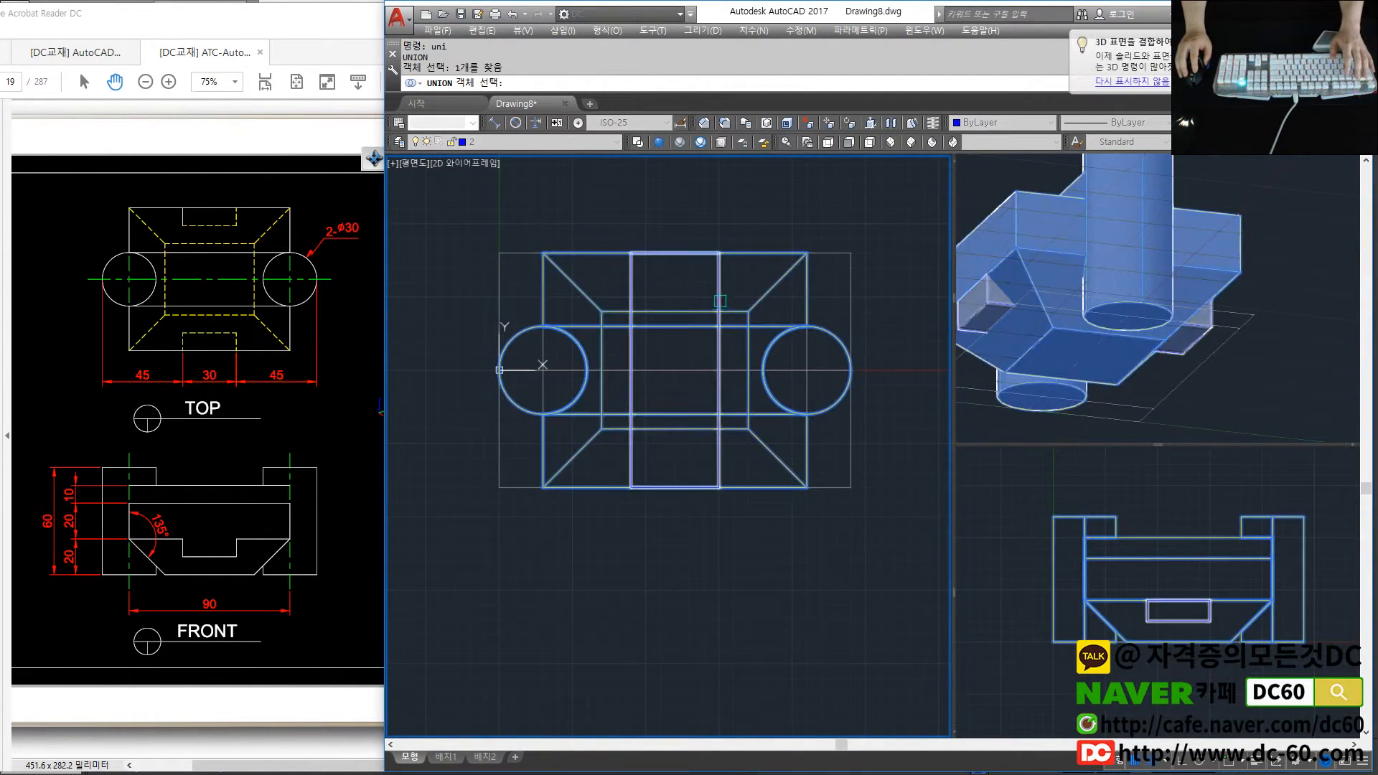
{"action": "left_click", "coordinate": [713, 290]}
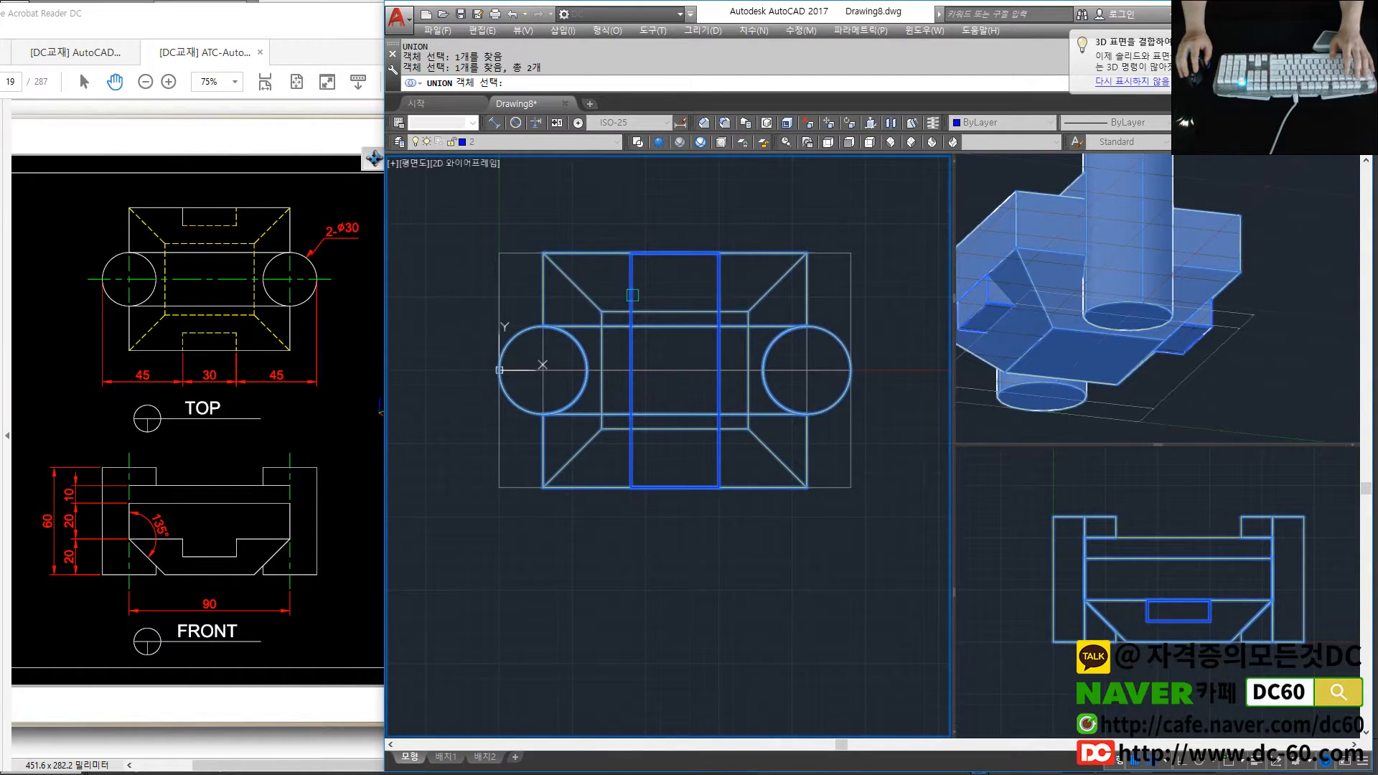
{"action": "scroll", "coordinate": [632, 295], "scroll_direction": "up", "scroll_amount": 2}
{"action": "key", "text": "Return"}
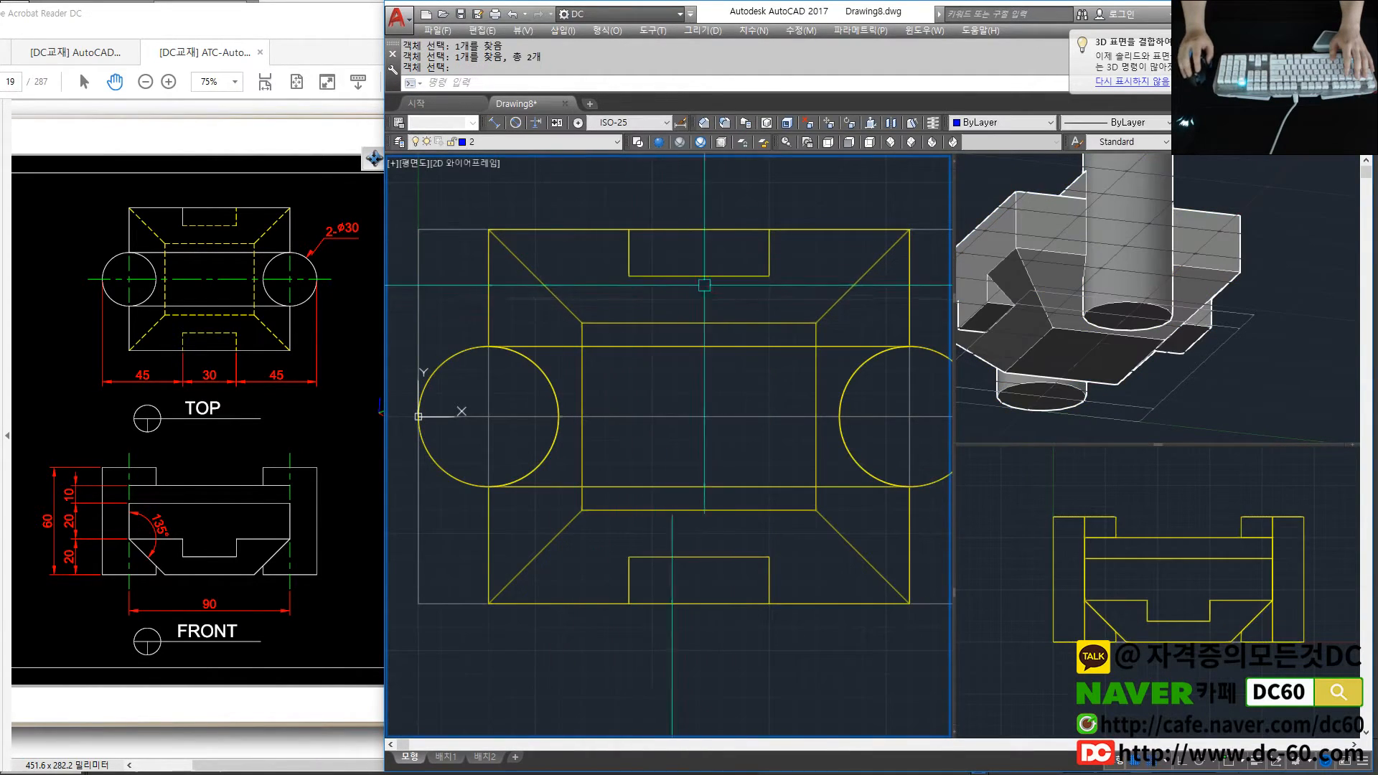
Examine the joined notch block on the solid from several 3D angles and in the top view
{"action": "left_click", "coordinate": [1106, 309]}
{"action": "scroll", "coordinate": [1132, 332], "scroll_direction": "up", "scroll_amount": 4}
{"action": "middle_click_drag", "start_coordinate": [1132, 332], "coordinate": [1077, 424], "text": "shift"}
{"action": "middle_click_drag", "start_coordinate": [1005, 247], "coordinate": [1070, 298]}
{"action": "scroll", "coordinate": [1071, 299], "scroll_direction": "down", "scroll_amount": 2}
{"action": "middle_click_drag", "start_coordinate": [1181, 312], "coordinate": [1144, 324], "text": "shift"}
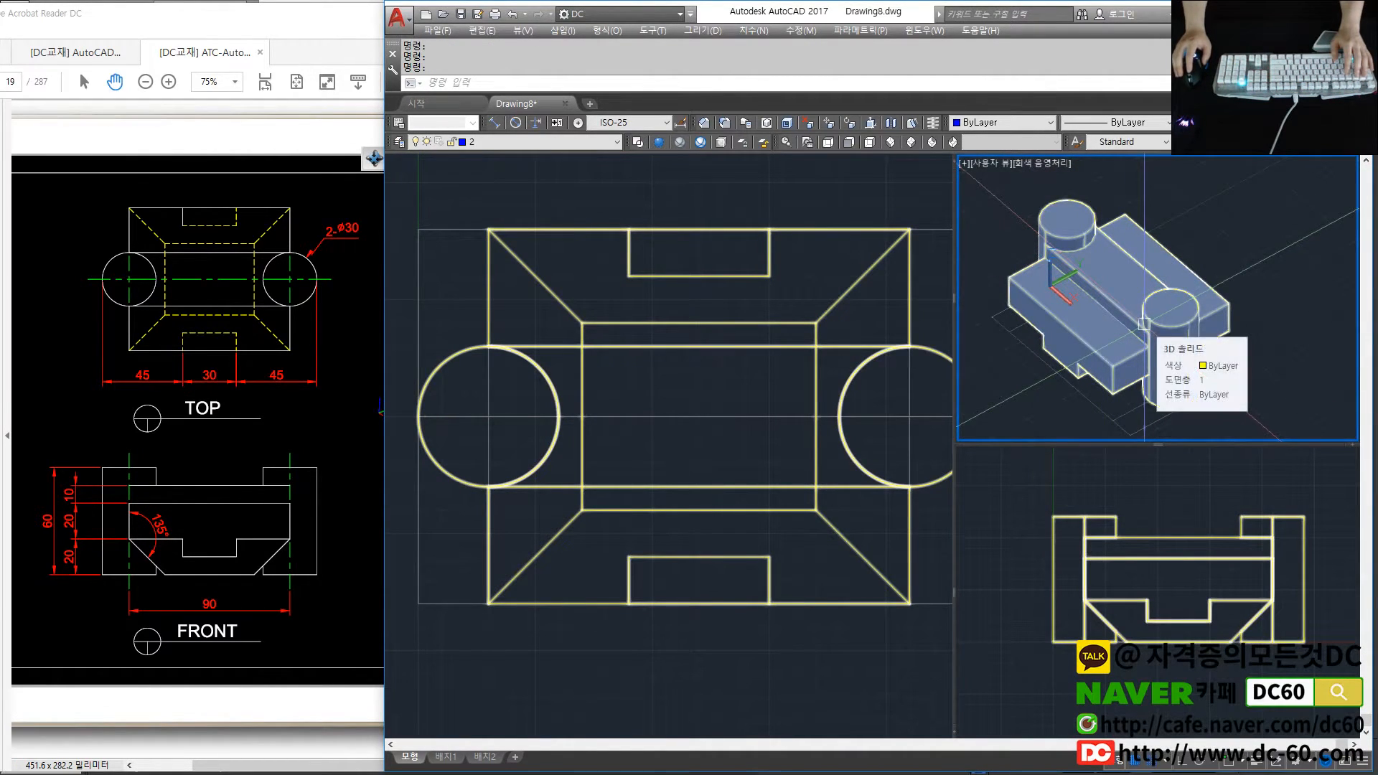
{"action": "left_click", "coordinate": [811, 427]}
{"action": "scroll", "coordinate": [697, 421], "scroll_direction": "down", "scroll_amount": 2}
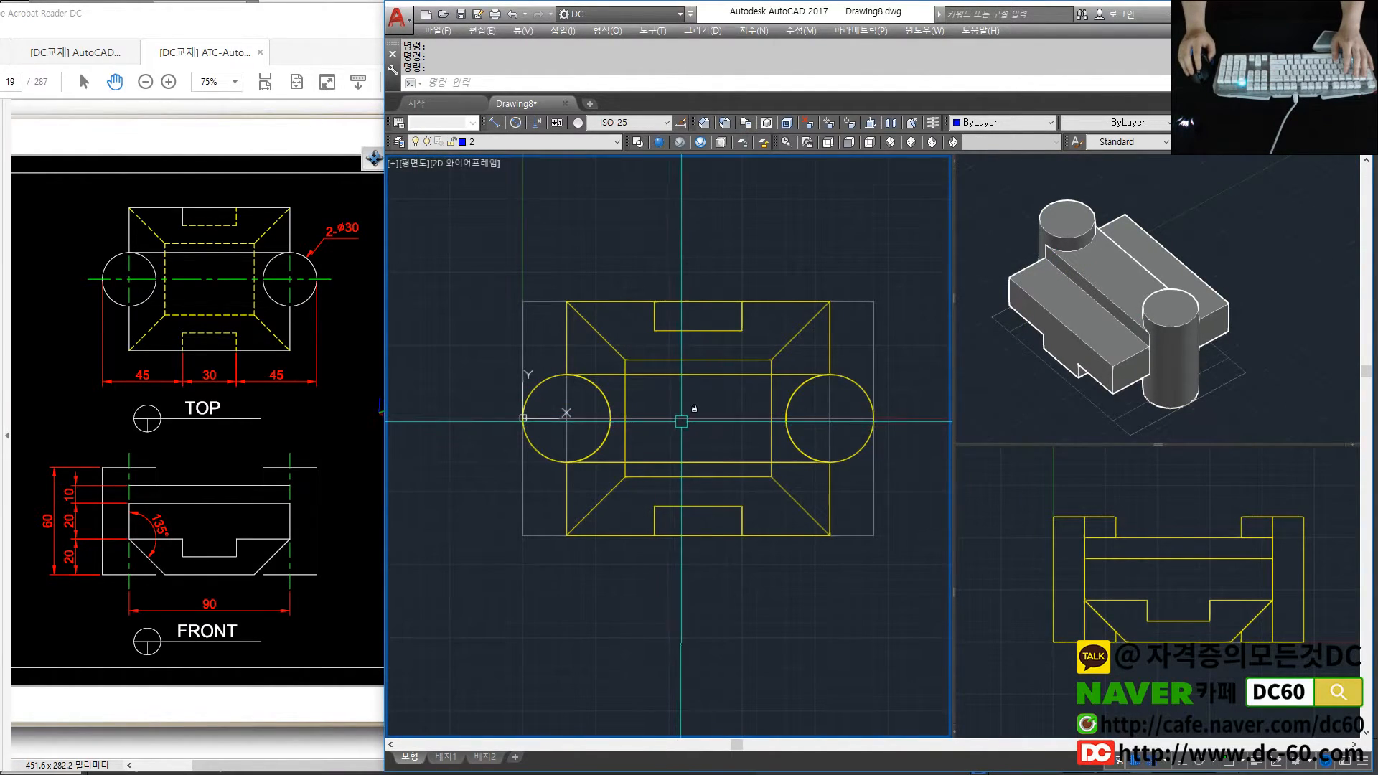
{"action": "scroll", "coordinate": [676, 423], "scroll_direction": "up", "scroll_amount": 2}
{"action": "key", "text": "ctrl+1"}
{"action": "left_click", "coordinate": [678, 422]}
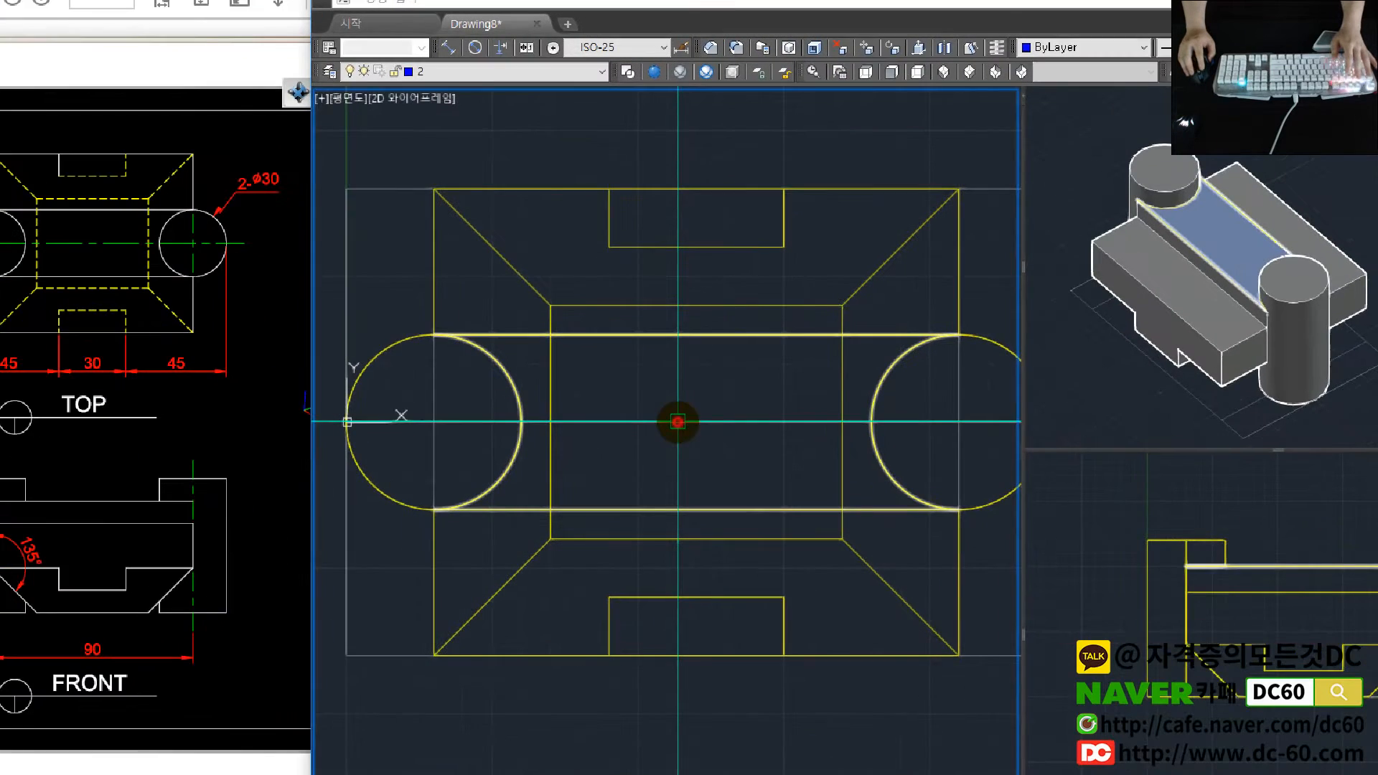
{"action": "left_click_drag", "start_coordinate": [630, 423], "coordinate": [630, 686], "text": "shift"}
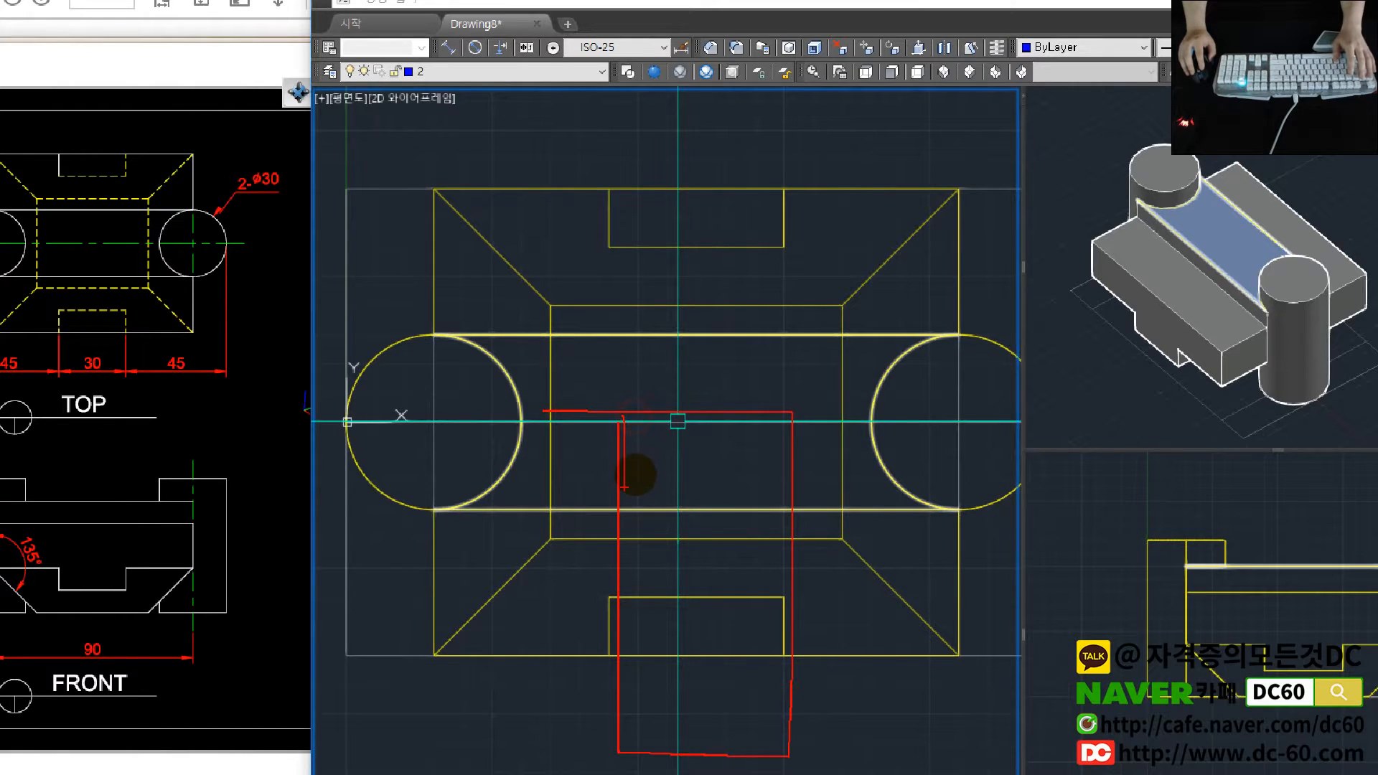
{"action": "key", "text": "Escape"}
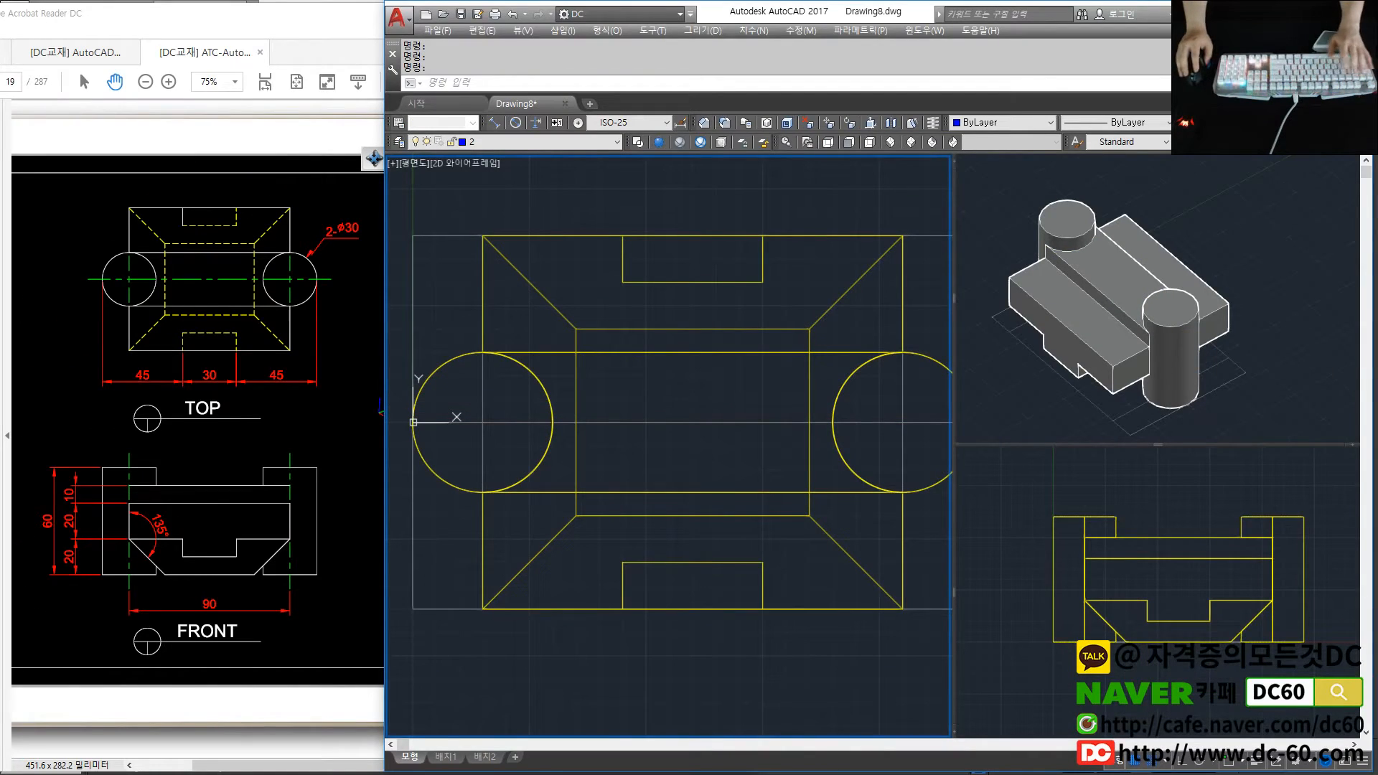
Switch to Inventor, start a sketch on the XZ plane and draw a rectangle inside the shaft's large middle section
{"action": "key", "text": "alt+Tab"}
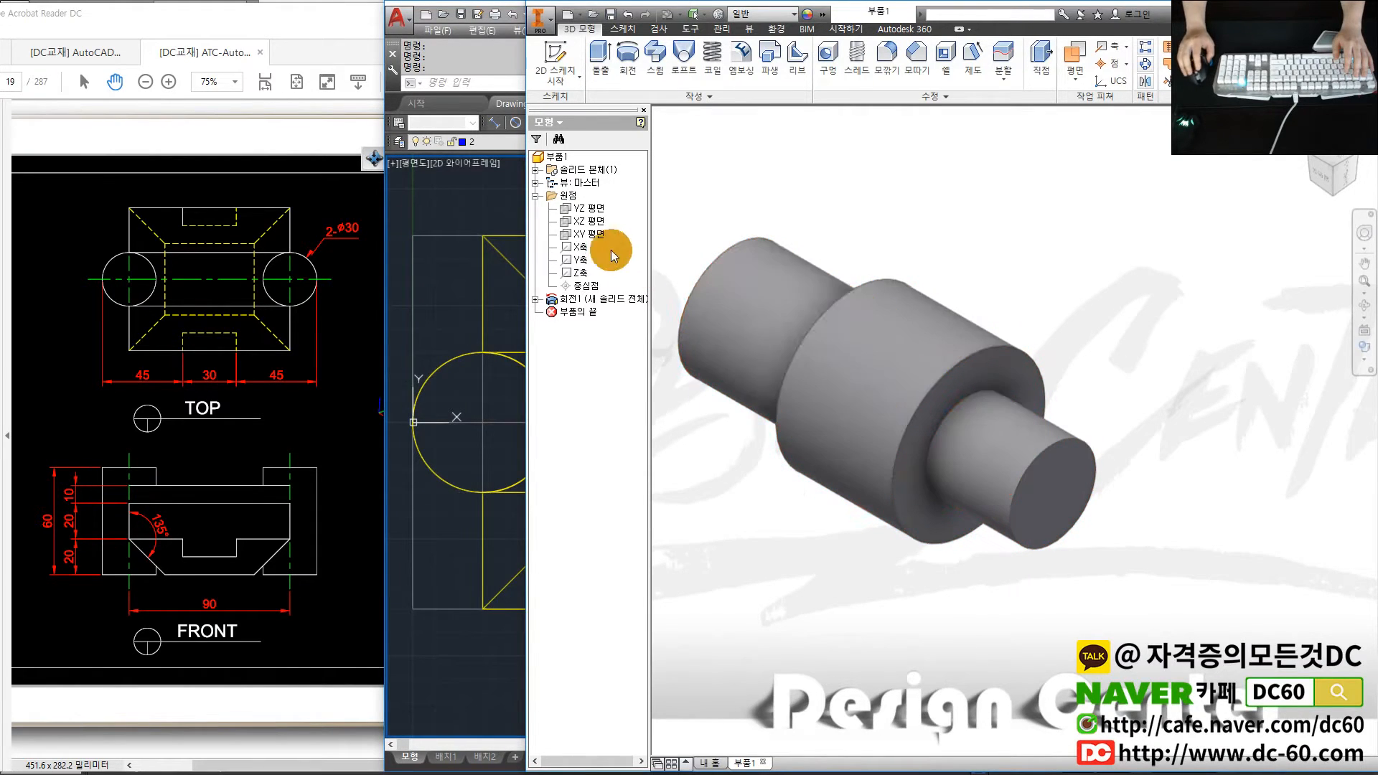
{"action": "left_click", "coordinate": [588, 223]}
{"action": "key", "text": "s"}
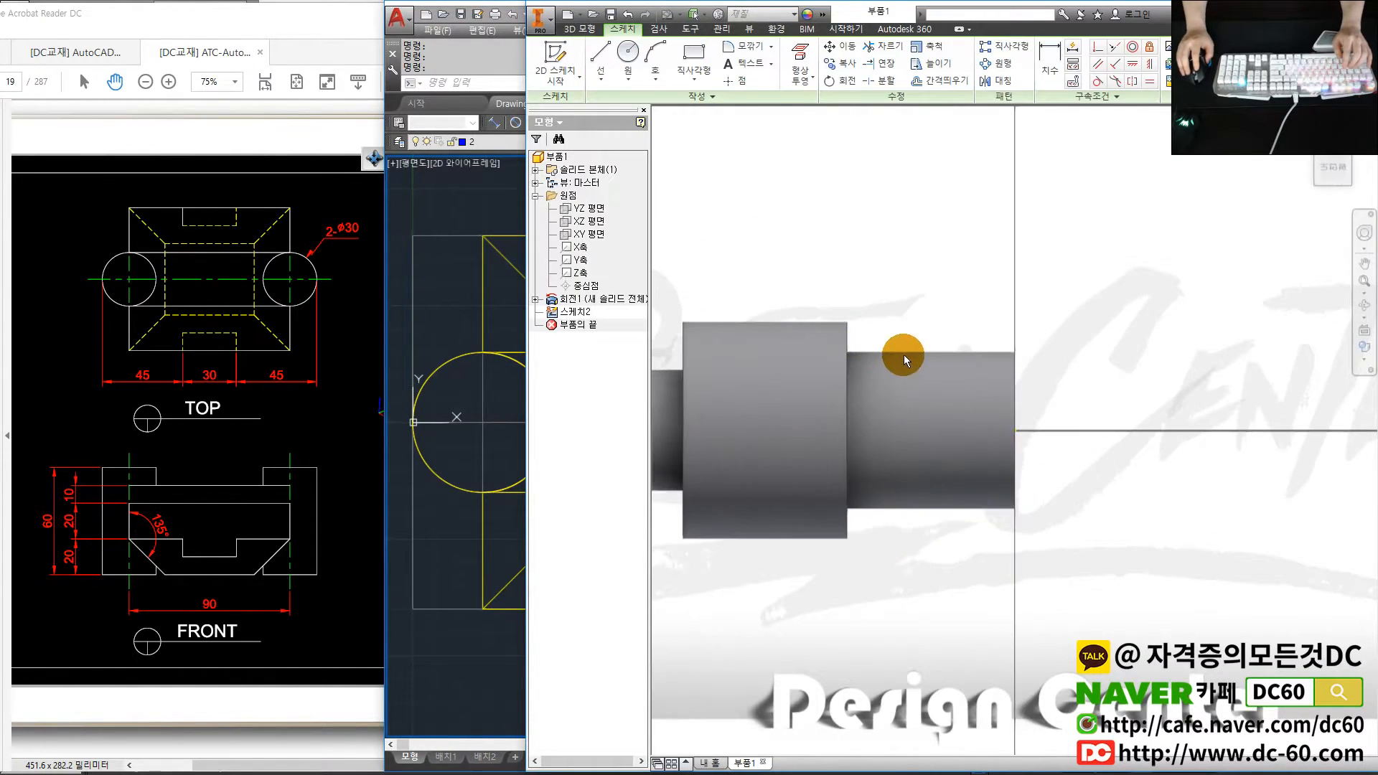
{"action": "key", "text": "F7"}
{"action": "key", "text": "r"}
{"action": "left_click", "coordinate": [837, 393]}
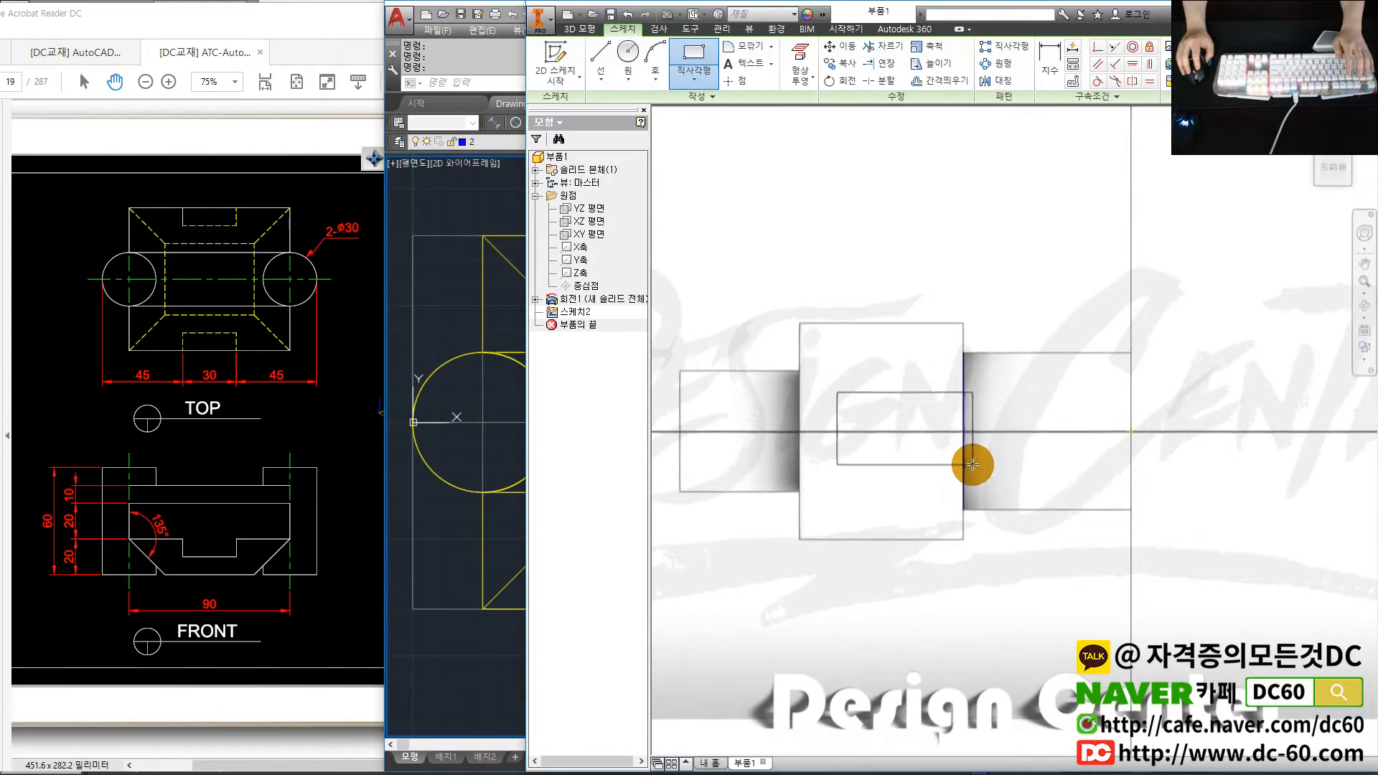
{"action": "left_click", "coordinate": [933, 464]}
{"action": "key", "text": "Escape"}
{"action": "key", "text": "F7"}
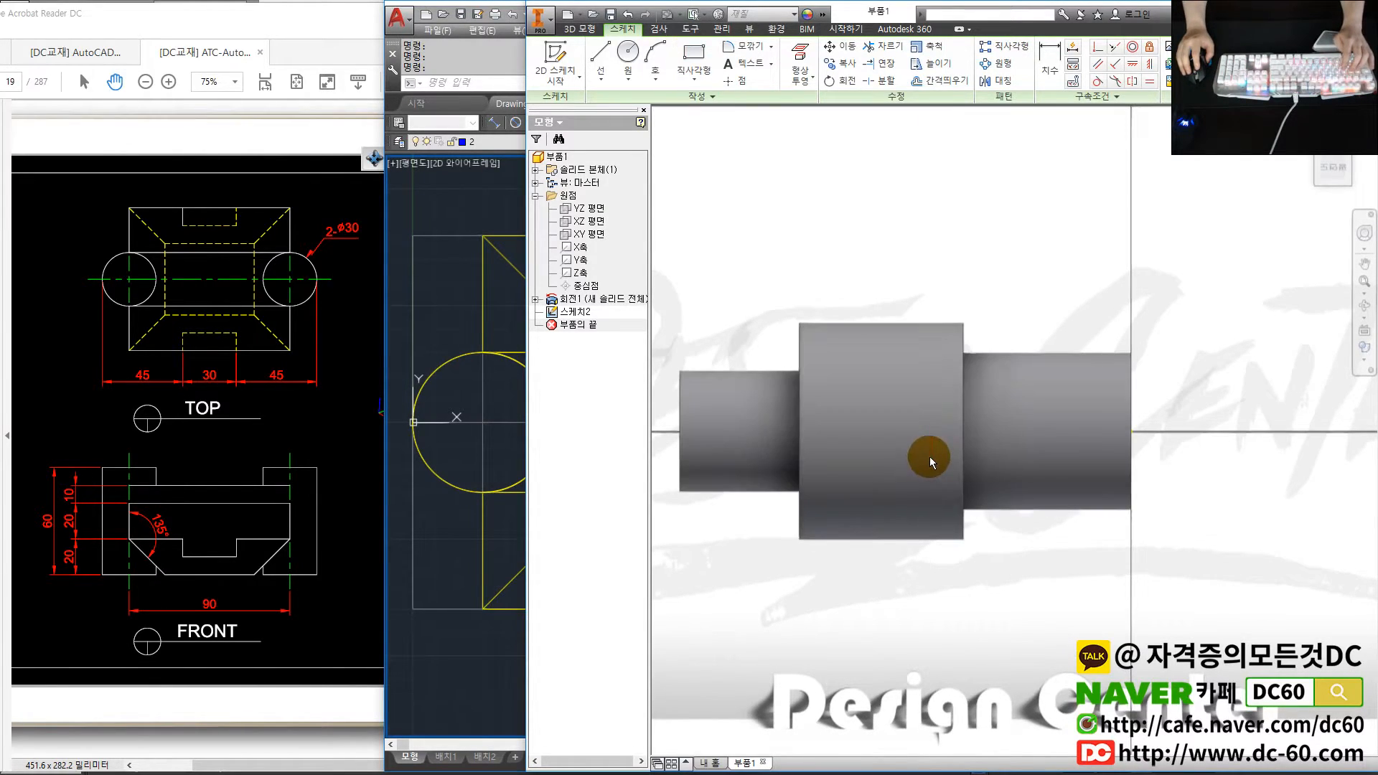
Start extruding the sketched rectangle symmetrically about its plane and set the distance to 80 mm
{"action": "key", "text": "e"}
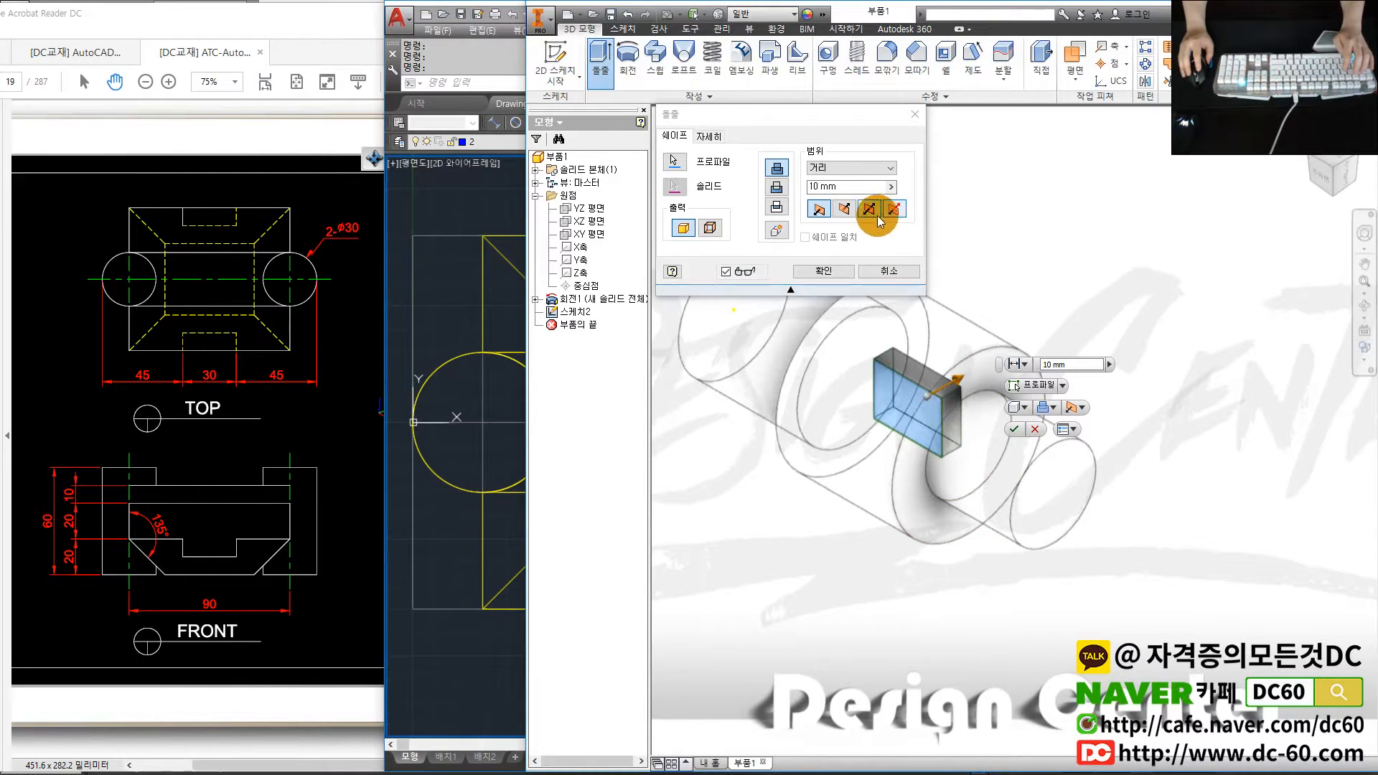
{"action": "left_click", "coordinate": [866, 214]}
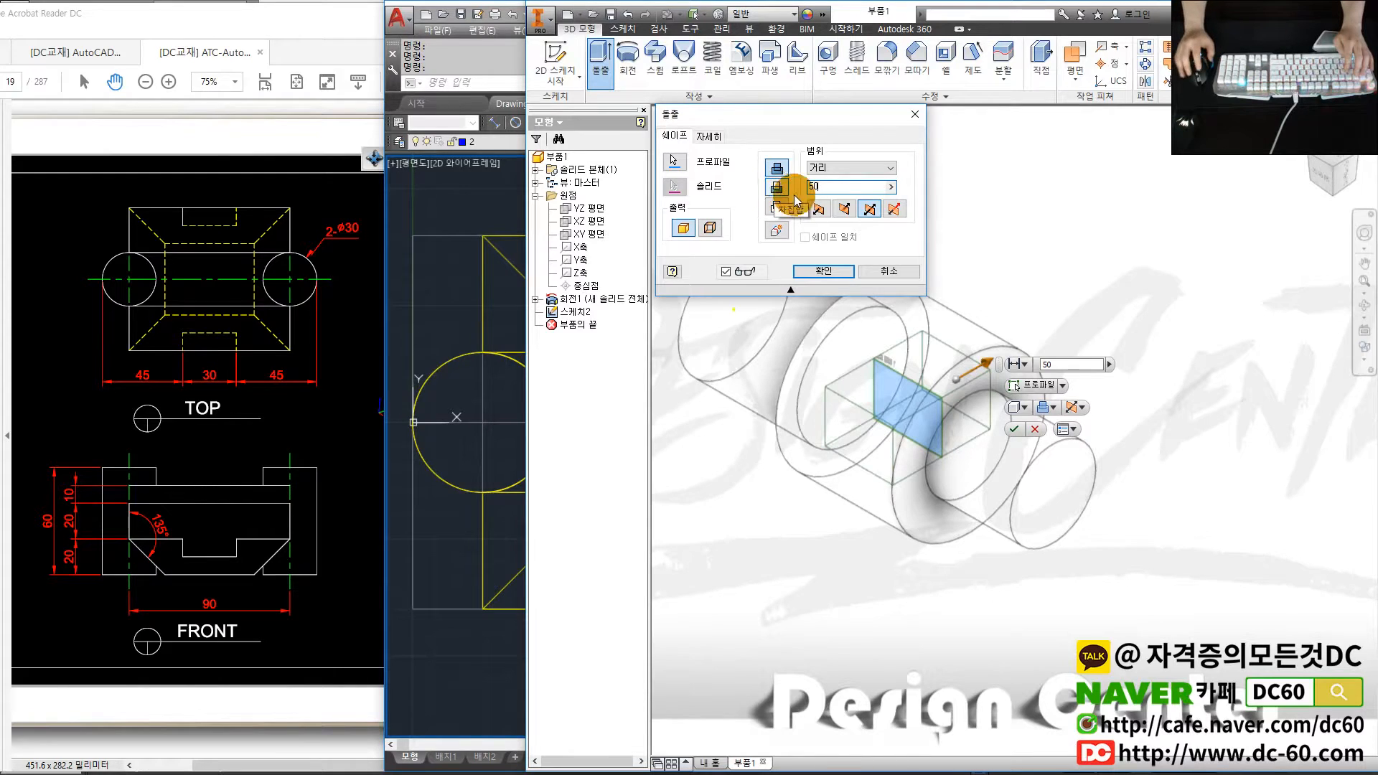
{"action": "left_click_drag", "start_coordinate": [818, 185], "coordinate": [761, 187]}
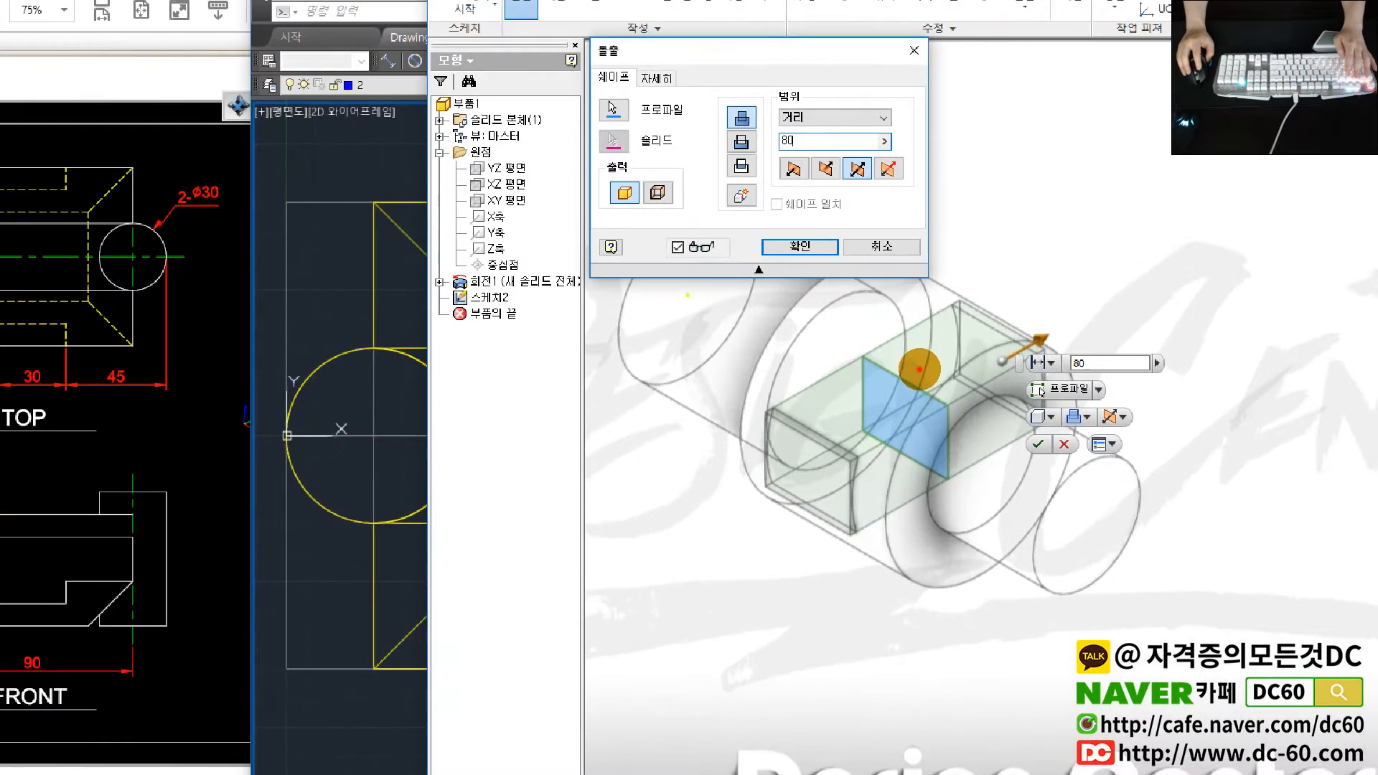
{"action": "left_click_drag", "start_coordinate": [926, 376], "coordinate": [998, 316]}
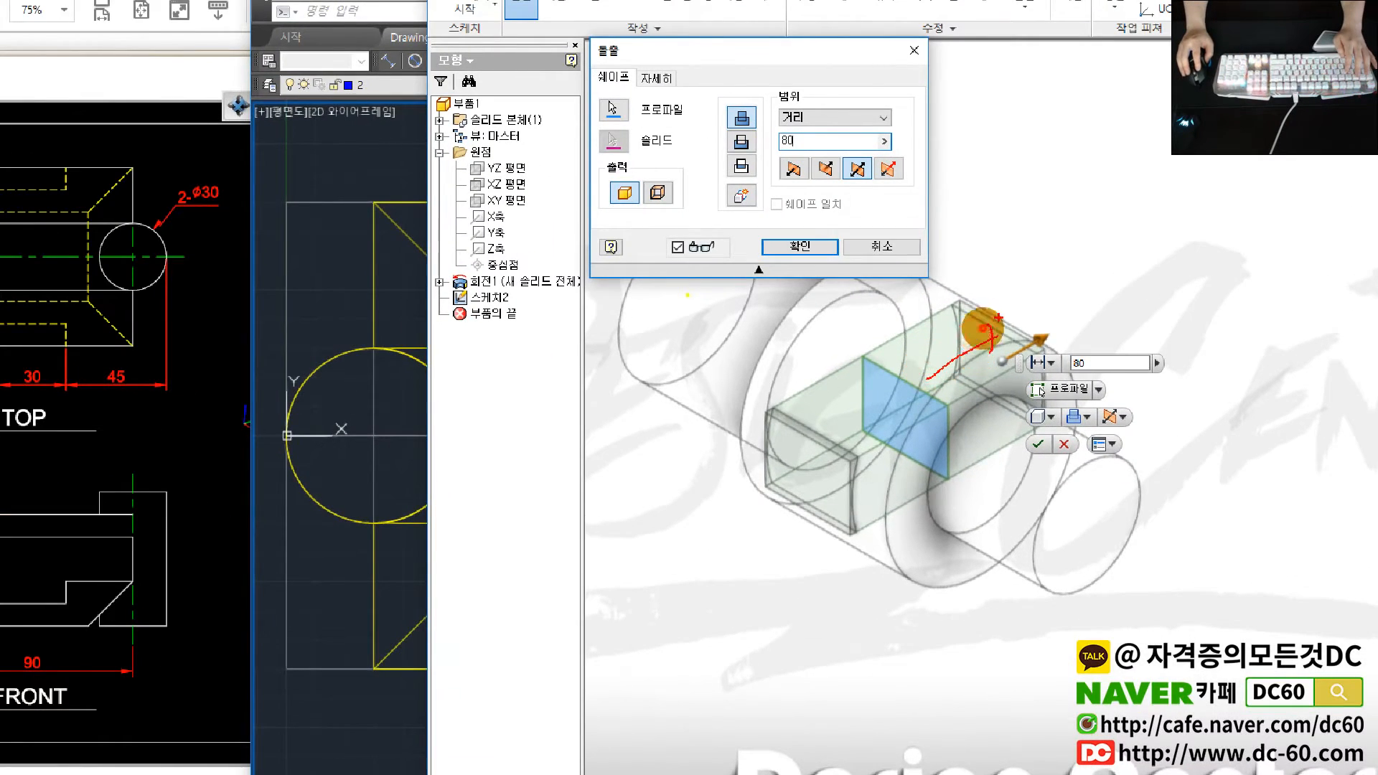
{"action": "left_click_drag", "start_coordinate": [901, 390], "coordinate": [807, 452]}
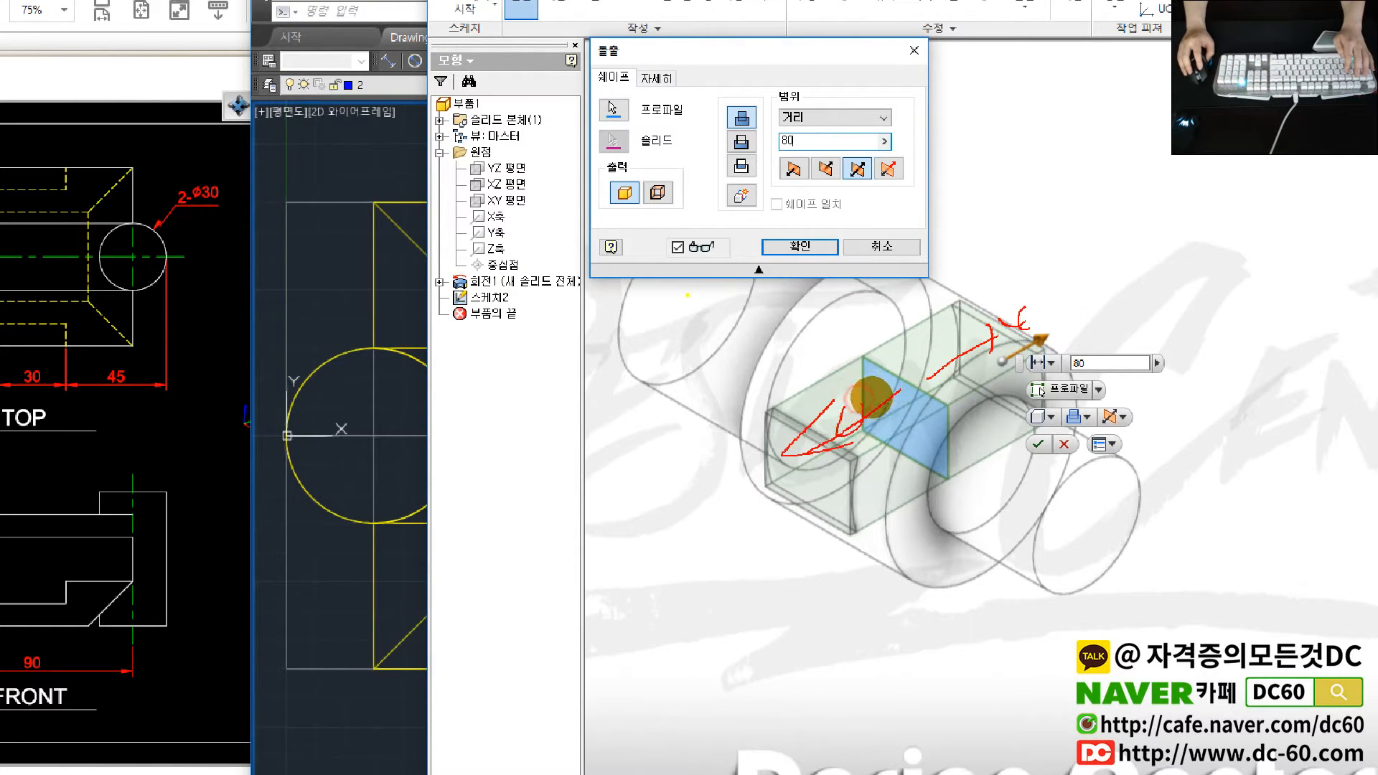
{"action": "key", "text": "Escape"}
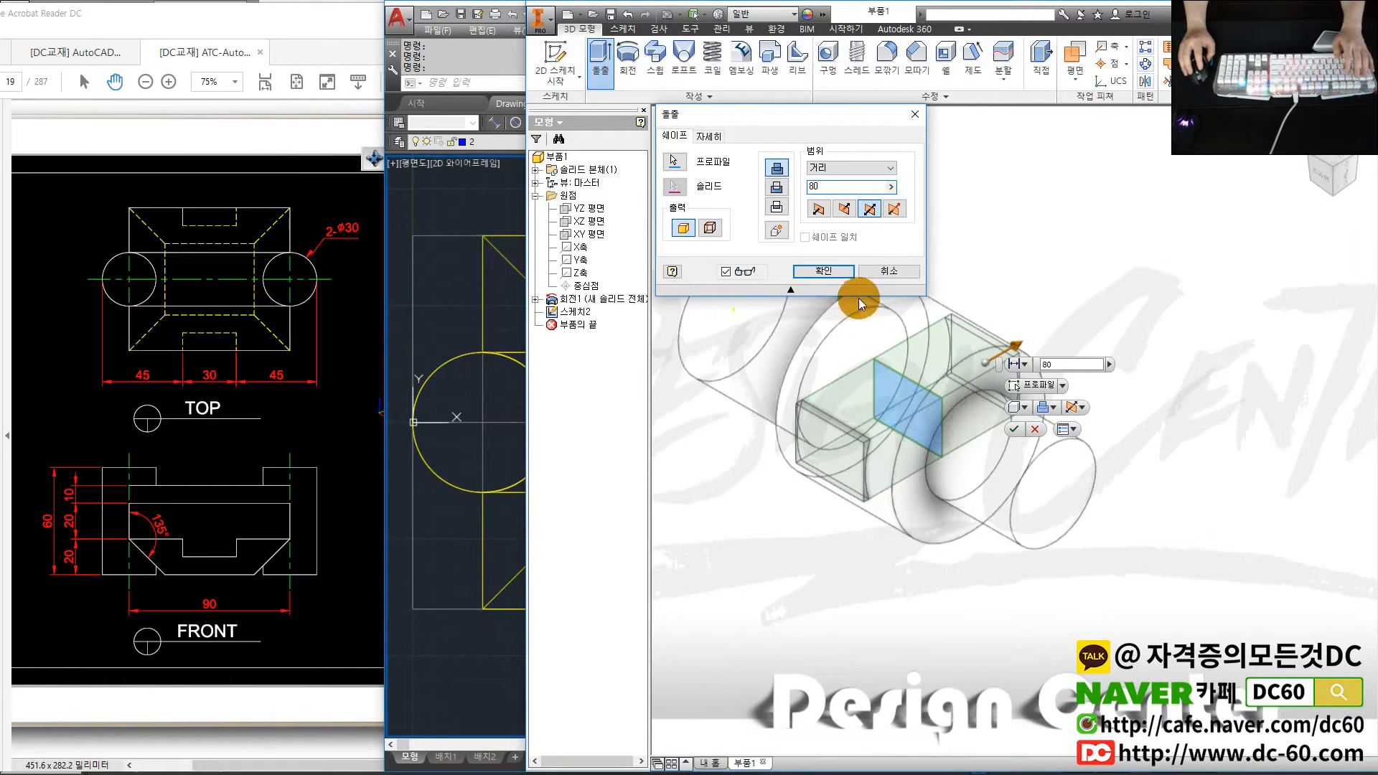
Set the symmetric extrusion distance to 100 mm, try the cut operation, and finish it as a join with the shaft
{"action": "left_click_drag", "start_coordinate": [852, 186], "coordinate": [761, 192]}
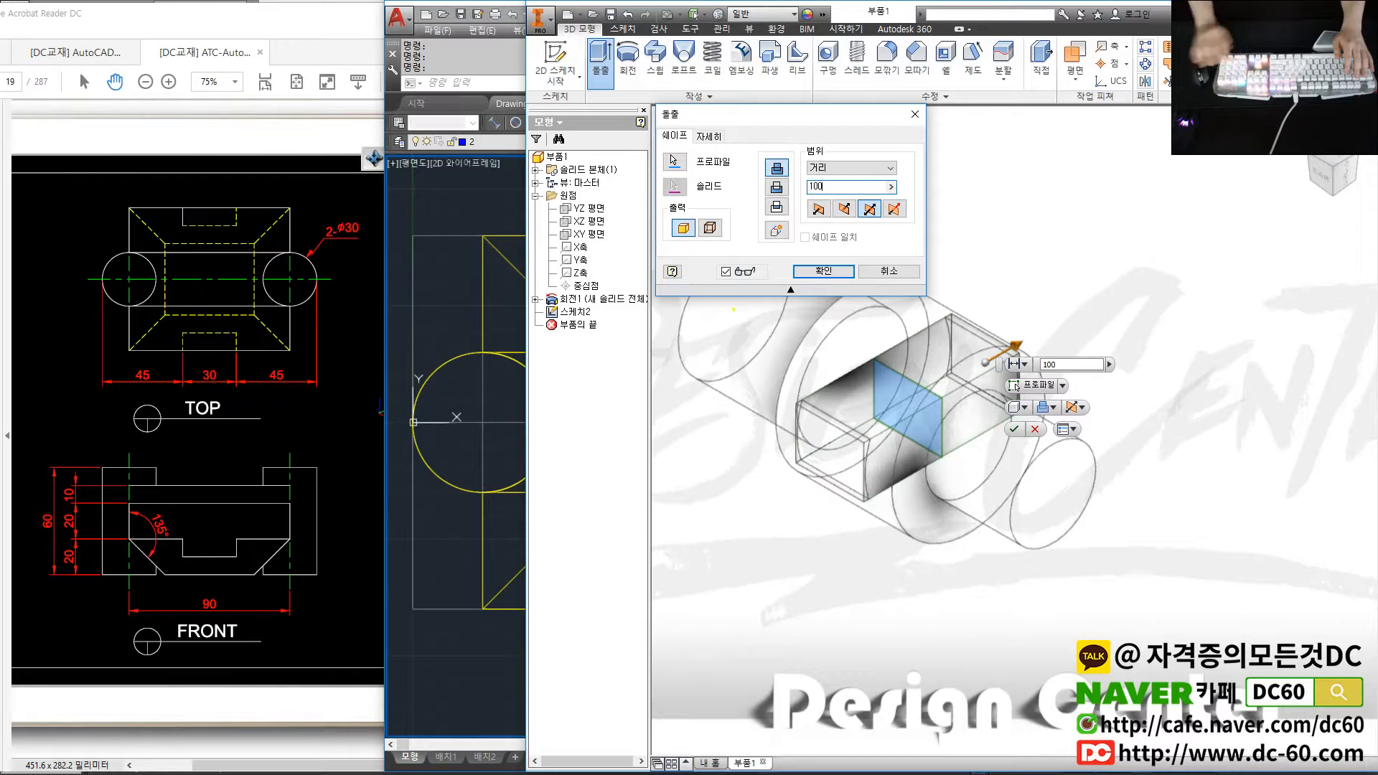
{"action": "type", "text": "100"}
{"action": "left_click", "coordinate": [777, 186]}
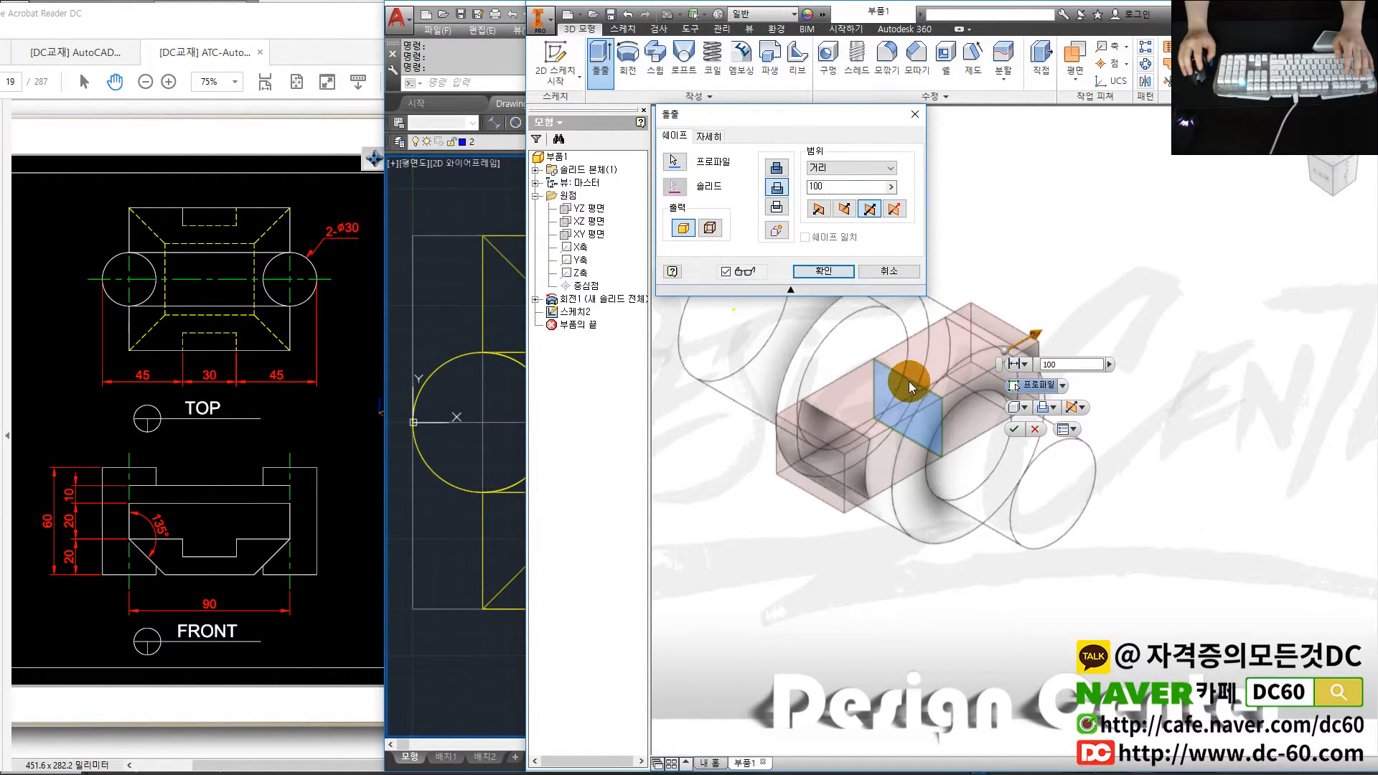
{"action": "left_click", "coordinate": [781, 168]}
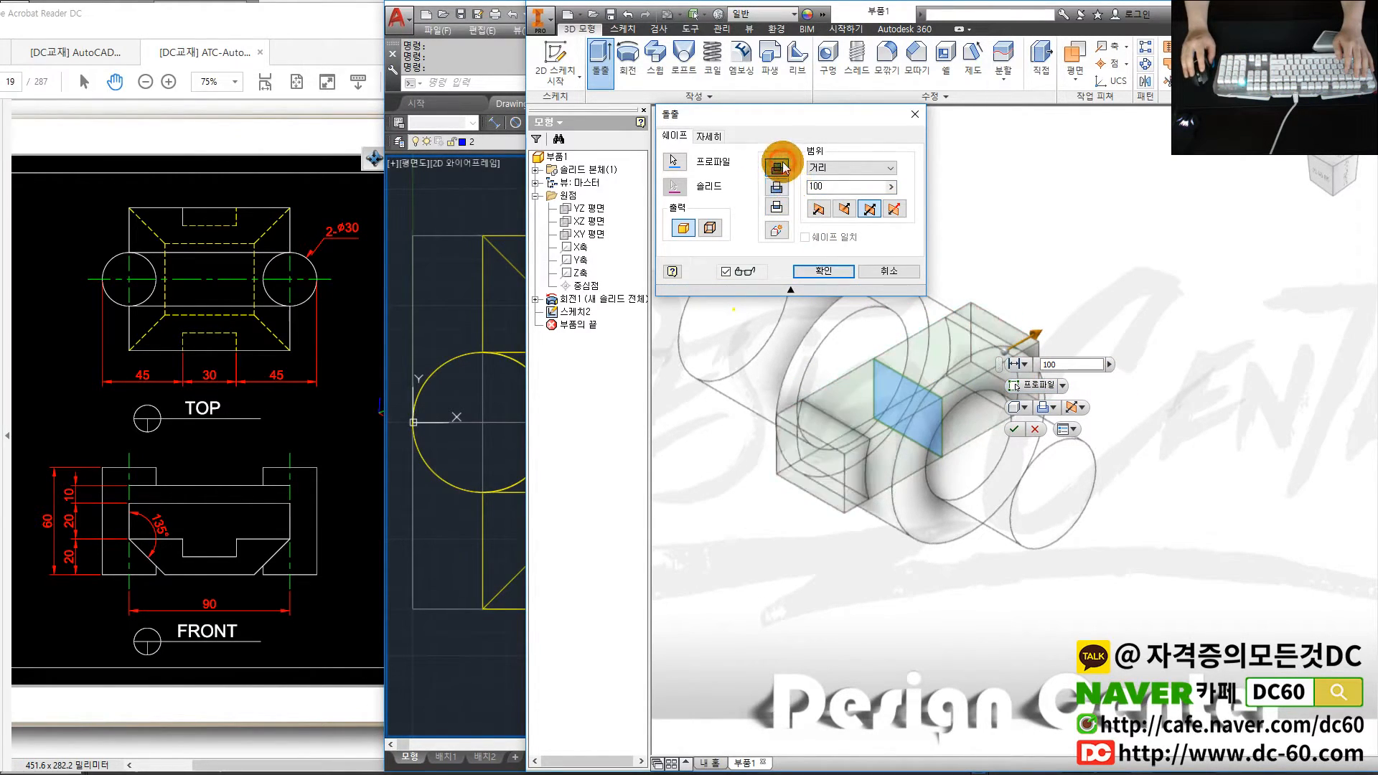
{"action": "left_click", "coordinate": [832, 275]}
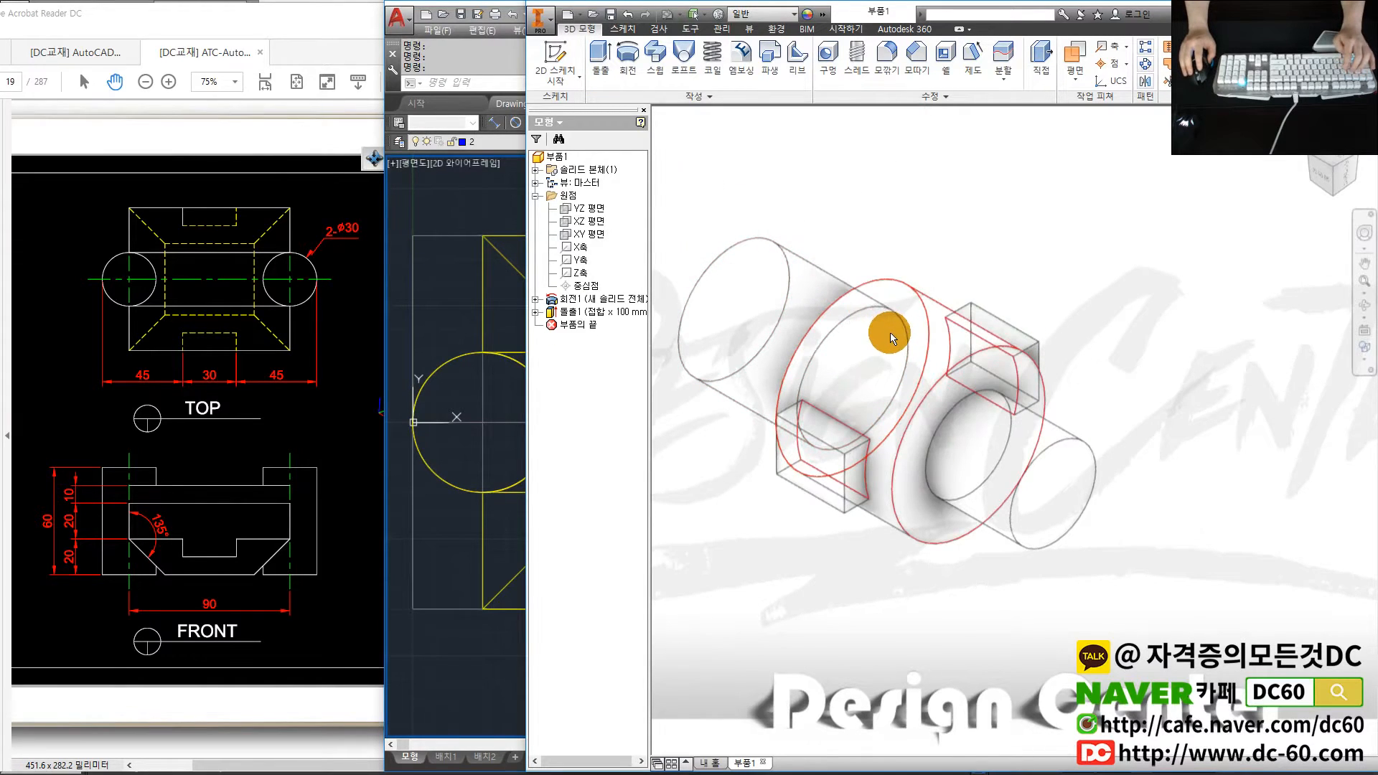
{"action": "mouse_move", "coordinate": [912, 376]}
{"action": "middle_mouse_down", "text": "shift"}
{"action": "mouse_move", "coordinate": [893, 395]}
{"action": "mouse_move", "coordinate": [902, 373]}
{"action": "mouse_move", "coordinate": [961, 378]}
{"action": "middle_mouse_up", "text": "shift"}
{"action": "scroll", "coordinate": [969, 420], "scroll_direction": "down", "scroll_amount": 5}
{"action": "left_click", "coordinate": [992, 399]}
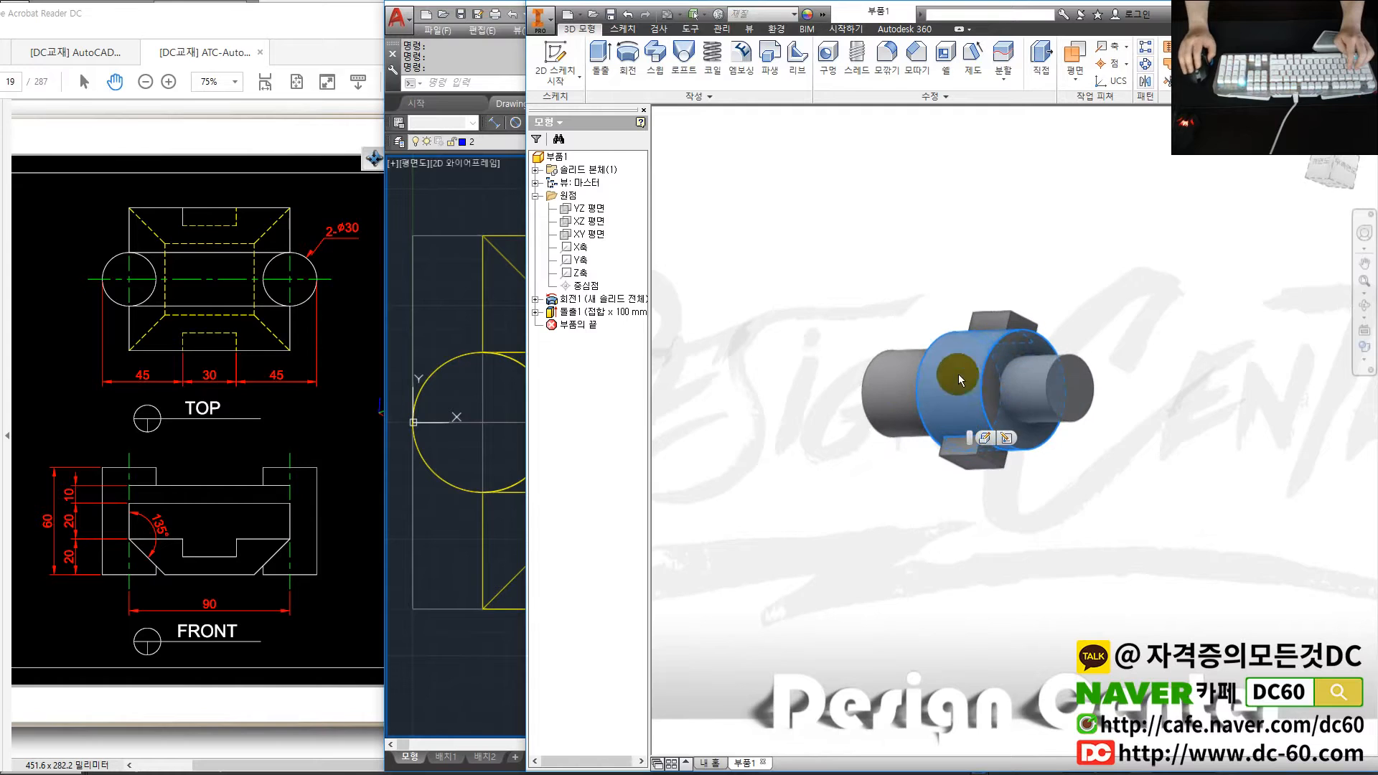
Switch to AutoCAD and change the front-view viewport to the top view
{"action": "key", "text": "alt+Tab"}
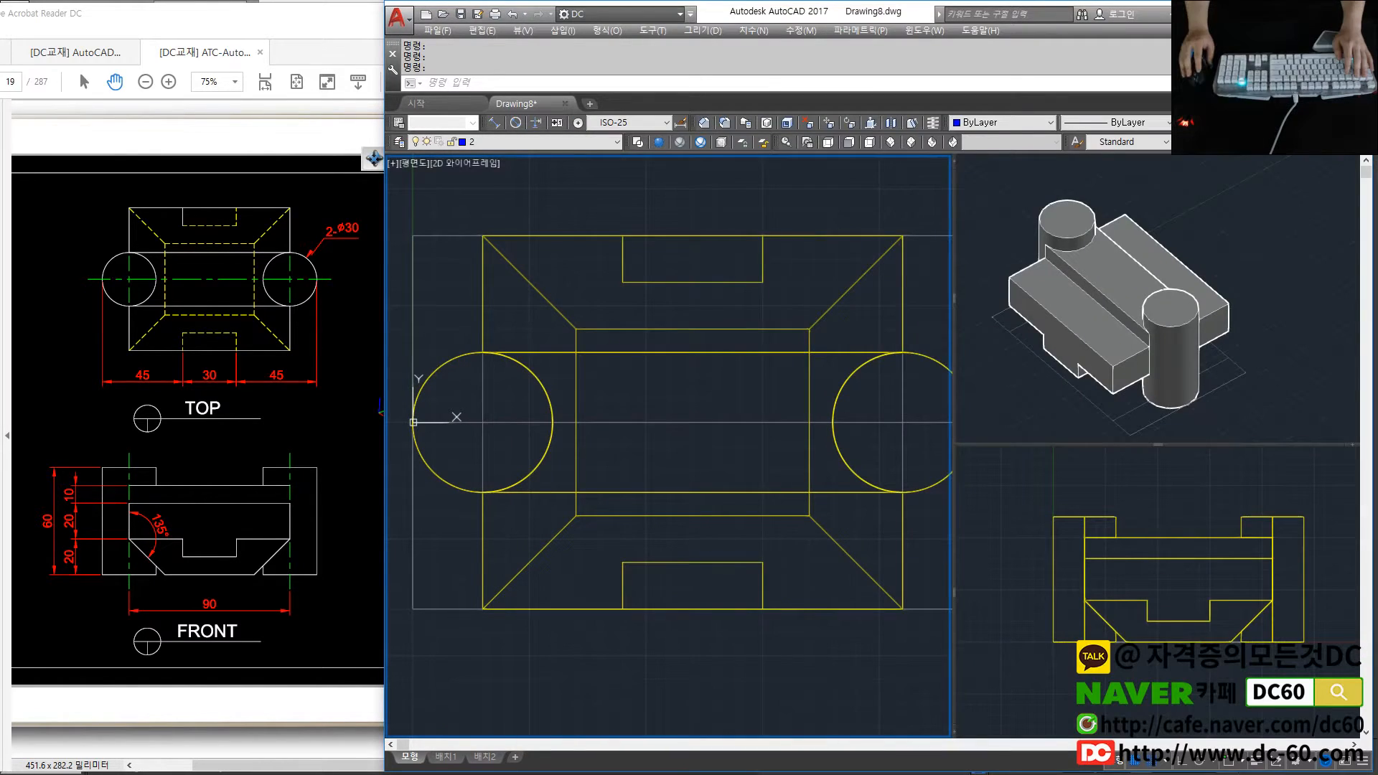
{"action": "left_click", "coordinate": [752, 358]}
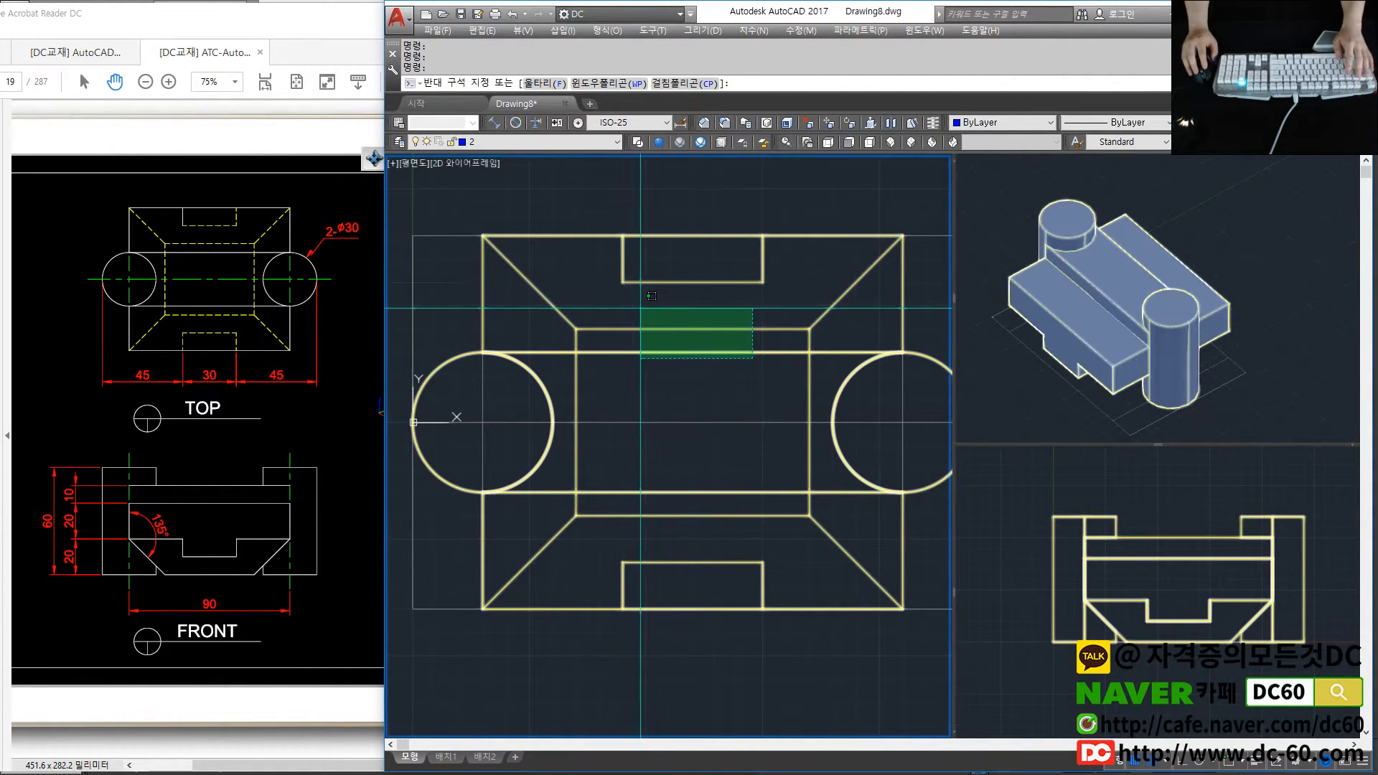
{"action": "key", "text": "Escape"}
{"action": "scroll", "coordinate": [686, 314], "scroll_direction": "down", "scroll_amount": 2}
{"action": "left_click", "coordinate": [1110, 590]}
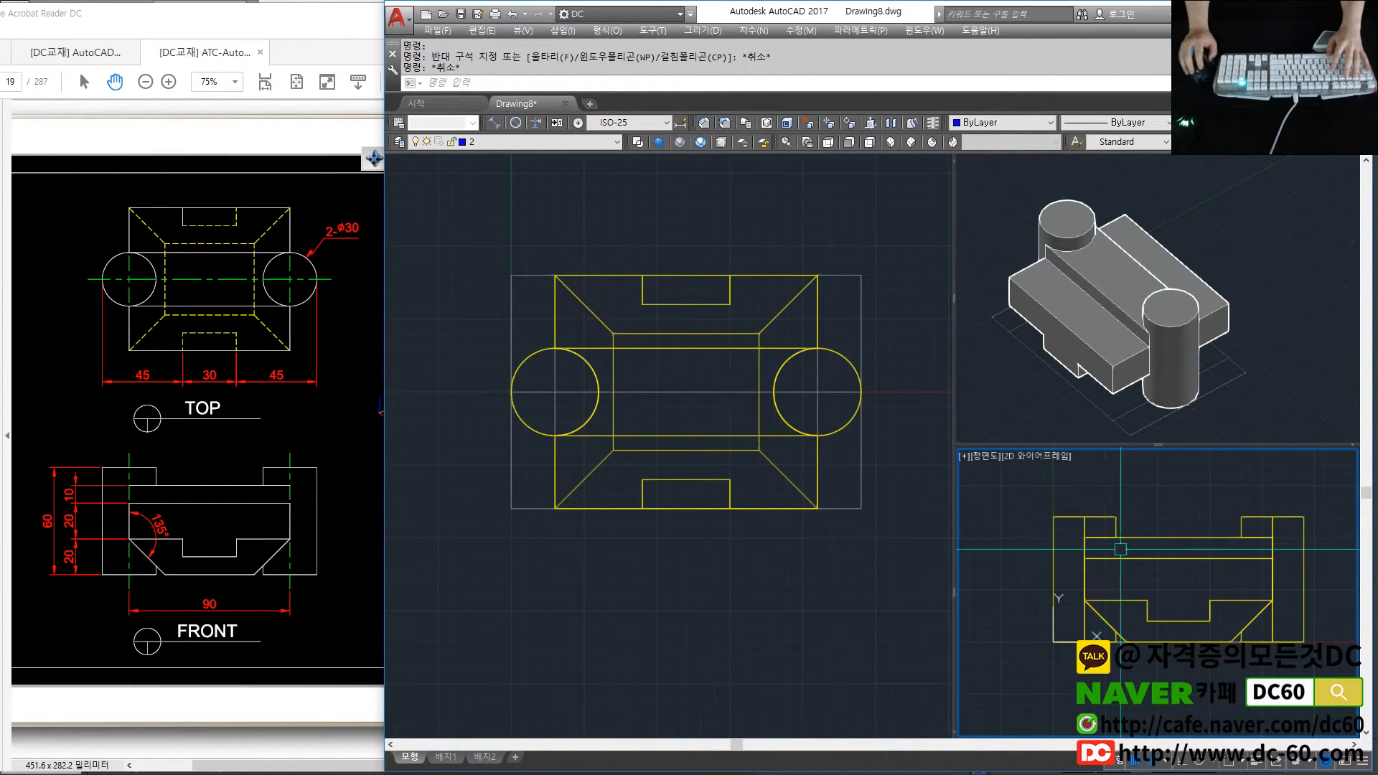
{"action": "type", "text": "t"}
{"action": "key", "text": "Return"}
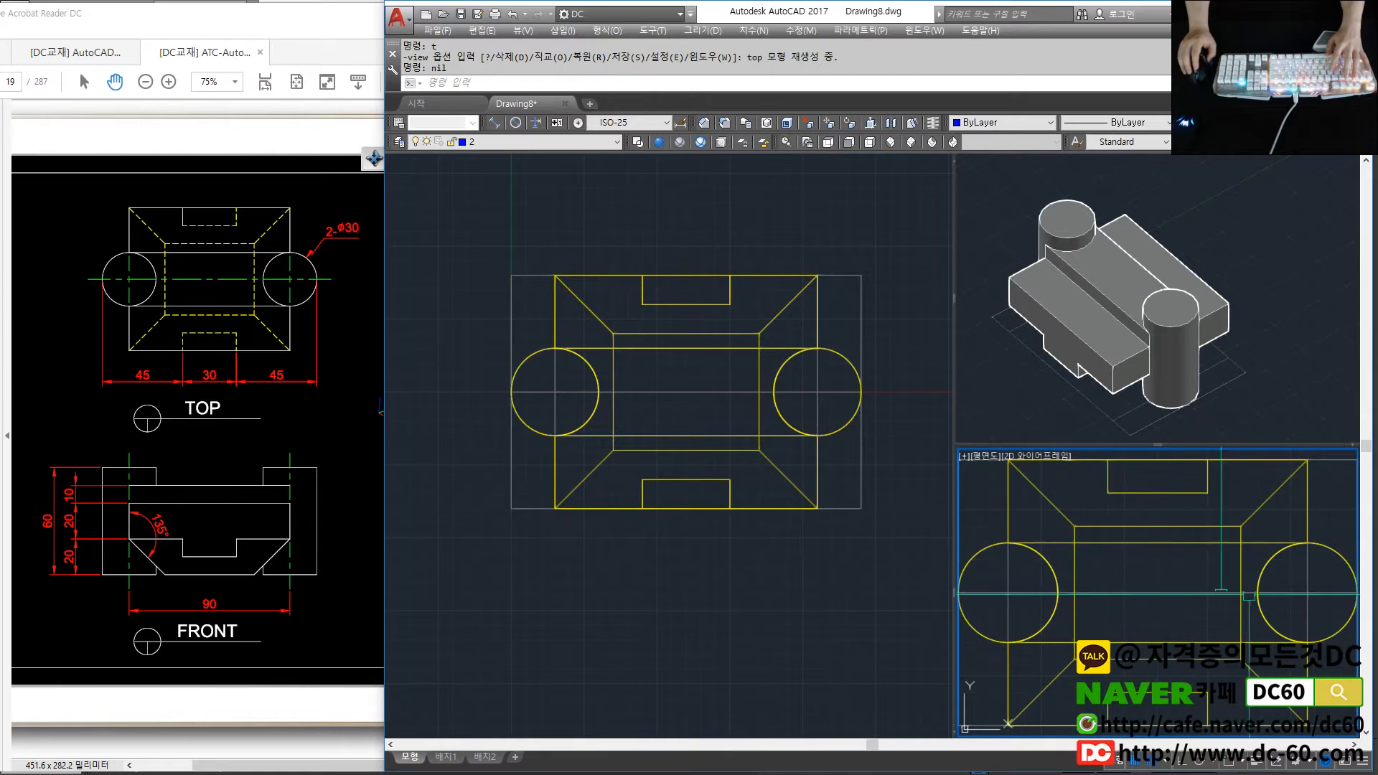
Check the View Point values and measuring points for problem 01 on PDF page 20, and return to AutoCAD
{"action": "left_click", "coordinate": [306, 470]}
{"action": "scroll", "coordinate": [306, 470], "scroll_direction": "down", "scroll_amount": 2}
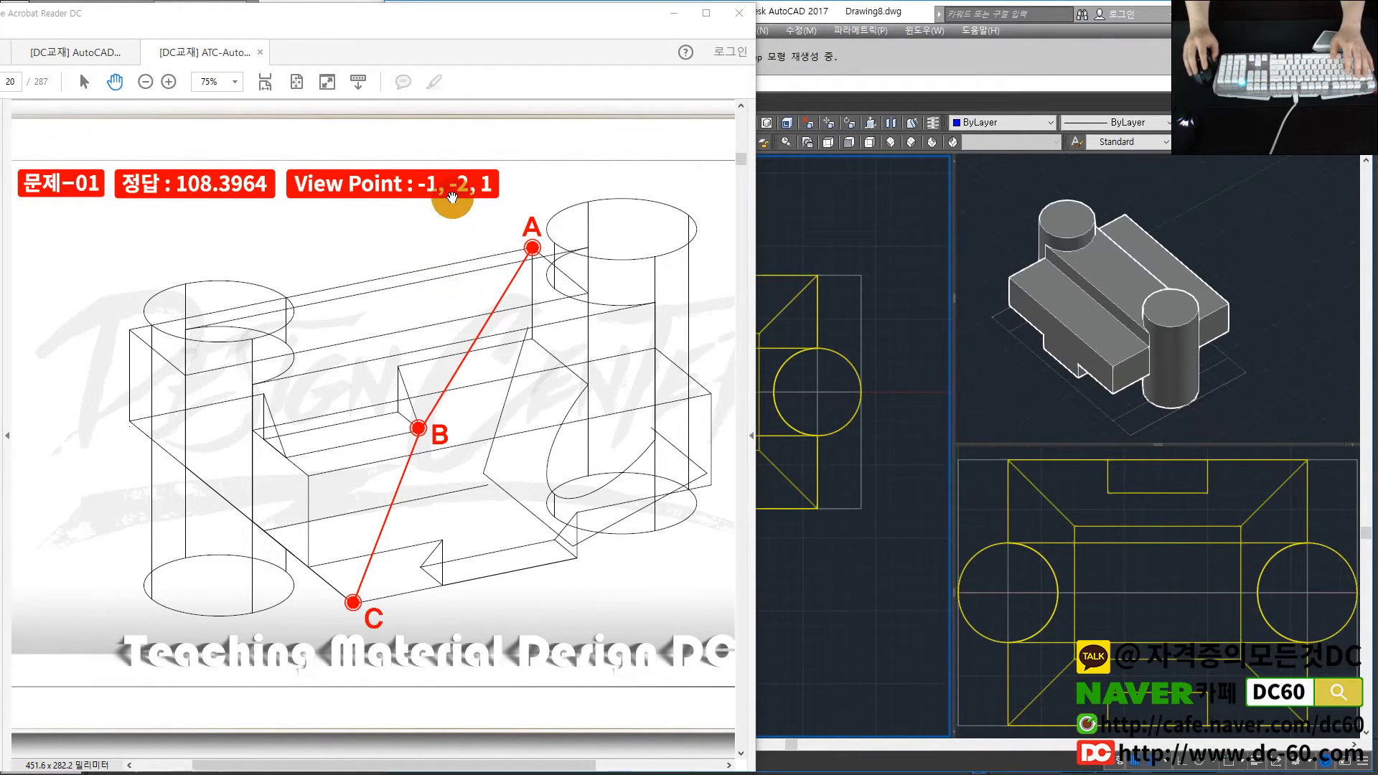
{"action": "left_click", "coordinate": [782, 305]}
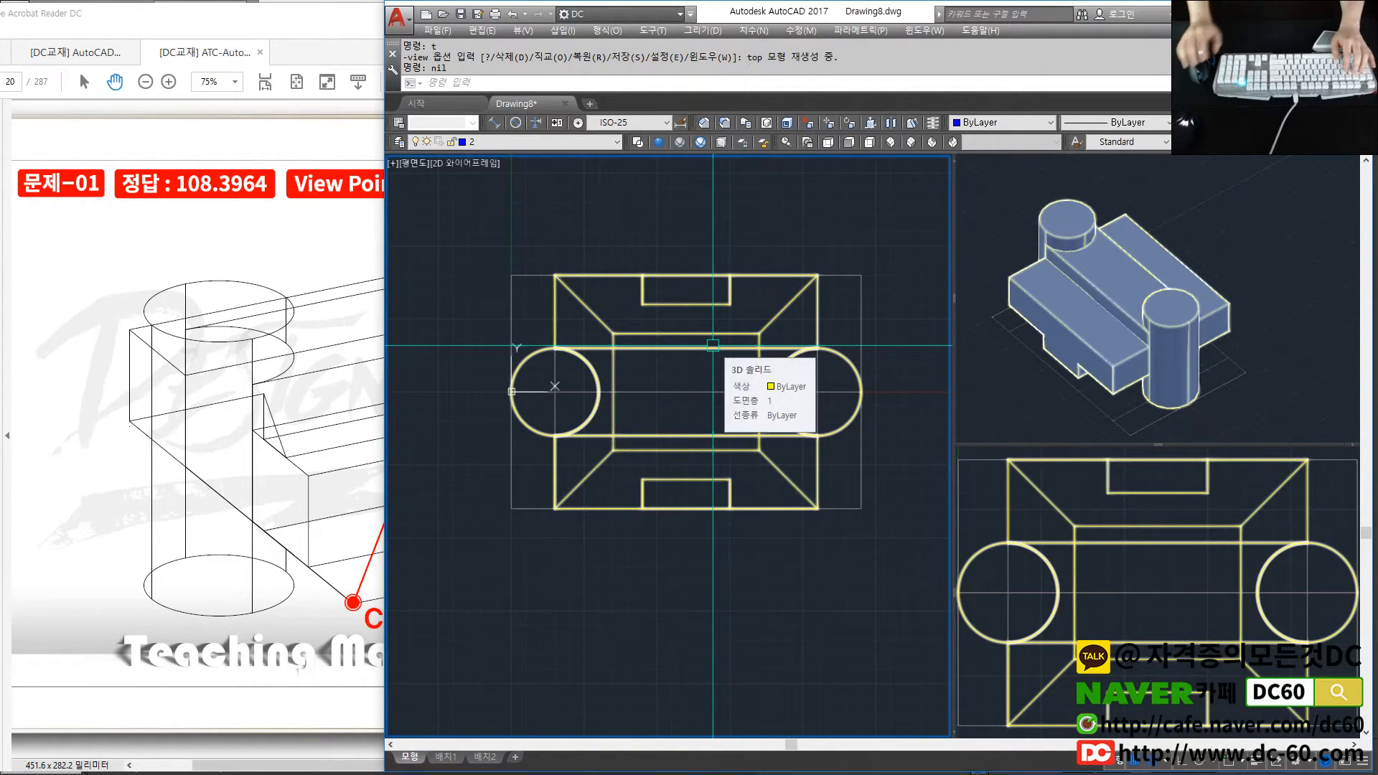
{"action": "key", "text": "Escape"}
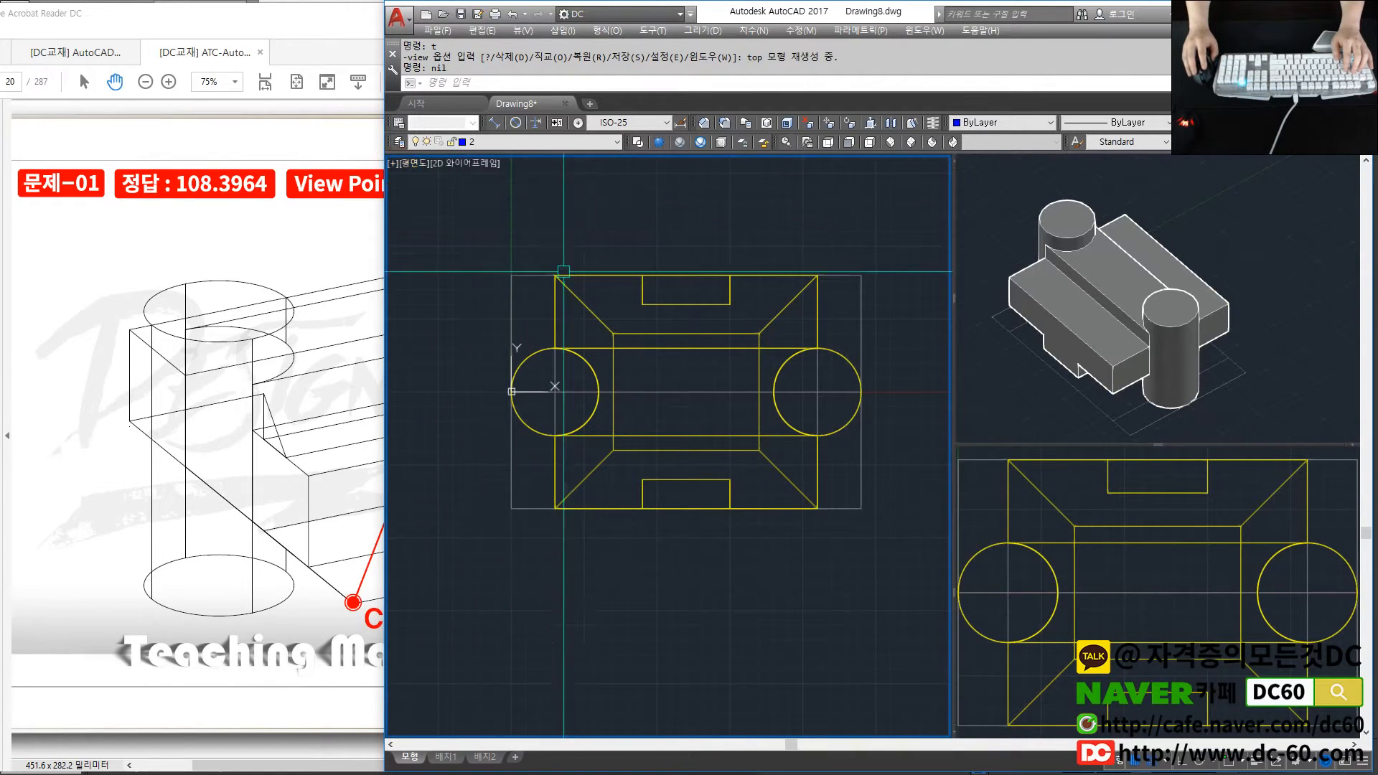
Maximize the large top-view viewport and restore the three-viewport layout
{"action": "left_click", "coordinate": [393, 165]}
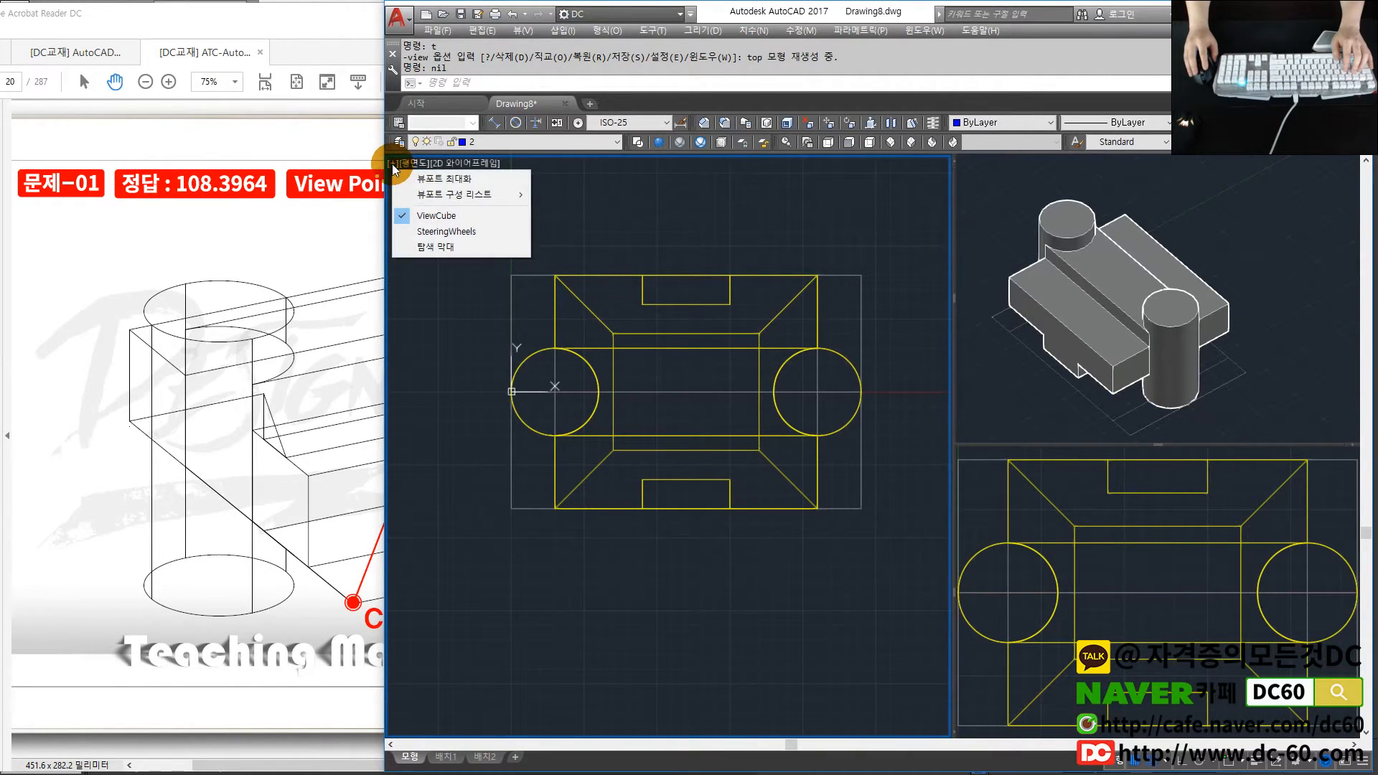
{"action": "left_click", "coordinate": [434, 175]}
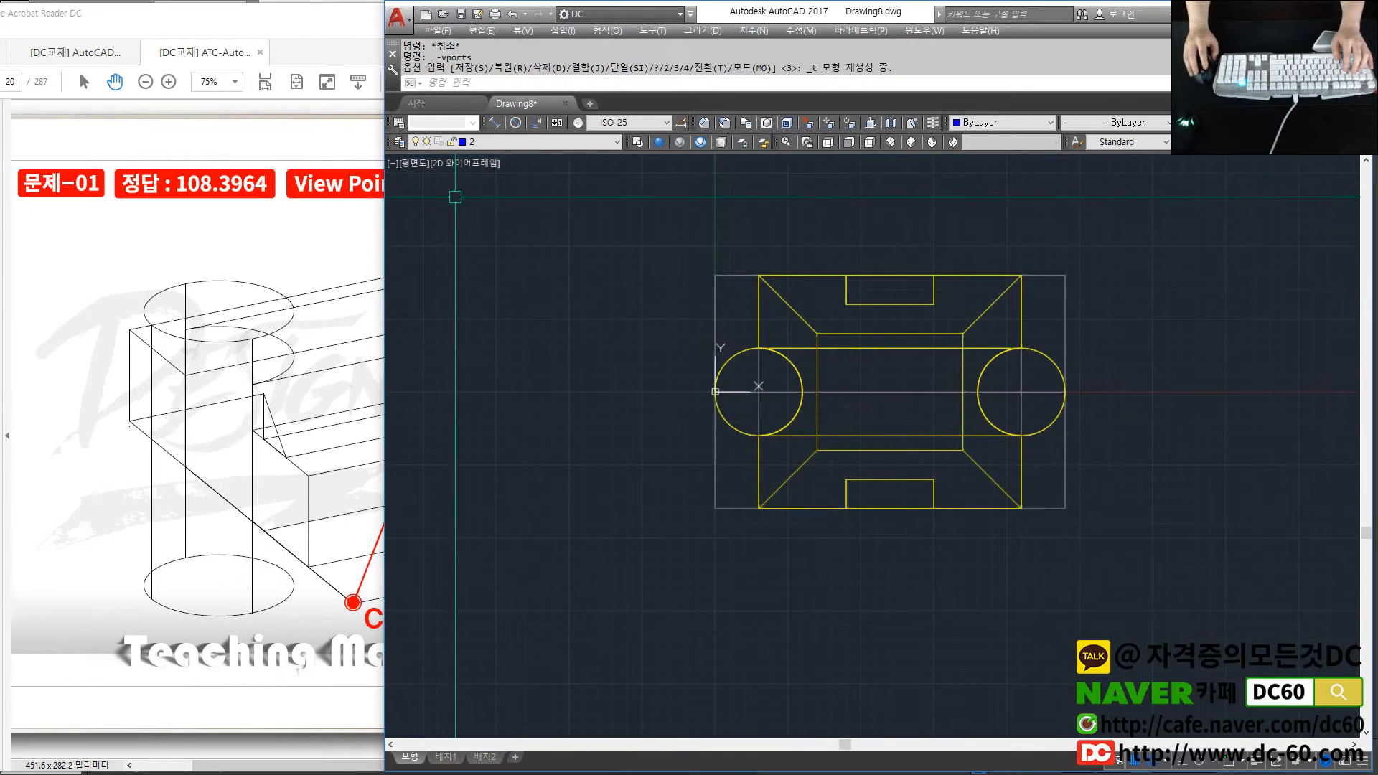
{"action": "left_click", "coordinate": [393, 164]}
{"action": "left_click", "coordinate": [404, 179]}
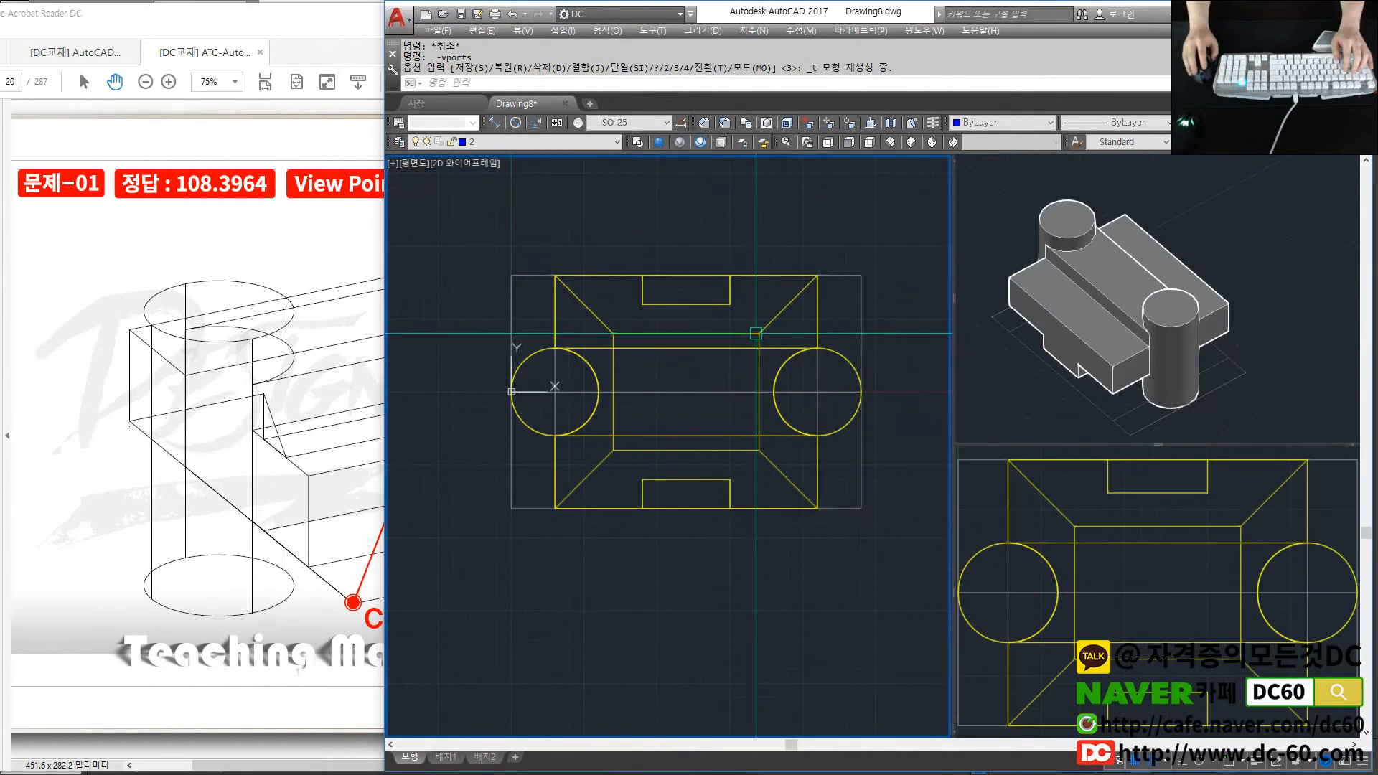
Set the large viewport's view direction to -1,-2,1 with the VPOINT command
{"action": "left_click", "coordinate": [347, 344]}
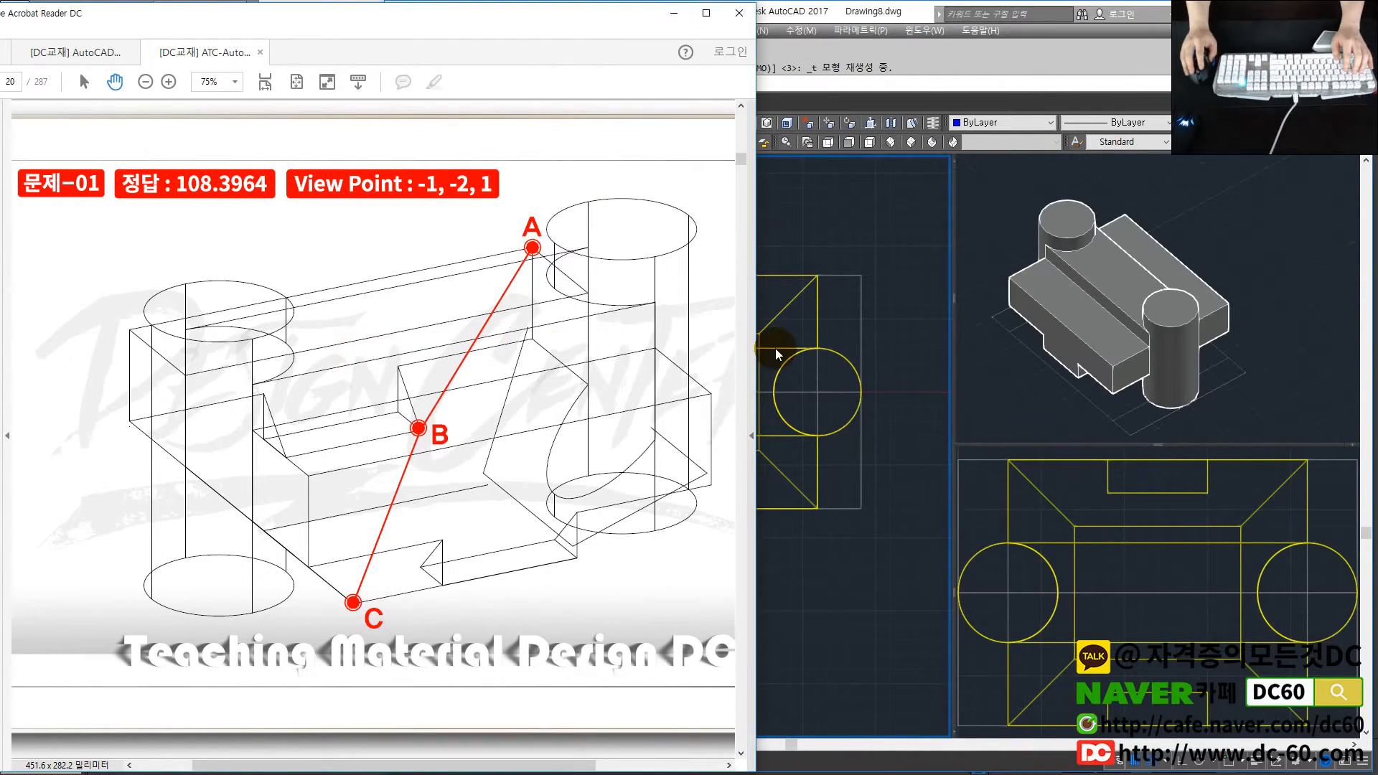
{"action": "left_click", "coordinate": [788, 339]}
{"action": "type", "text": "-vp"}
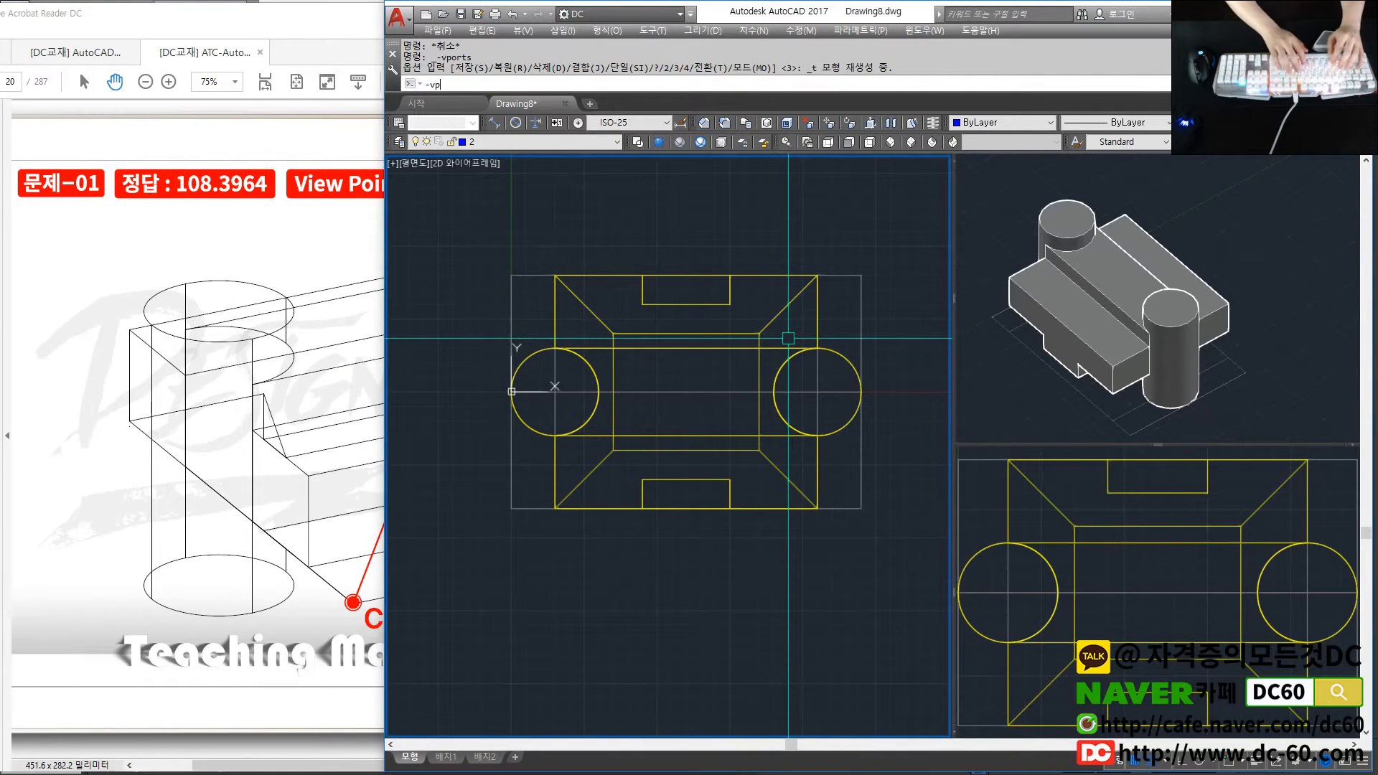
{"action": "key", "text": "Return"}
{"action": "type", "text": "-1,-2,1"}
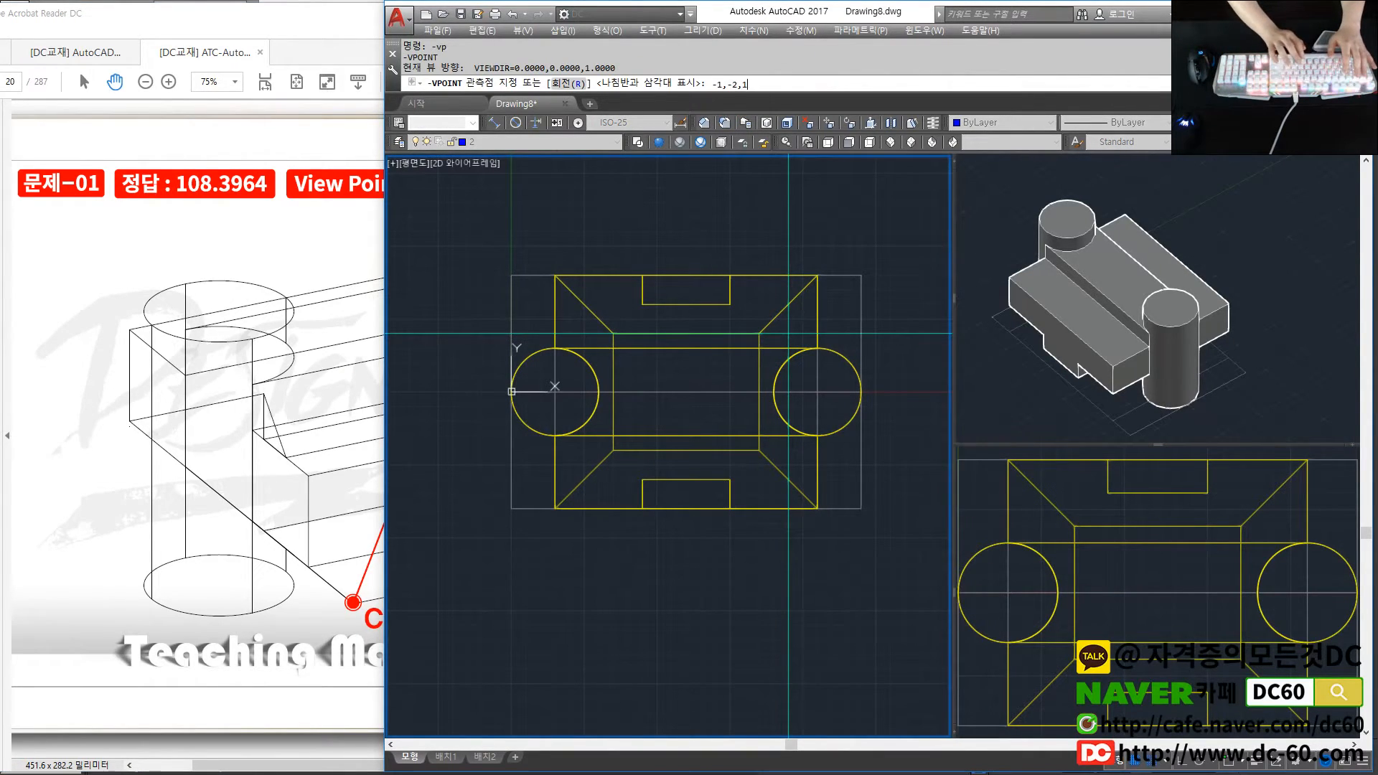
{"action": "key", "text": "Return"}
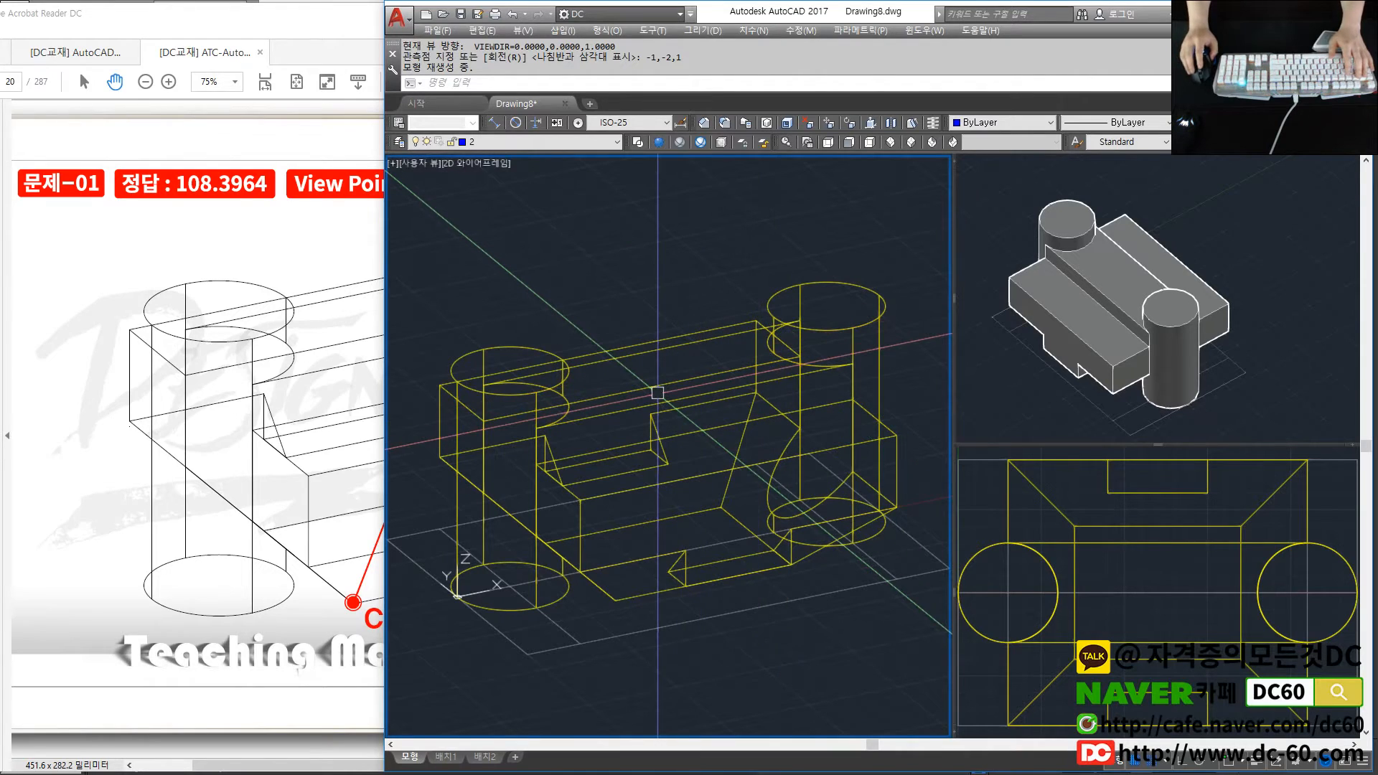
Draw a 3D polyline on the solid through points A, B and C as marked in the PDF
{"action": "type", "text": "3p"}
{"action": "key", "text": "Return"}
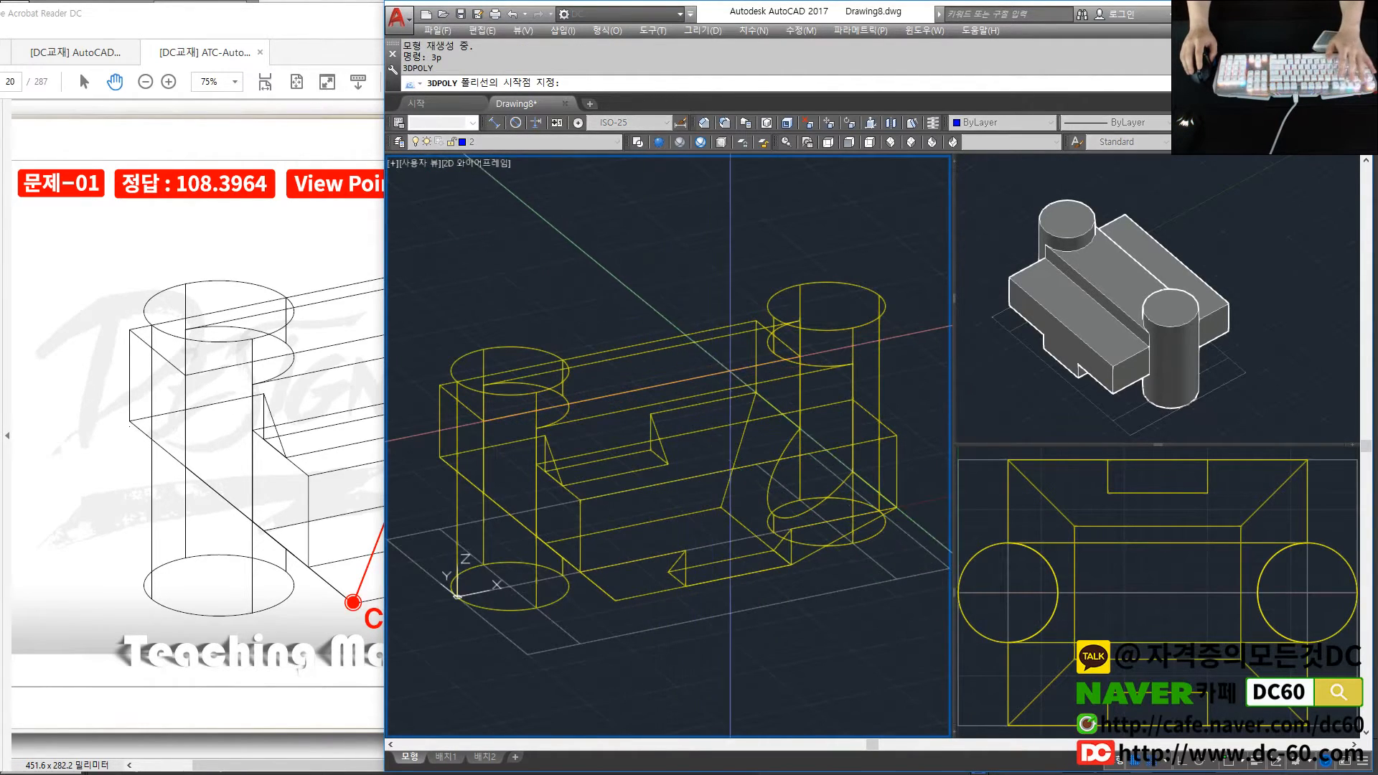
{"action": "left_click", "coordinate": [310, 388]}
{"action": "scroll", "coordinate": [461, 378], "scroll_direction": "right", "scroll_amount": 2}
{"action": "left_click", "coordinate": [824, 375]}
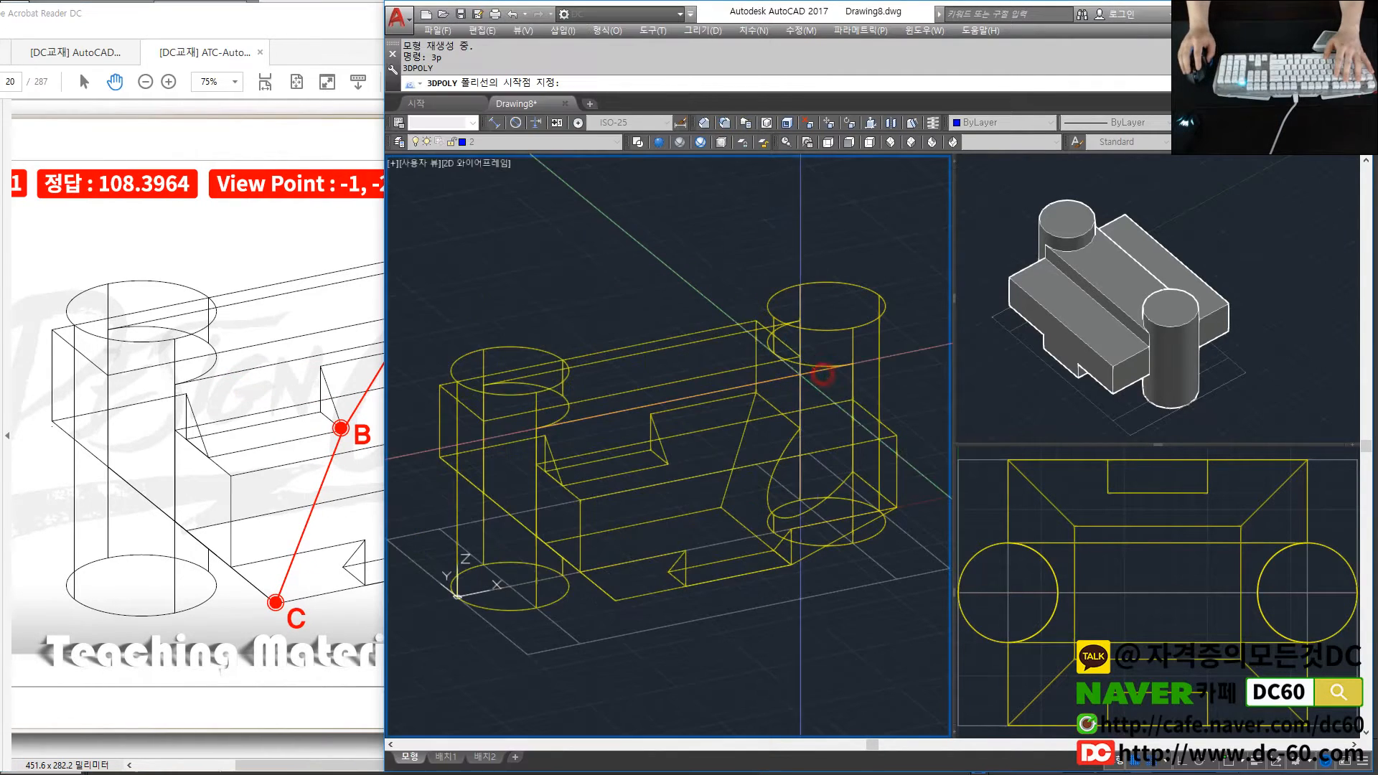
{"action": "left_click", "coordinate": [755, 322]}
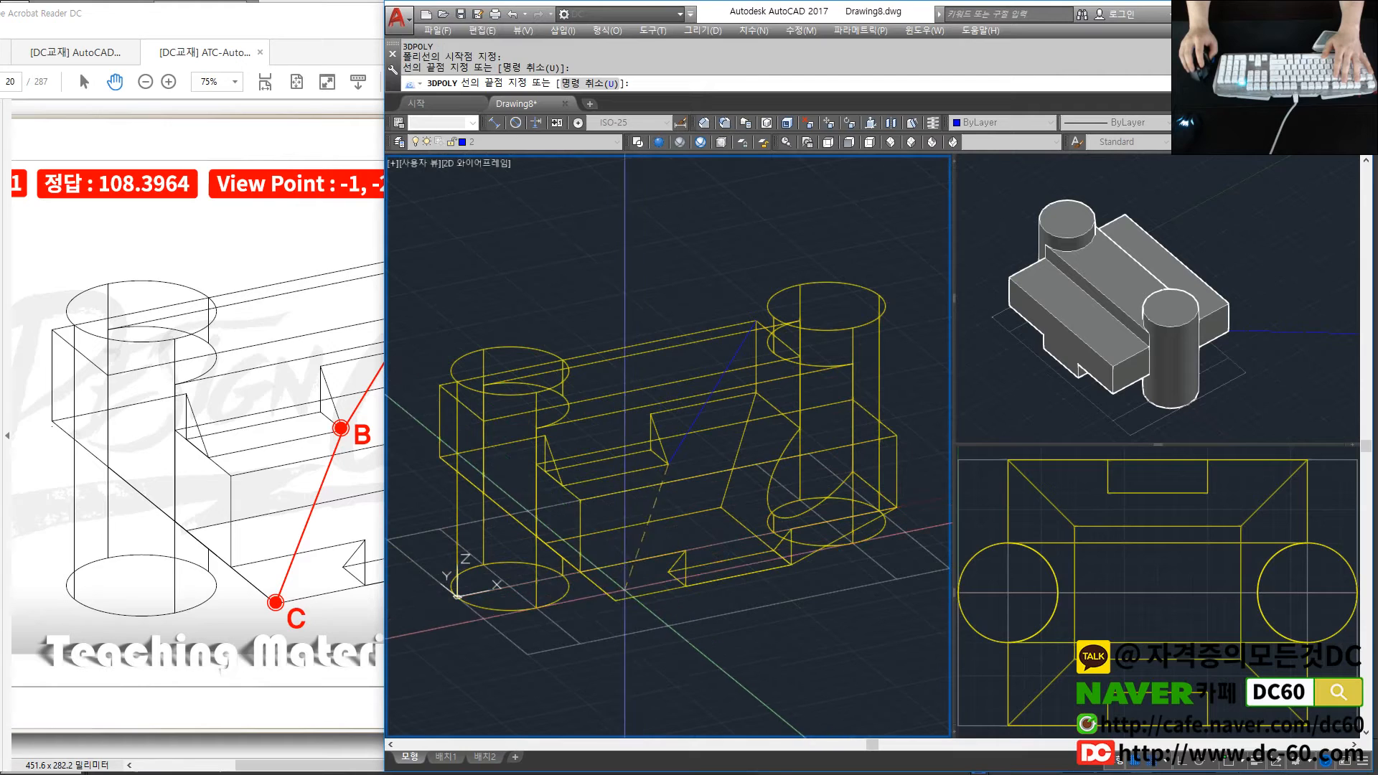
{"action": "left_click", "coordinate": [616, 600]}
{"action": "key", "text": "space"}
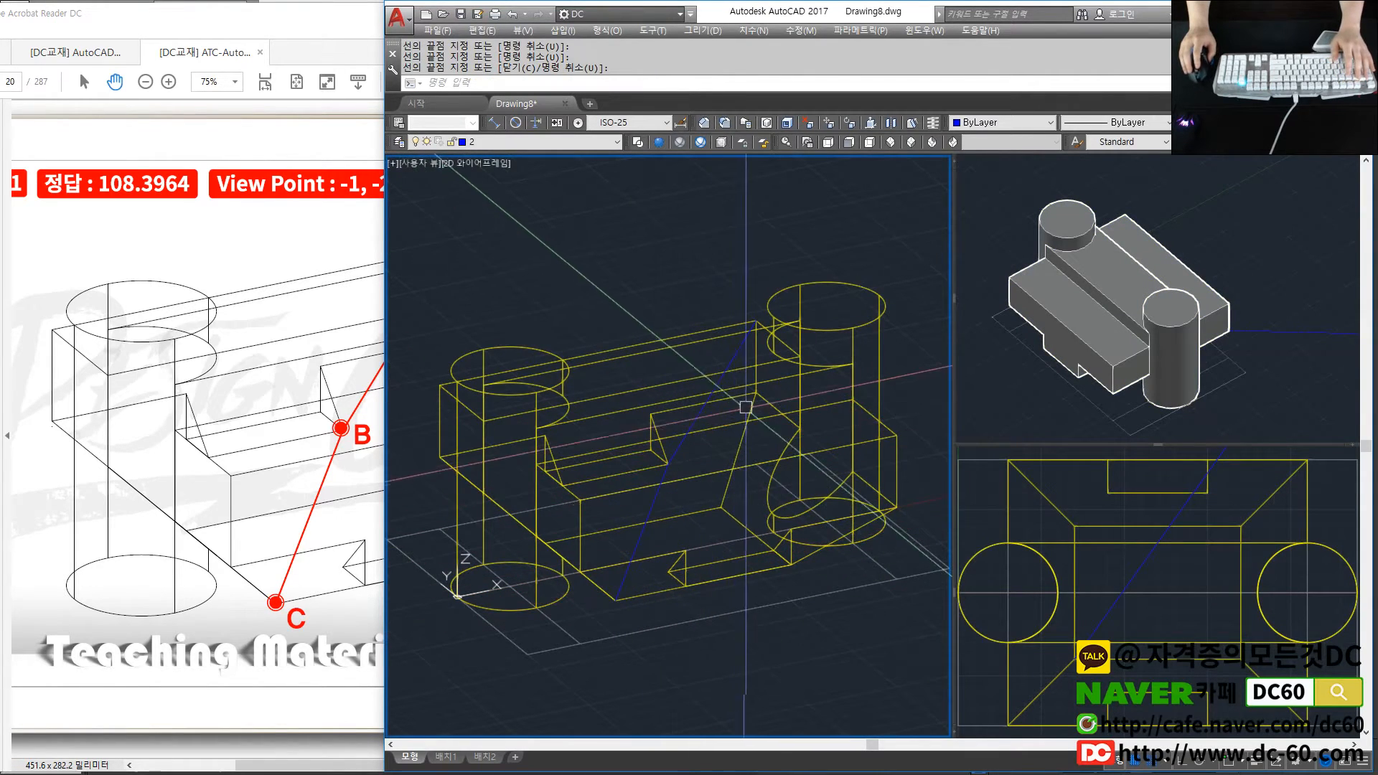
Measure the length of the 3D polyline with the Lengthen command
{"action": "scroll", "coordinate": [747, 409], "scroll_direction": "up", "scroll_amount": 2}
{"action": "scroll", "coordinate": [707, 449], "scroll_direction": "down", "scroll_amount": 2}
{"action": "scroll", "coordinate": [714, 429], "scroll_direction": "up", "scroll_amount": 2}
{"action": "scroll", "coordinate": [672, 442], "scroll_direction": "down", "scroll_amount": 2}
{"action": "key", "text": "Escape"}
{"action": "type", "text": "len"}
{"action": "key", "text": "space"}
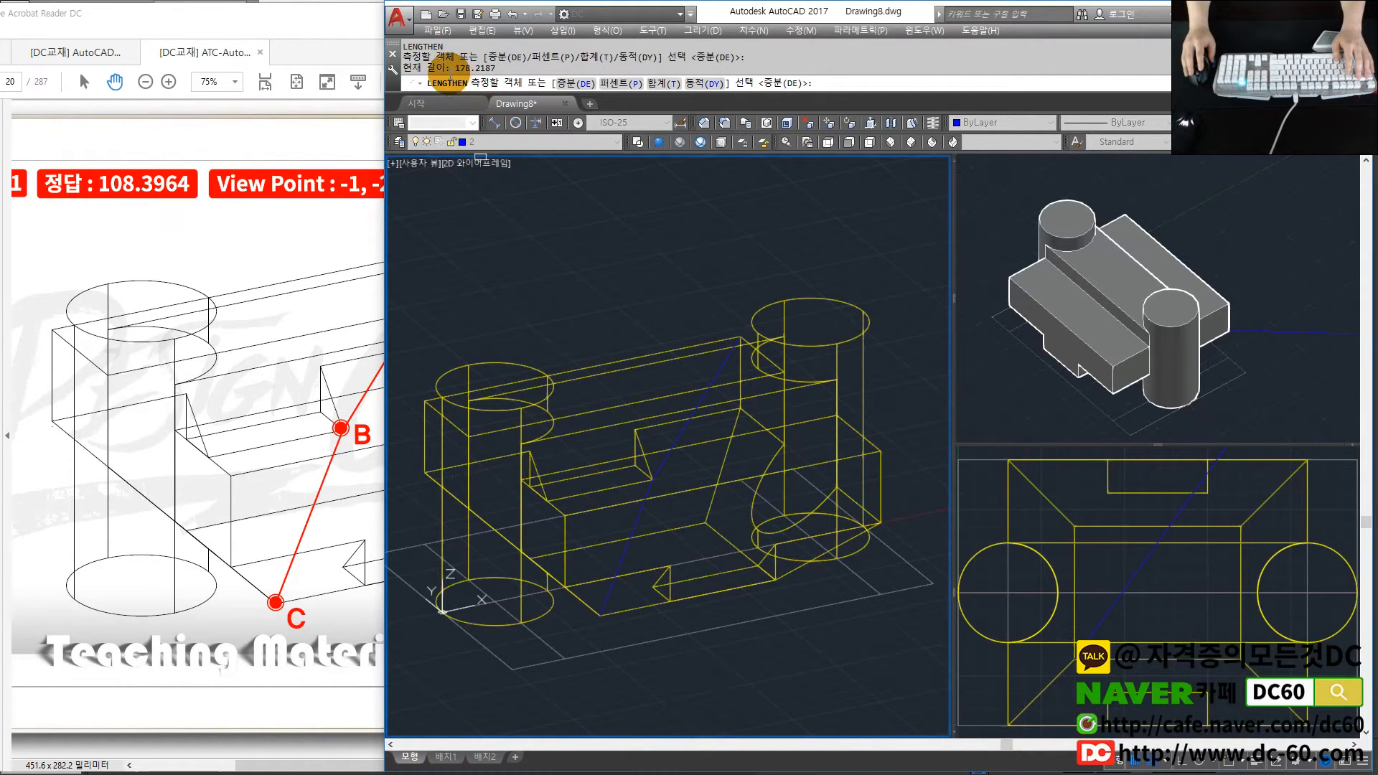
{"action": "key", "text": "Escape"}
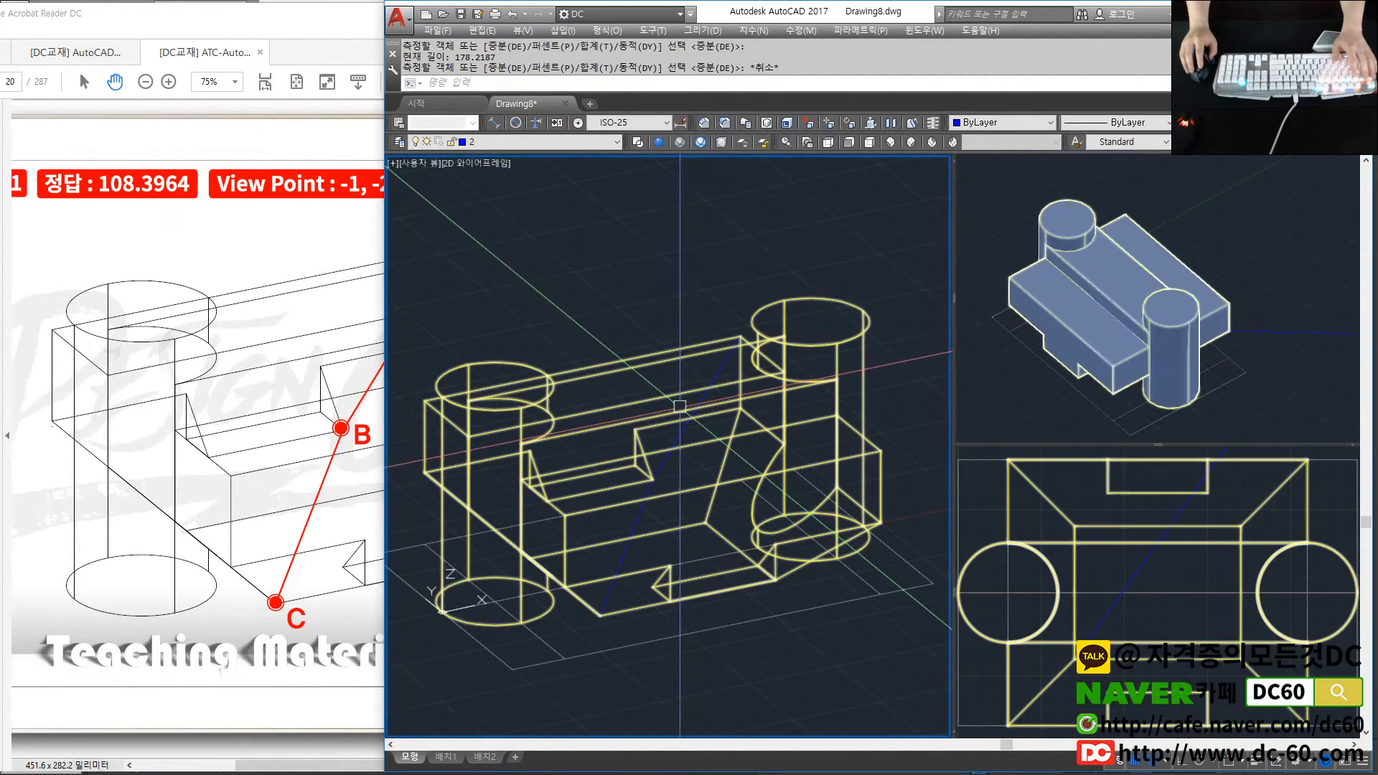
Inspect the 3D polyline against the solid from another angle, and undo the view changes
{"action": "scroll", "coordinate": [678, 482], "scroll_direction": "up", "scroll_amount": 4}
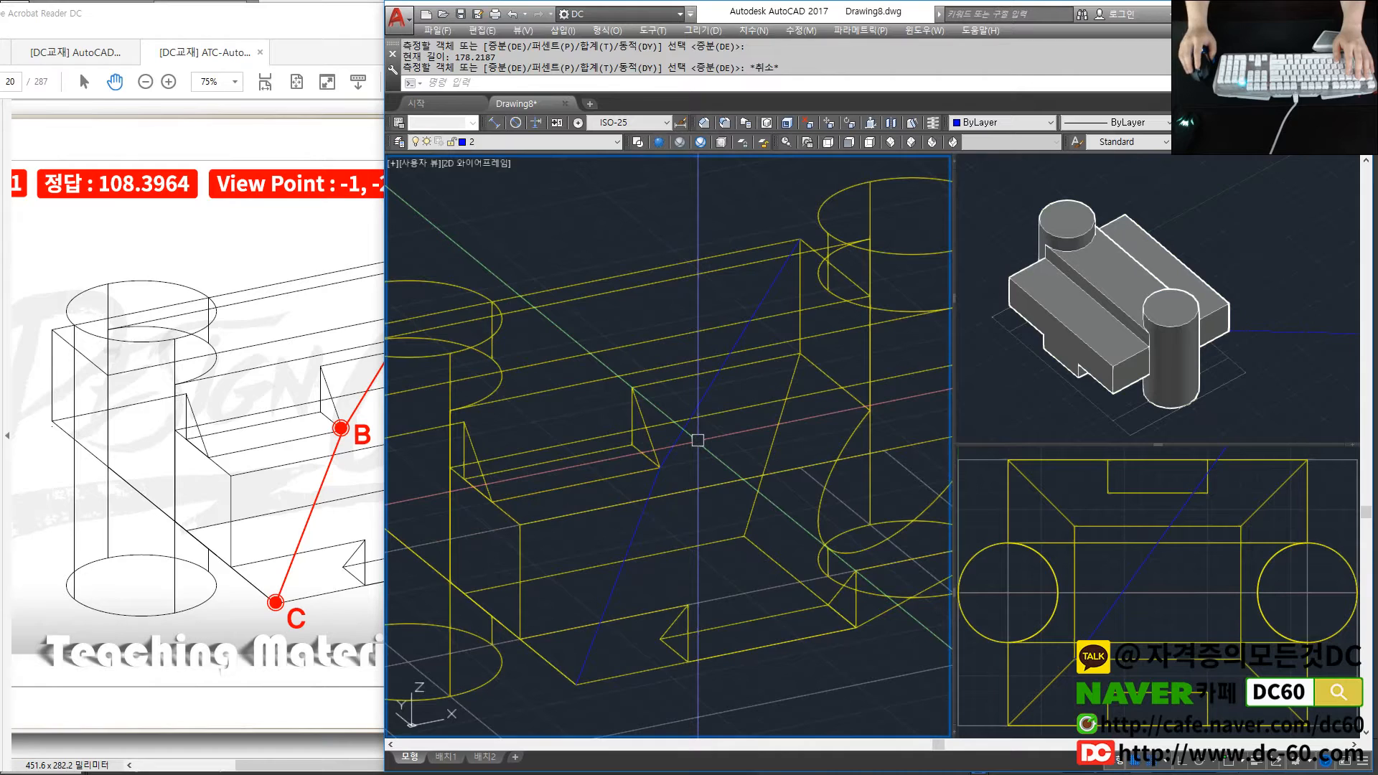
{"action": "scroll", "coordinate": [697, 440], "scroll_direction": "down", "scroll_amount": 3}
{"action": "middle_click_drag", "start_coordinate": [697, 440], "coordinate": [585, 477], "text": "shift"}
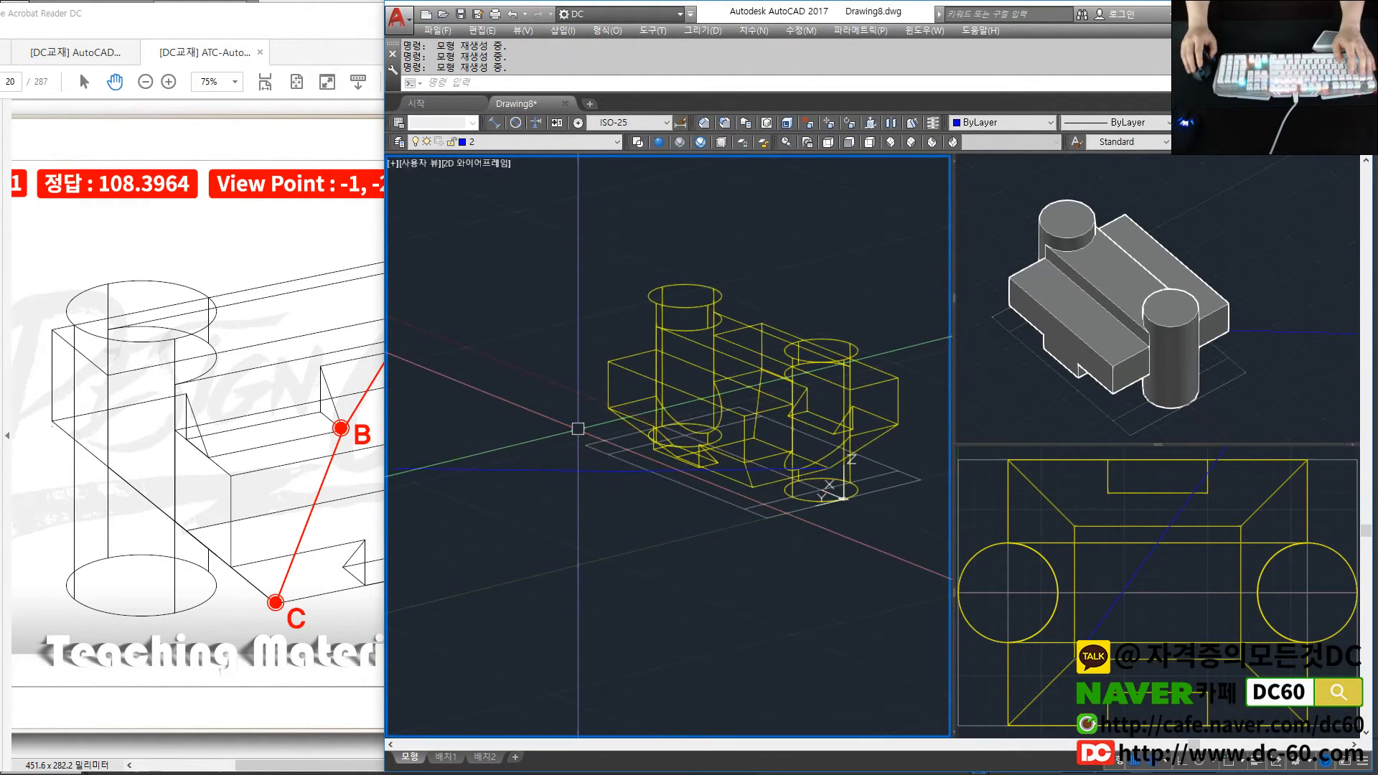
{"action": "key", "text": "ctrl+z"}
{"action": "key", "text": "ctrl+z"}
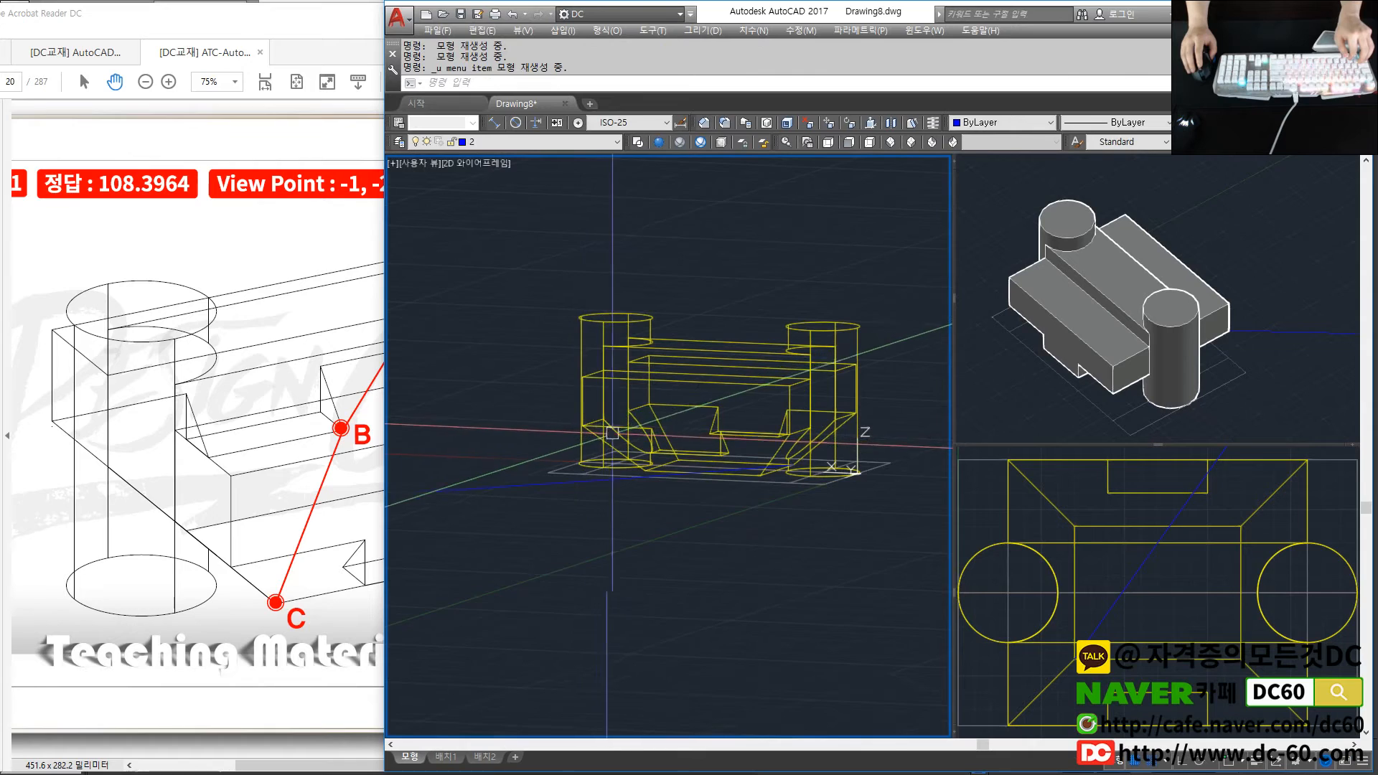
{"action": "key", "text": "ctrl+z"}
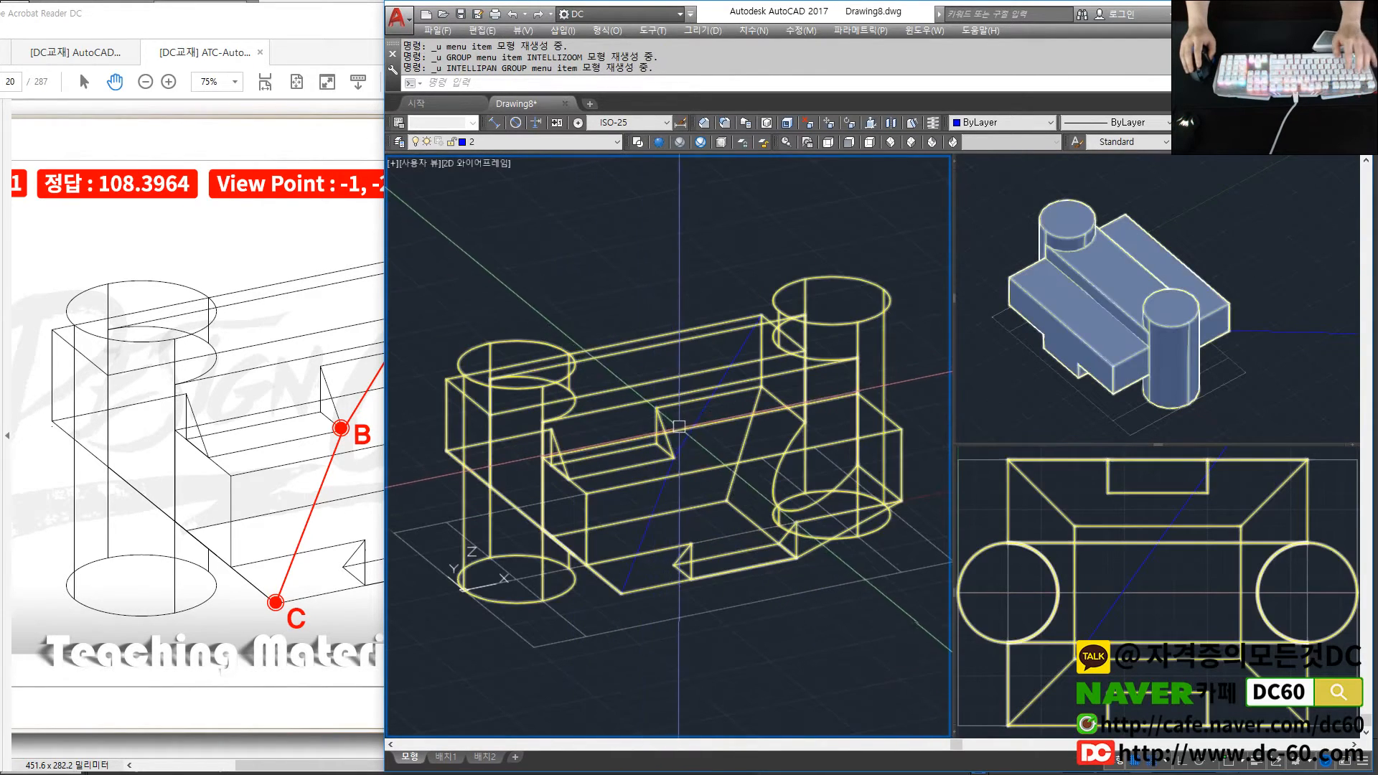
Erase the existing 3D polyline from the solid in the large viewport
{"action": "type", "text": "e"}
{"action": "key", "text": "Return"}
{"action": "left_click", "coordinate": [705, 412]}
{"action": "key", "text": "Return"}
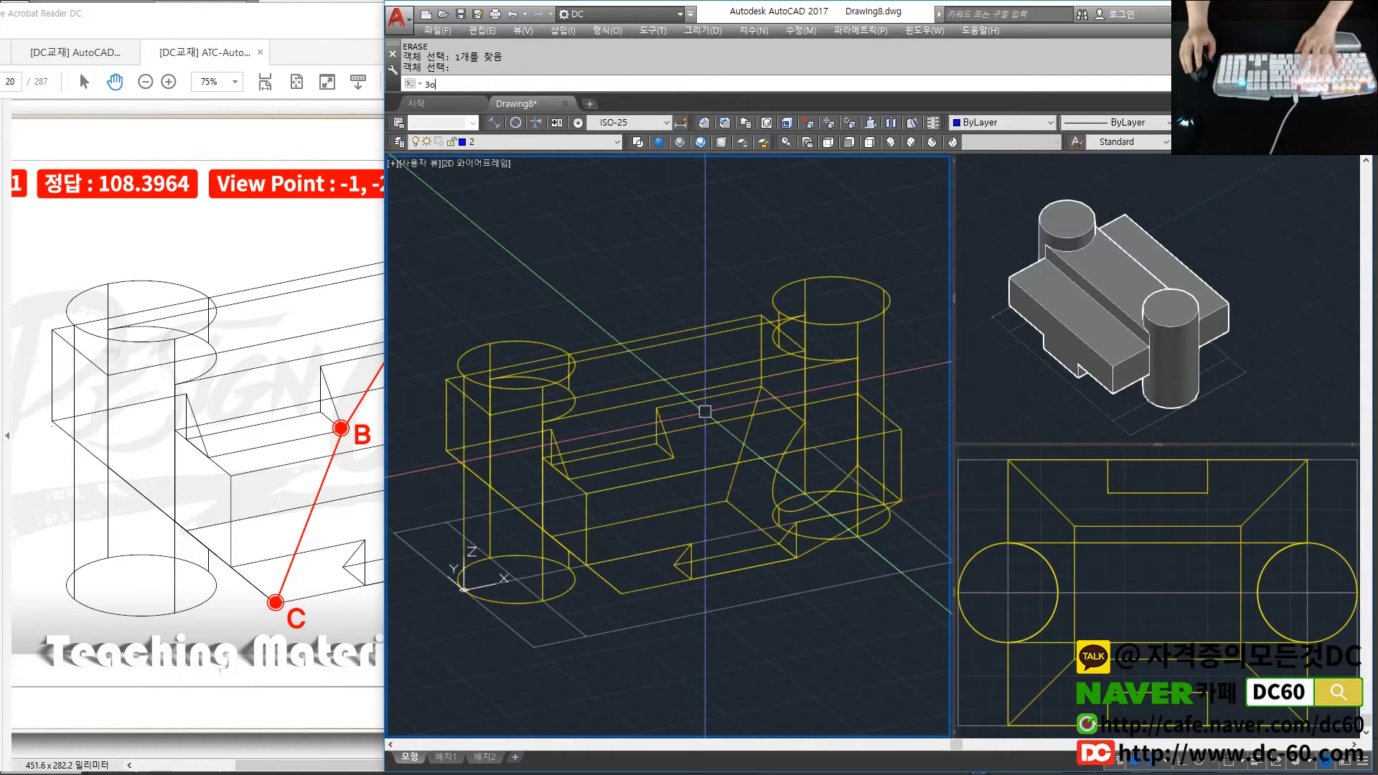
Draw a new 3D polyline on the solid's vertices through points A, B and C as marked in the PDF
{"action": "type", "text": "30"}
{"action": "key", "text": "Return"}
{"action": "key", "text": "F3"}
{"action": "key", "text": "Escape"}
{"action": "type", "text": "3p"}
{"action": "key", "text": "Return"}
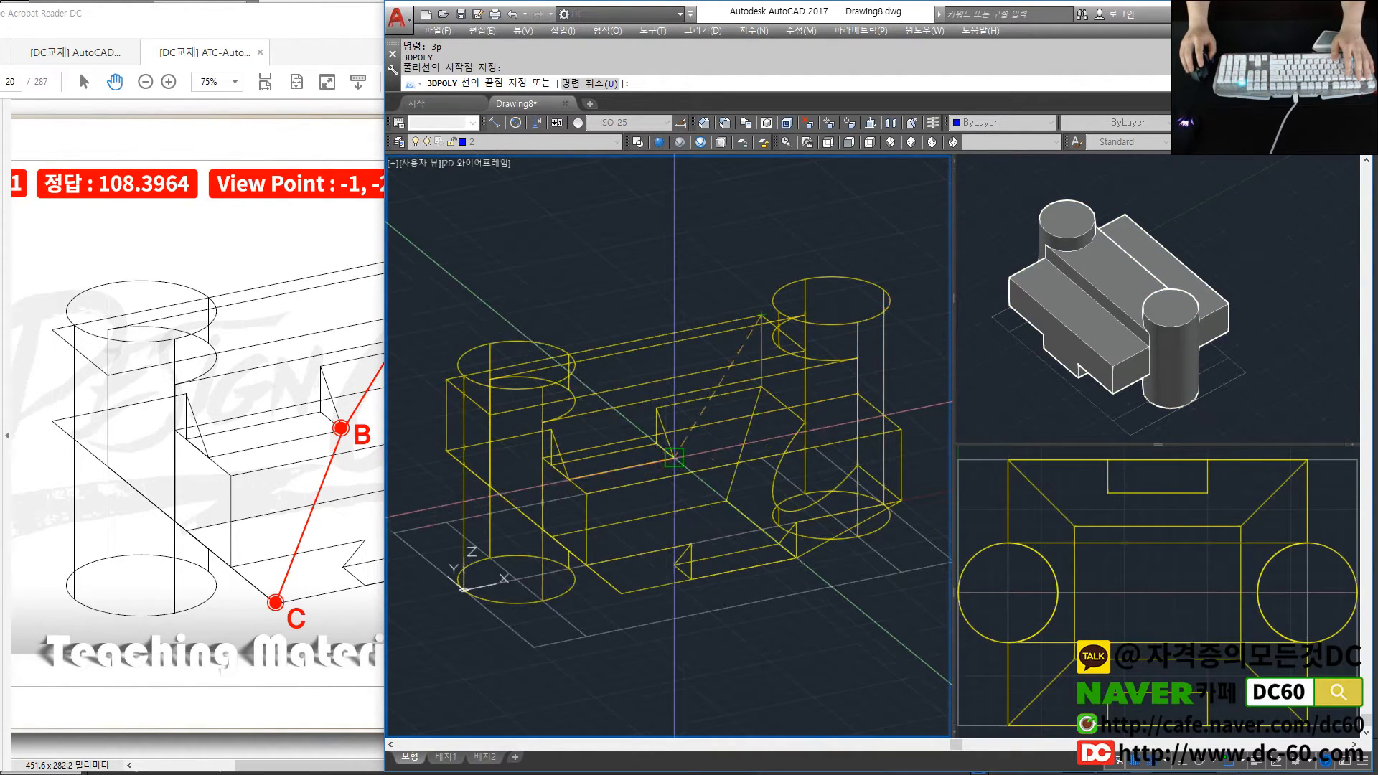
{"action": "left_click", "coordinate": [762, 315]}
{"action": "left_click", "coordinate": [678, 459]}
{"action": "left_click", "coordinate": [624, 592]}
{"action": "key", "text": "Escape"}
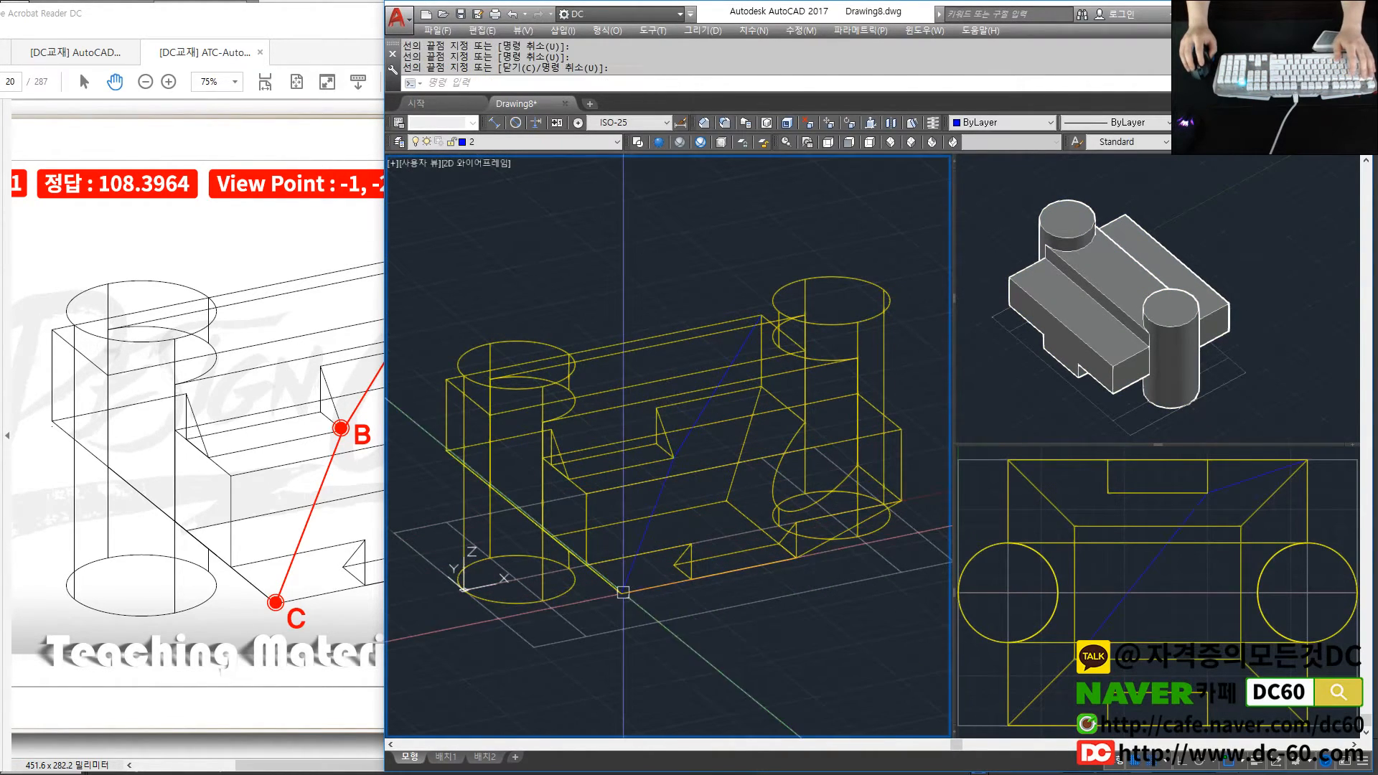
Inspect the redrawn 3D polyline against the solid from several angles, and undo the view changes
{"action": "scroll", "coordinate": [677, 461], "scroll_direction": "up", "scroll_amount": 2}
{"action": "scroll", "coordinate": [678, 461], "scroll_direction": "down", "scroll_amount": 5}
{"action": "middle_click_drag", "start_coordinate": [677, 461], "coordinate": [848, 481], "text": "shift"}
{"action": "scroll", "coordinate": [630, 480], "scroll_direction": "up", "scroll_amount": 2}
{"action": "middle_click_drag", "start_coordinate": [631, 480], "coordinate": [709, 451], "text": "shift"}
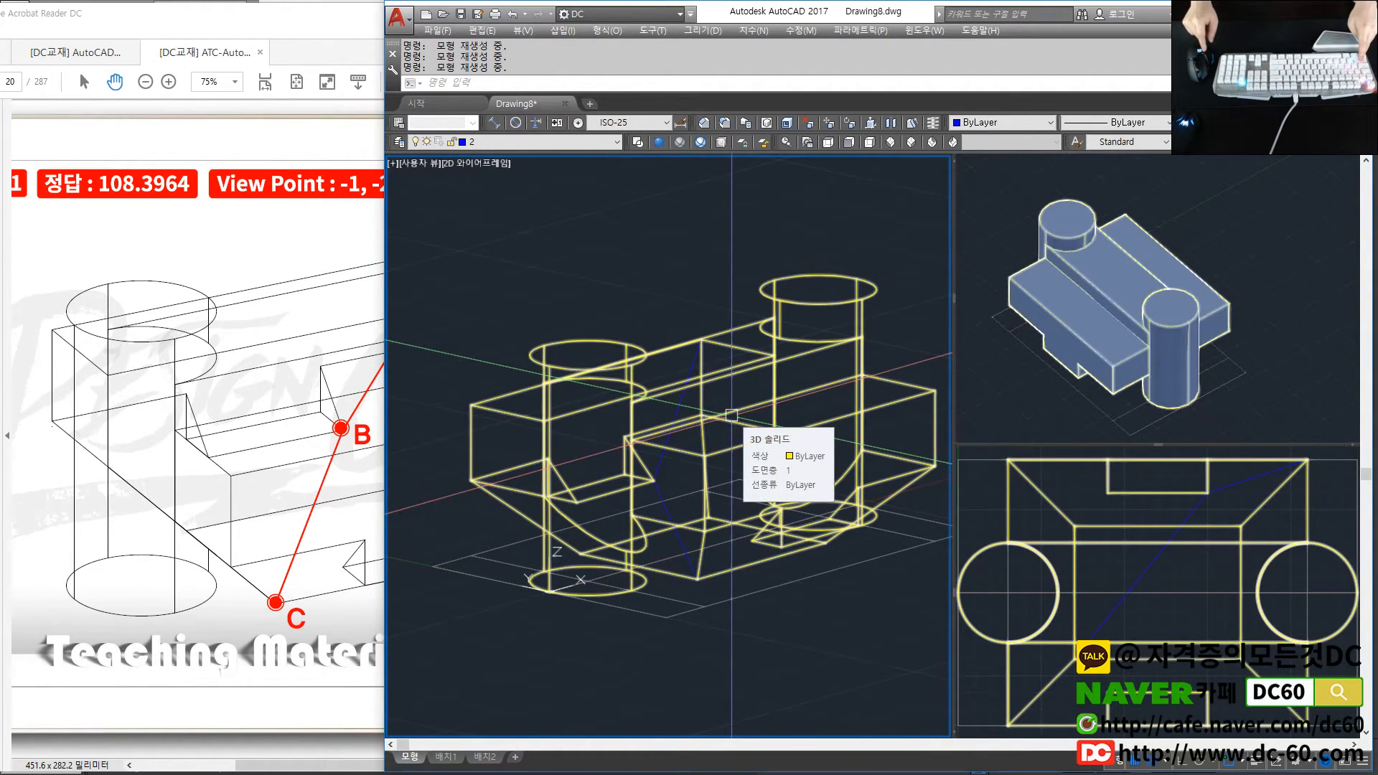
{"action": "middle_click_drag", "start_coordinate": [731, 414], "coordinate": [701, 348], "text": "shift"}
{"action": "scroll", "coordinate": [661, 383], "scroll_direction": "down", "scroll_amount": 2}
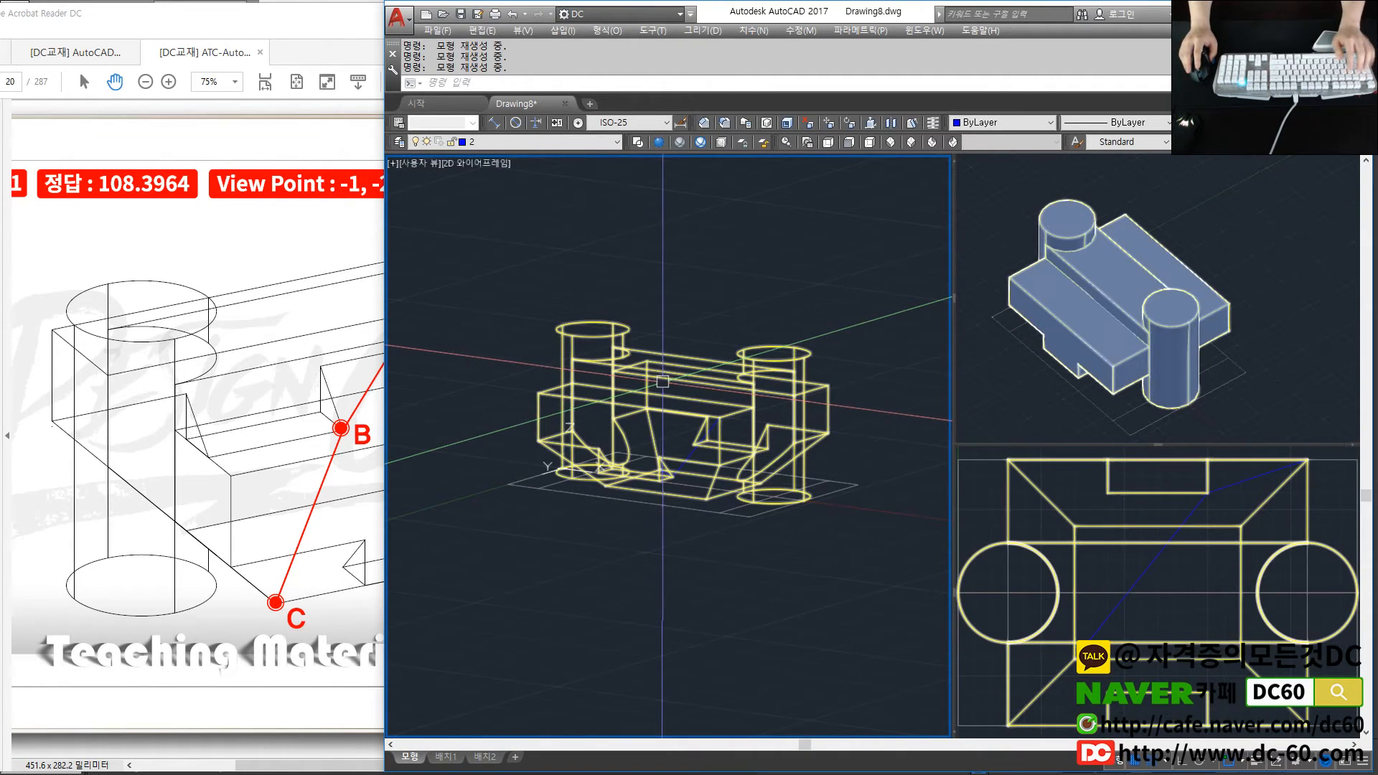
{"action": "key", "text": "ctrl+z"}
{"action": "key", "text": "ctrl+z"}
{"action": "key", "text": "ctrl+z"}
Measure the length of the A-B-C polyline with the Lengthen command
{"action": "scroll", "coordinate": [687, 410], "scroll_direction": "up", "scroll_amount": 5}
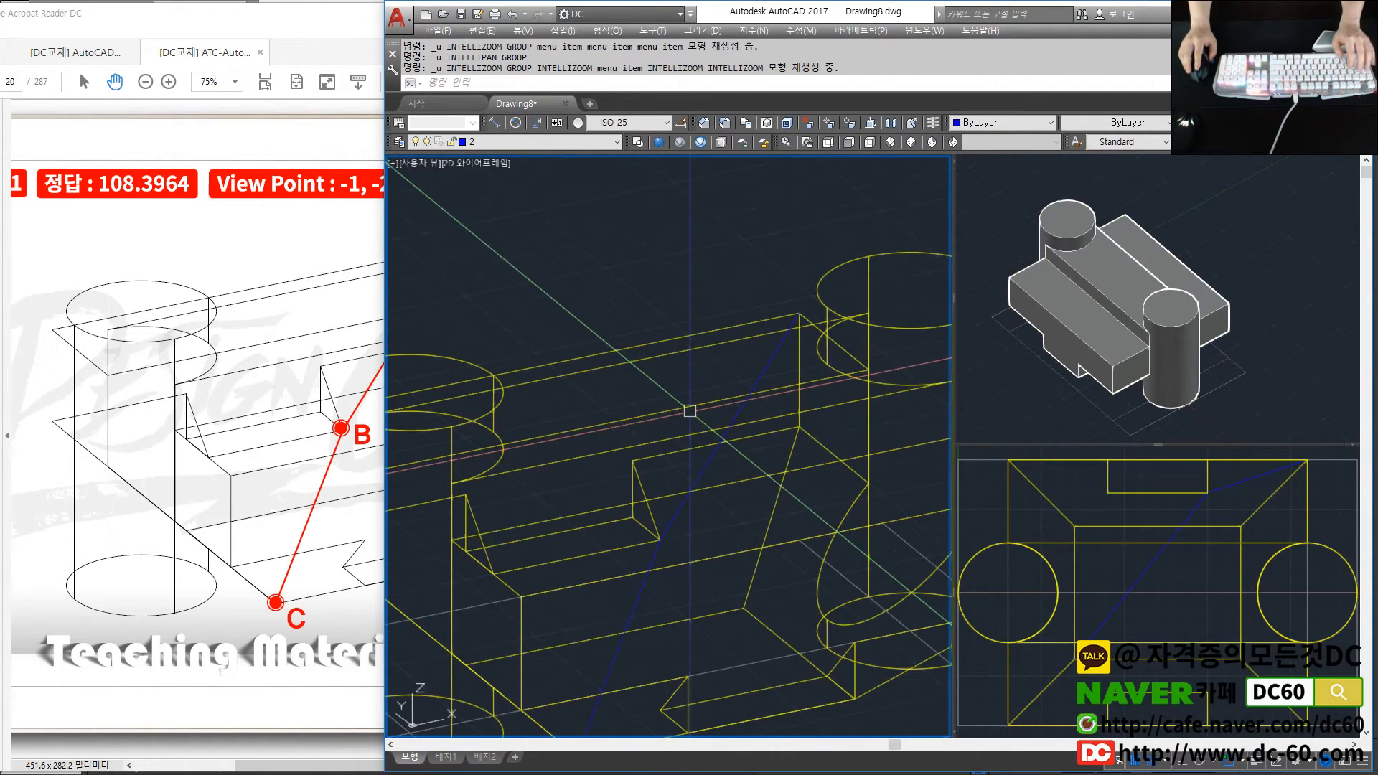
{"action": "scroll", "coordinate": [689, 410], "scroll_direction": "down", "scroll_amount": 3}
{"action": "type", "text": "1en"}
{"action": "key", "text": "Return"}
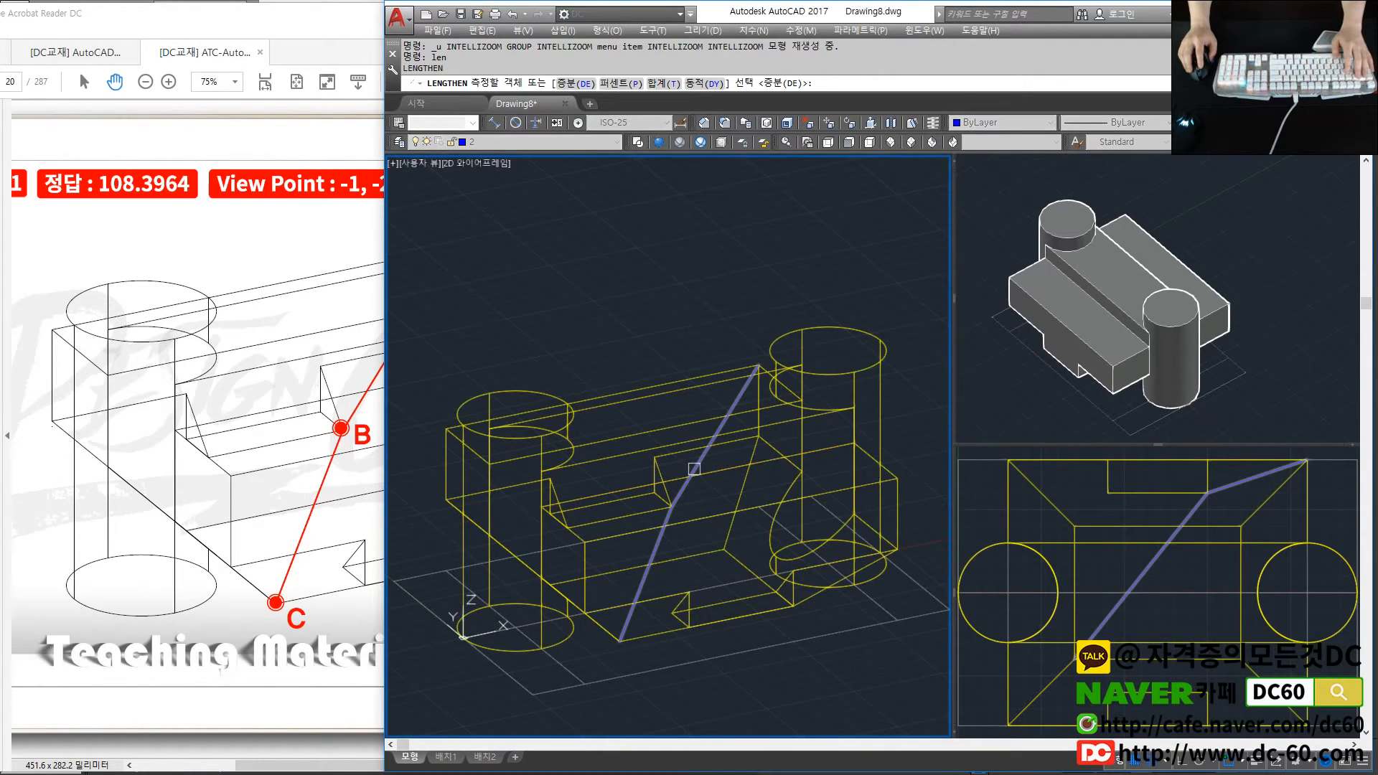
{"action": "left_click", "coordinate": [693, 468]}
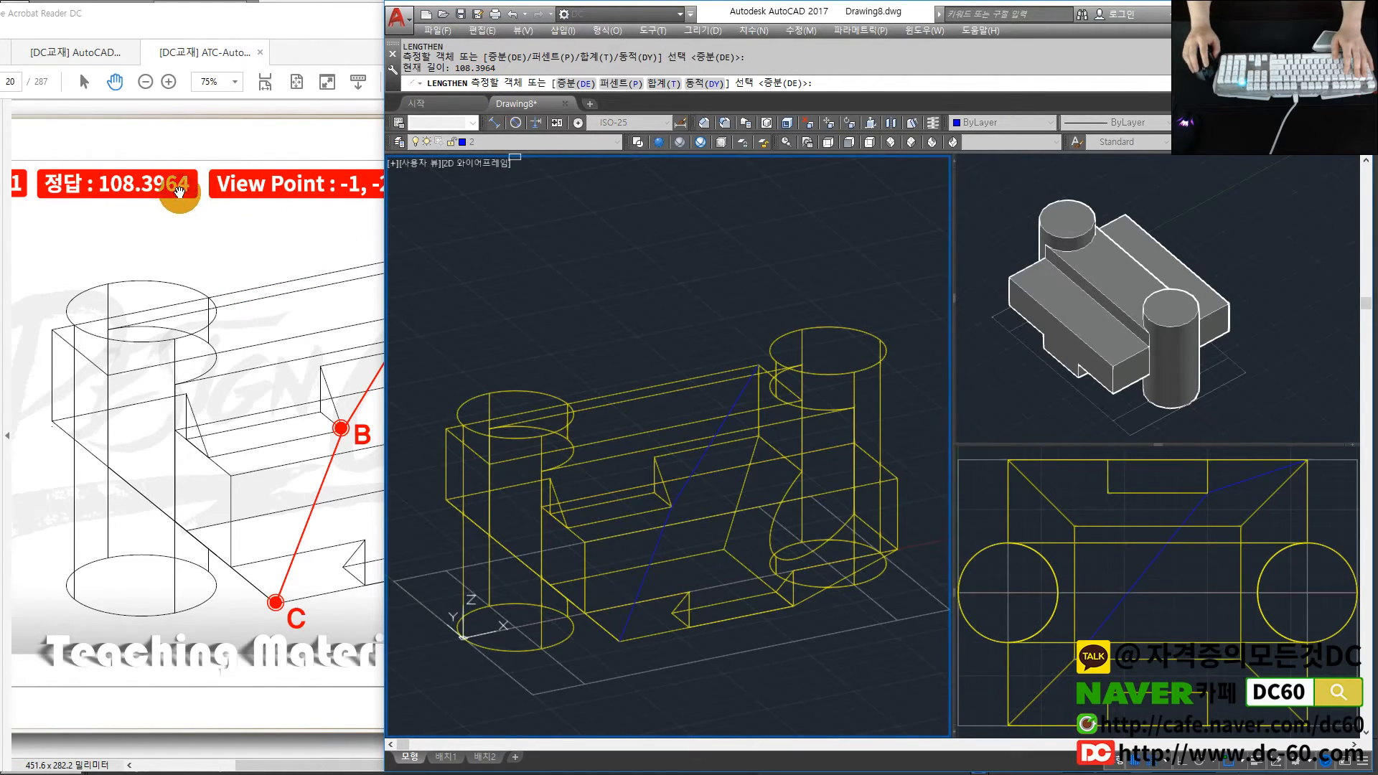
Show the D-E-F problem on PDF page 21, and set the large viewport's view direction to 1,-2,2 in AutoCAD with the VPOINT command
{"action": "left_click", "coordinate": [216, 236]}
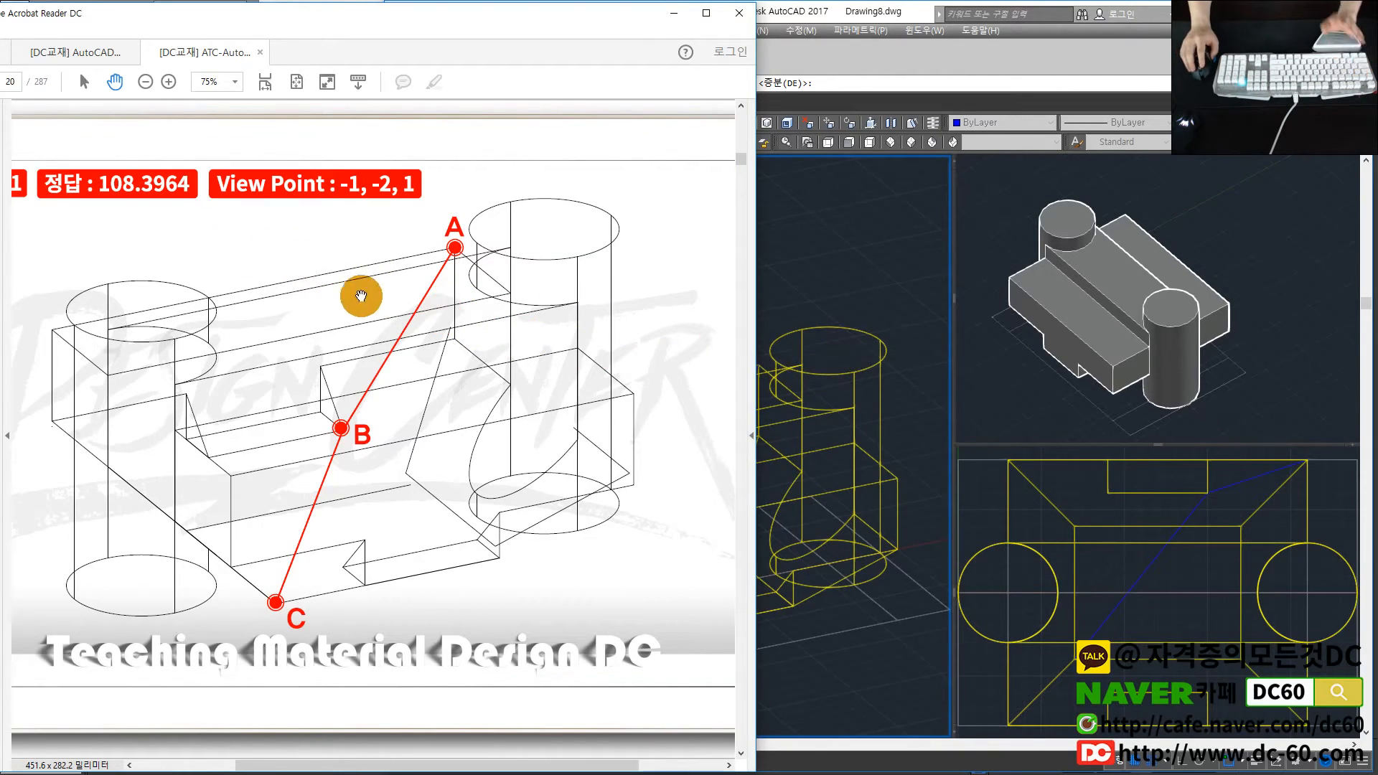
{"action": "scroll", "coordinate": [252, 261], "scroll_direction": "down", "scroll_amount": 1}
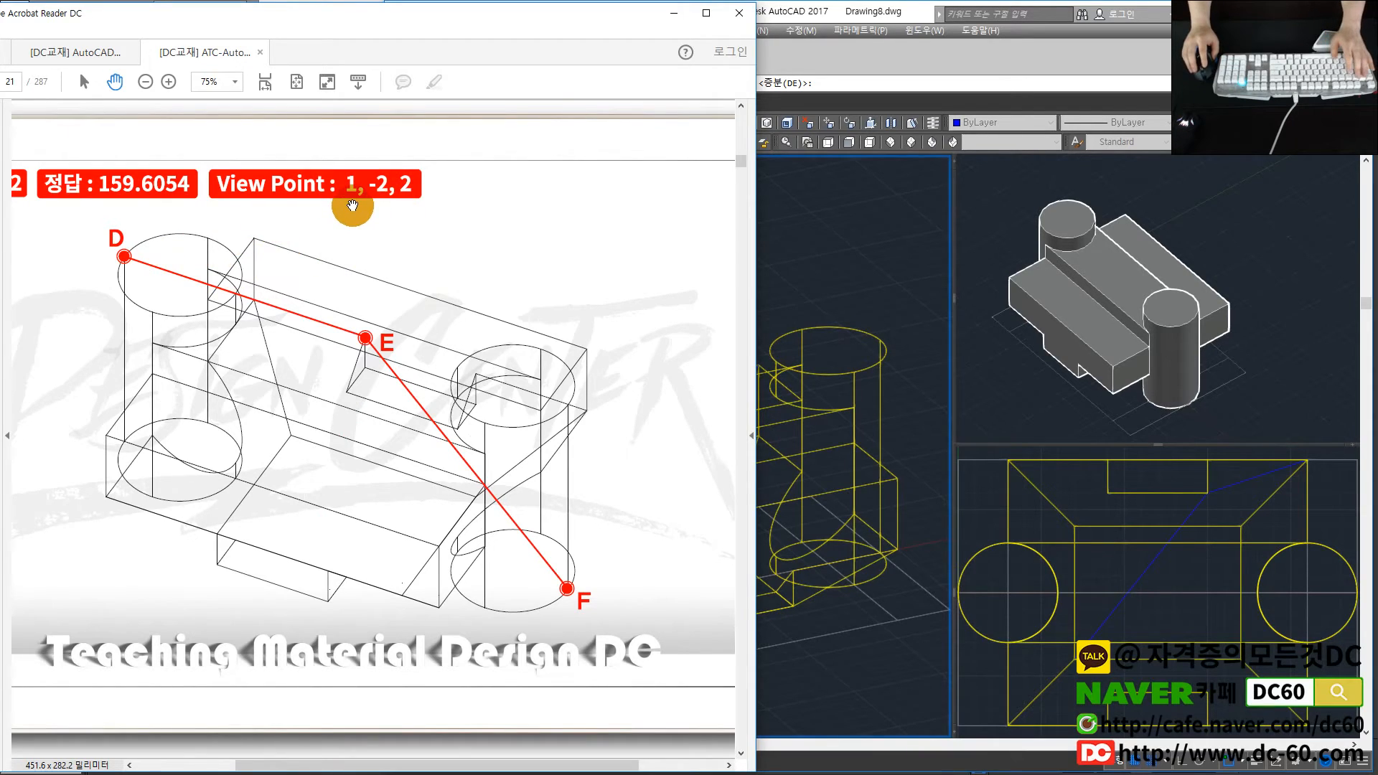
{"action": "left_click", "coordinate": [790, 280]}
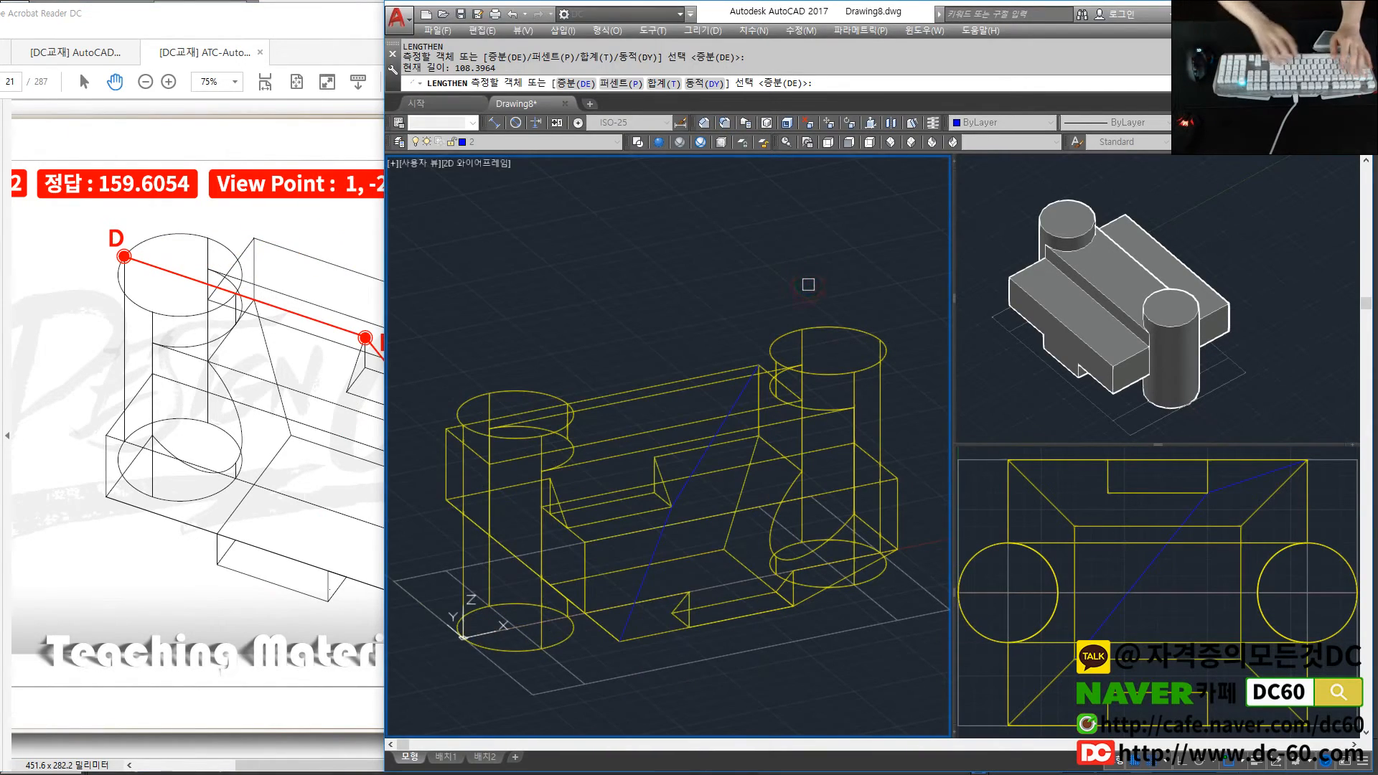
{"action": "key", "text": "Return"}
{"action": "key", "text": "Escape"}
{"action": "type", "text": "-vp"}
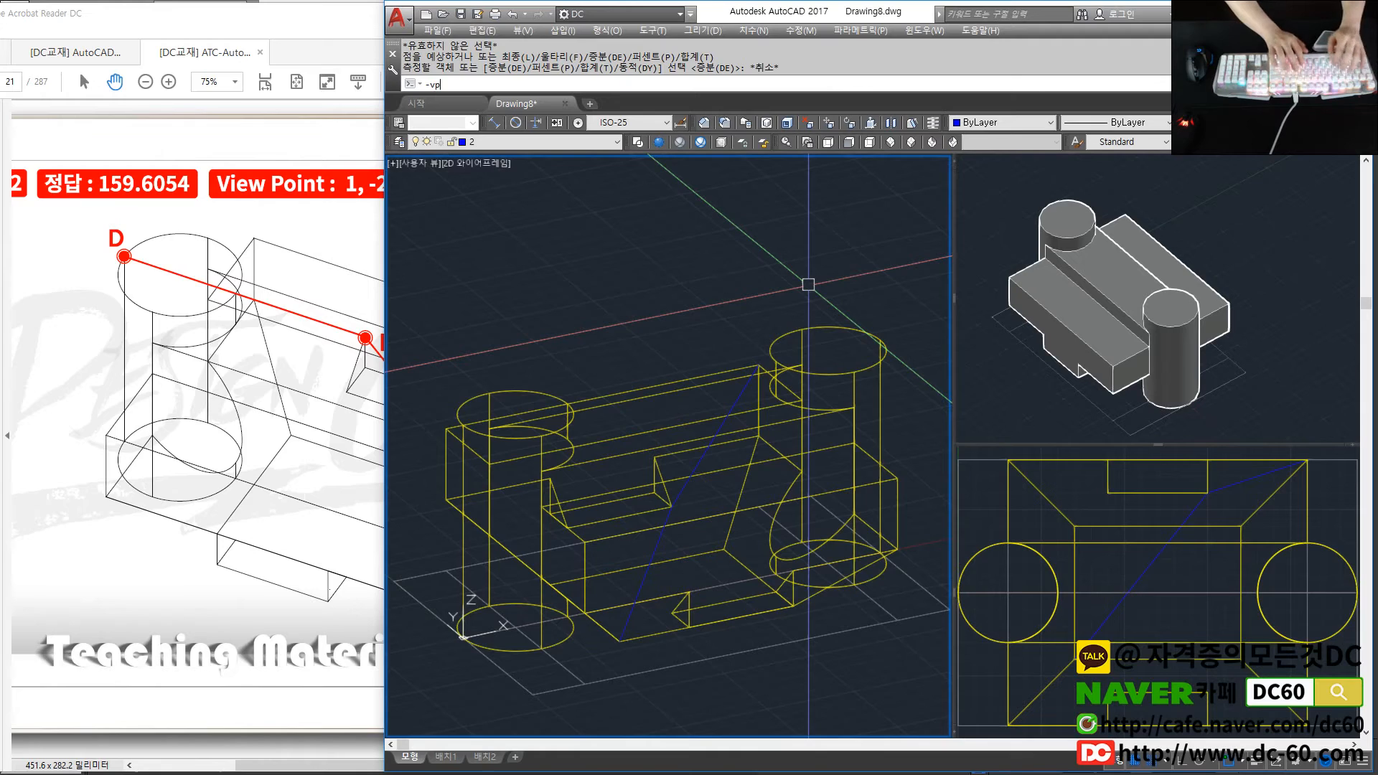
{"action": "key", "text": "Return"}
{"action": "type", "text": "1,-2,2"}
{"action": "key", "text": "Return"}
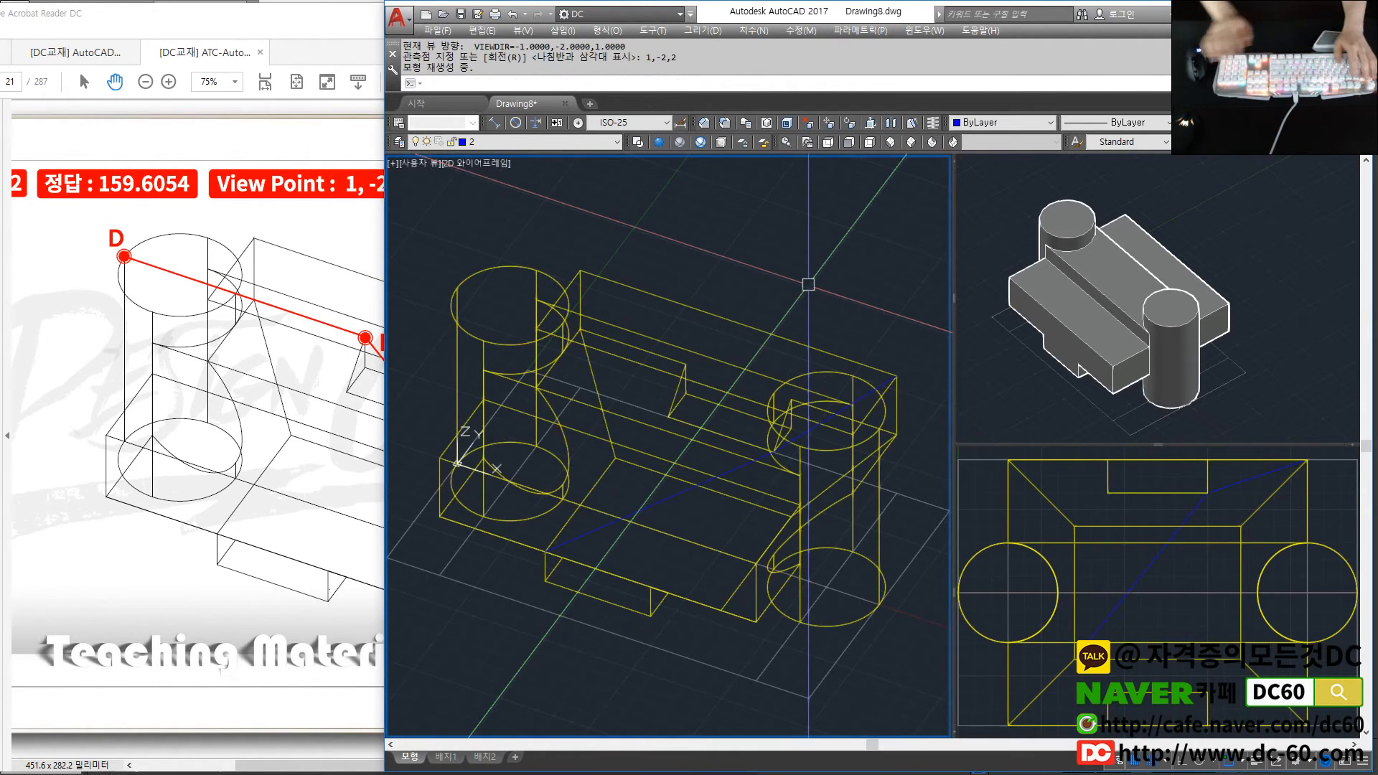
Draw a 3D polyline through points D, E and F, using quadrant snaps on the cylinder edges for D and F
{"action": "type", "text": "3p"}
{"action": "key", "text": "Return"}
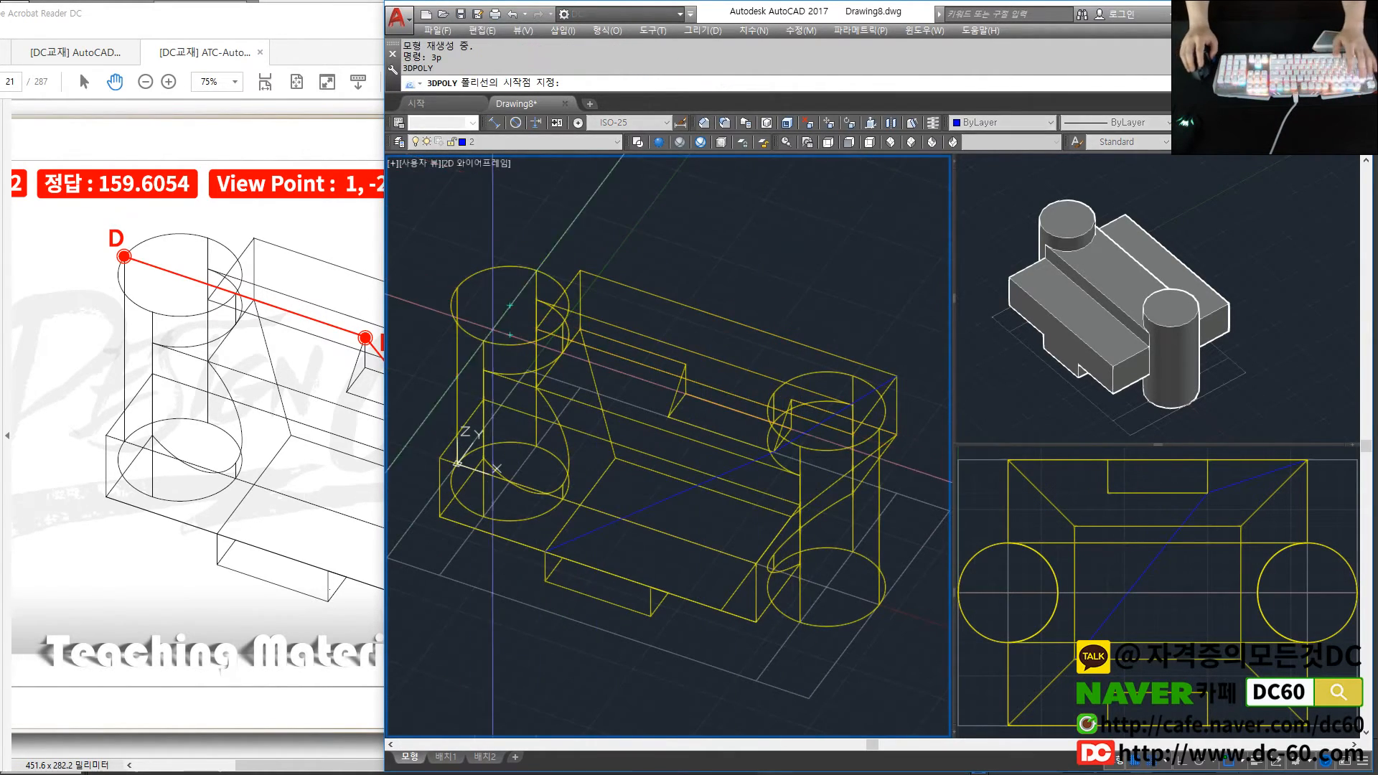
{"action": "right_click", "coordinate": [453, 289], "text": "shift"}
{"action": "left_click", "coordinate": [495, 521]}
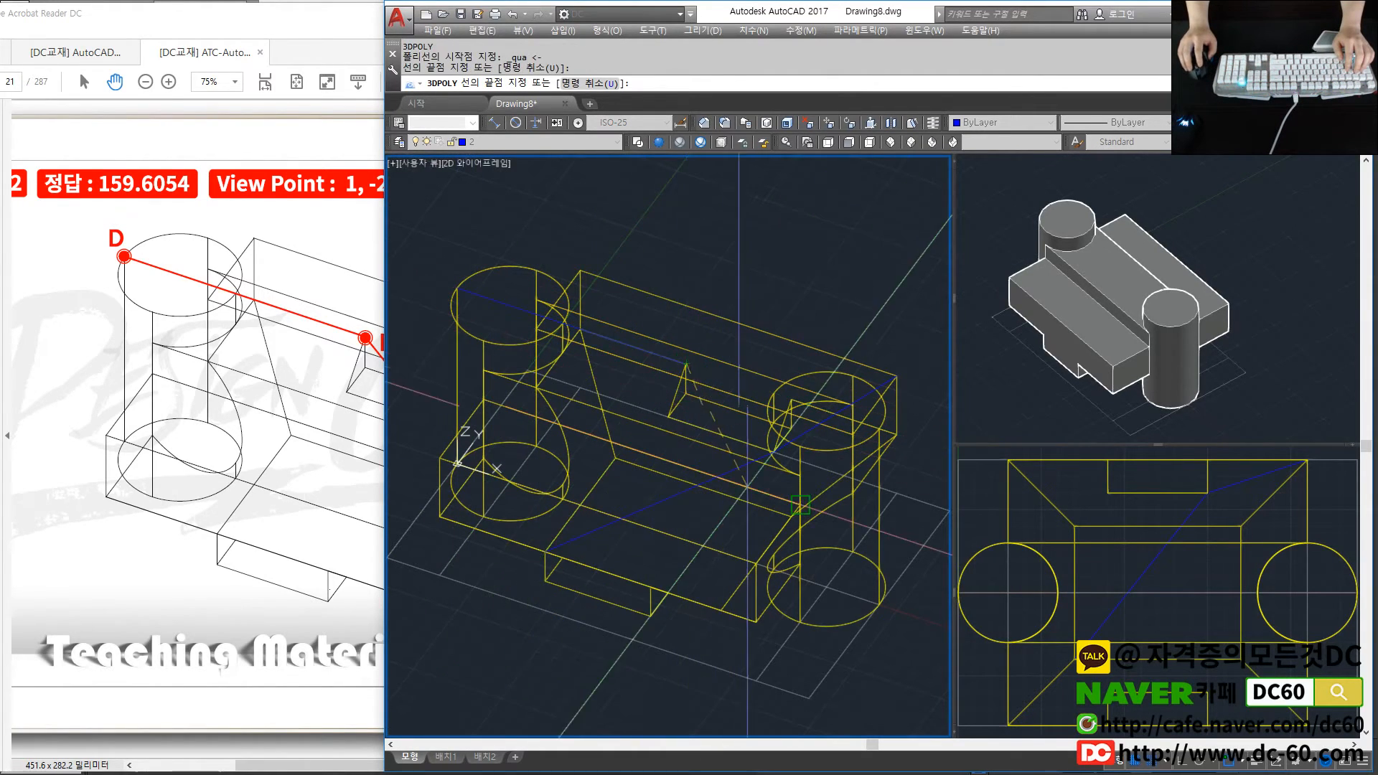
{"action": "left_click", "coordinate": [294, 435]}
{"action": "left_click", "coordinate": [865, 369]}
{"action": "right_click", "coordinate": [858, 553], "text": "shift"}
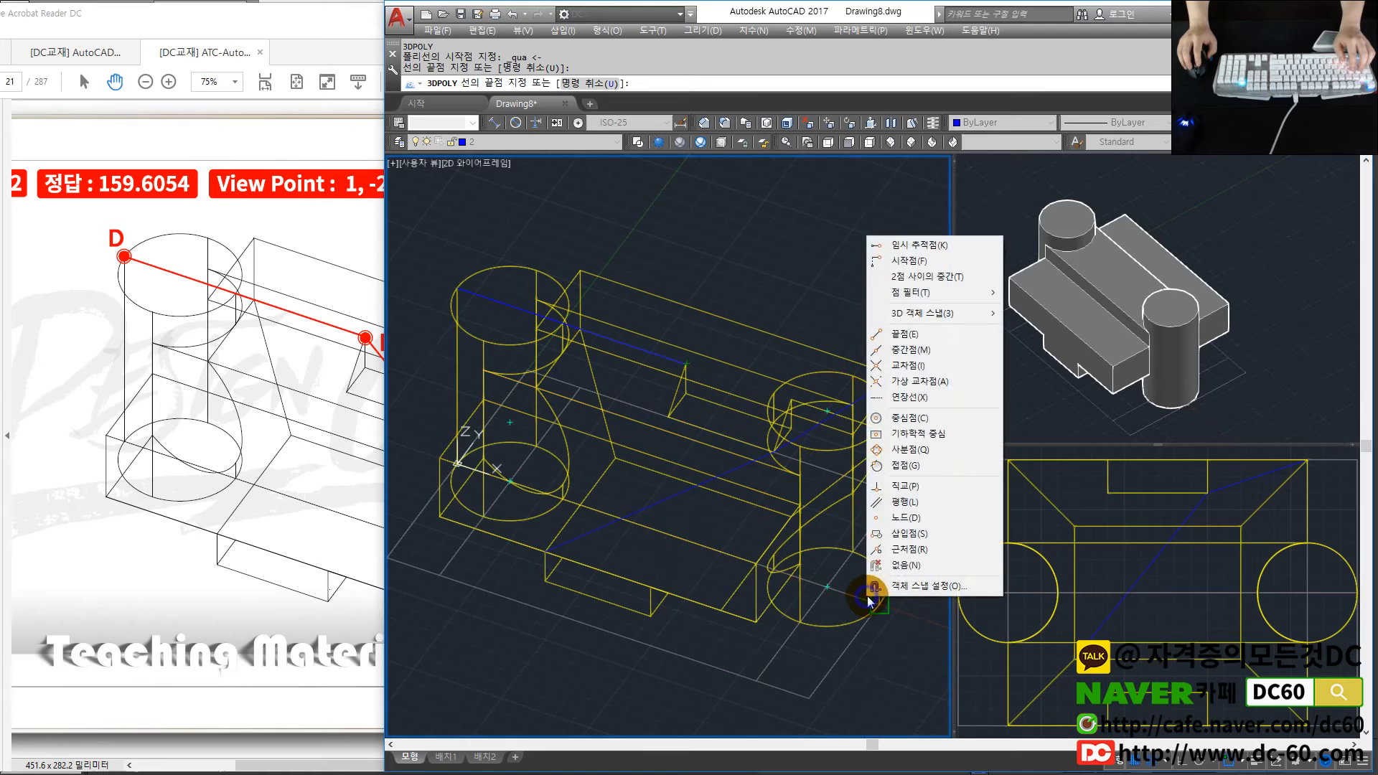
{"action": "left_click", "coordinate": [905, 450]}
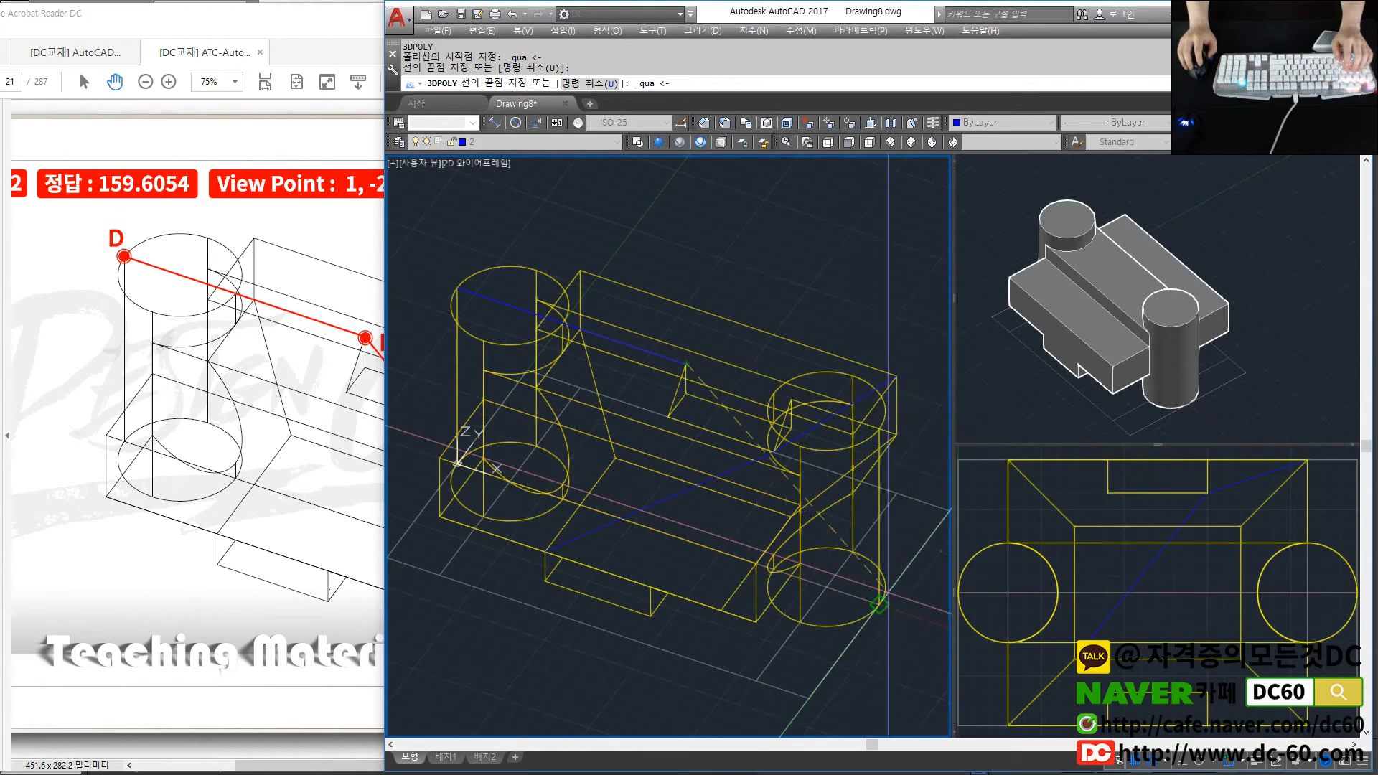
{"action": "left_click", "coordinate": [880, 604]}
{"action": "key", "text": "space"}
{"action": "key", "text": "Escape"}
{"action": "key", "text": "Escape"}
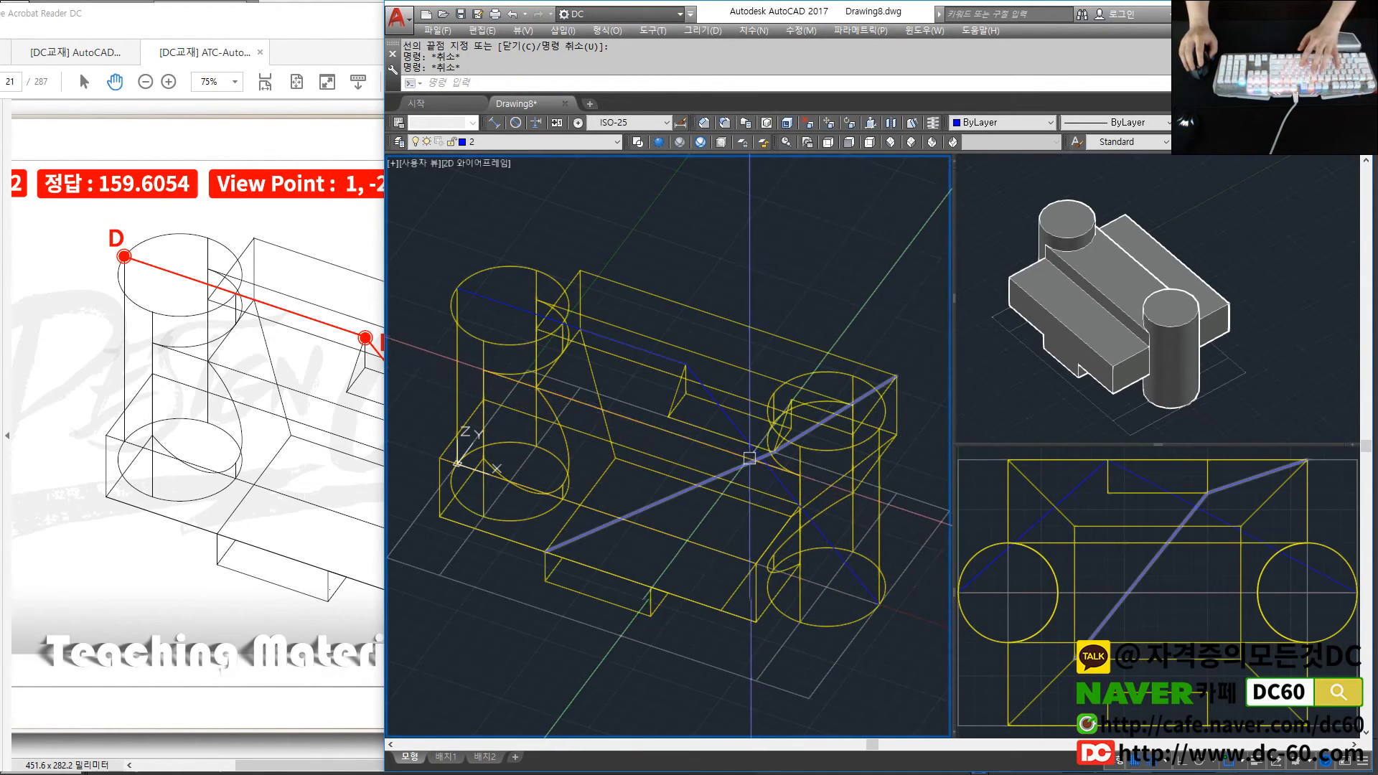
Check the D-E-F polyline's length in its properties against the PDF answer, and deselect the polyline
{"action": "left_click", "coordinate": [730, 412]}
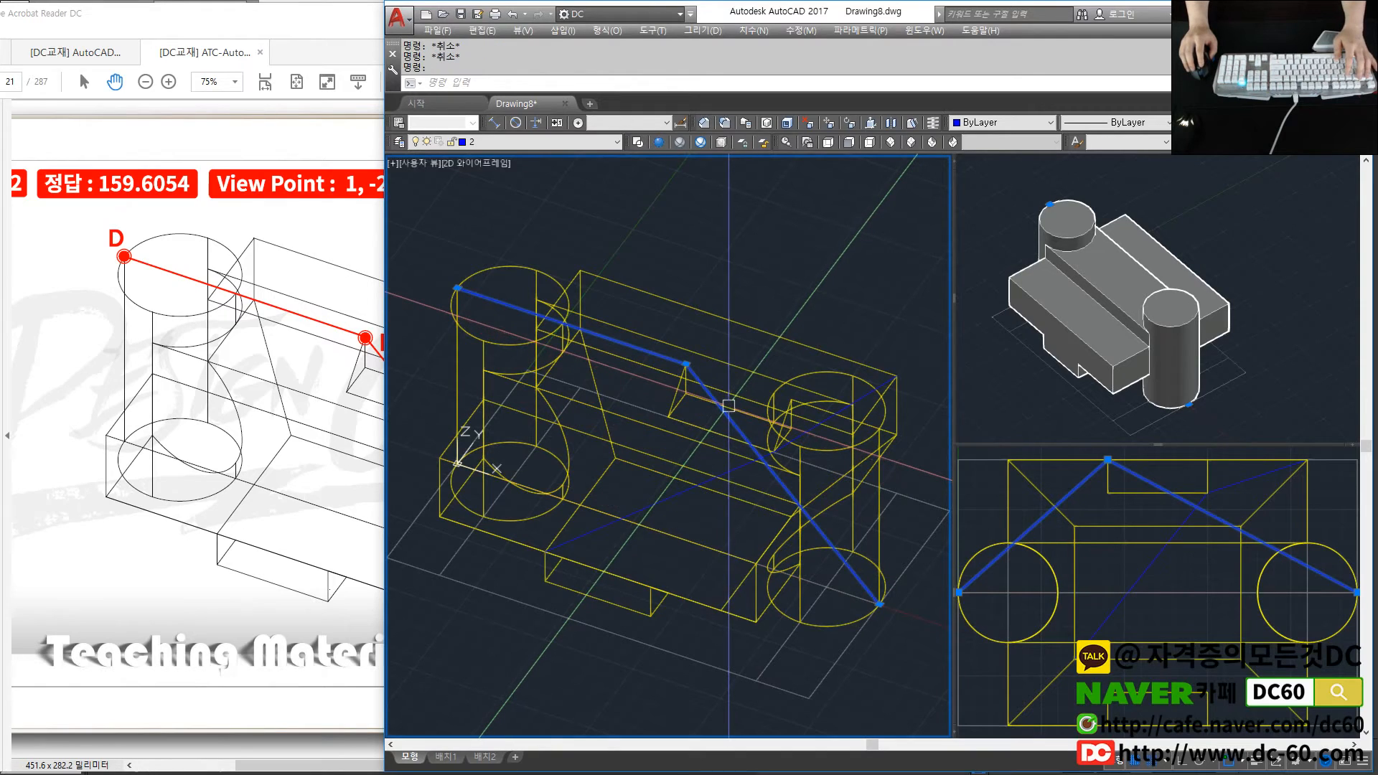
{"action": "key", "text": "ctrl+1"}
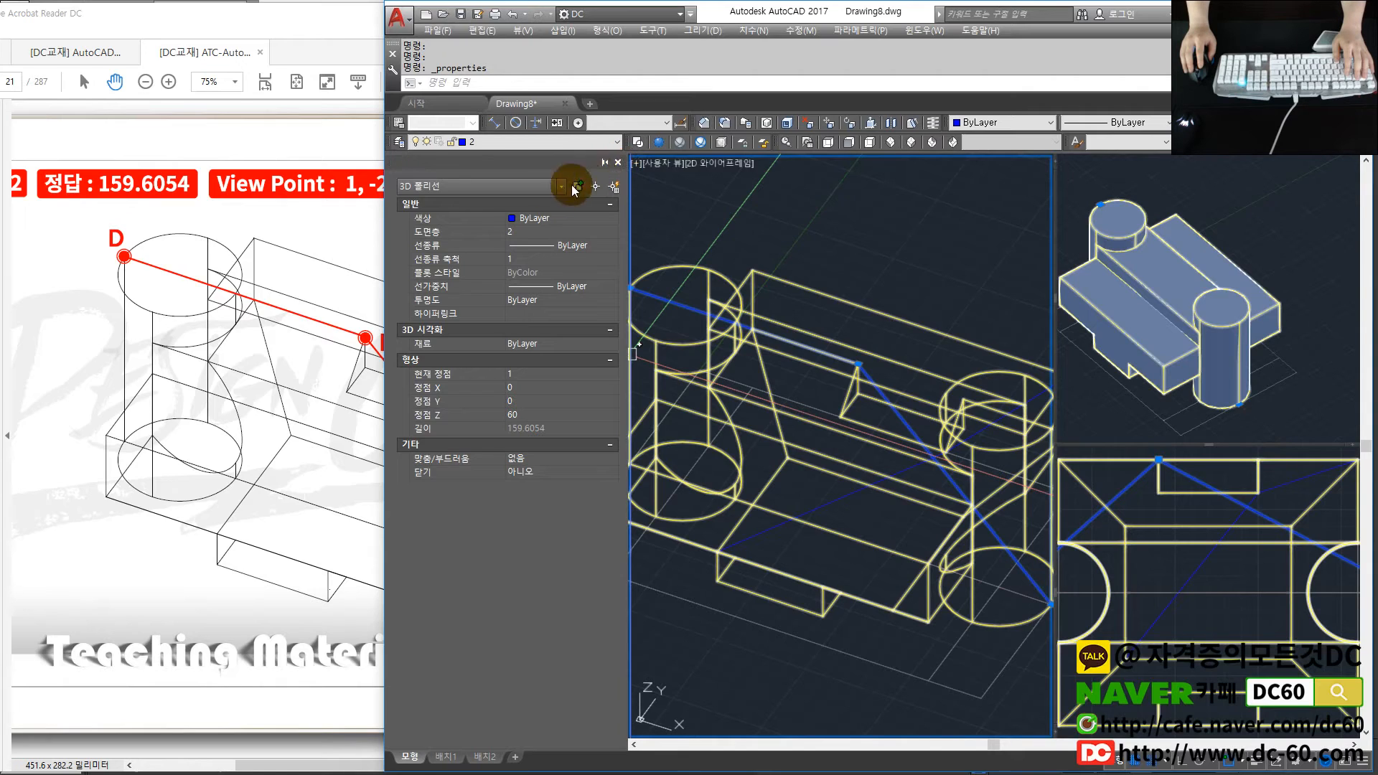
{"action": "left_click", "coordinate": [284, 286]}
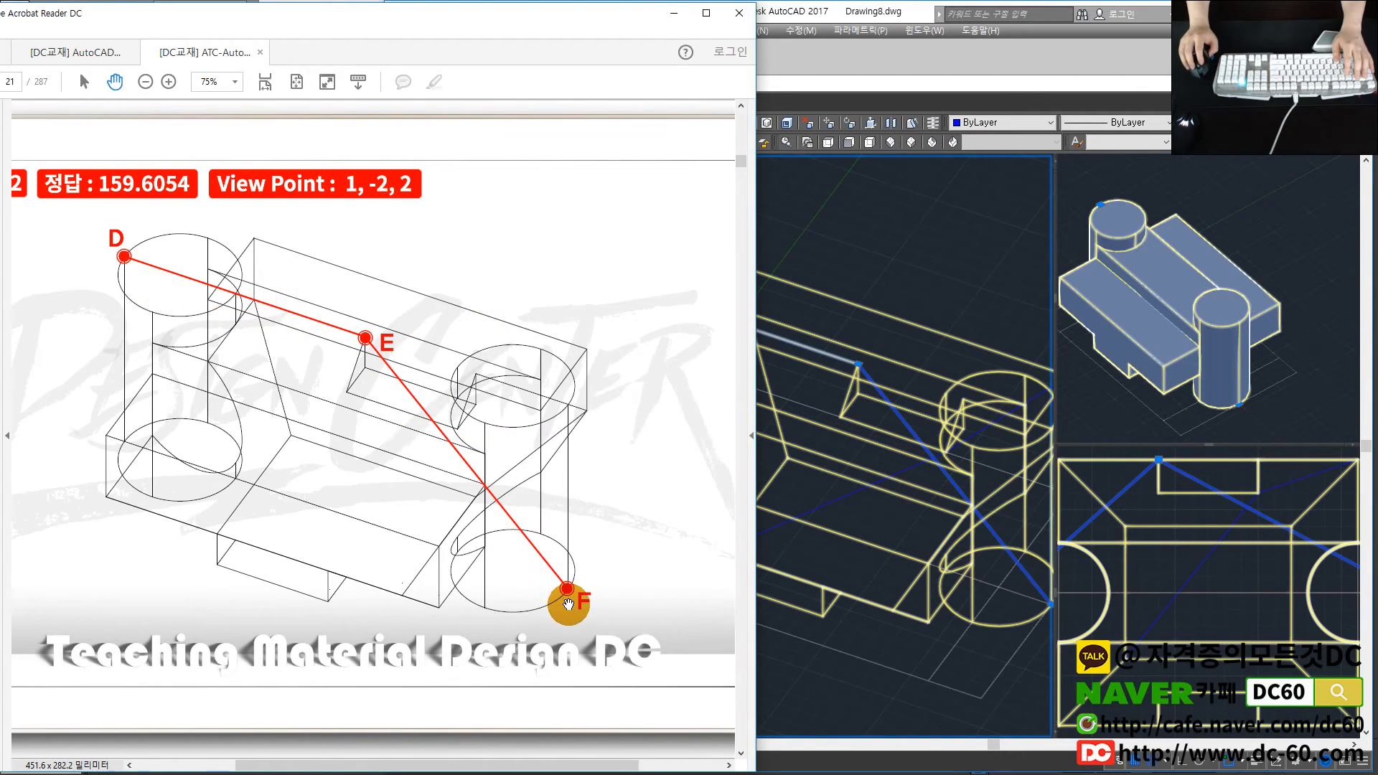
{"action": "scroll", "coordinate": [402, 417], "scroll_direction": "up", "scroll_amount": 1}
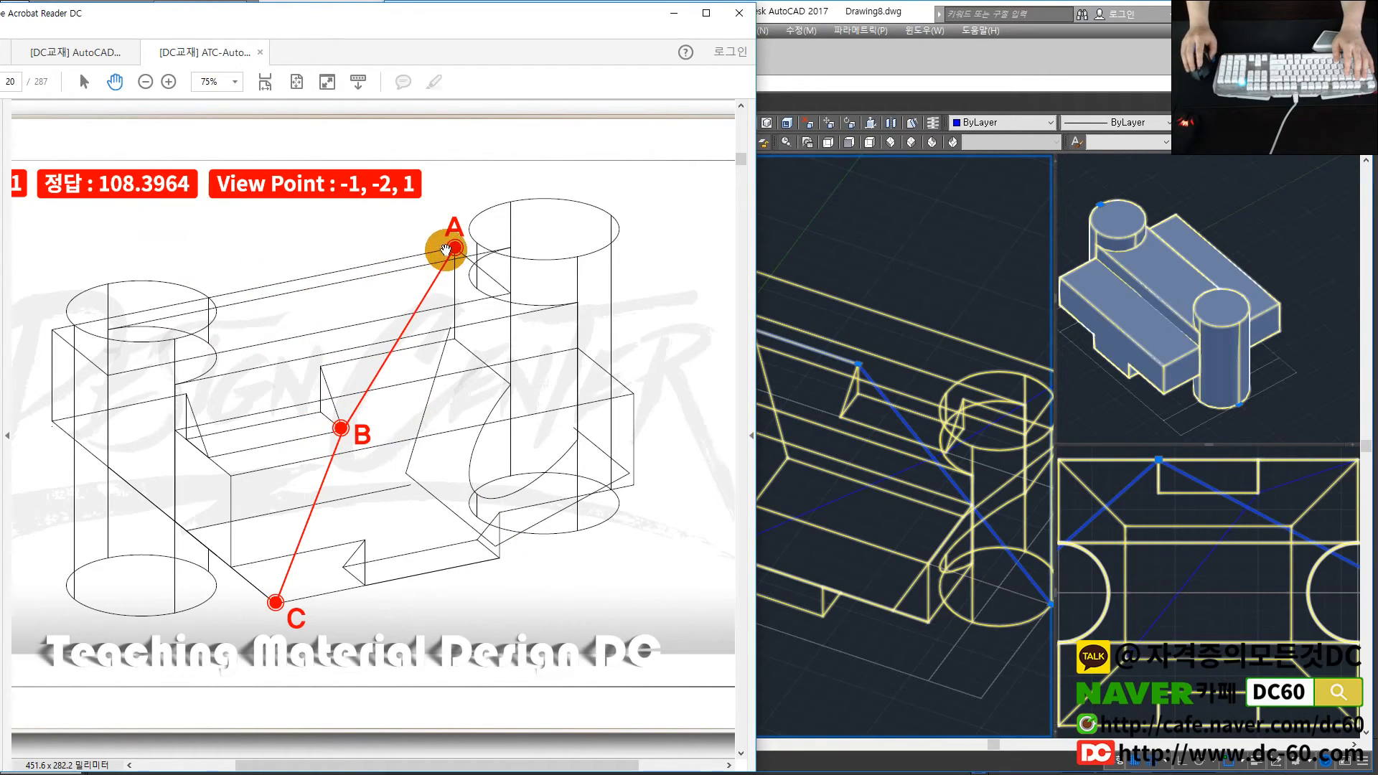
{"action": "scroll", "coordinate": [364, 428], "scroll_direction": "down", "scroll_amount": 1}
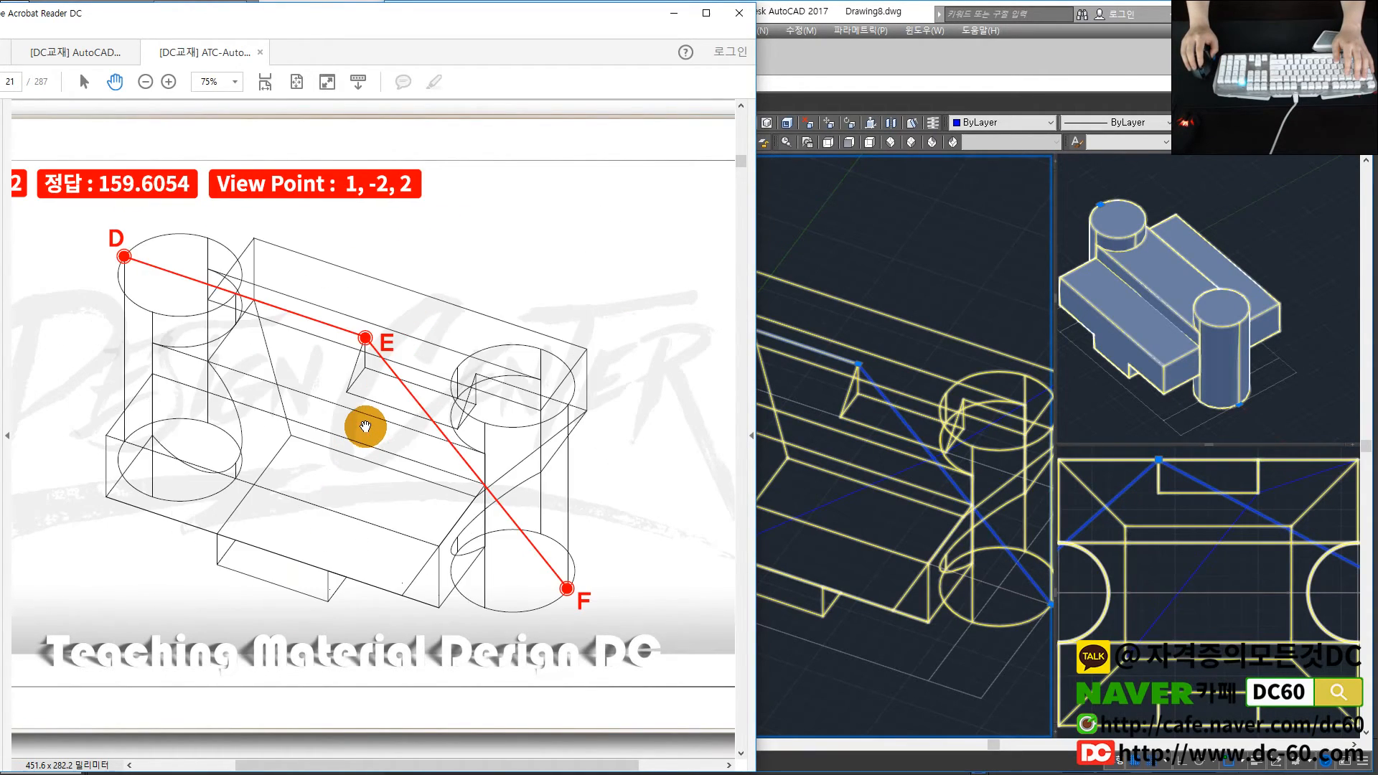
{"action": "left_click", "coordinate": [807, 518]}
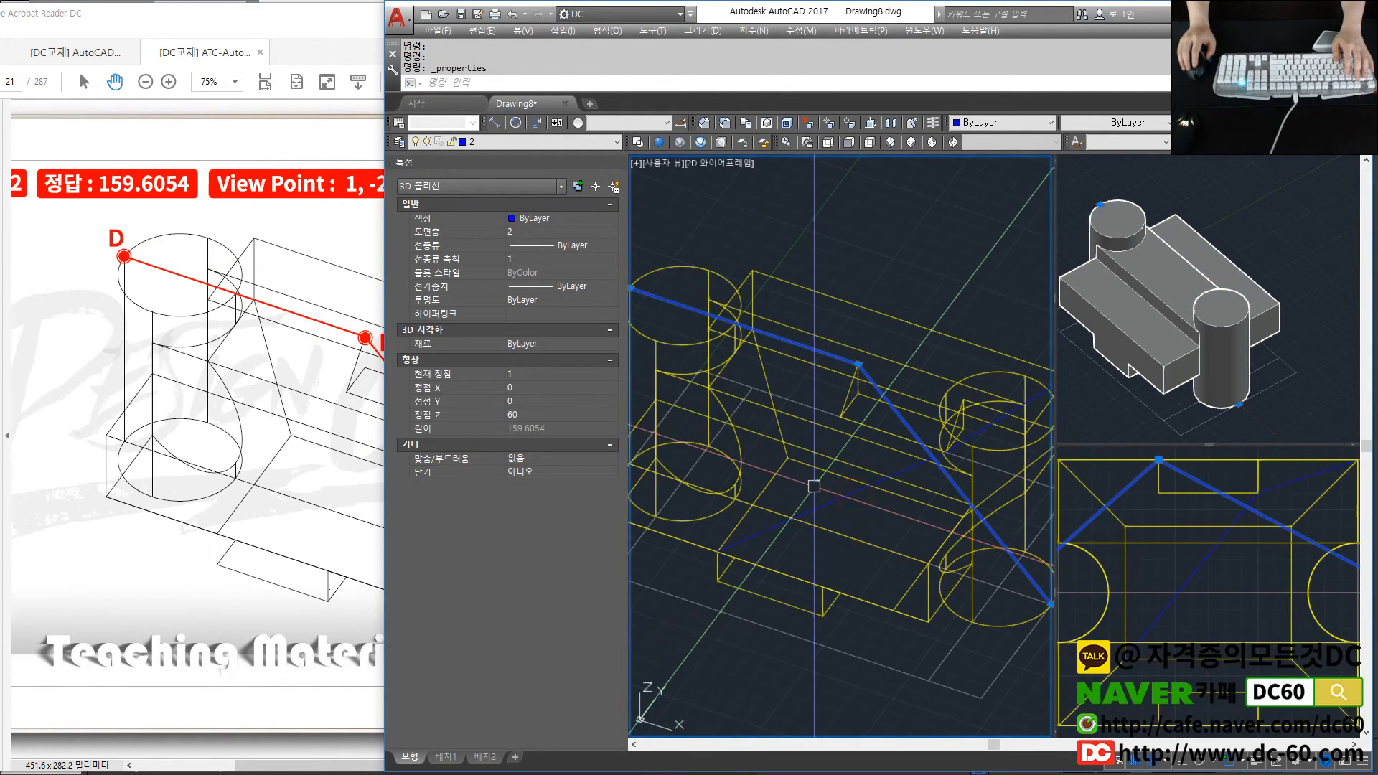
{"action": "left_click", "coordinate": [617, 162]}
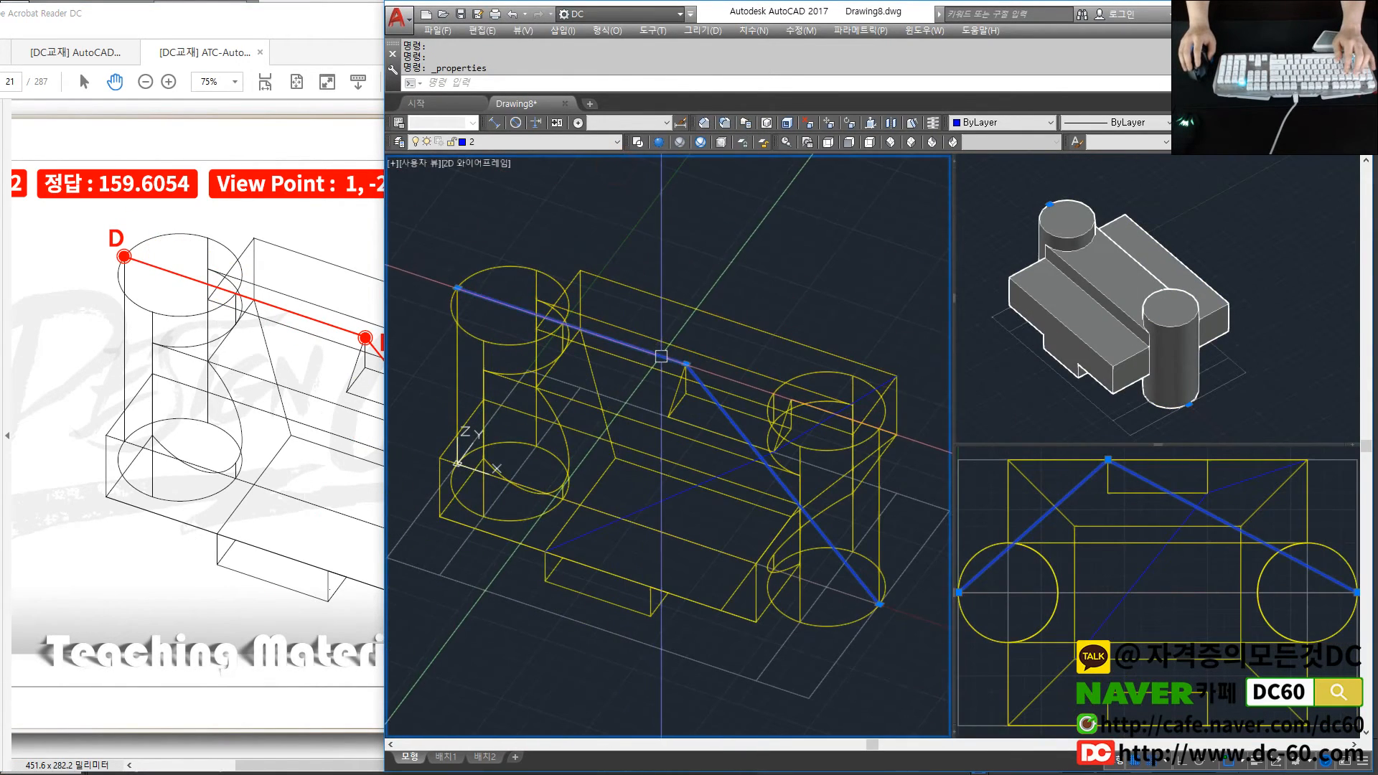
{"action": "key", "text": "Escape"}
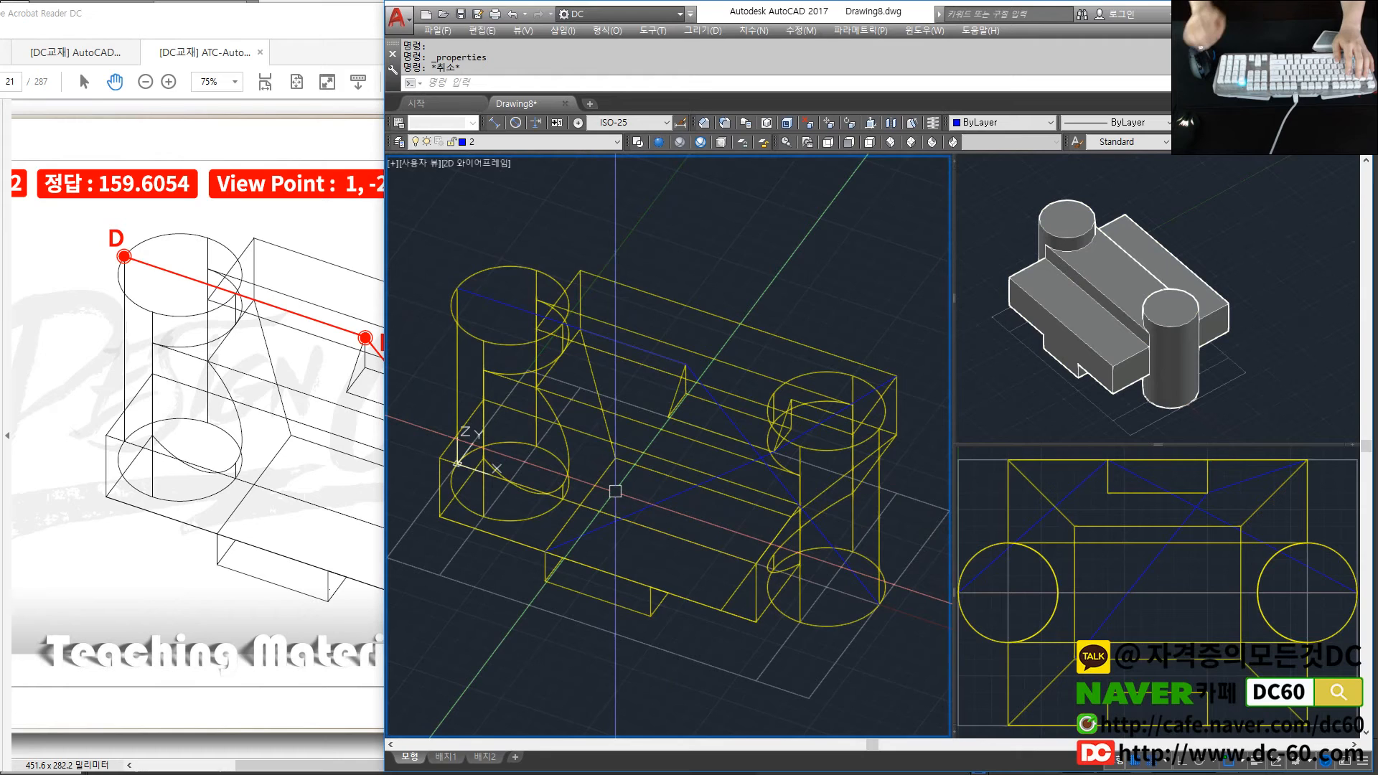
Return to the dimensioned drawing on PDF page 19, and switch AutoCAD's large viewport to the top view
{"action": "middle_click_drag", "start_coordinate": [623, 495], "coordinate": [682, 442], "text": "shift"}
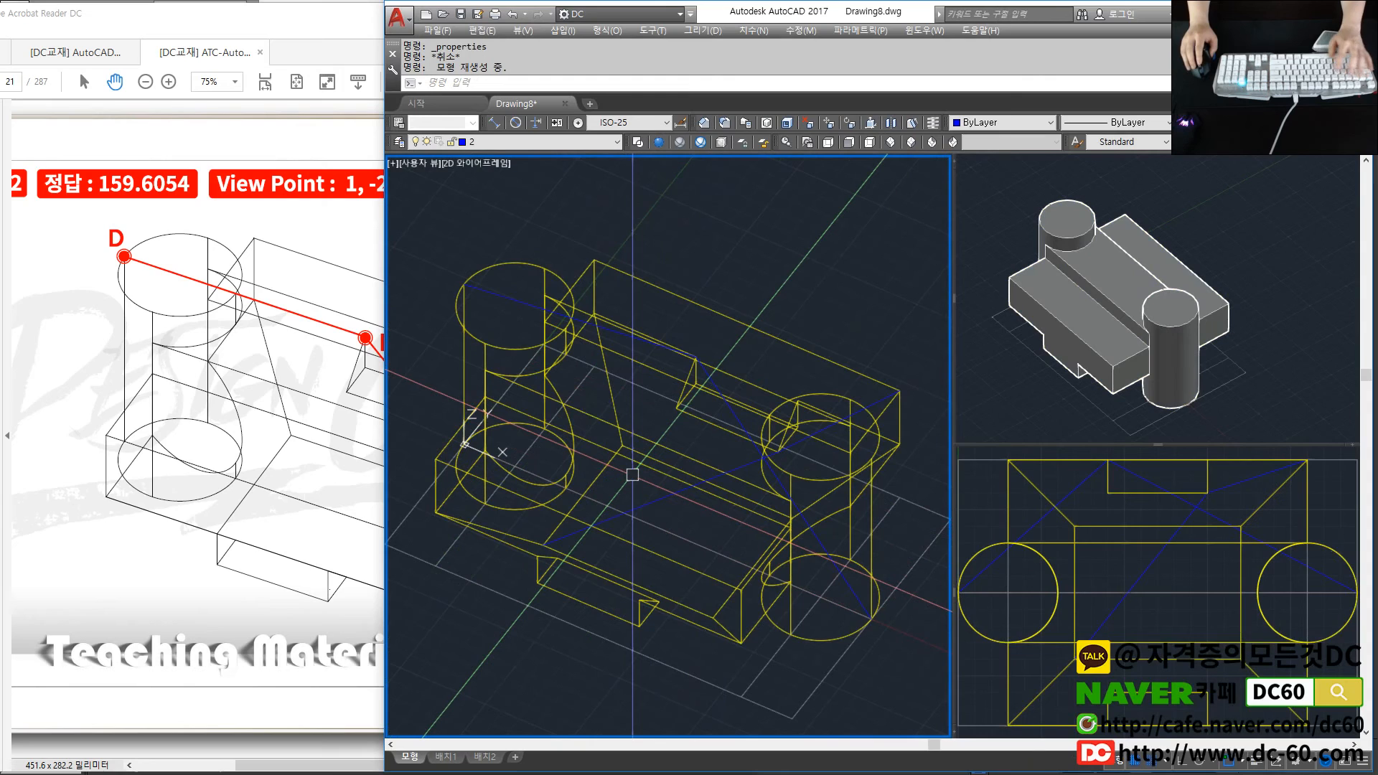
{"action": "left_click", "coordinate": [307, 470]}
{"action": "scroll", "coordinate": [309, 474], "scroll_direction": "up", "scroll_amount": 2}
{"action": "scroll", "coordinate": [309, 475], "scroll_direction": "up", "scroll_amount": 2}
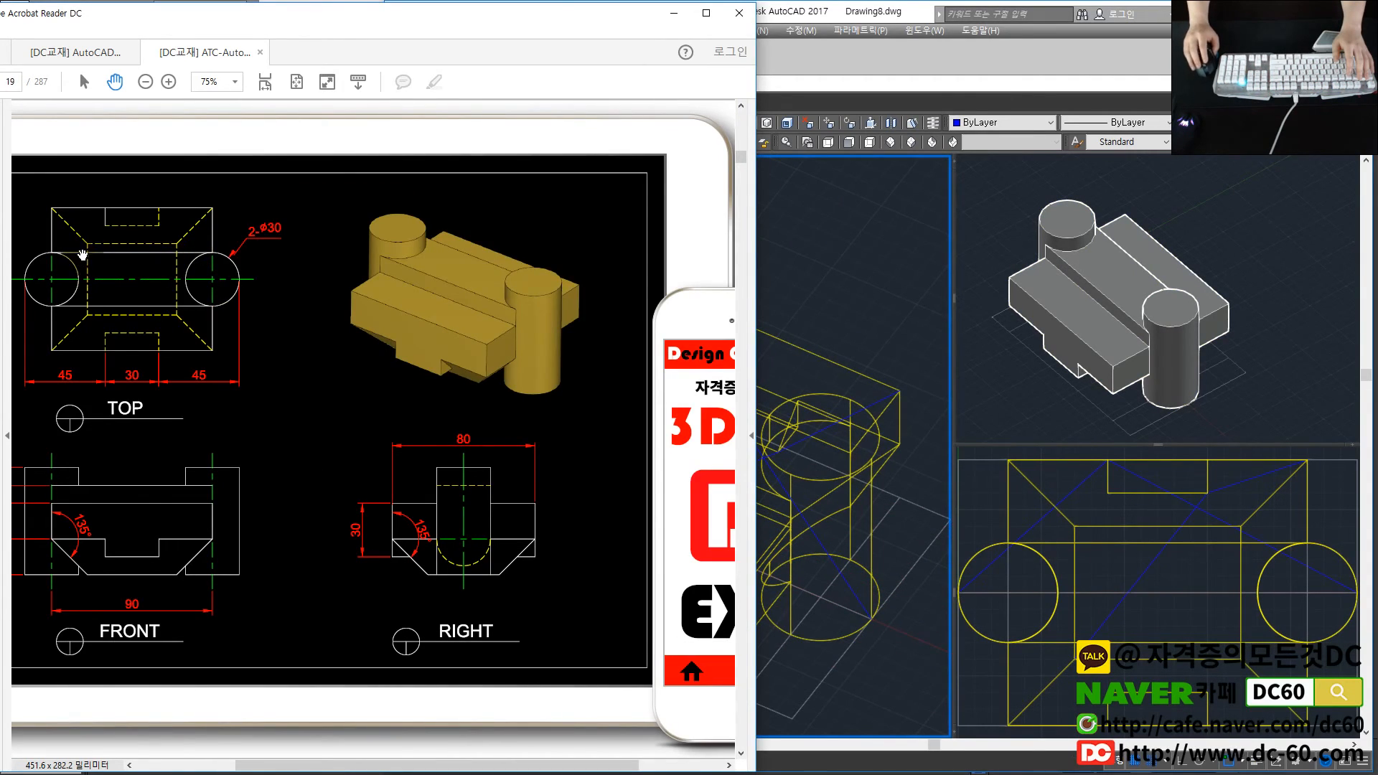
{"action": "left_click", "coordinate": [826, 410]}
{"action": "type", "text": "t"}
{"action": "key", "text": "Return"}
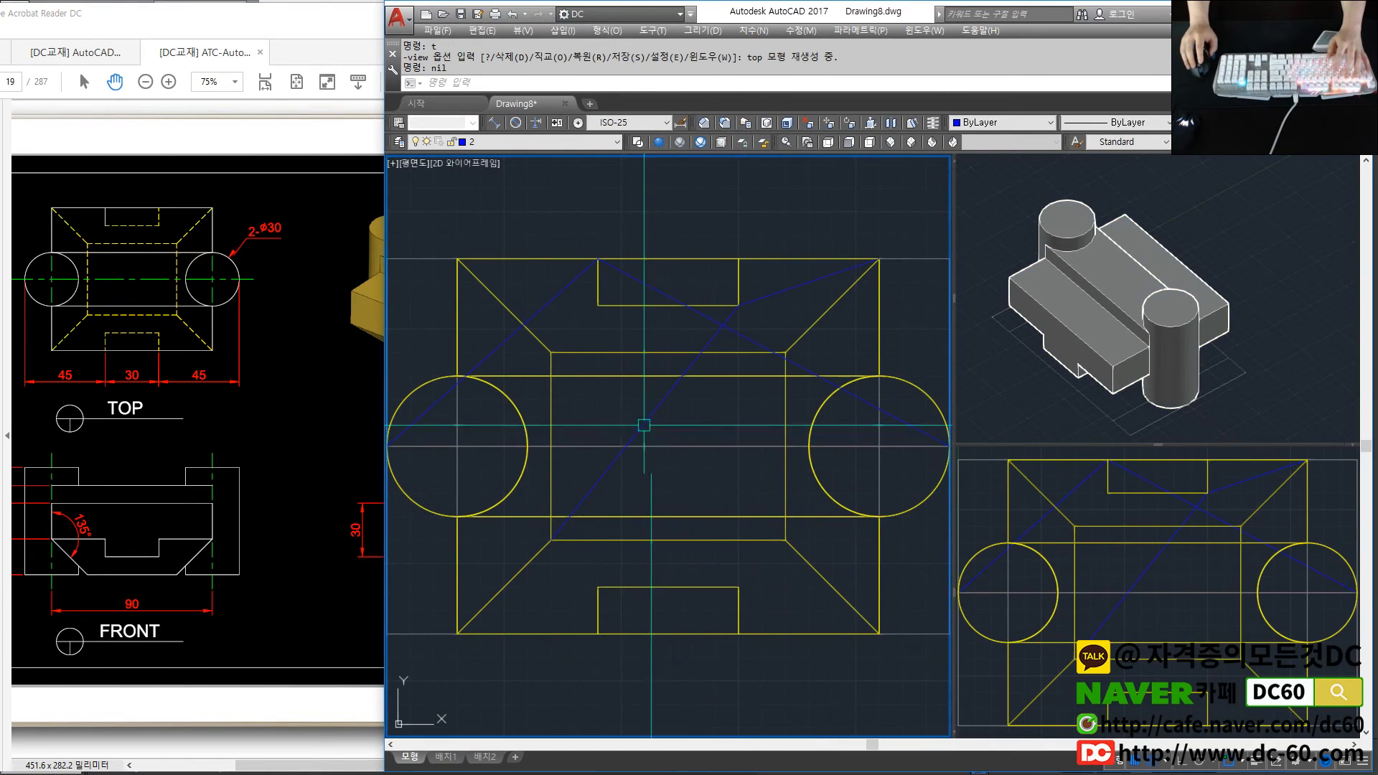
Highlight both 3D polylines in the top view to compare them with the PDF's TOP view, and clear the selection
{"action": "left_click", "coordinate": [1023, 377]}
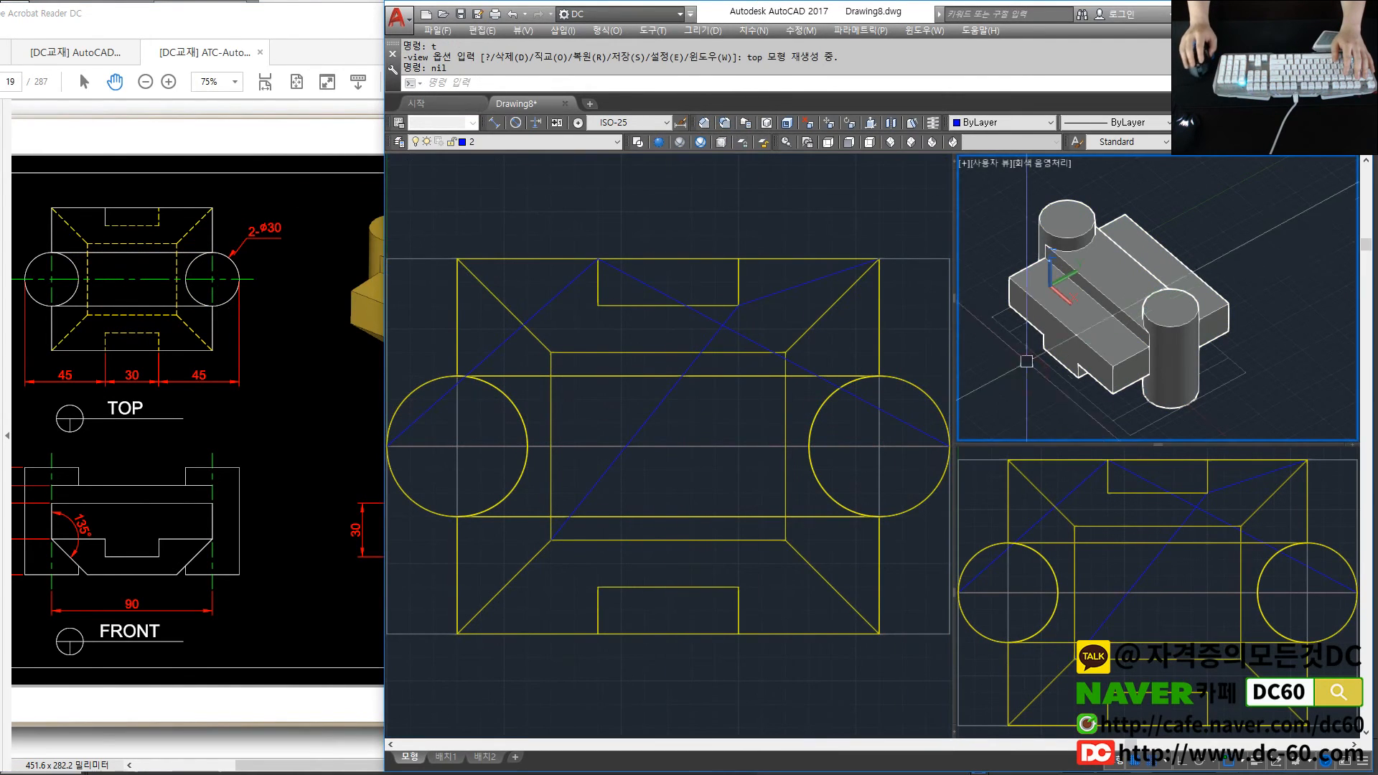
{"action": "left_click", "coordinate": [575, 327]}
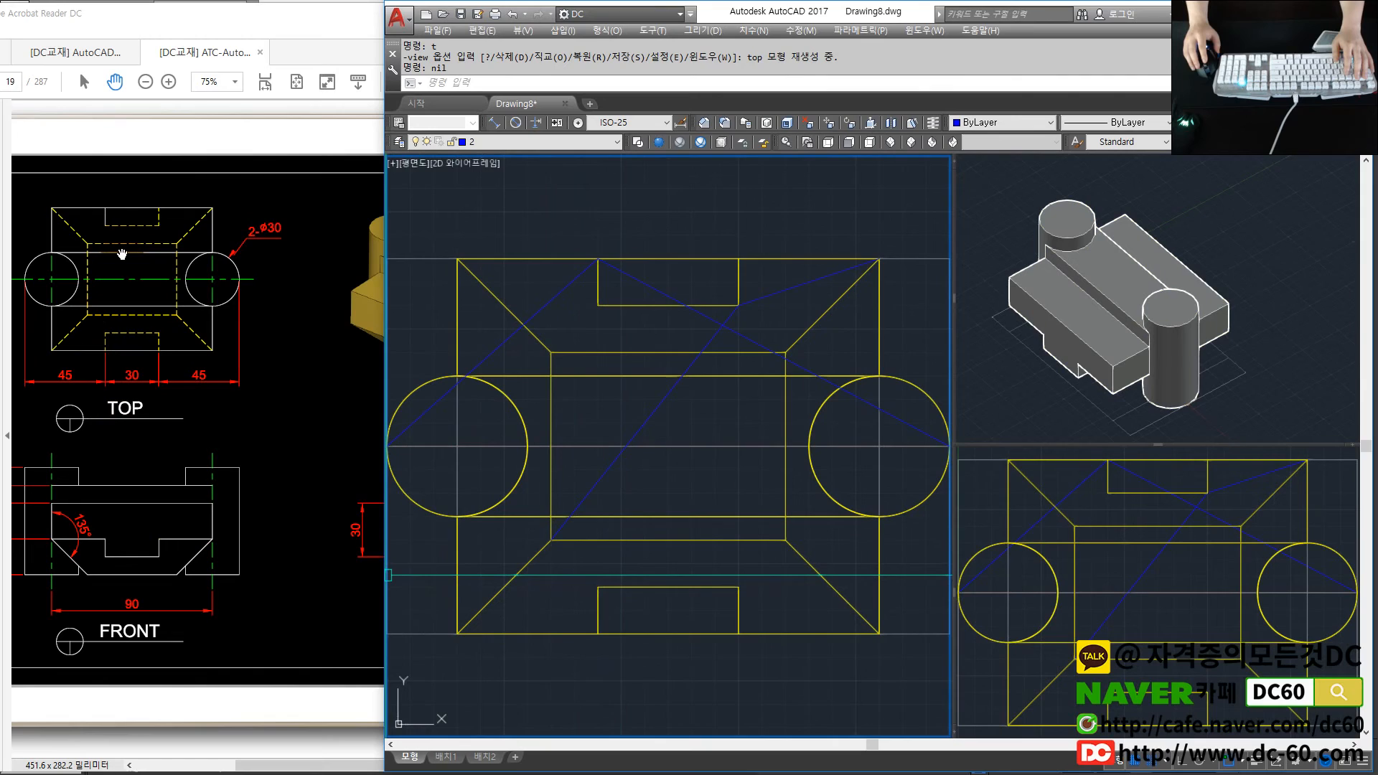
{"action": "left_click", "coordinate": [566, 324]}
{"action": "left_click", "coordinate": [549, 306]}
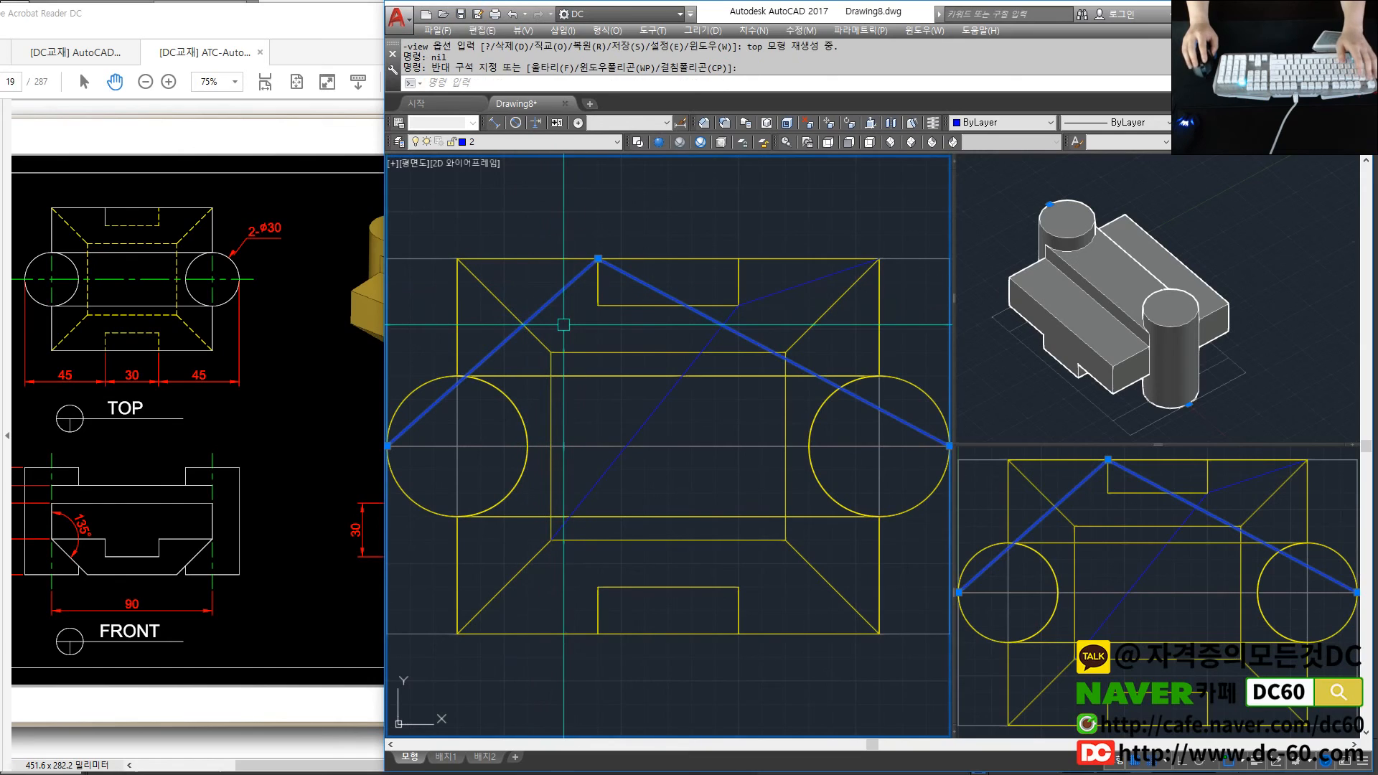
{"action": "left_click", "coordinate": [705, 341]}
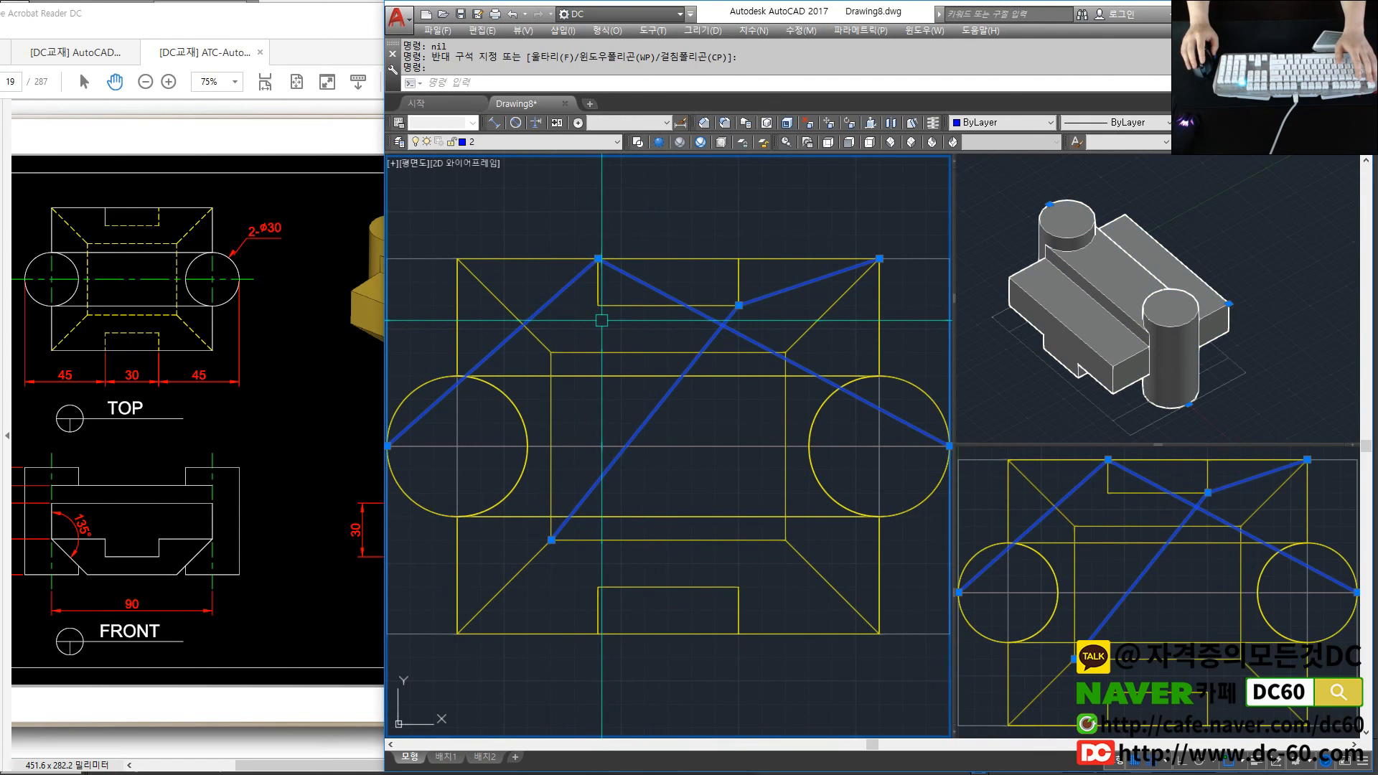
{"action": "key", "text": "Escape"}
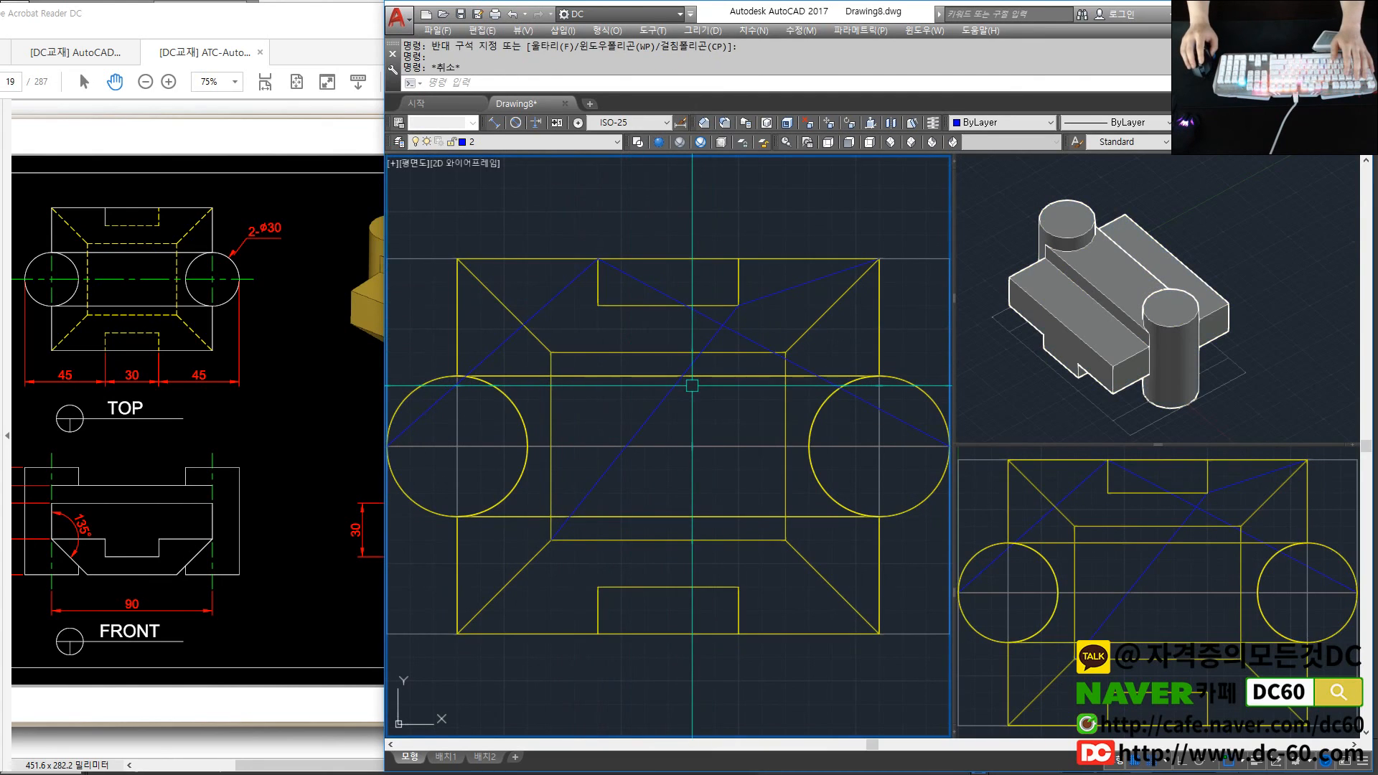